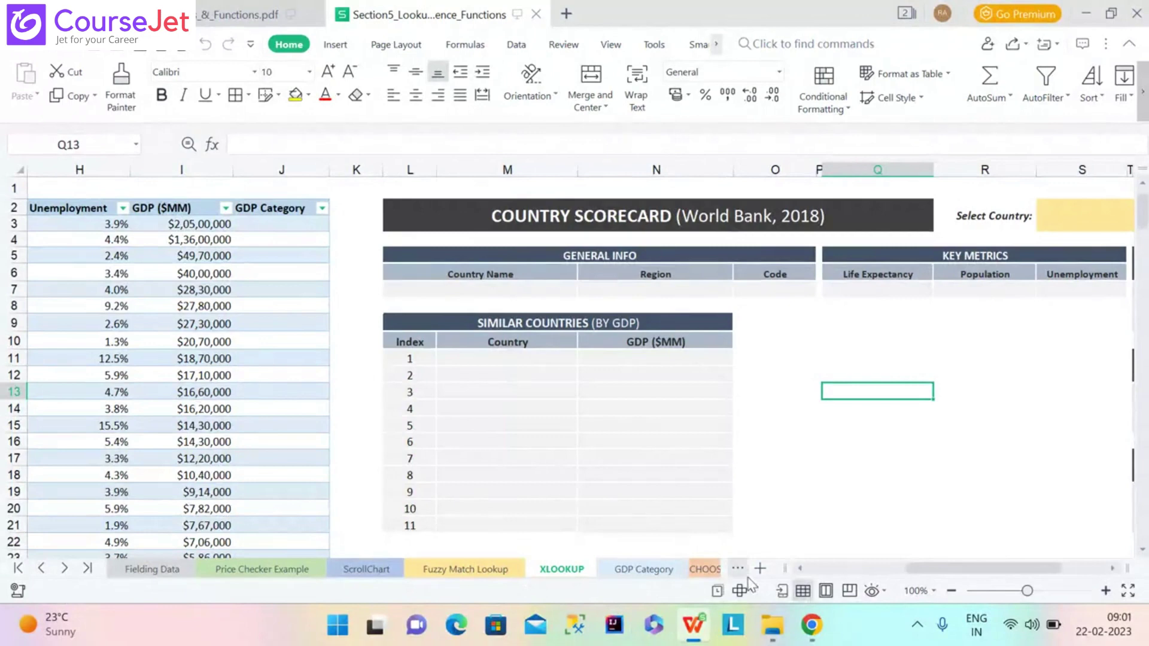
# Look over the Fielding Data and Hitting Data sheets of the open workbook
pyautogui.click(131, 570)
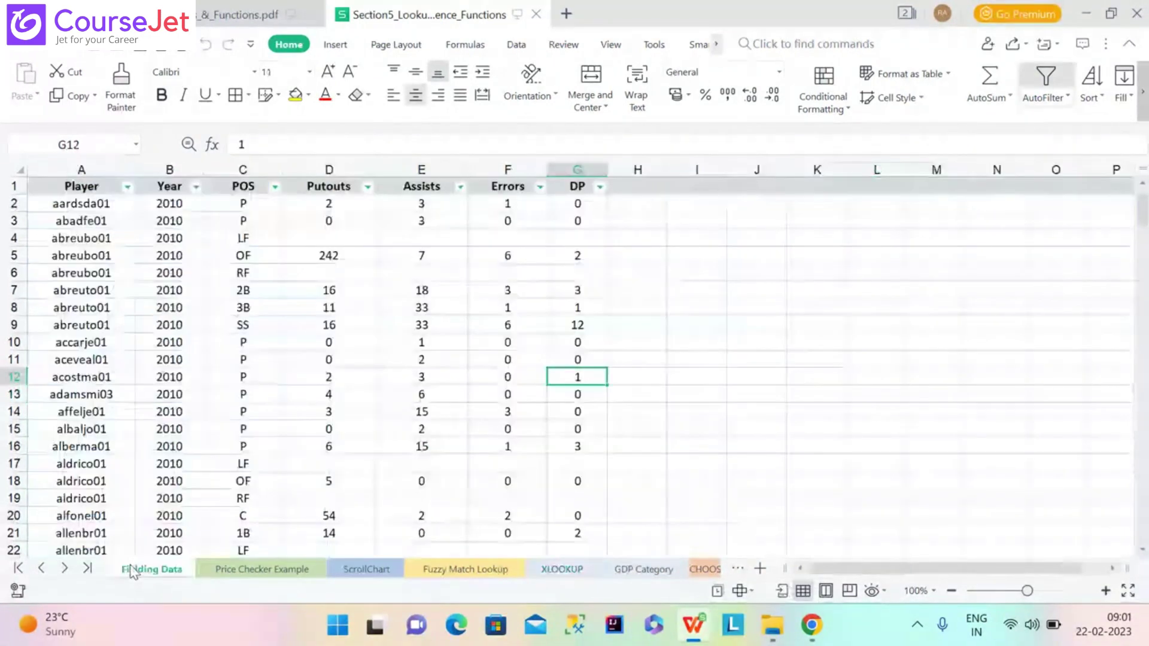
pyautogui.click(42, 570)
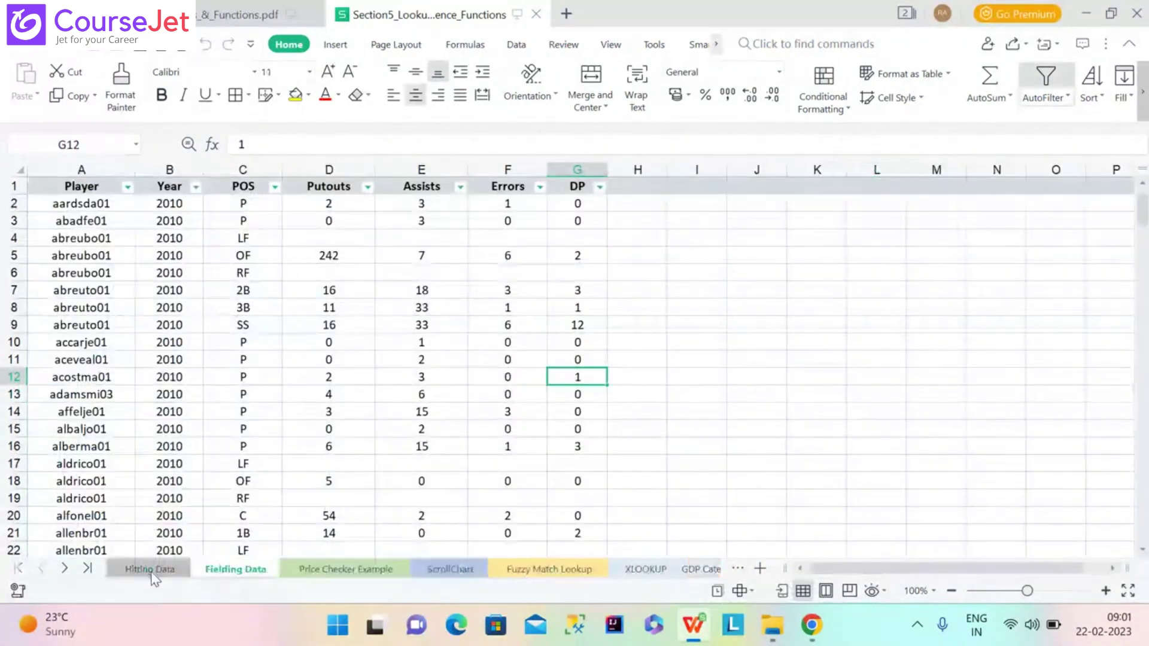
pyautogui.click(151, 573)
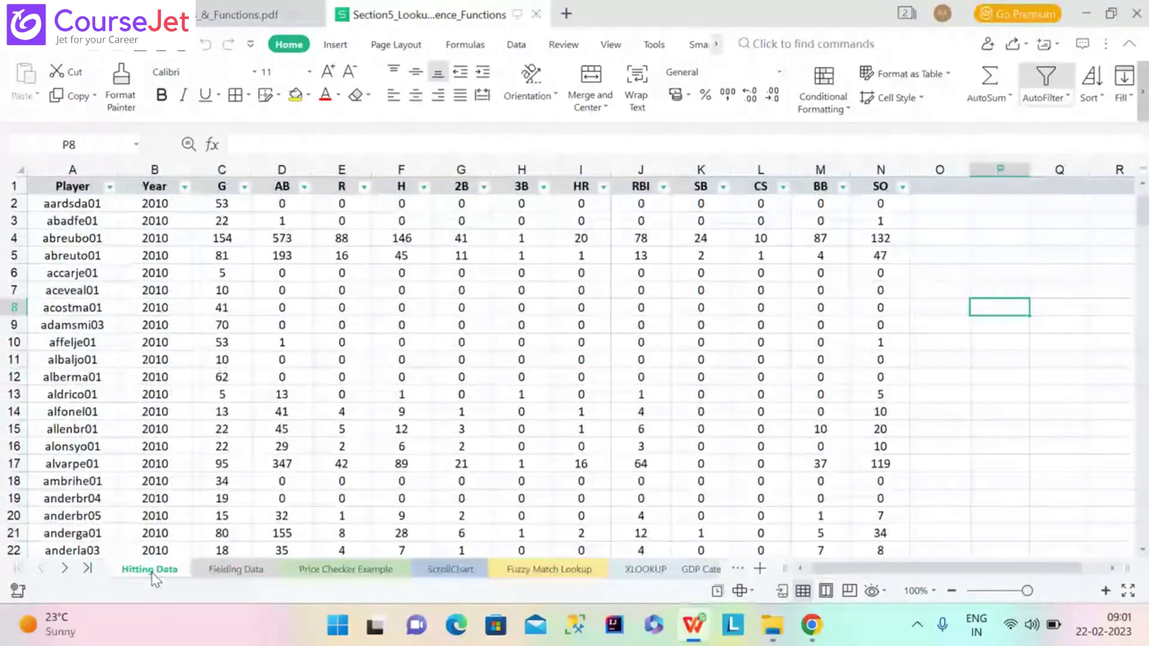
pyautogui.click(870, 203)
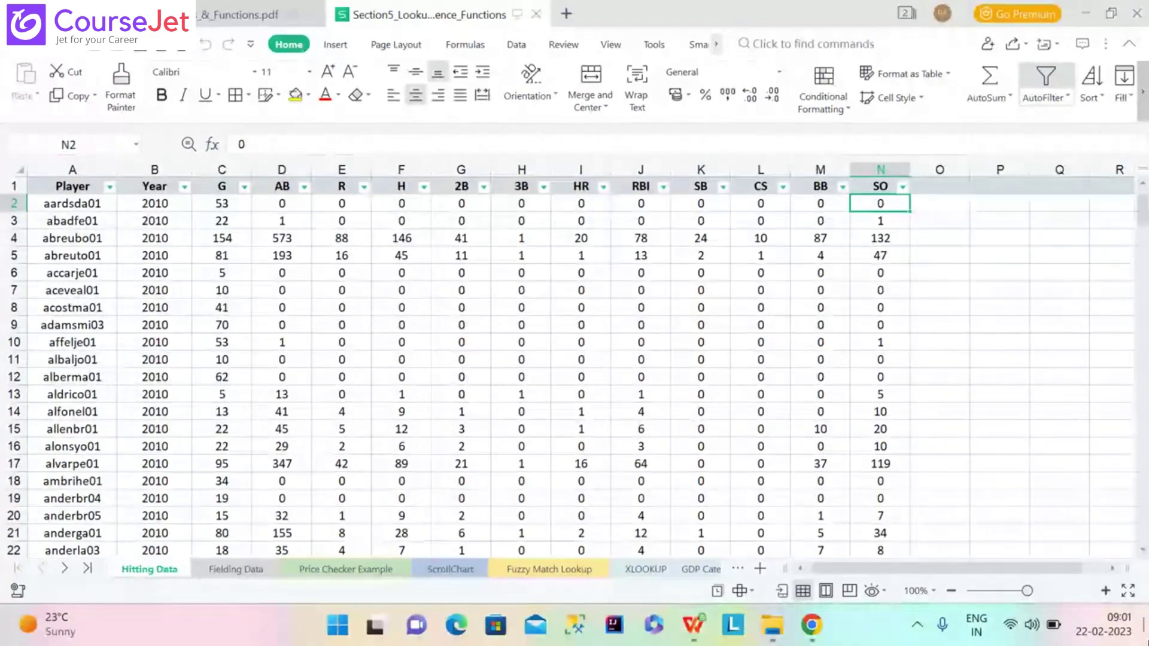
# Open the Section5 lookup workbook from the desktop and bring up the header row of its Hitting Data sheet
pyautogui.click(1085, 13)
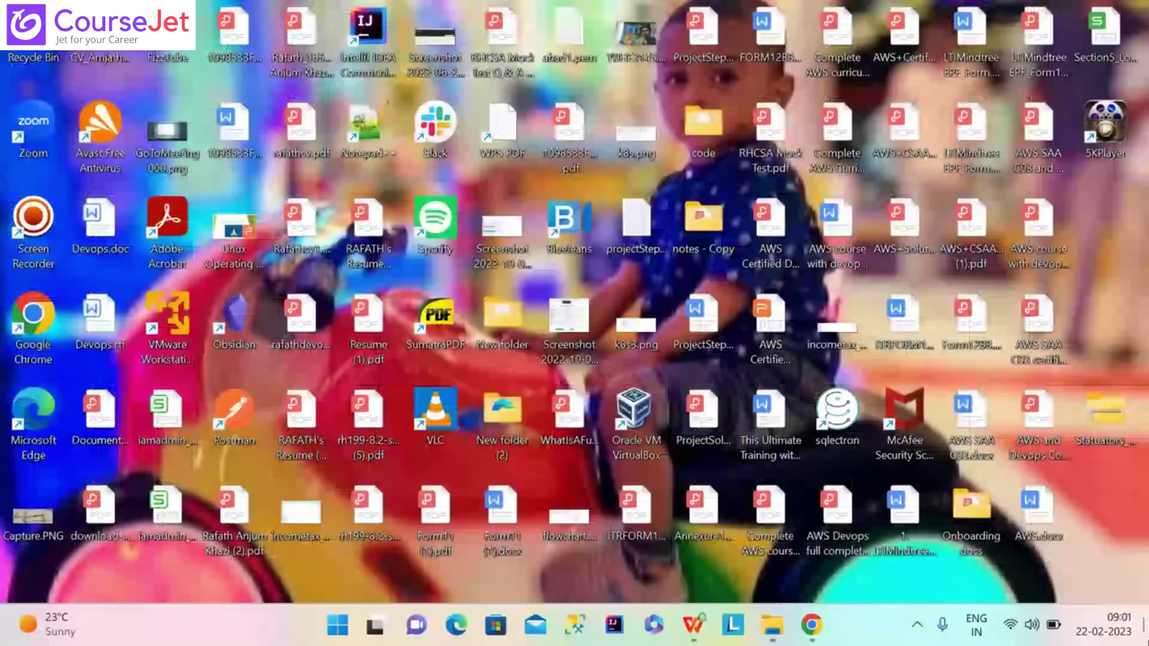
pyautogui.doubleClick(1112, 37)
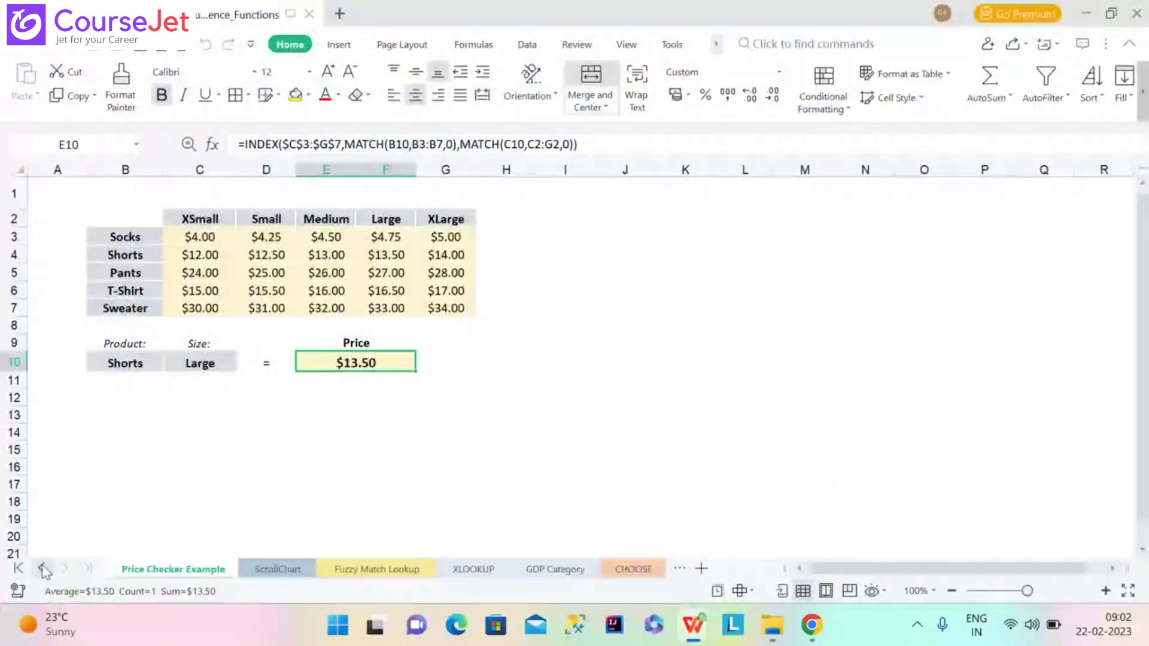
pyautogui.click(43, 571)
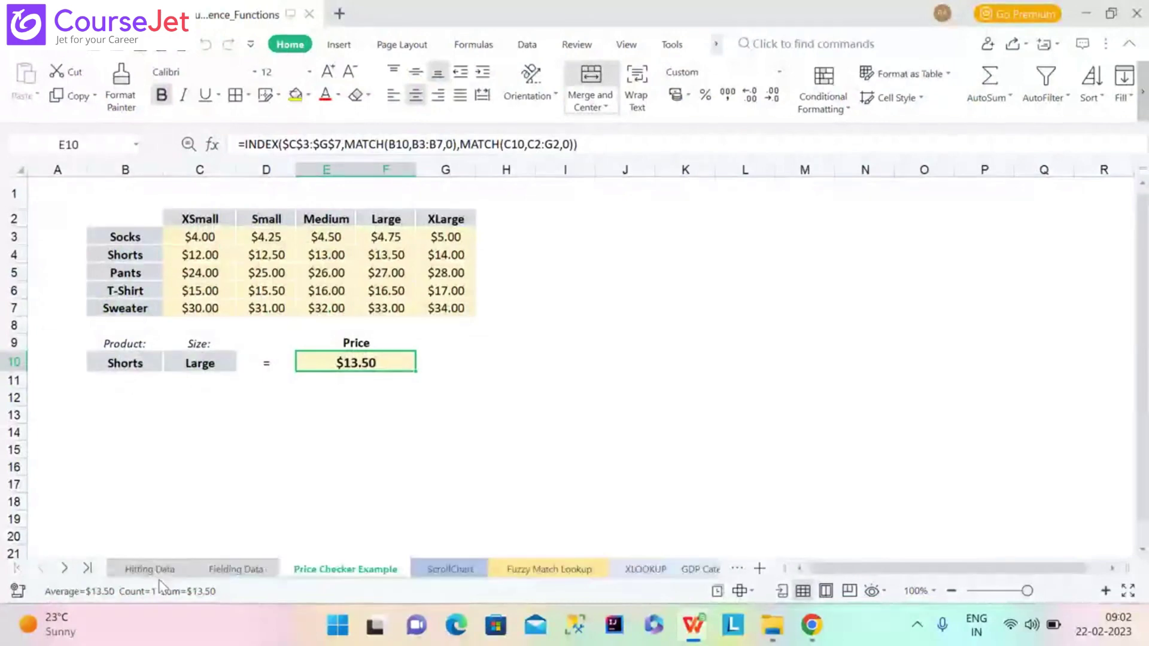
pyautogui.click(153, 571)
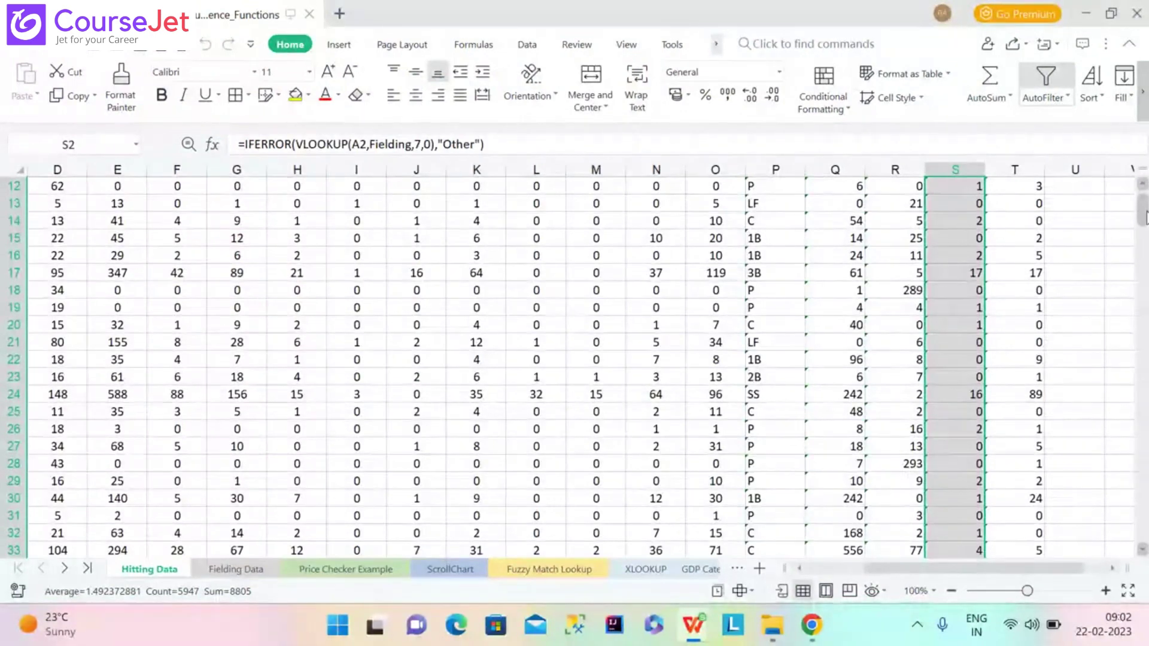
pyautogui.scroll(4, 1145, 217)
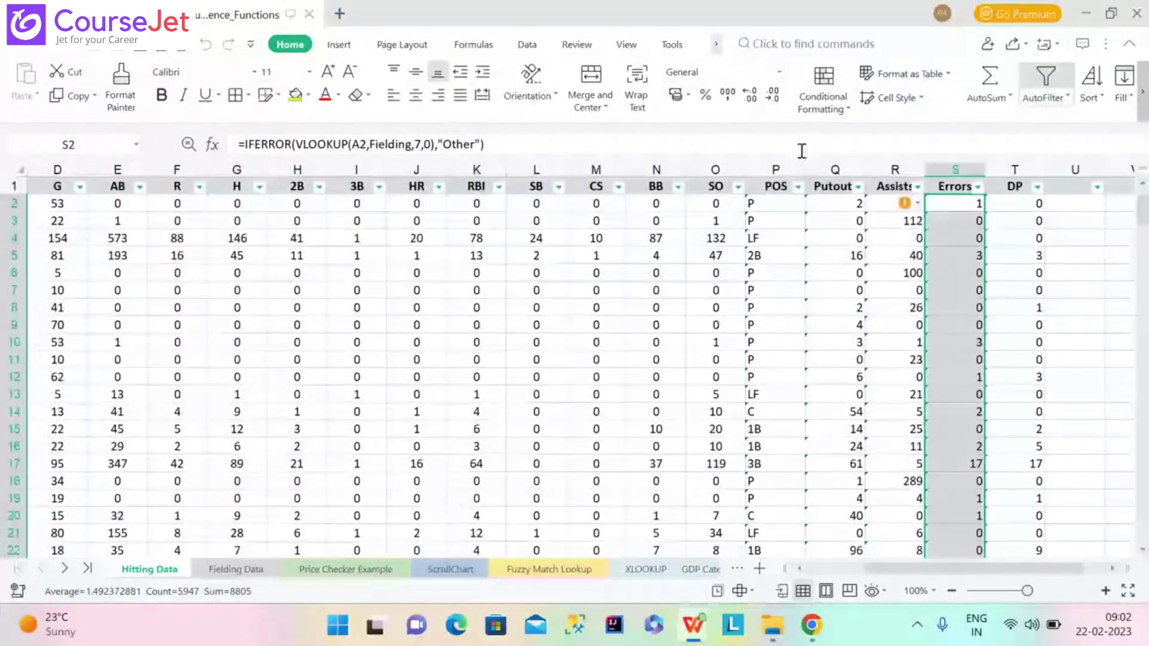
pyautogui.click(758, 200)
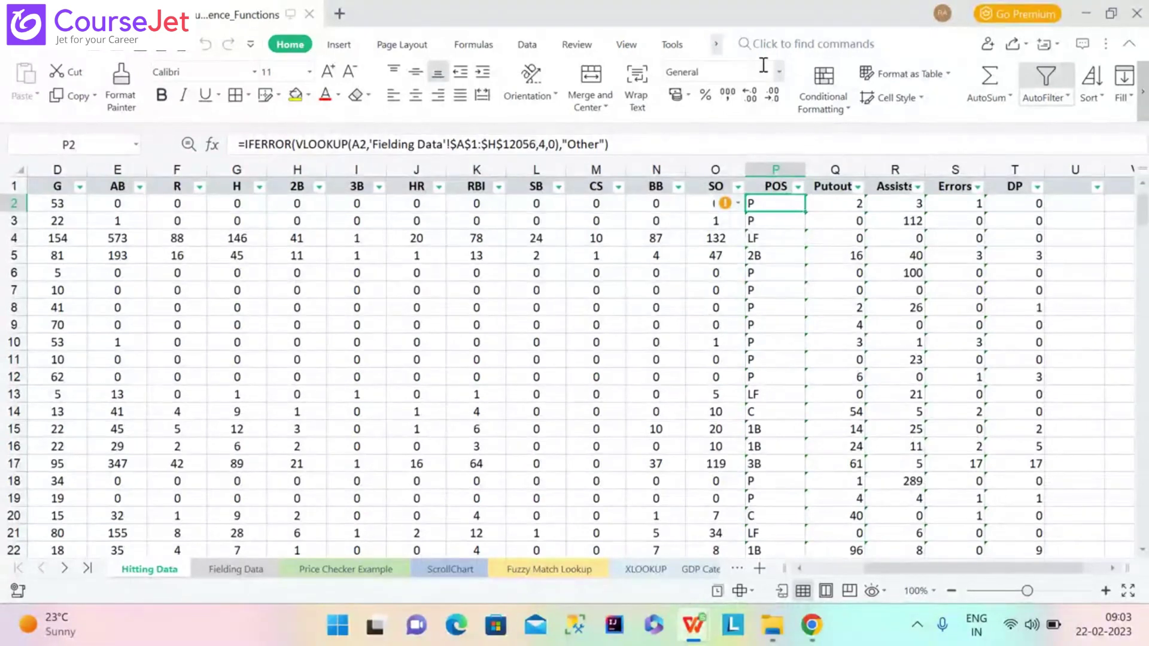
pyautogui.click(547, 143)
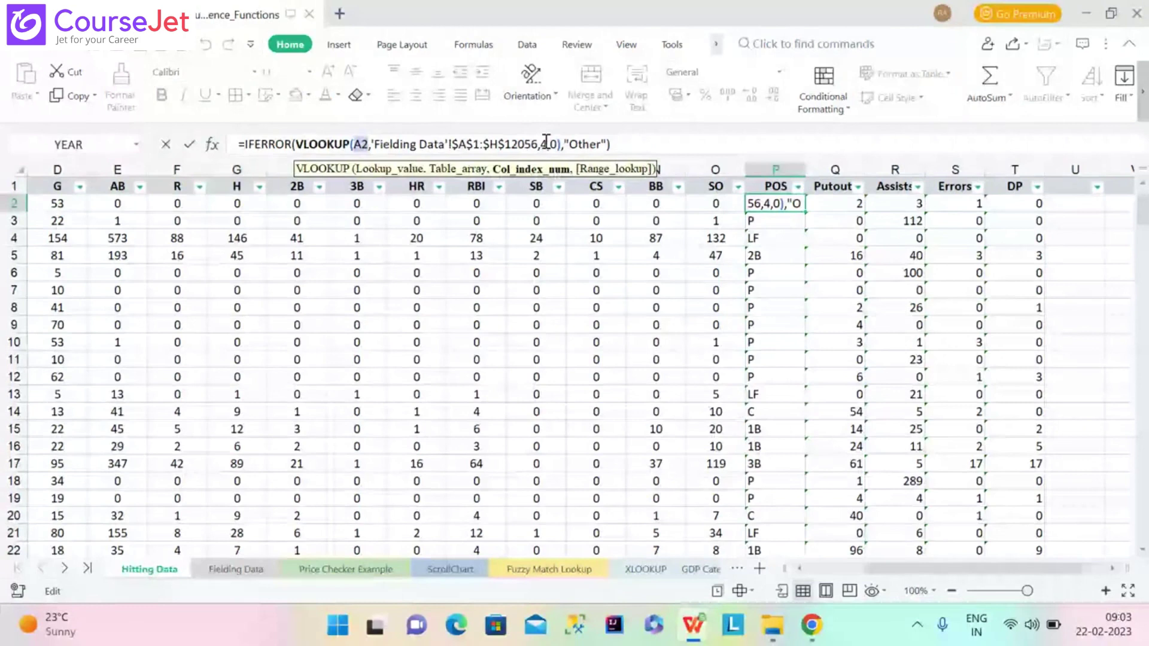
pyautogui.press('BackSpace')
pyautogui.write('match')
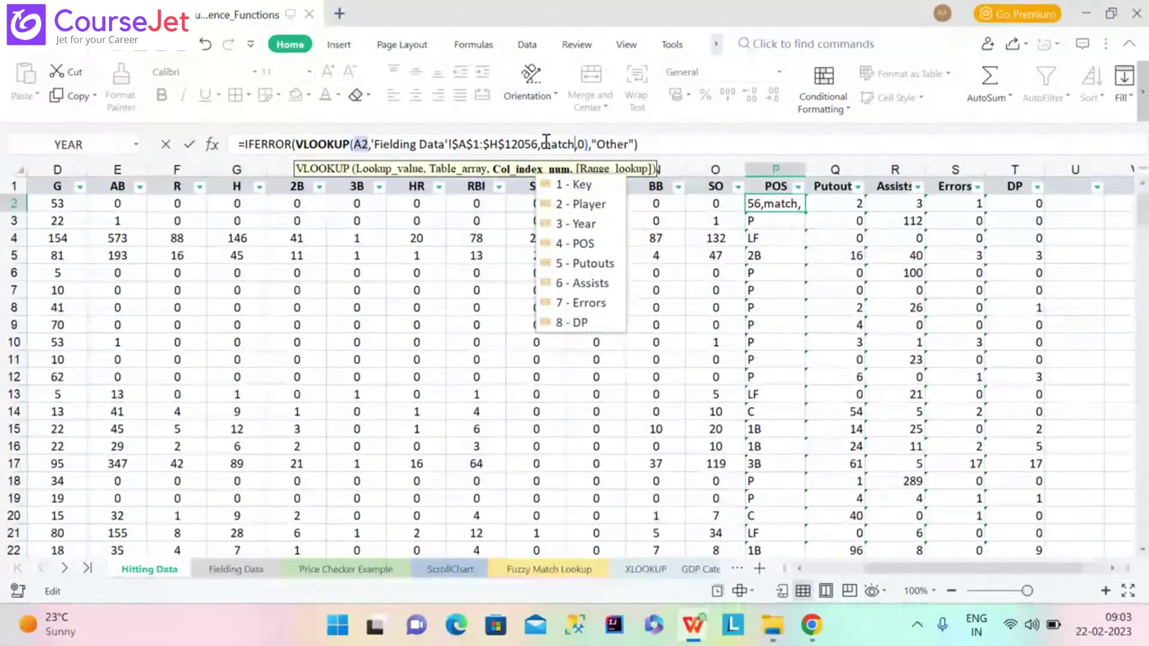
pyautogui.press('BackSpace')
pyautogui.press('BackSpace')
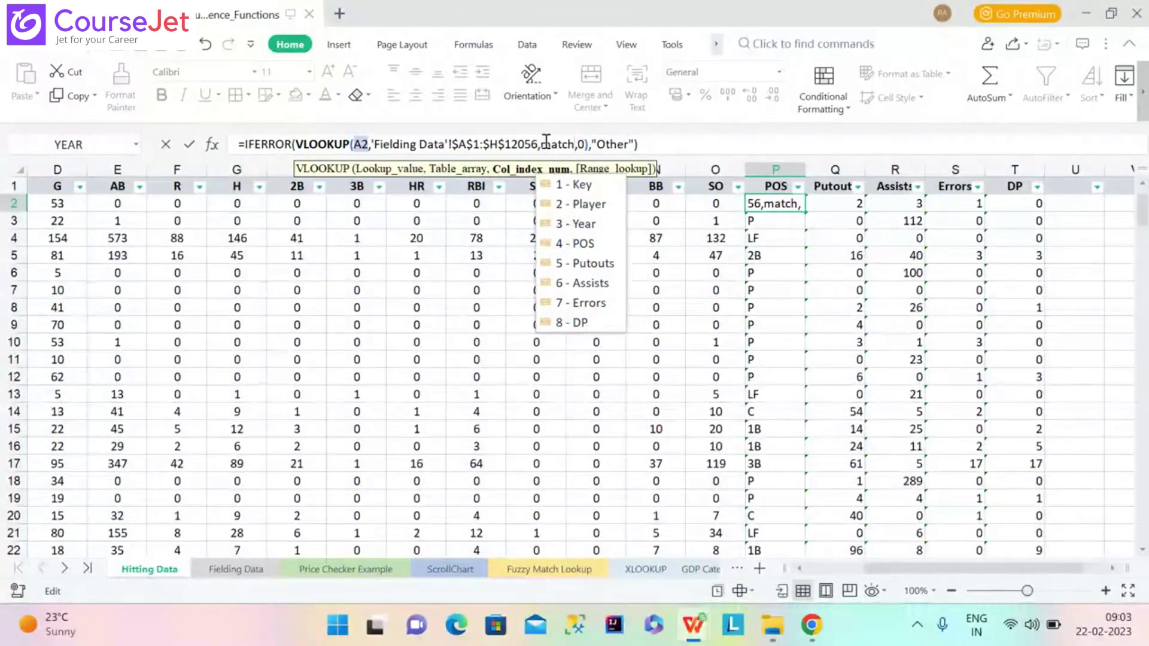
pyautogui.press('BackSpace')
pyautogui.press('BackSpace')
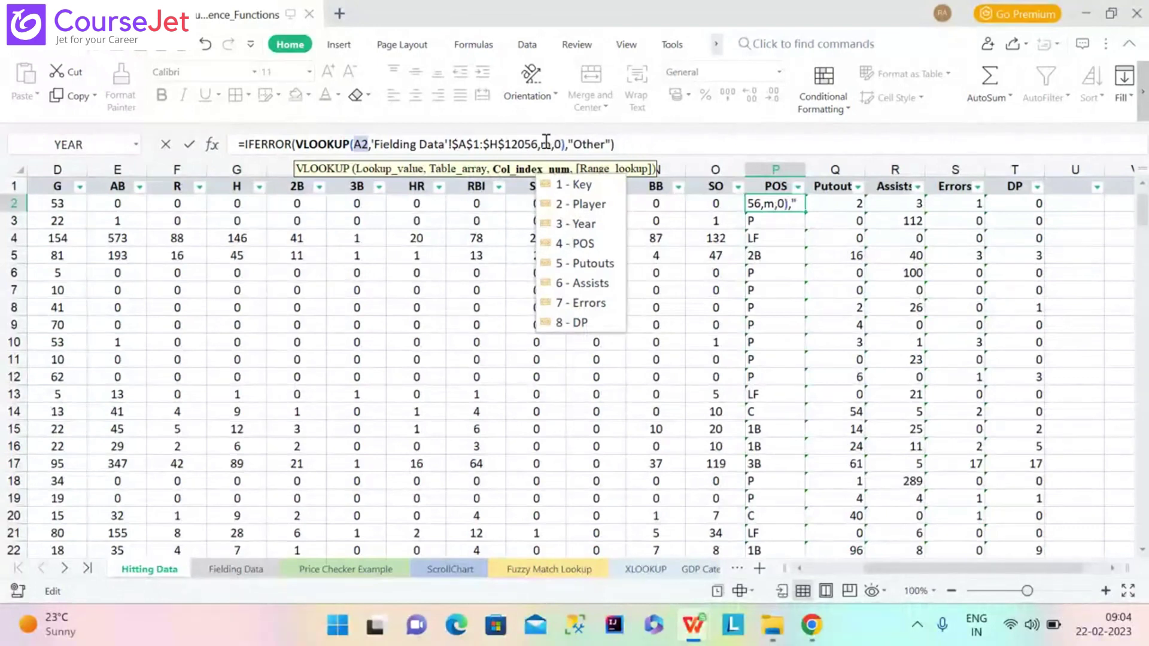
pyautogui.press('BackSpace')
pyautogui.write('MATCH')
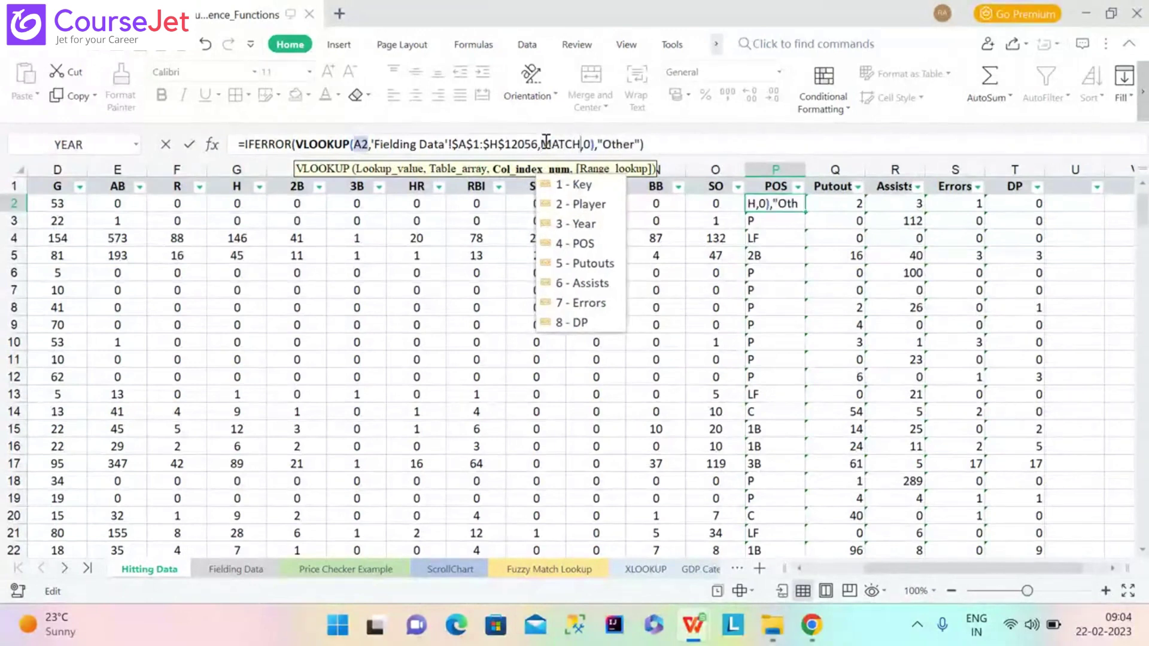
pyautogui.press('BackSpace')
pyautogui.press('BackSpace')
pyautogui.press('BackSpace')
pyautogui.press('BackSpace')
pyautogui.press('BackSpace')
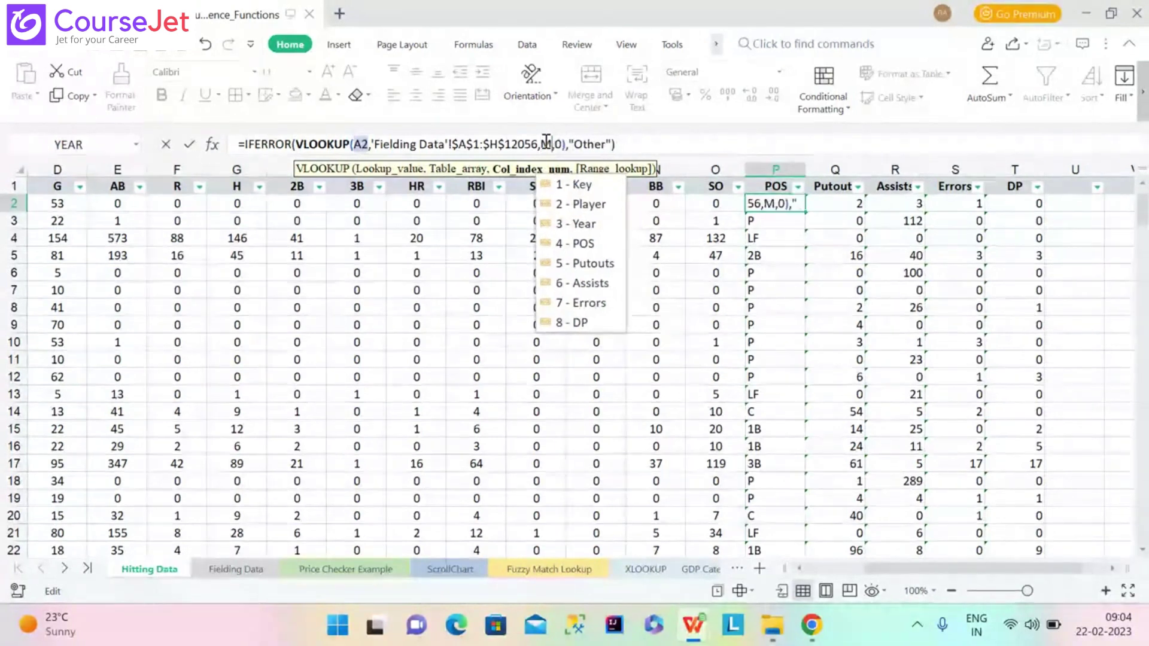
pyautogui.write('4')
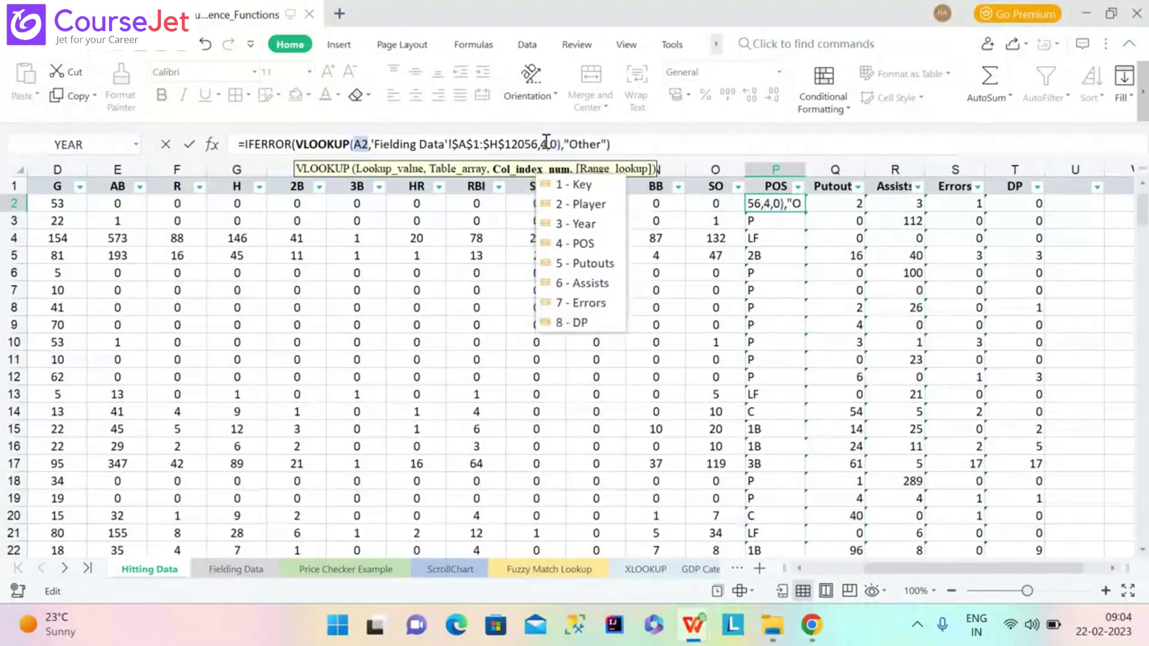
pyautogui.click(862, 269)
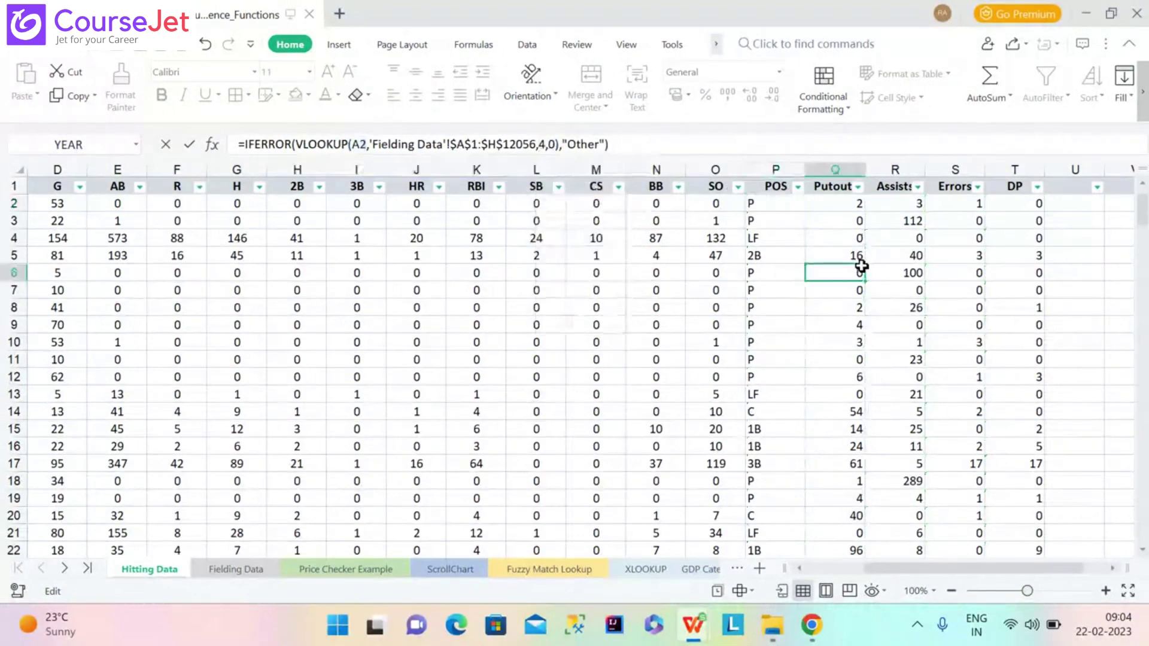
# In P2's VLOOKUP, replace the column index 4 with a MATCH function that looks up header P1, and go to the Fielding Data sheet
pyautogui.click(768, 205)
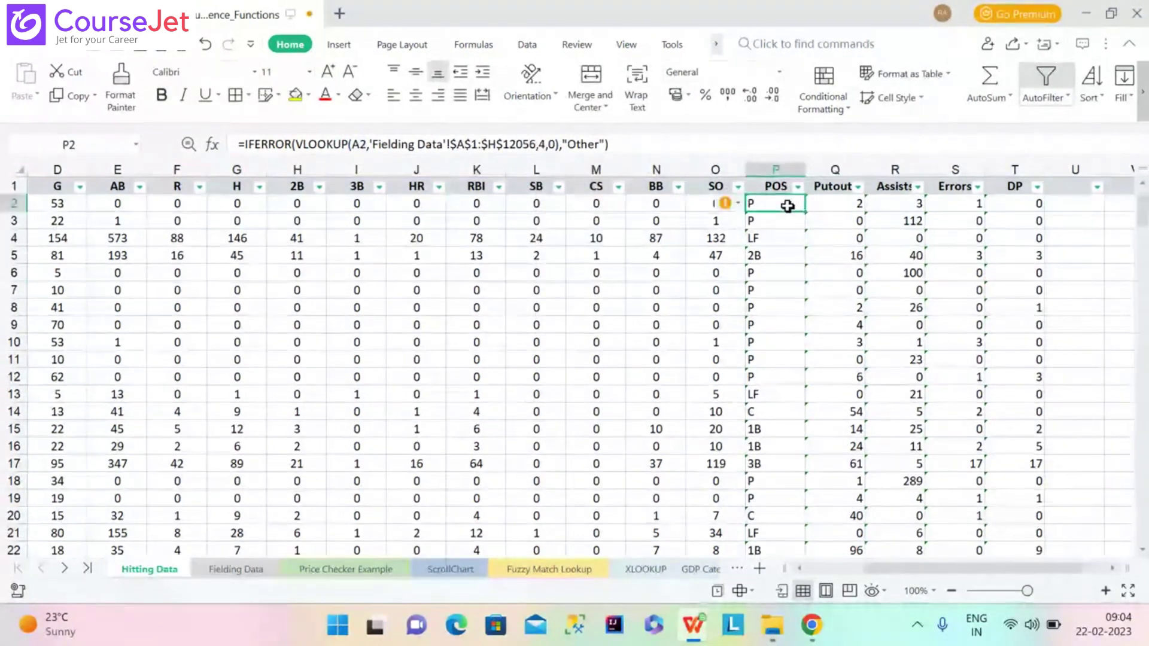
pyautogui.click(545, 144)
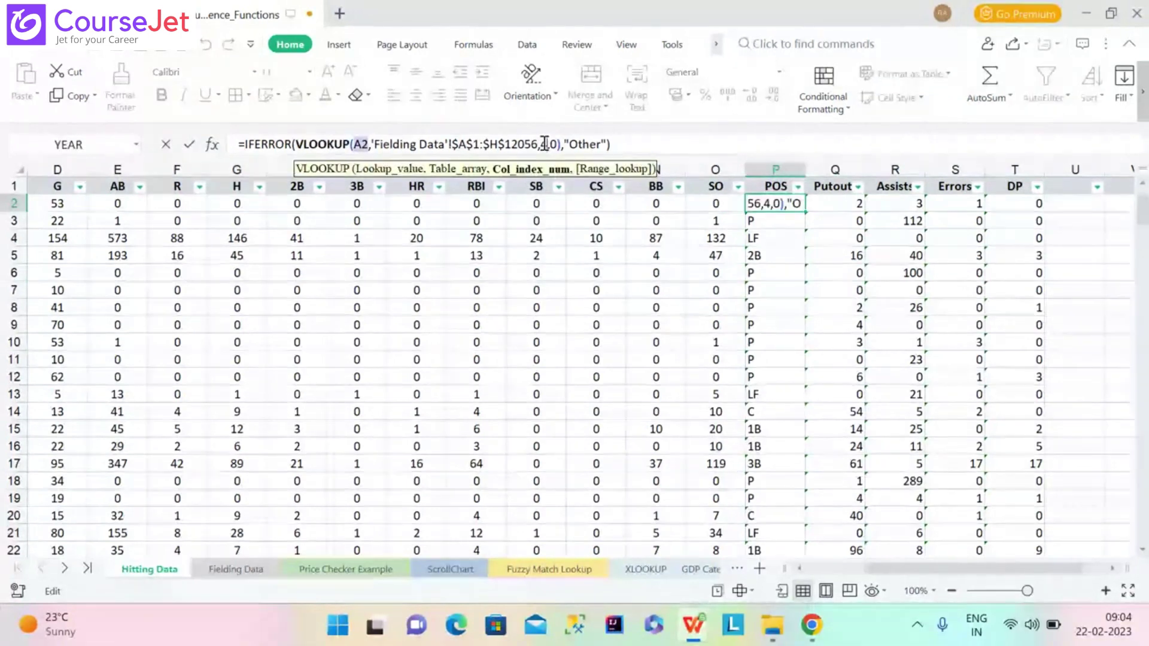
pyautogui.press('BackSpace')
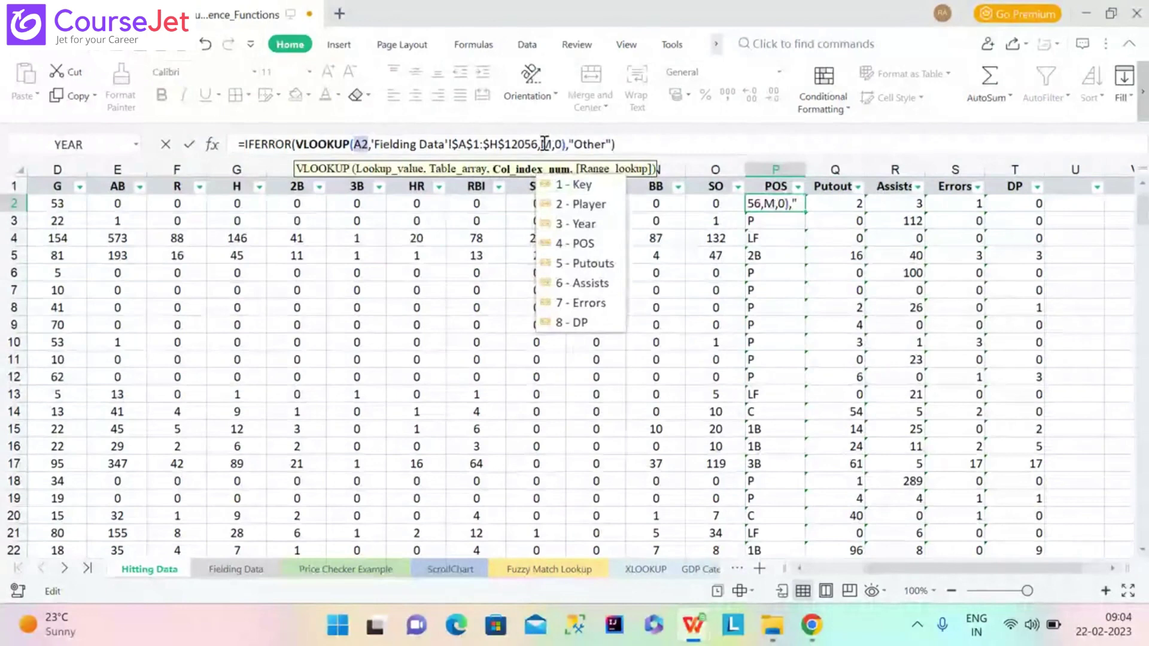
pyautogui.write('MATCH(')
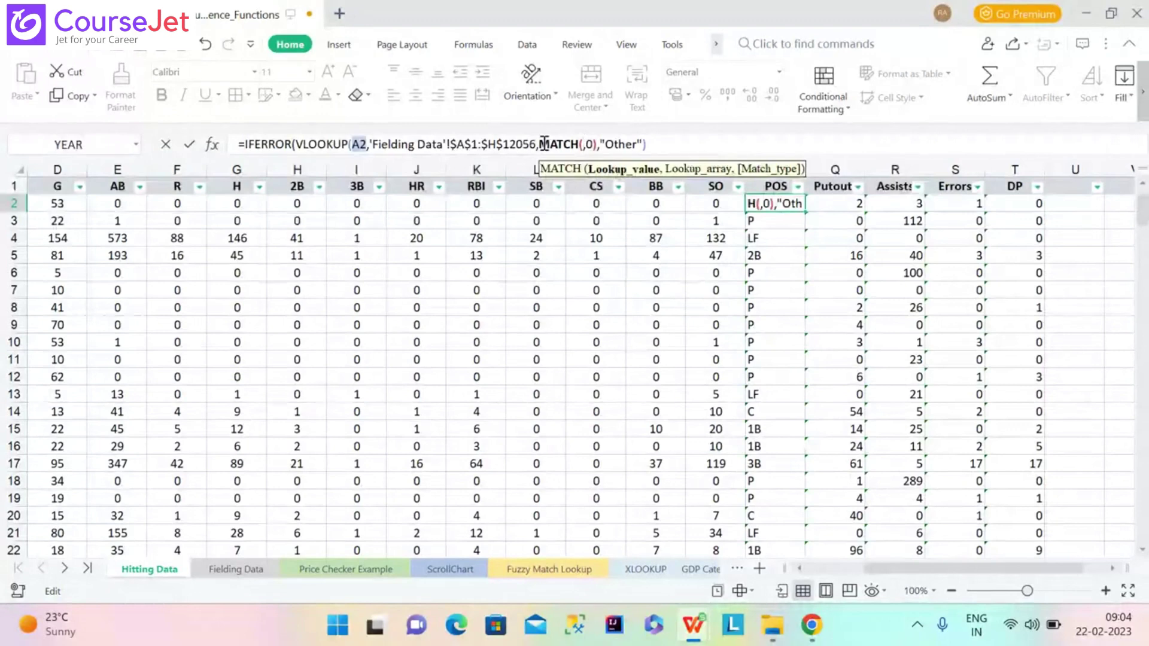
pyautogui.click(771, 186)
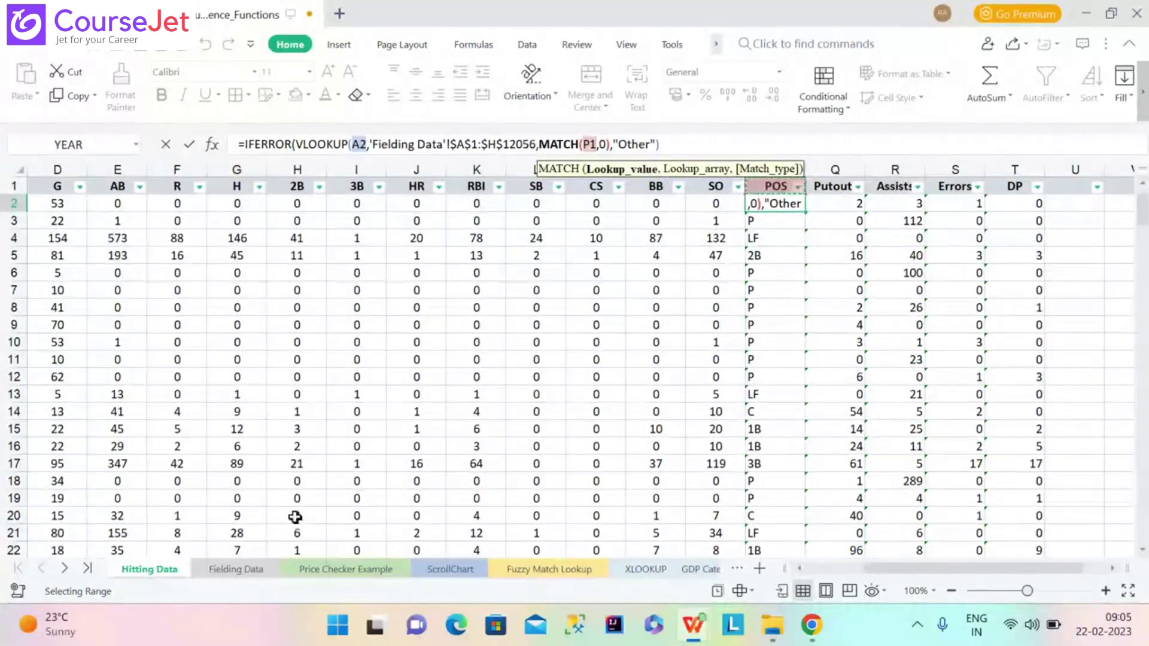
pyautogui.click(235, 574)
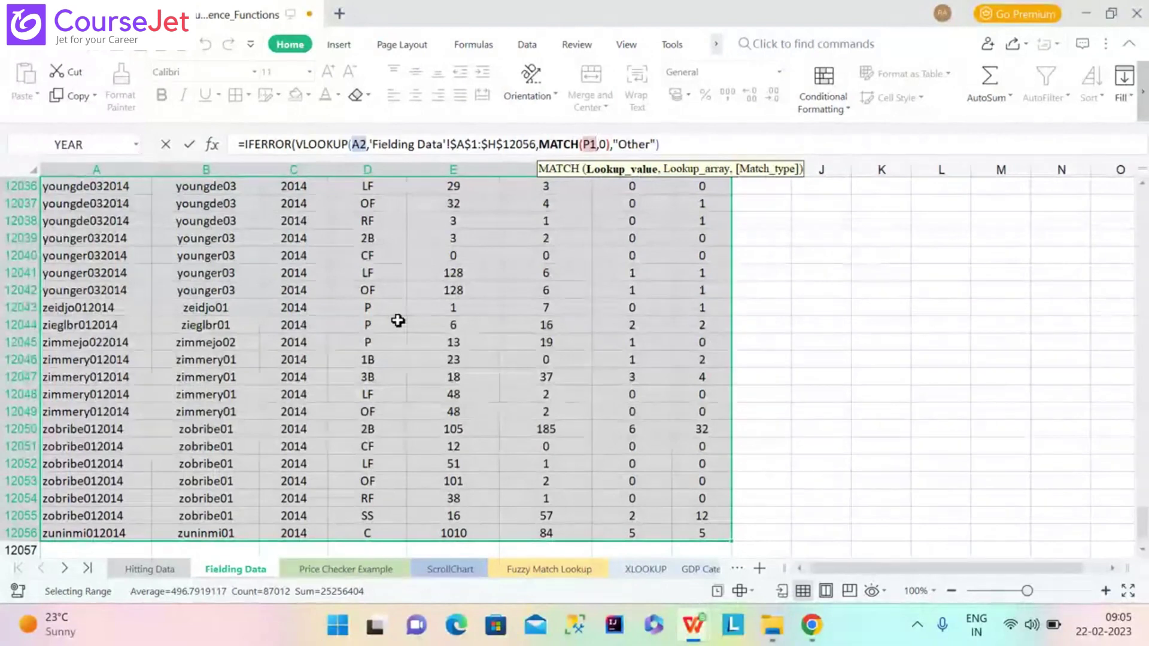
pyautogui.click(924, 306)
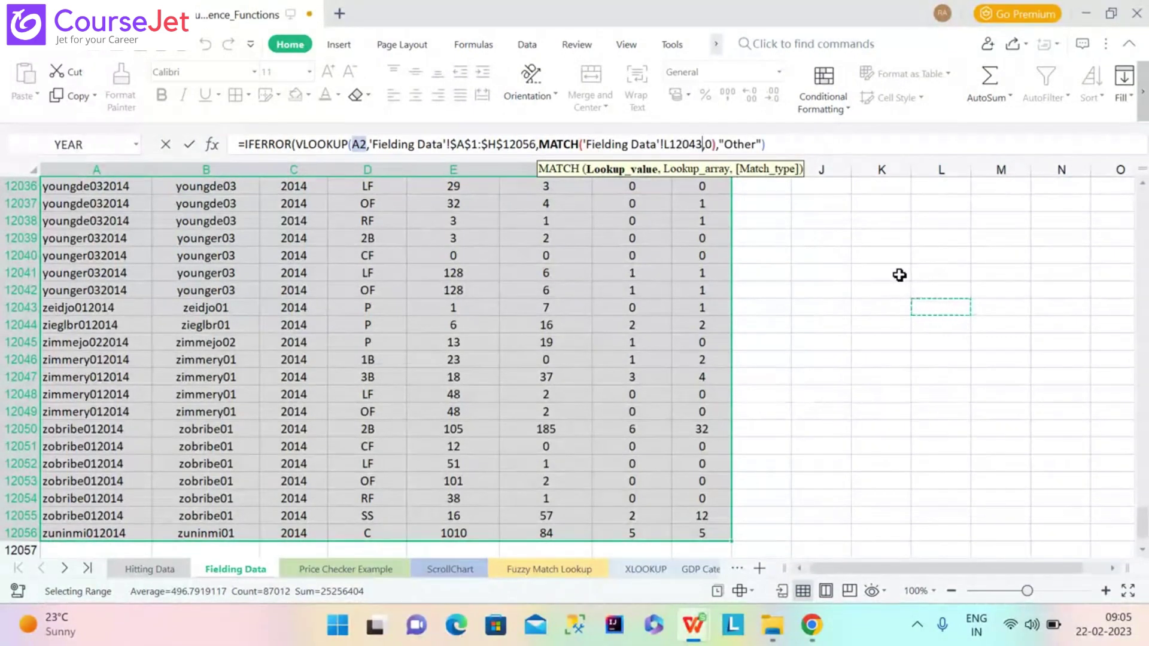
pyautogui.press('BackSpace')
pyautogui.press('BackSpace')
pyautogui.press('BackSpace')
pyautogui.press('BackSpace')
pyautogui.press('BackSpace')
pyautogui.press('BackSpace')
pyautogui.press('BackSpace')
pyautogui.press('BackSpace')
pyautogui.press('BackSpace')
pyautogui.press('BackSpace')
pyautogui.press('BackSpace')
pyautogui.press('BackSpace')
pyautogui.press('BackSpace')
pyautogui.press('BackSpace')
pyautogui.press('BackSpace')
pyautogui.press('BackSpace')
pyautogui.press('BackSpace')
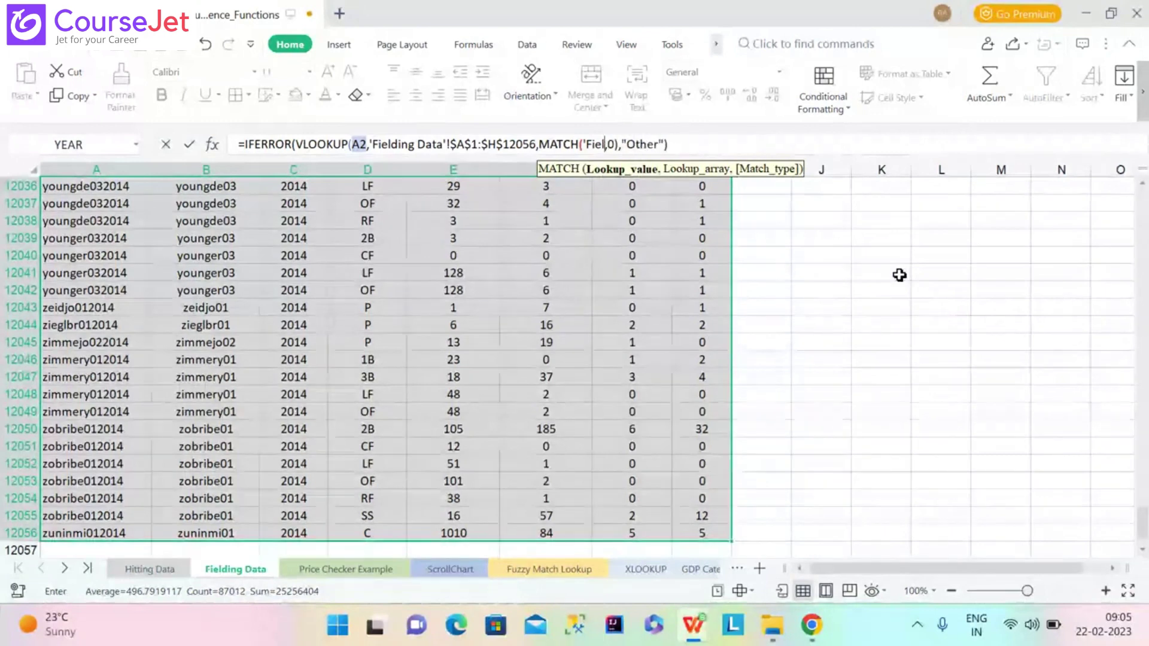
pyautogui.press('BackSpace')
pyautogui.press('BackSpace')
pyautogui.press('BackSpace')
pyautogui.press('BackSpace')
pyautogui.press('BackSpace')
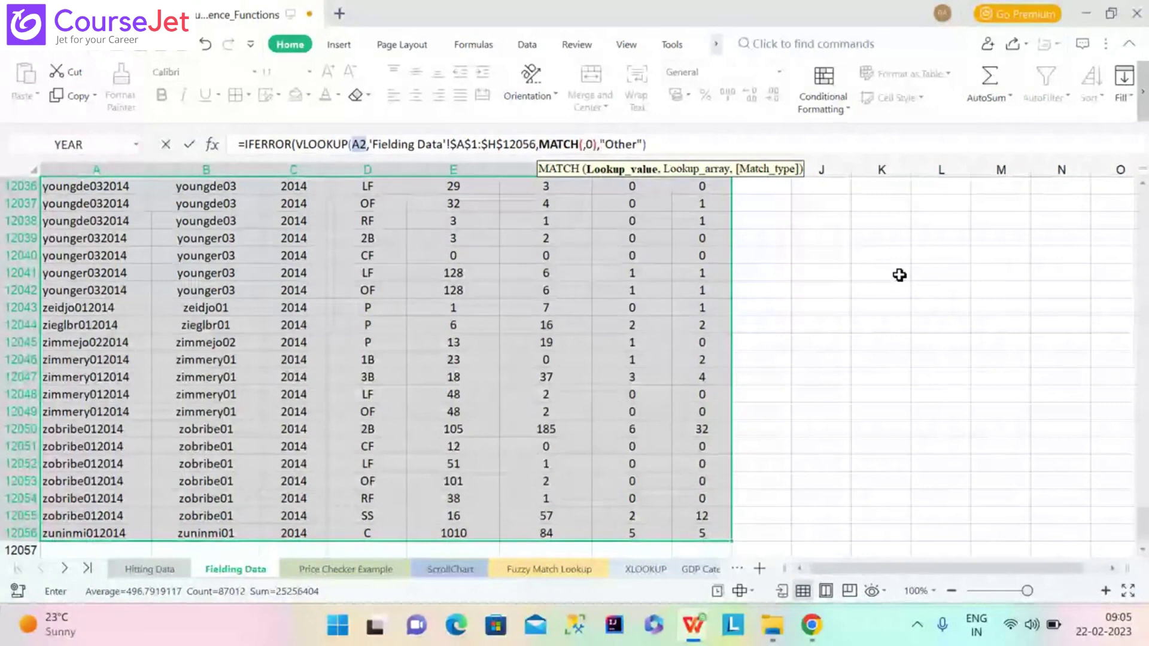
# Enter P1 as the MATCH lookup value, start the lookup array argument, and return to the Fielding Data header row
pyautogui.write('P1,')
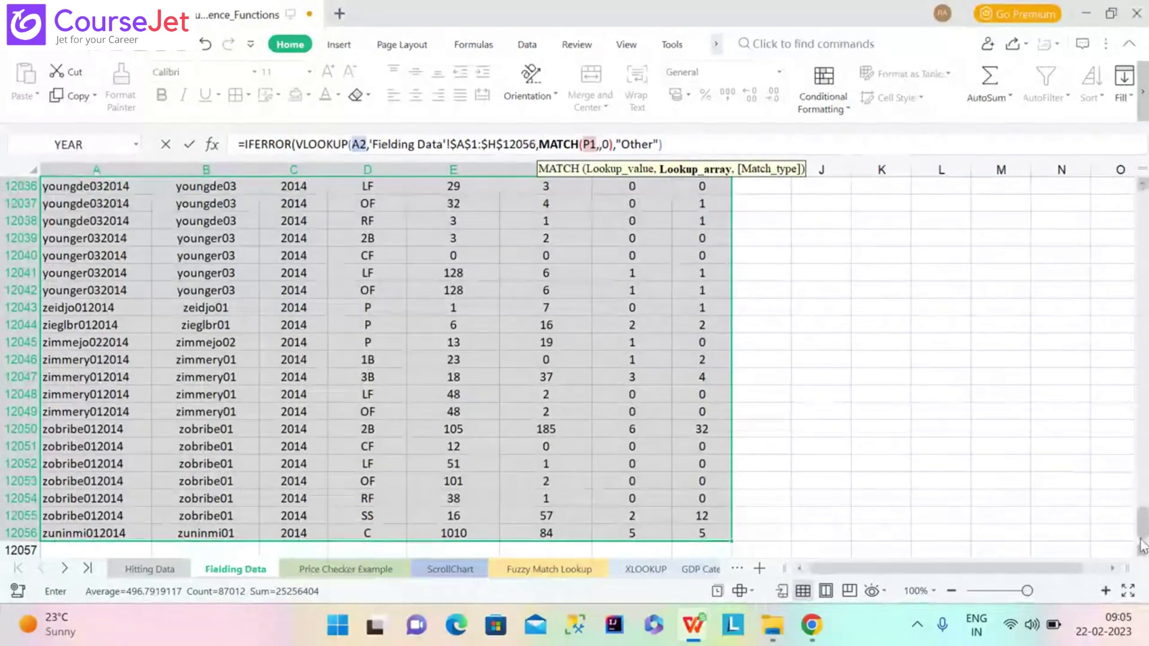
pyautogui.moveTo(1142, 523); pyautogui.dragTo(1145, 208)
pyautogui.write(',')
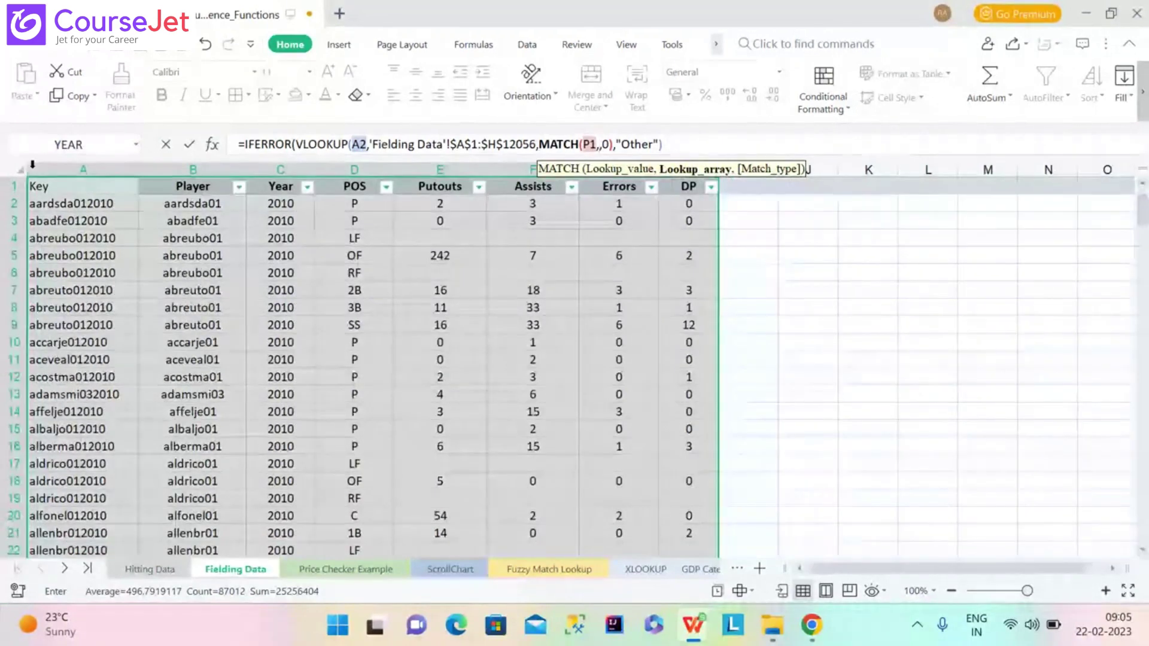
pyautogui.click(12, 170)
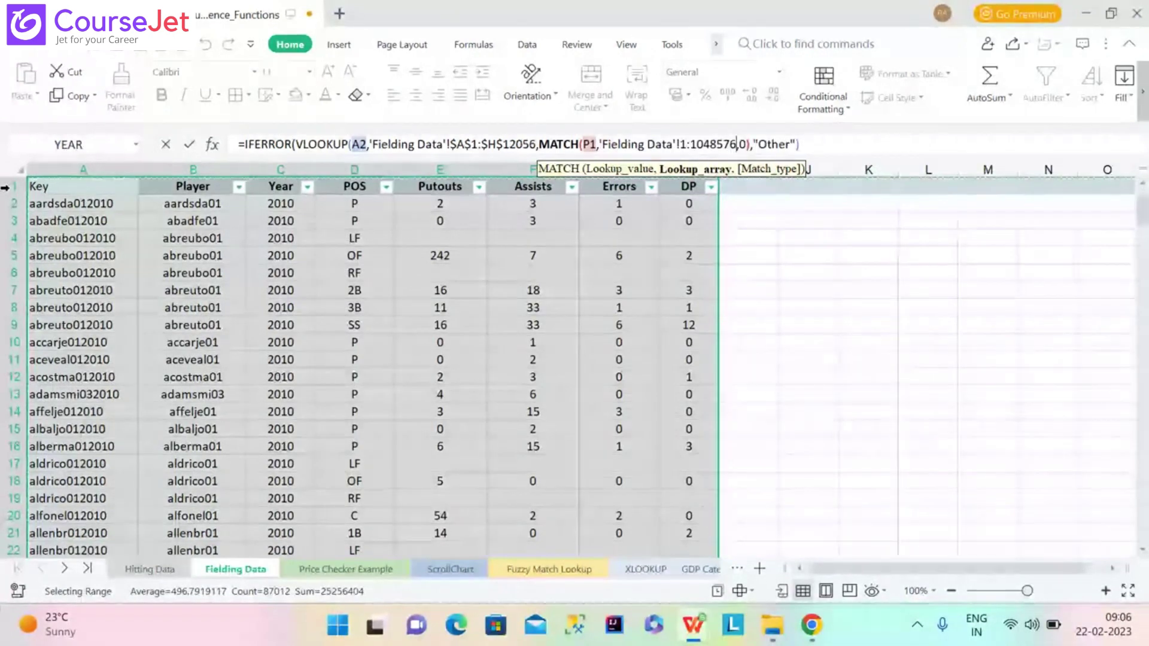
pyautogui.click(6, 187)
pyautogui.press('BackSpace')
pyautogui.press('BackSpace')
pyautogui.press('BackSpace')
pyautogui.press('BackSpace')
pyautogui.press('BackSpace')
pyautogui.press('BackSpace')
pyautogui.press('BackSpace')
pyautogui.press('BackSpace')
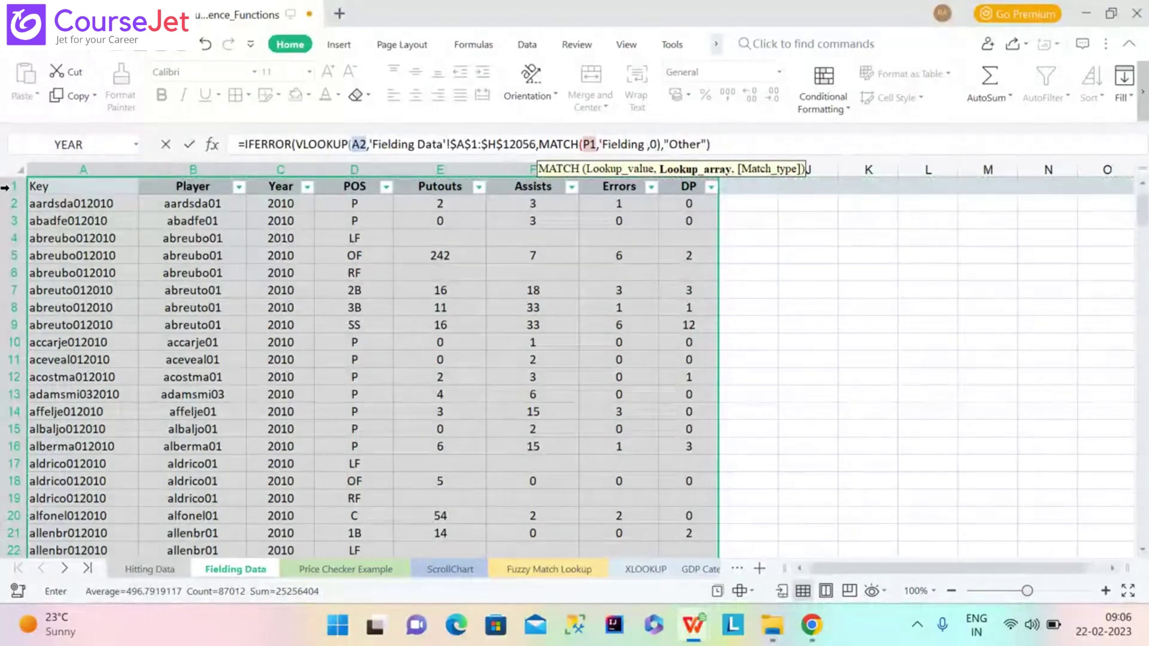
pyautogui.press('BackSpace')
pyautogui.press('BackSpace')
pyautogui.press('BackSpace')
pyautogui.press('BackSpace')
pyautogui.press('BackSpace')
pyautogui.press('BackSpace')
pyautogui.press('BackSpace')
pyautogui.press('BackSpace')
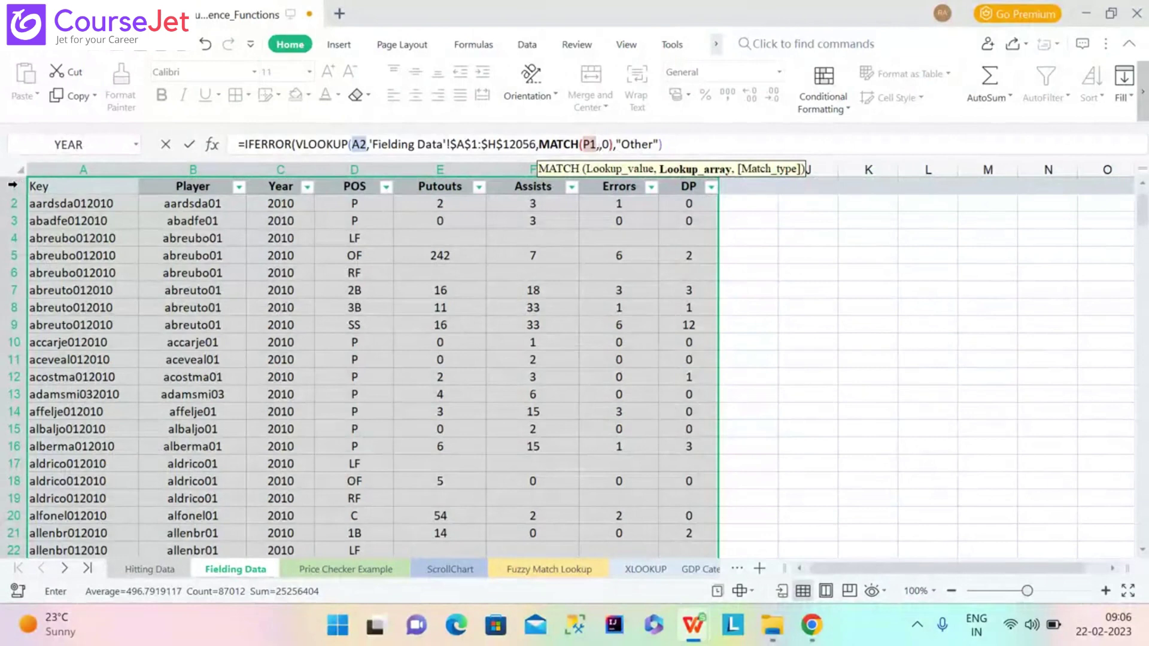
# Try to set the MATCH lookup array to row 1 of Fielding Data and enter the formula
pyautogui.click(12, 186)
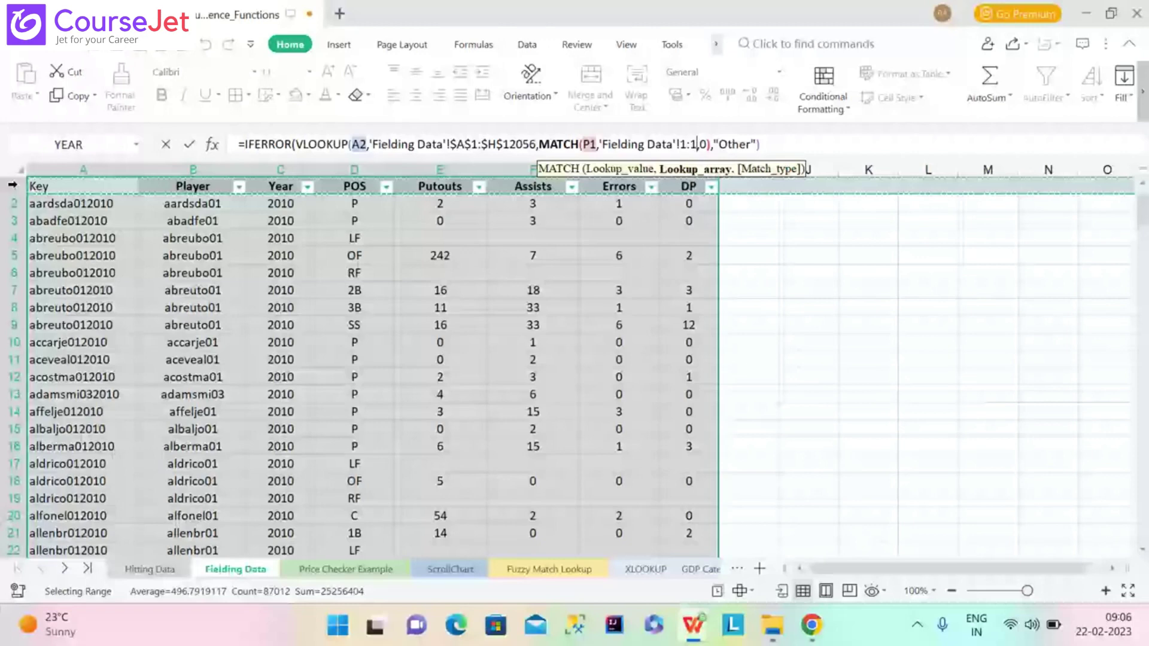
pyautogui.press('Return')
pyautogui.click(699, 345)
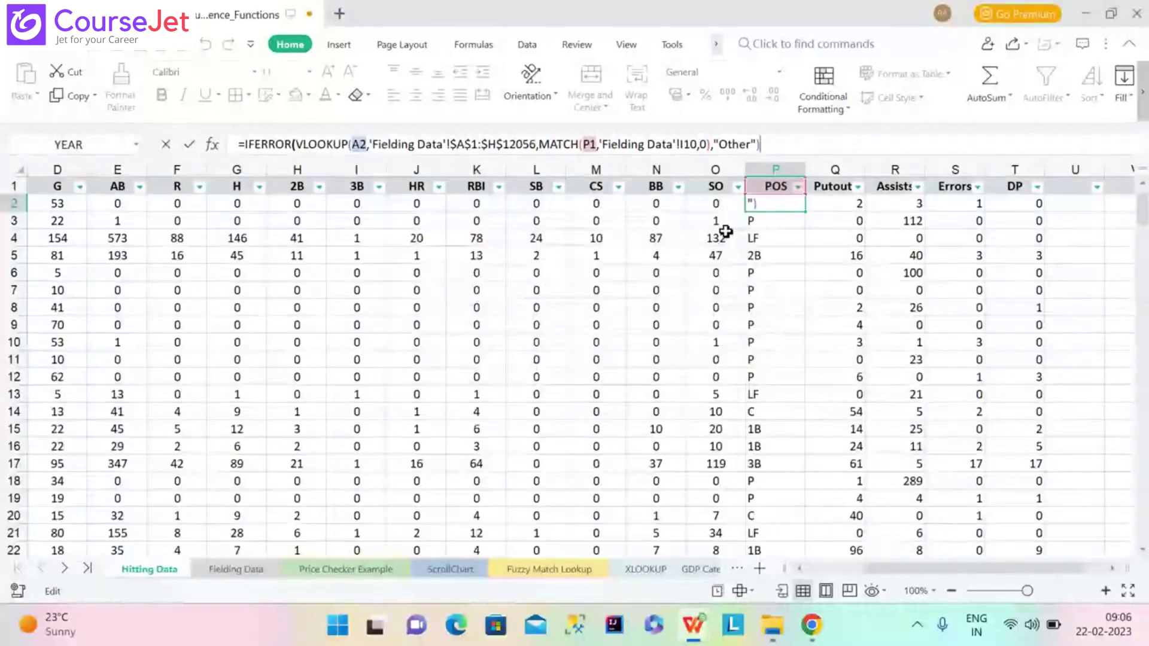
# Remove the 'Fielding Data'!I10 reference from the MATCH lookup array in P2's formula
pyautogui.click(696, 144)
pyautogui.press('BackSpace')
pyautogui.press('BackSpace')
pyautogui.press('BackSpace')
pyautogui.press('BackSpace')
pyautogui.press('BackSpace')
pyautogui.press('BackSpace')
pyautogui.press('BackSpace')
pyautogui.press('BackSpace')
pyautogui.press('BackSpace')
pyautogui.press('BackSpace')
pyautogui.press('BackSpace')
pyautogui.press('BackSpace')
pyautogui.press('BackSpace')
pyautogui.press('BackSpace')
pyautogui.press('BackSpace')
pyautogui.press('BackSpace')
pyautogui.press('BackSpace')
pyautogui.press('BackSpace')
pyautogui.press('BackSpace')
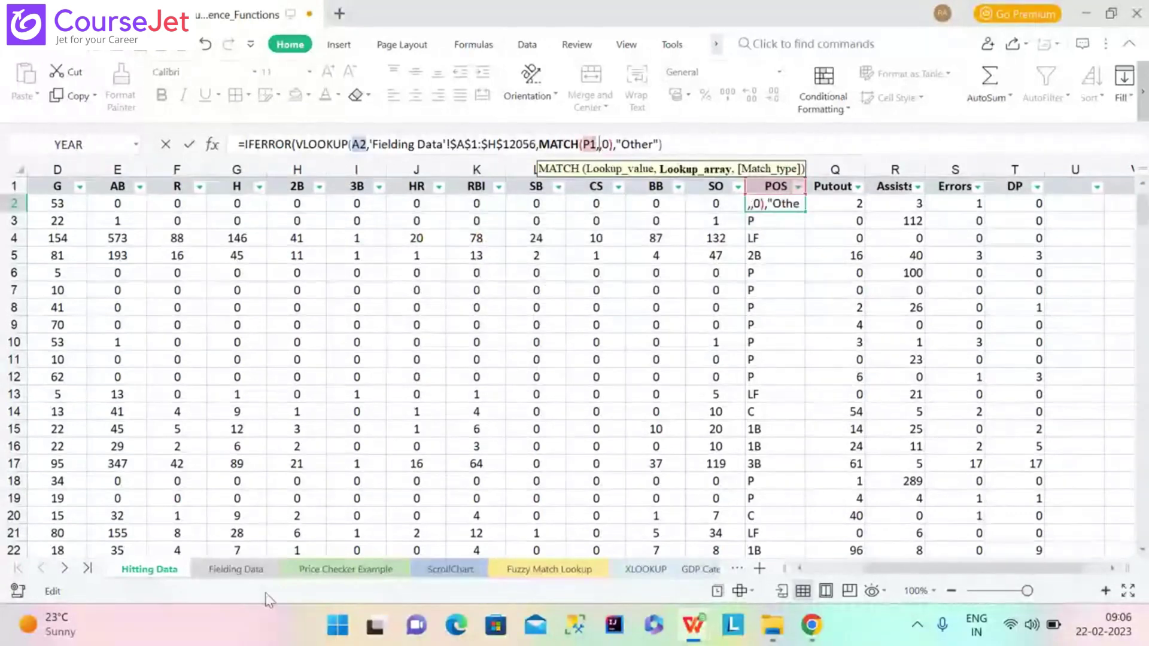
# Try to set P2's MATCH lookup array by picking cell H10 and the whole sheet on Fielding Data
pyautogui.click(235, 572)
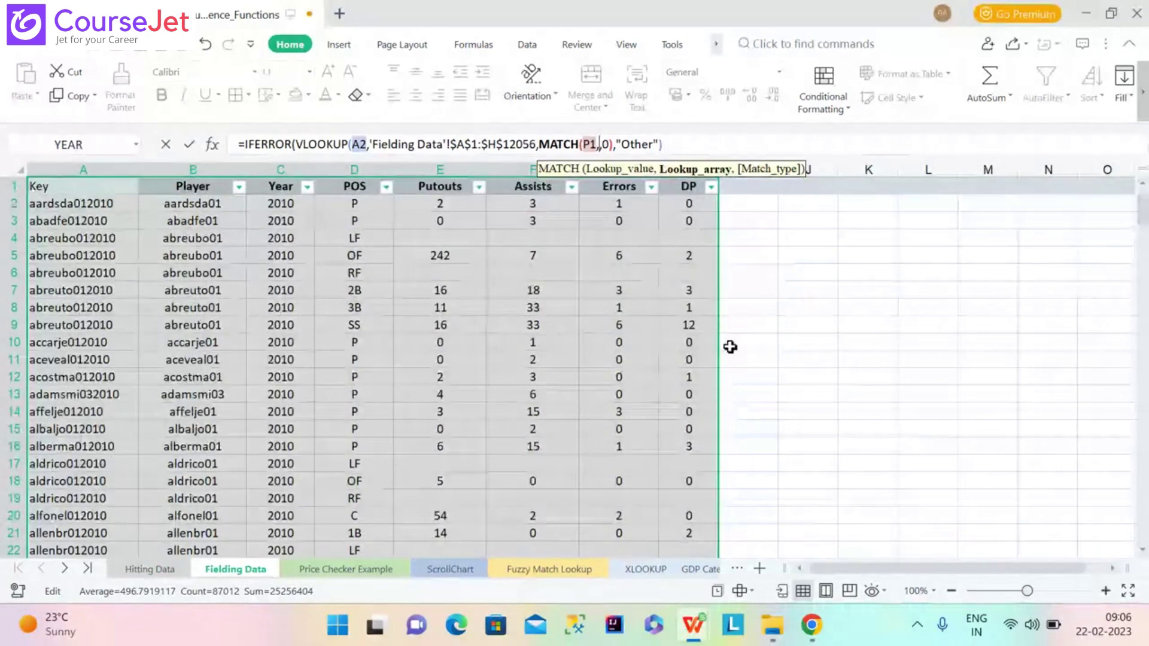
pyautogui.click(695, 343)
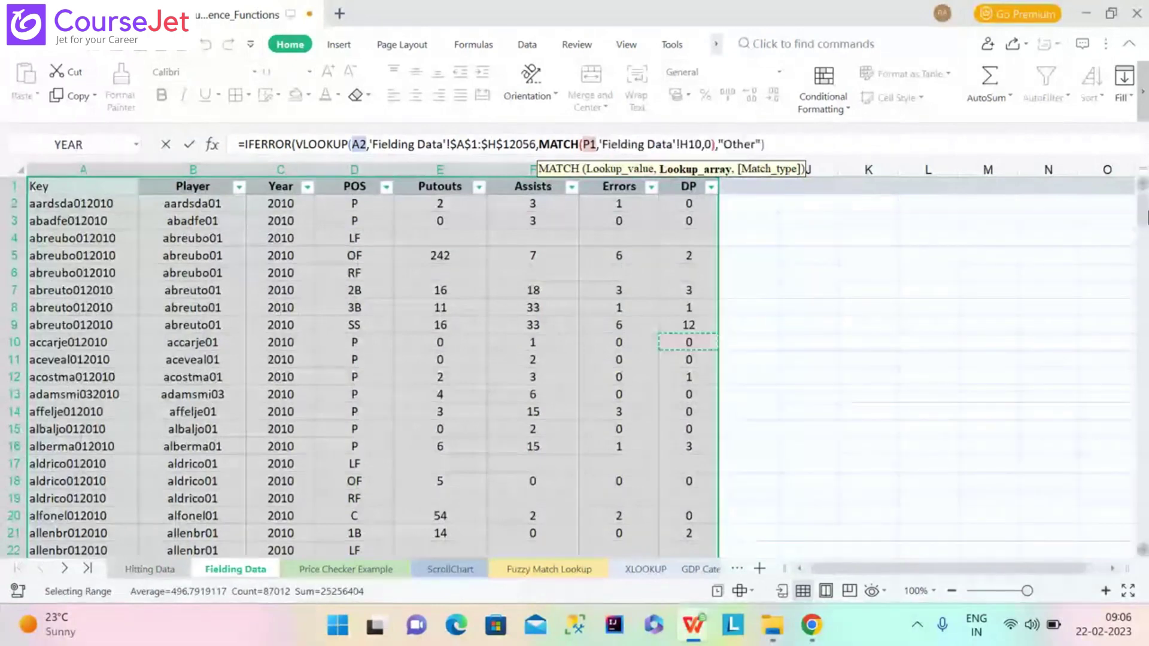
pyautogui.moveTo(1146, 213); pyautogui.dragTo(731, 603)
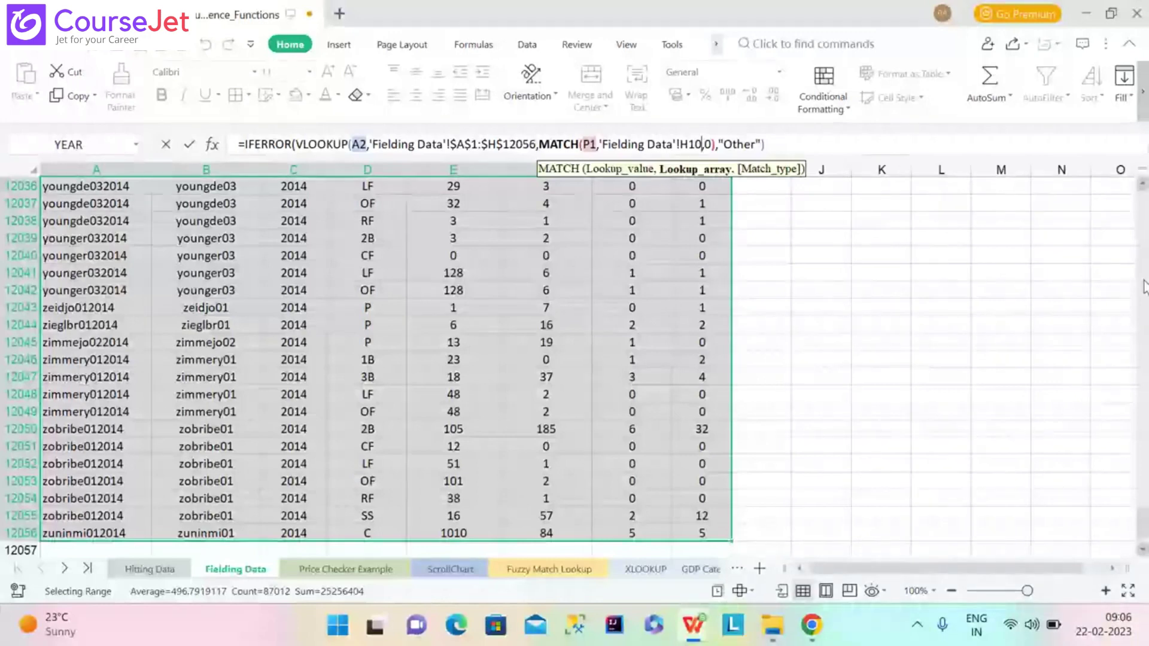
pyautogui.moveTo(1142, 518); pyautogui.dragTo(1146, 210)
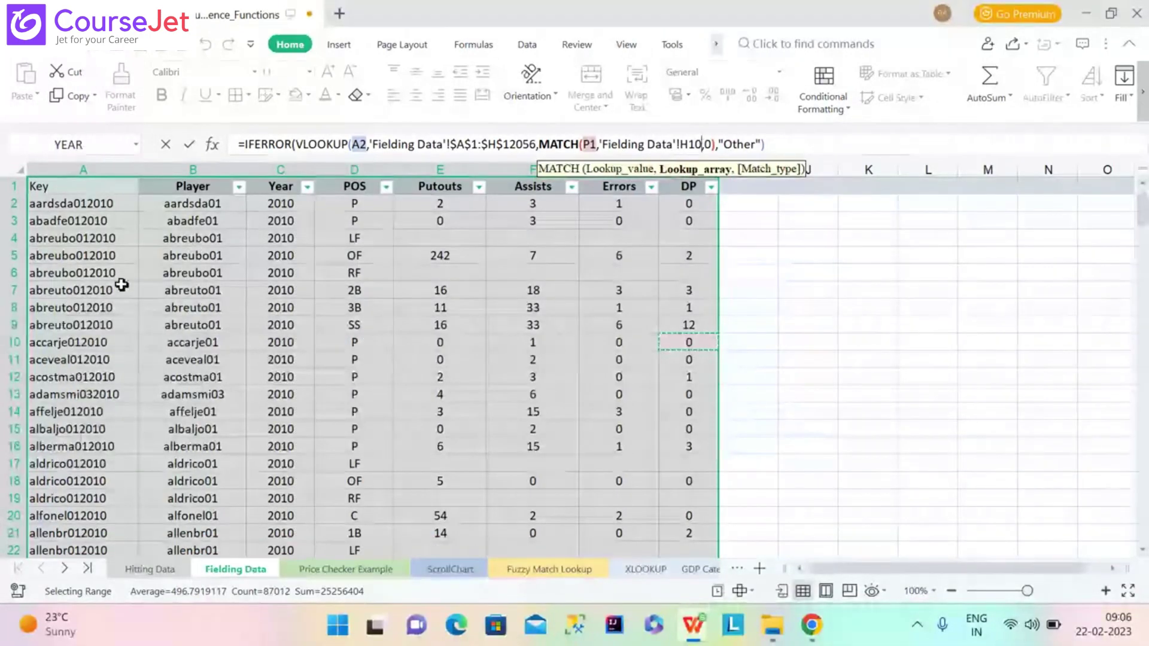
pyautogui.click(15, 171)
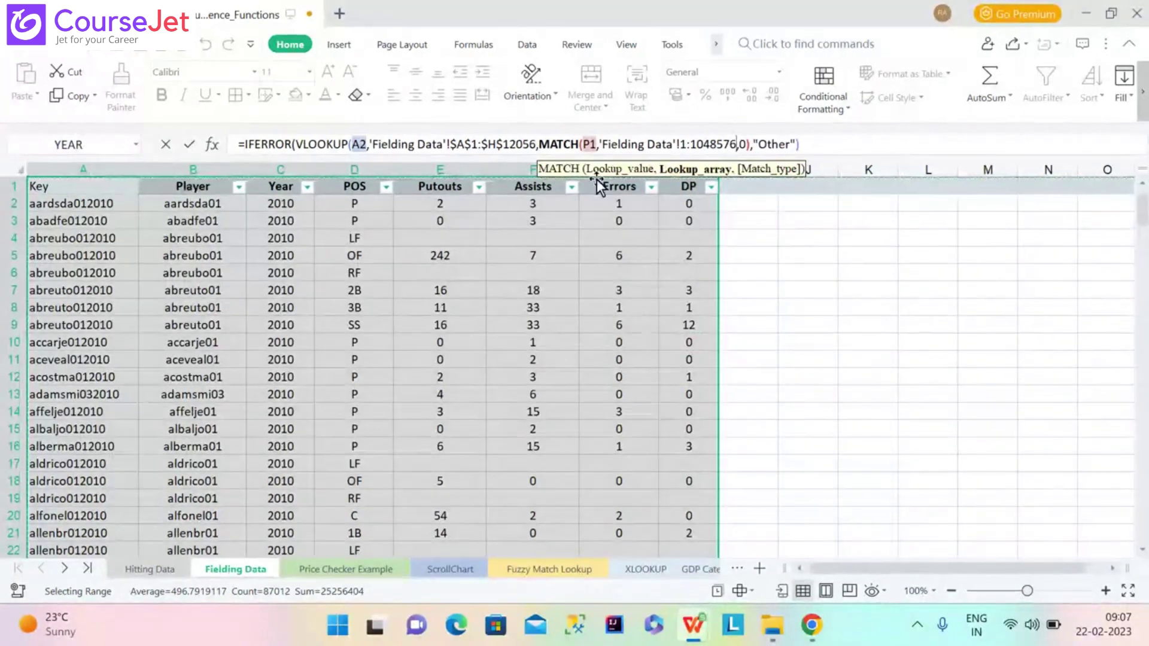
# Replace the row range in the MATCH lookup array with A1:H1 of Fielding Data
pyautogui.press('BackSpace')
pyautogui.press('BackSpace')
pyautogui.press('BackSpace')
pyautogui.press('BackSpace')
pyautogui.press('BackSpace')
pyautogui.press('BackSpace')
pyautogui.press('BackSpace')
pyautogui.press('BackSpace')
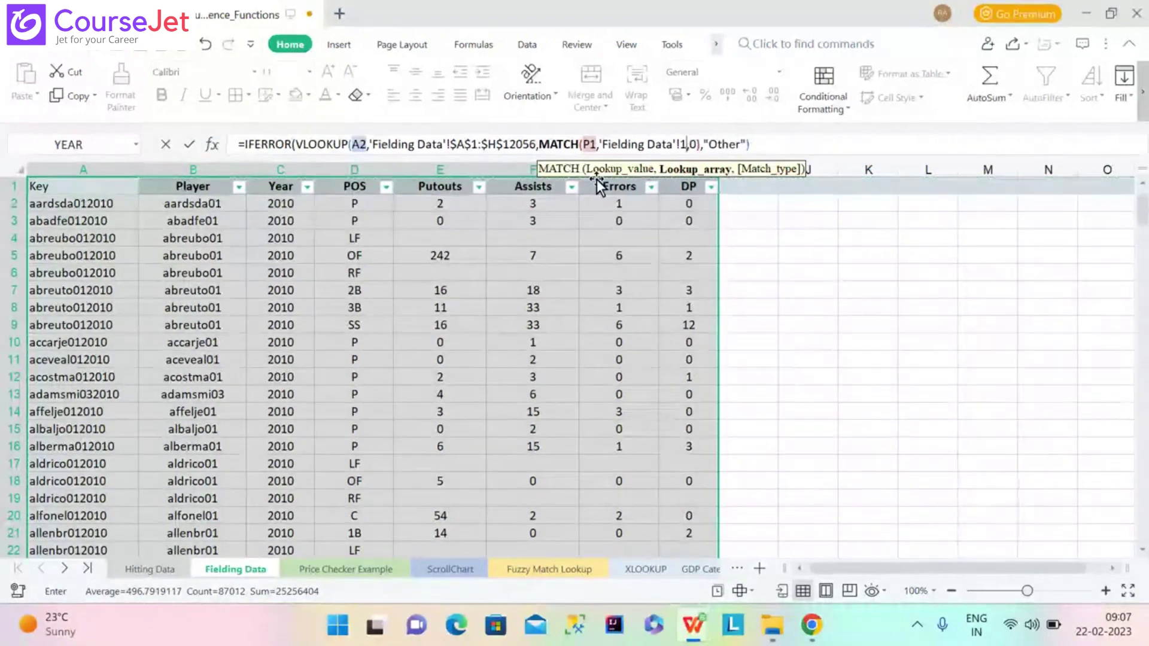
pyautogui.press('BackSpace')
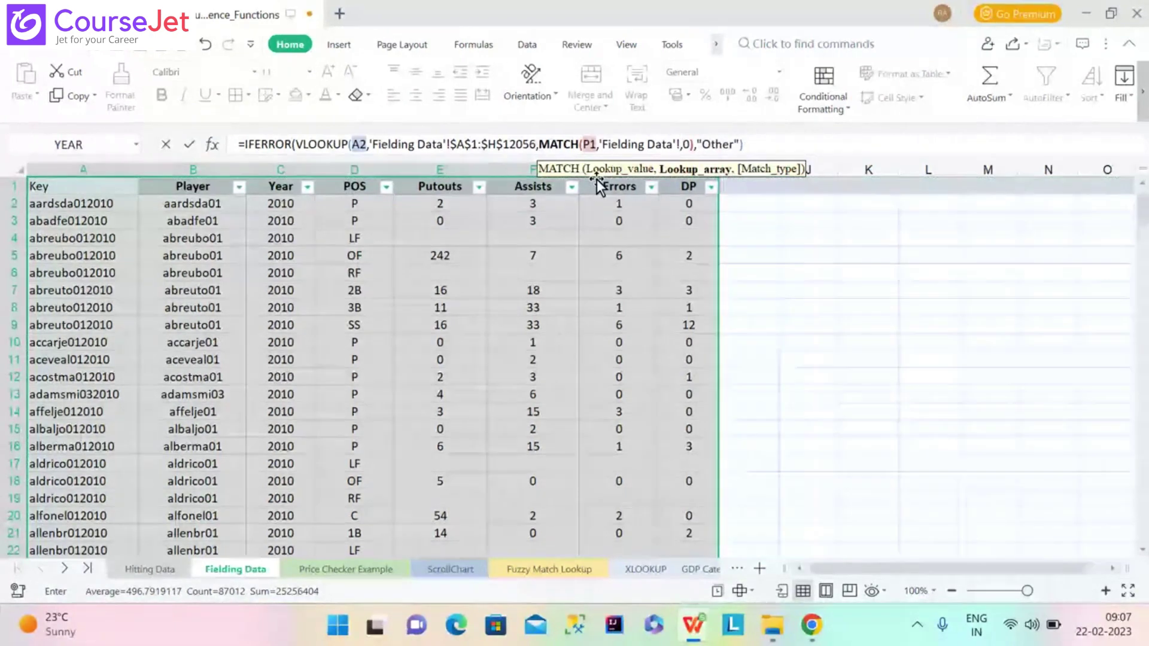
pyautogui.write('A1')
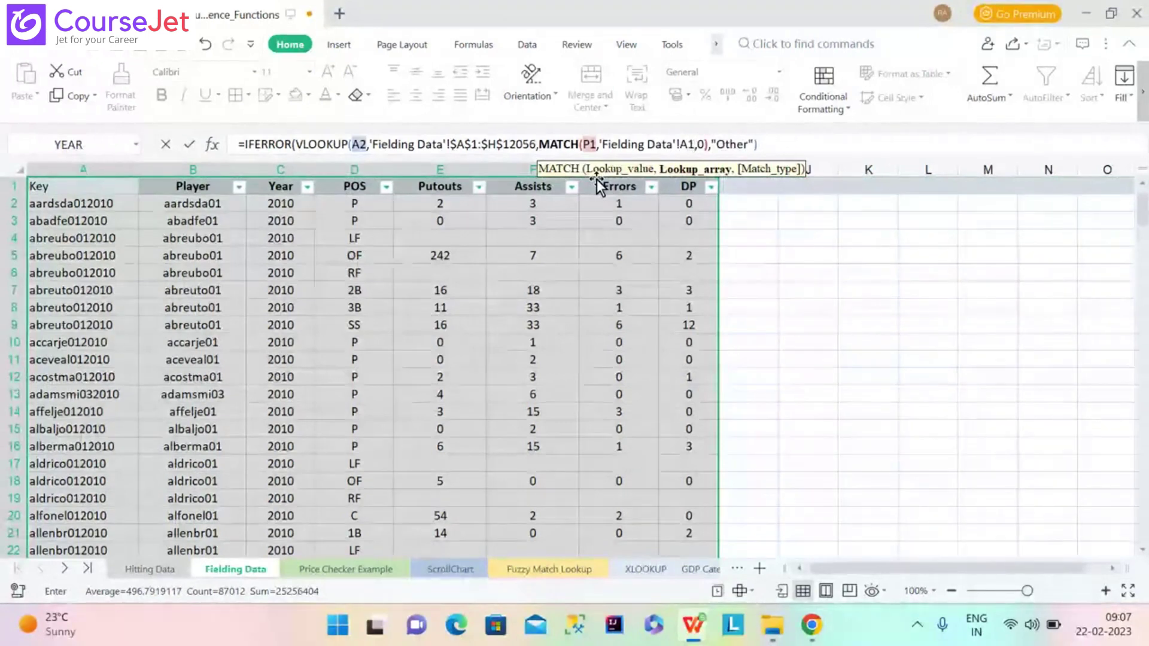
pyautogui.write(':H1')
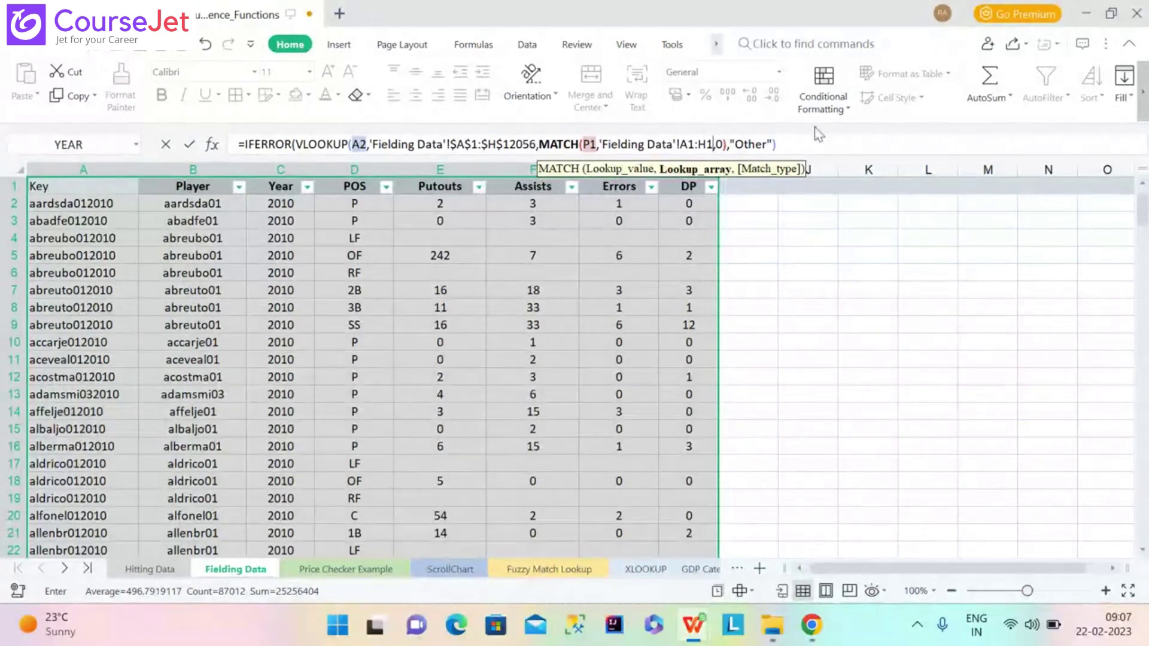
# Close the MATCH function, add 0 as VLOOKUP's range lookup argument with its closing parenthesis, and enter the formula
pyautogui.click(727, 145)
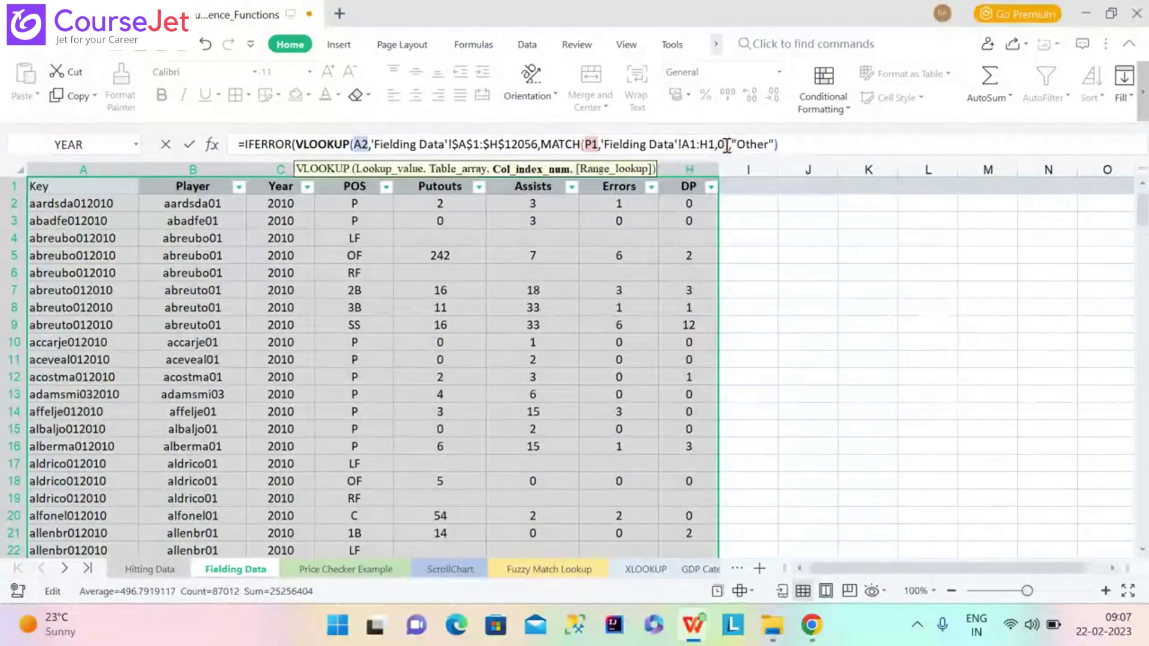
pyautogui.write(',')
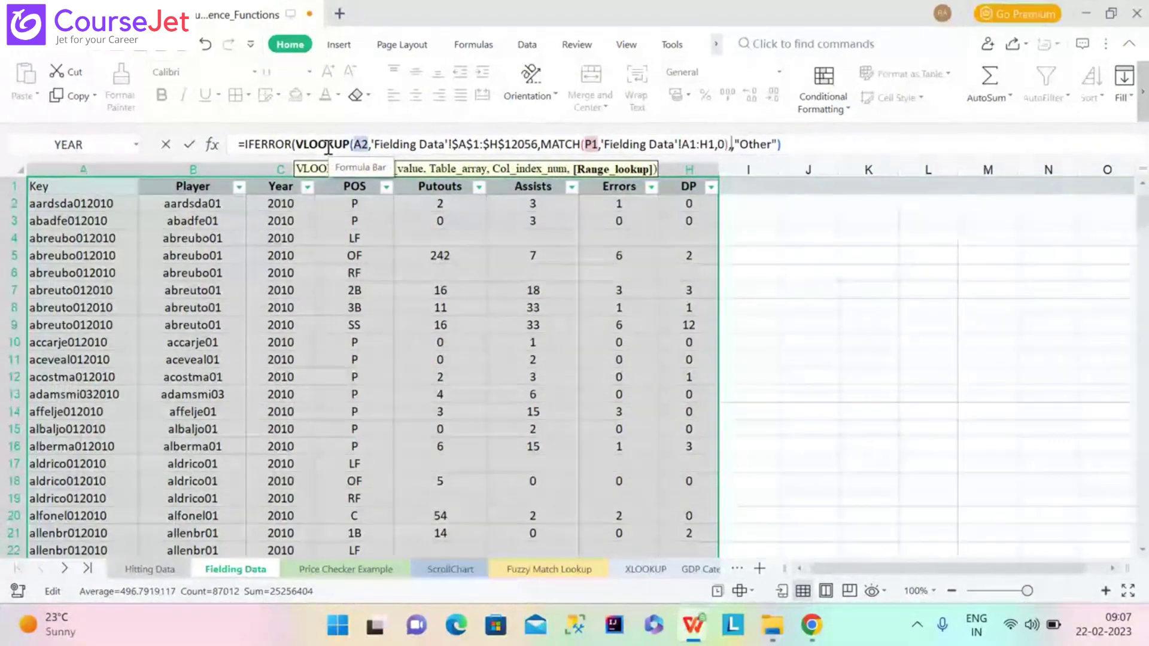
pyautogui.write('0')
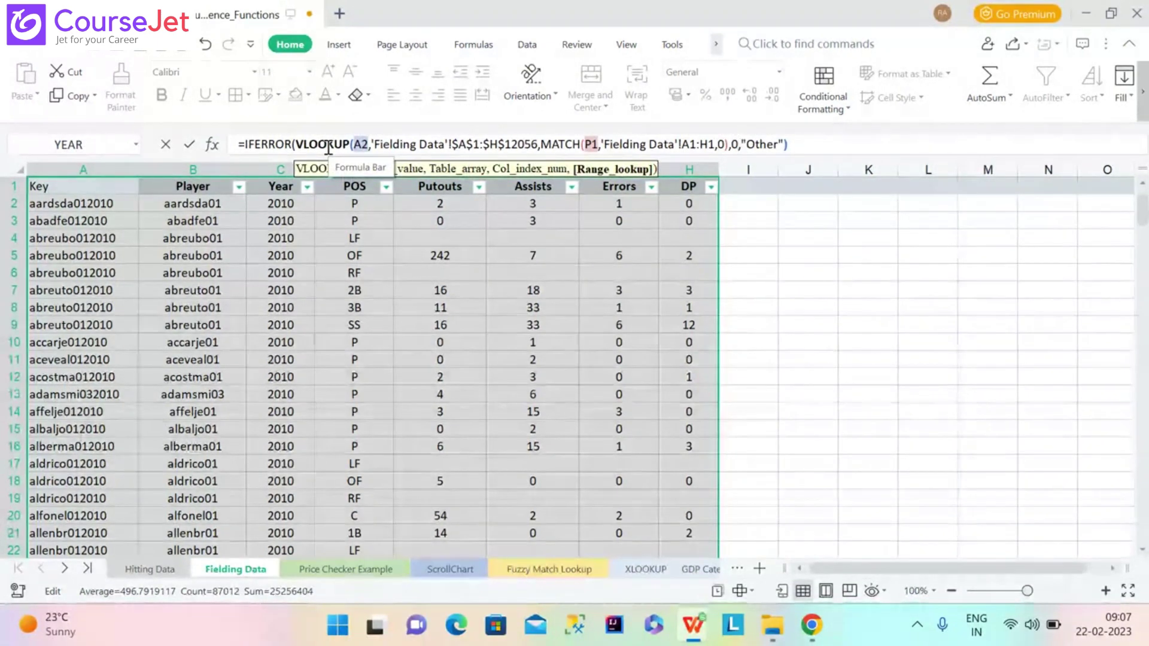
pyautogui.write(')')
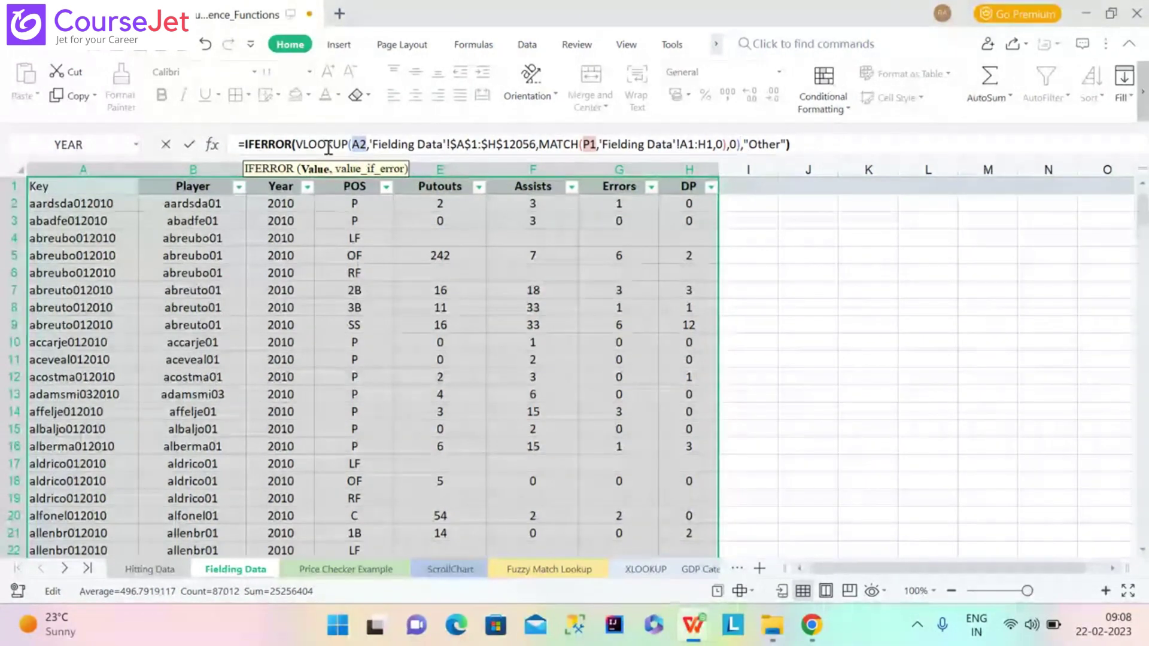
pyautogui.press('Return')
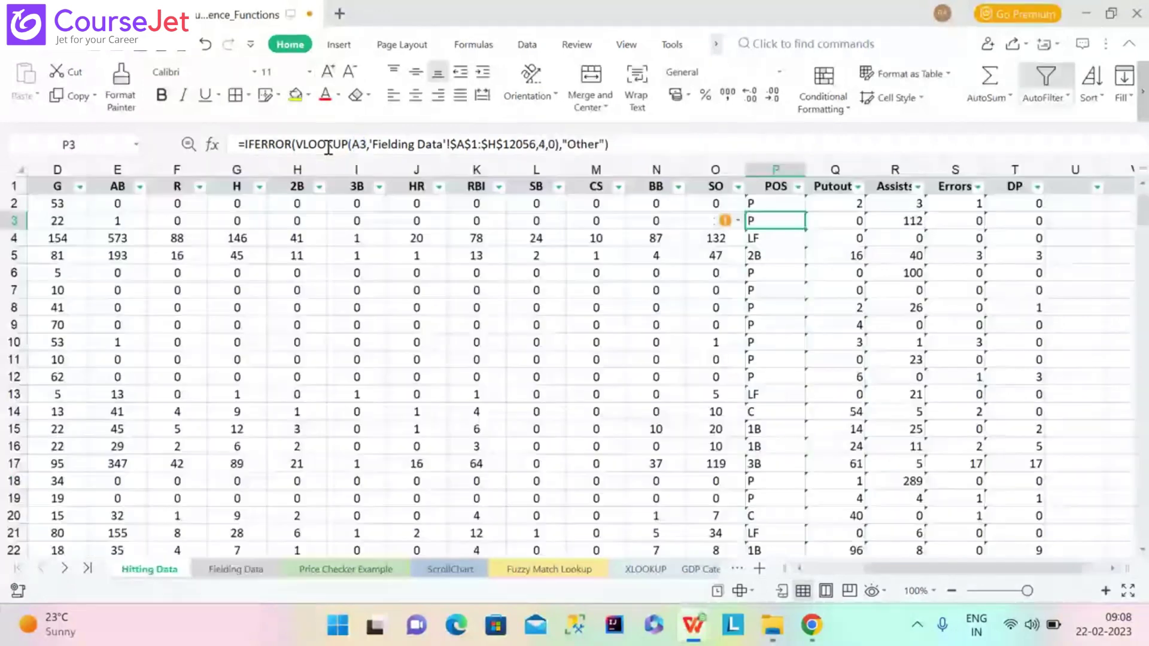
# Fill P2's formula down the whole POS column of Hitting Data and check the filled rows
pyautogui.click(760, 207)
pyautogui.doubleClick(805, 212)
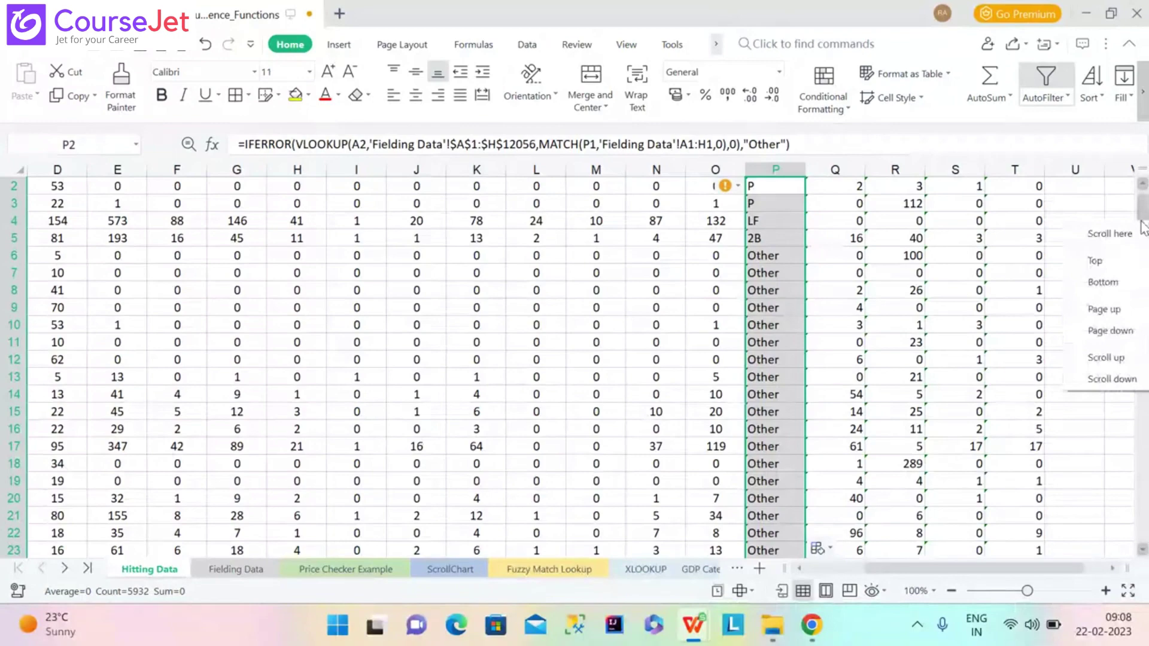
pyautogui.click(1142, 234)
pyautogui.moveTo(1142, 245); pyautogui.dragTo(1129, 140)
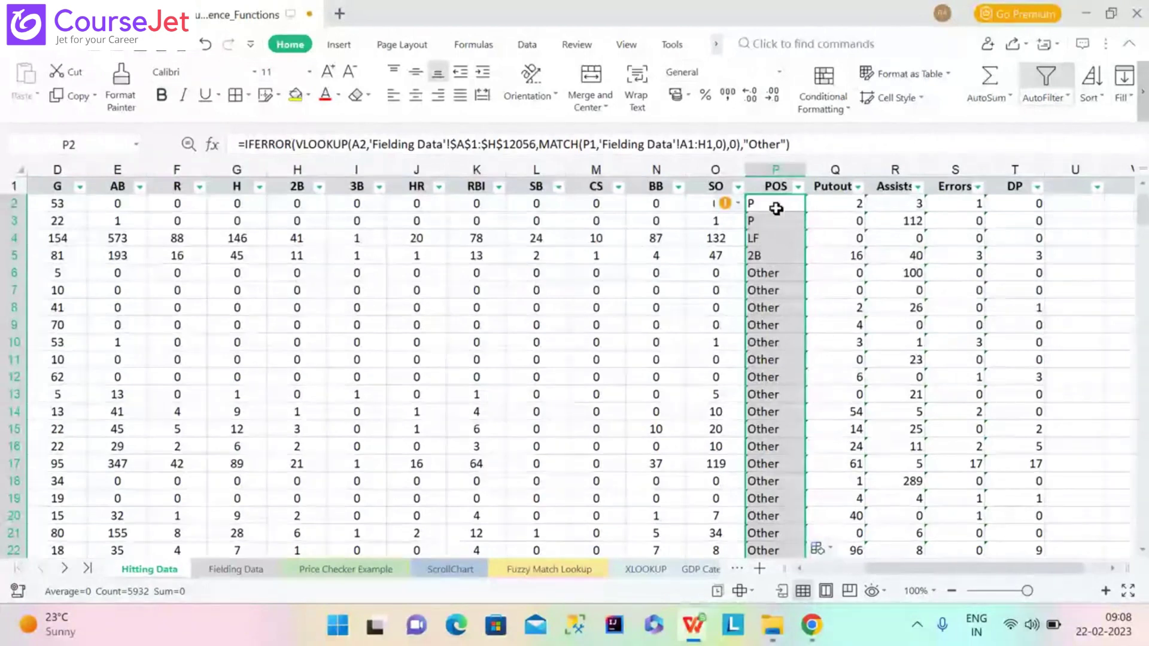
# Clear all of column P in Hitting Data and enter the header pos in P1
pyautogui.click(774, 159)
pyautogui.press('Delete')
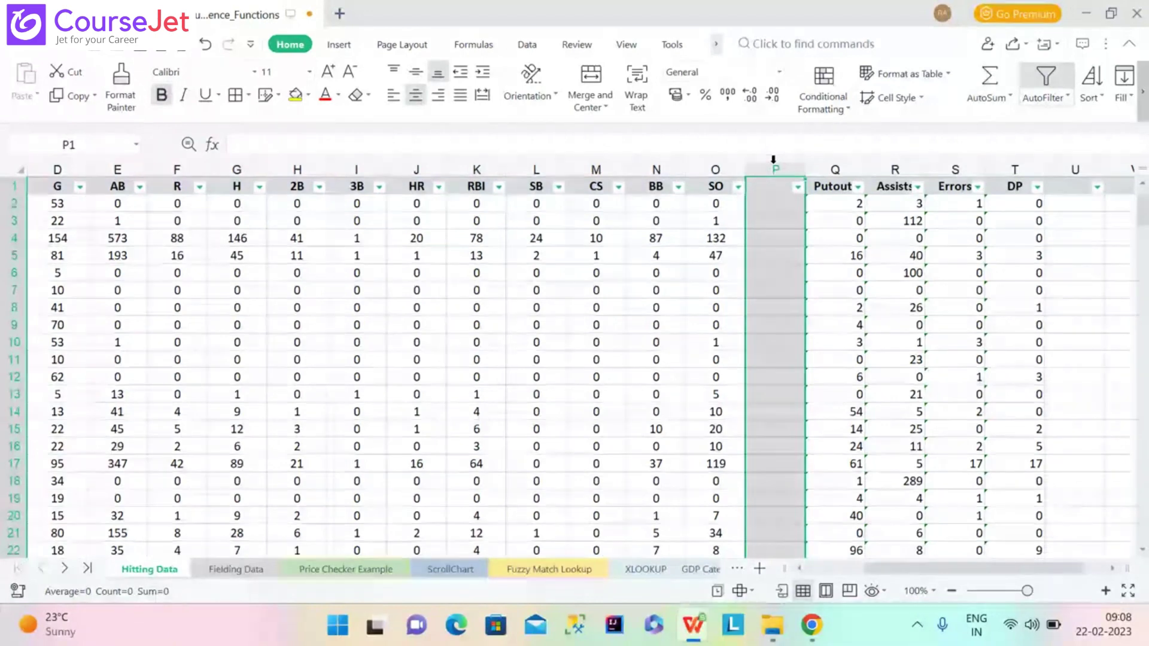
pyautogui.write('pos')
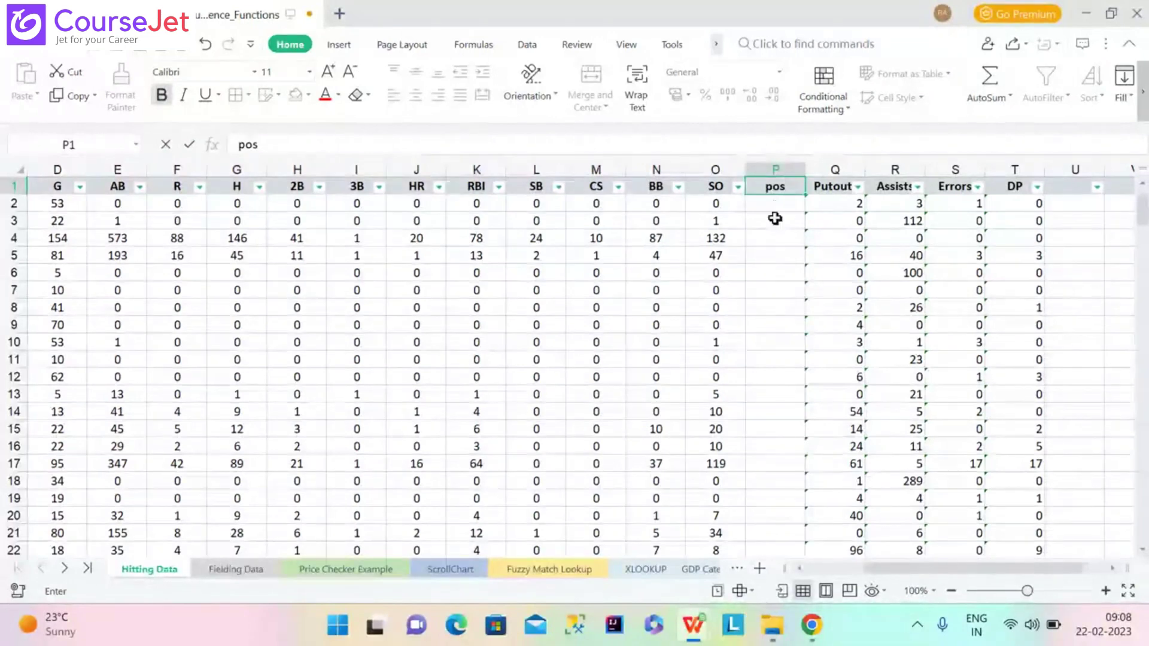
pyautogui.press('Return')
pyautogui.hotkey('ctrl', 'Home')
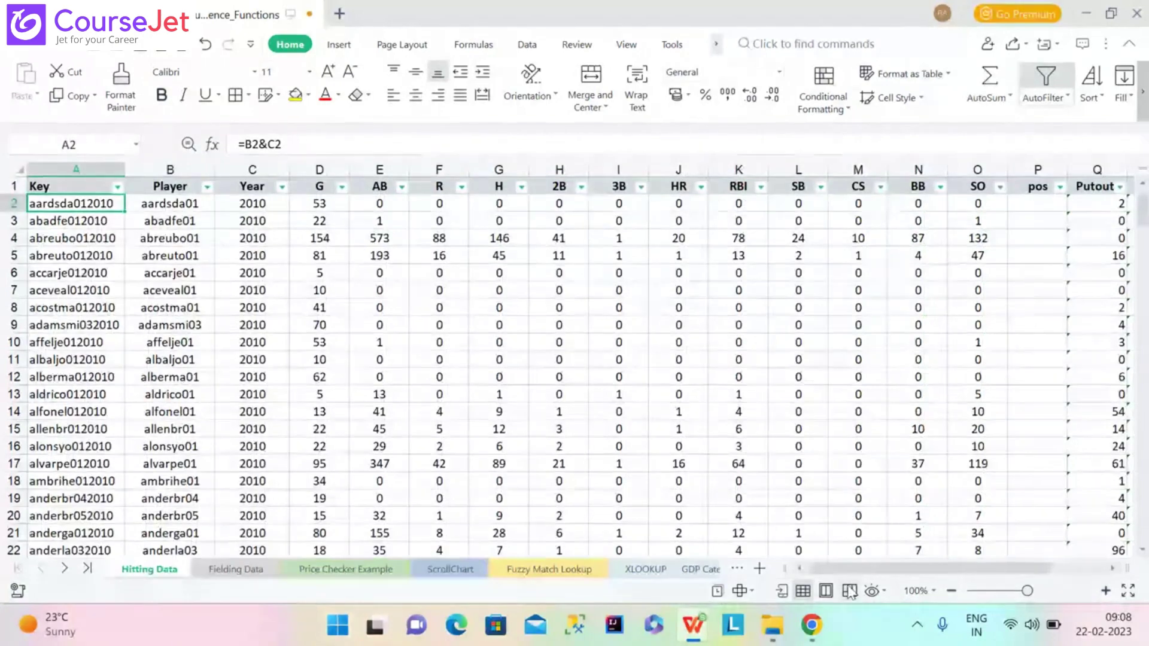
# Try to rebuild P2's formula with IFERROR and VLOOKUP, using $A$2 as lookup value, and go to Fielding Data for the table array
pyautogui.moveTo(860, 566); pyautogui.dragTo(989, 562)
pyautogui.click(808, 208)
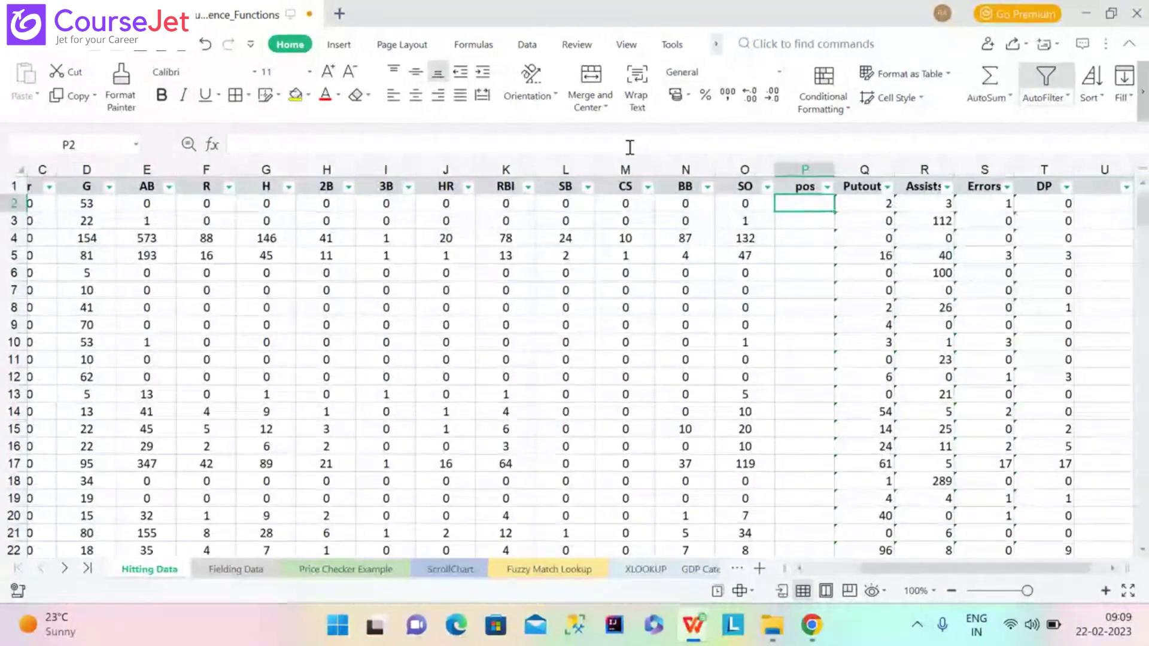
pyautogui.write('=iferror(')
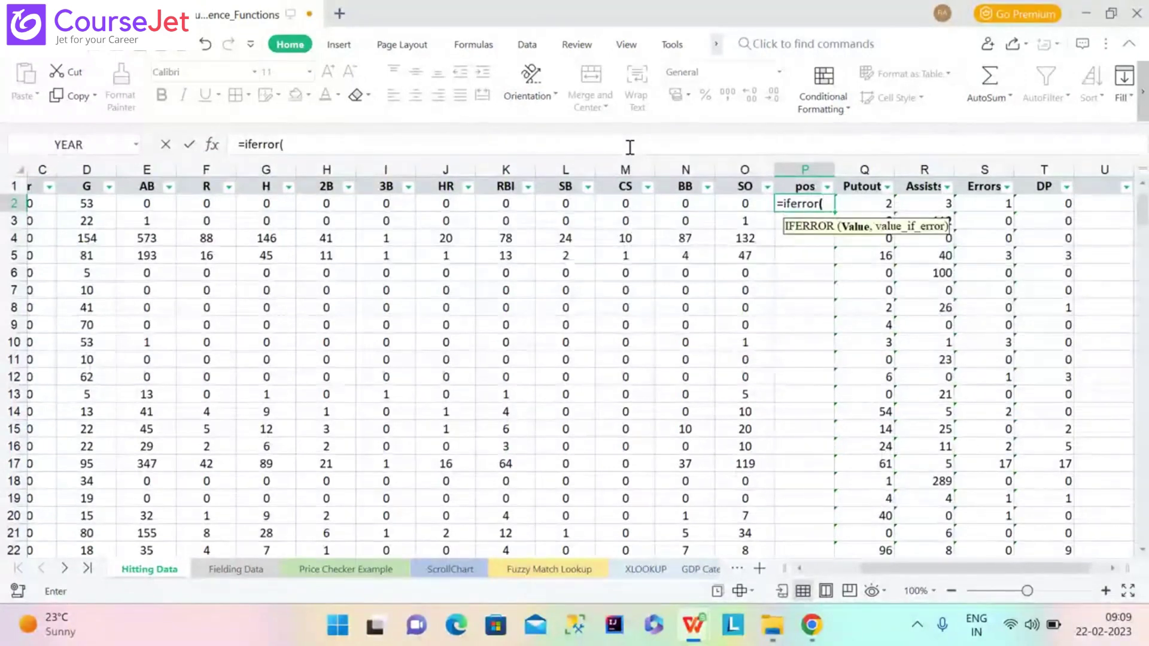
pyautogui.write('V')
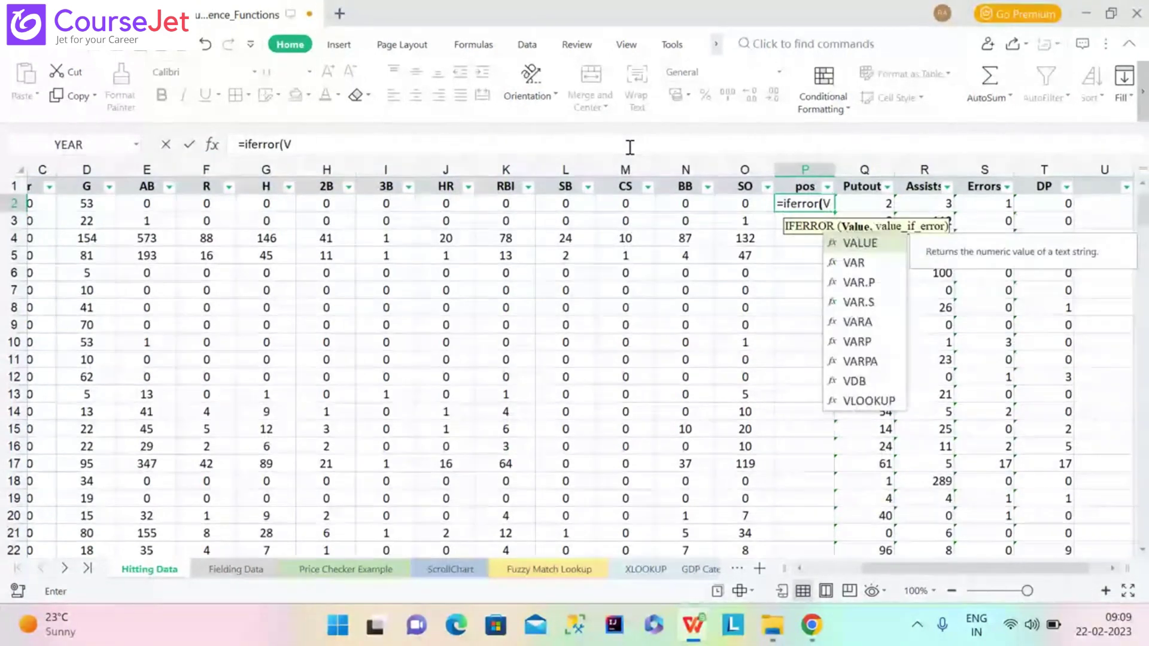
pyautogui.write('LOOKUP')
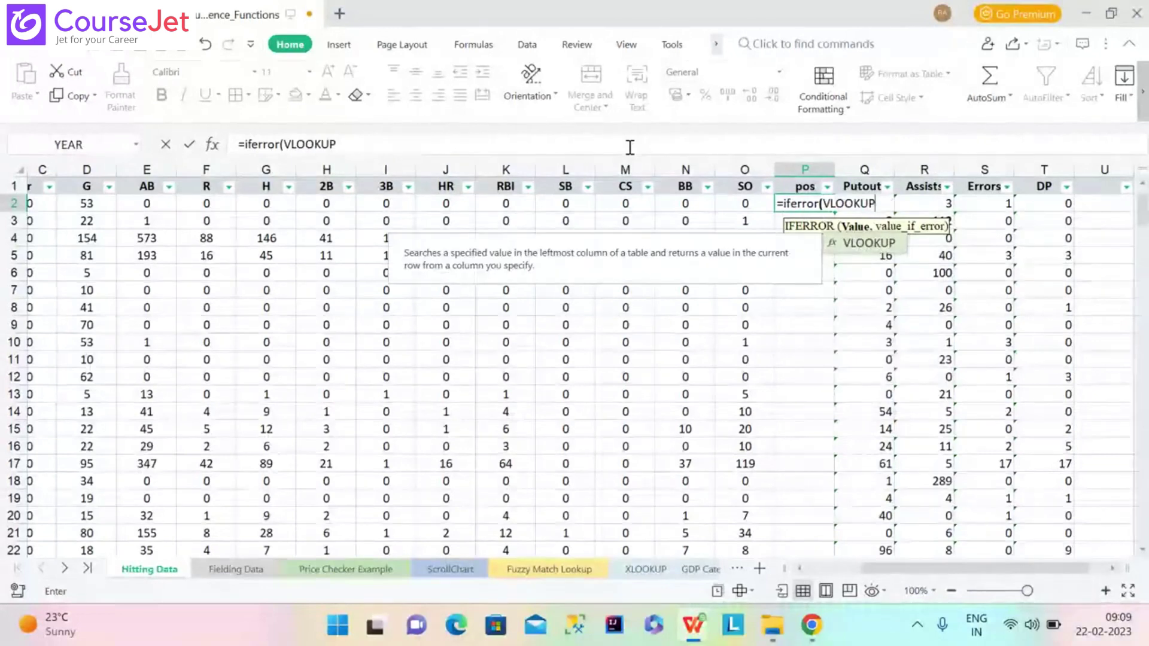
pyautogui.write('(')
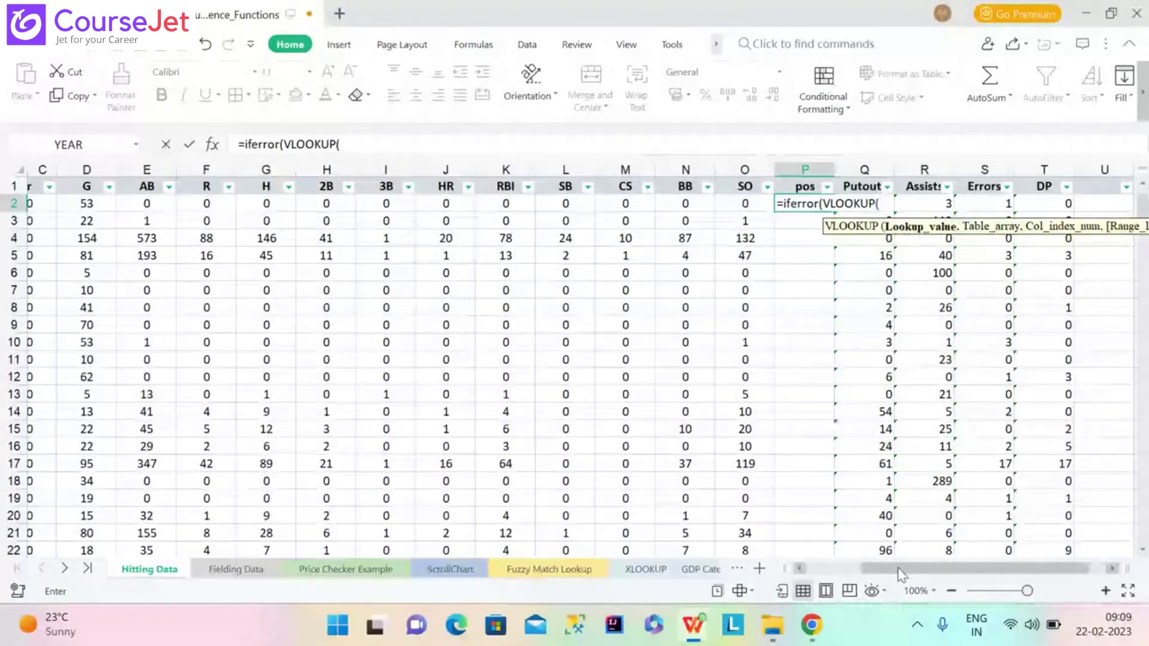
pyautogui.moveTo(902, 576); pyautogui.dragTo(842, 576)
pyautogui.click(90, 210)
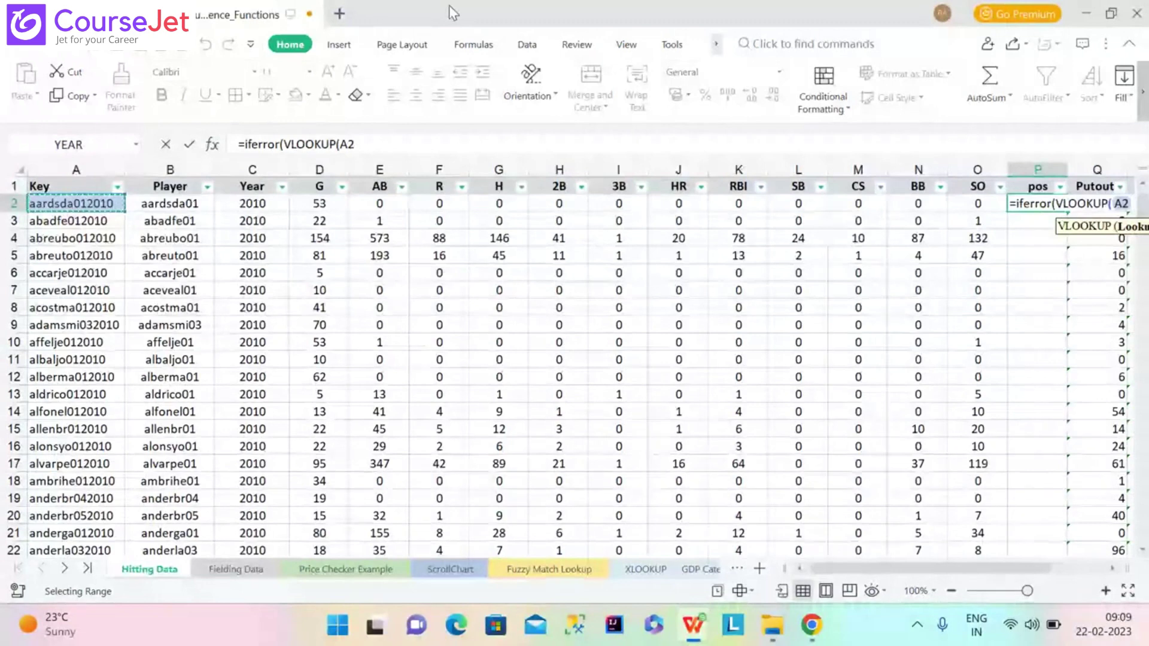
pyautogui.press('F4')
pyautogui.write(',')
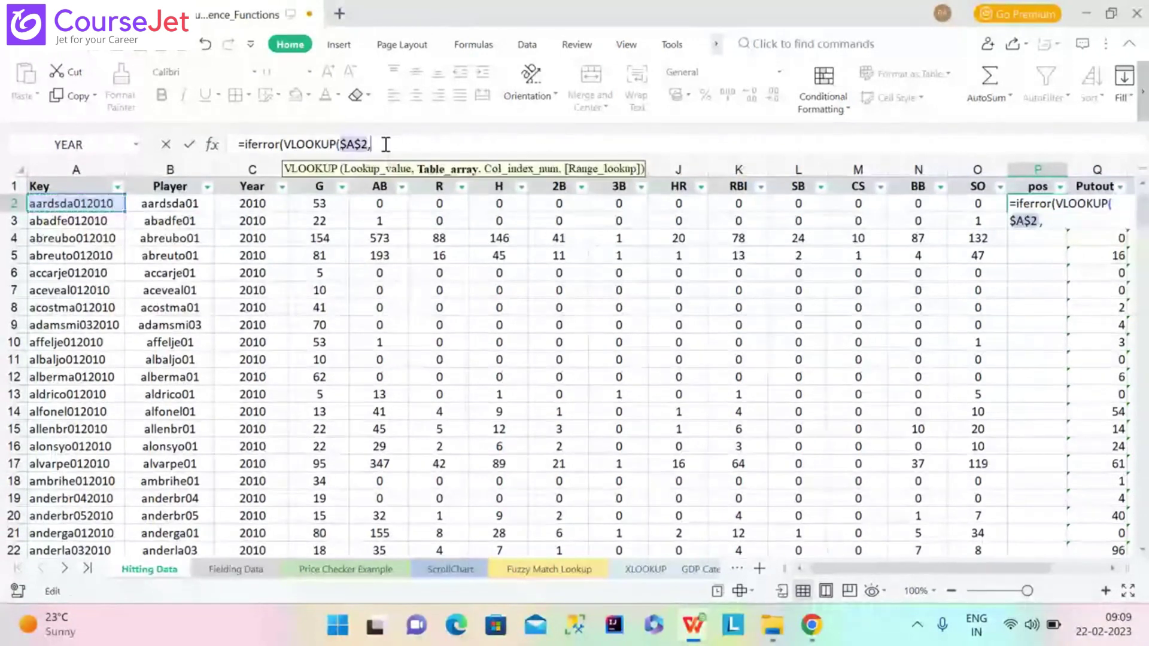
pyautogui.click(236, 570)
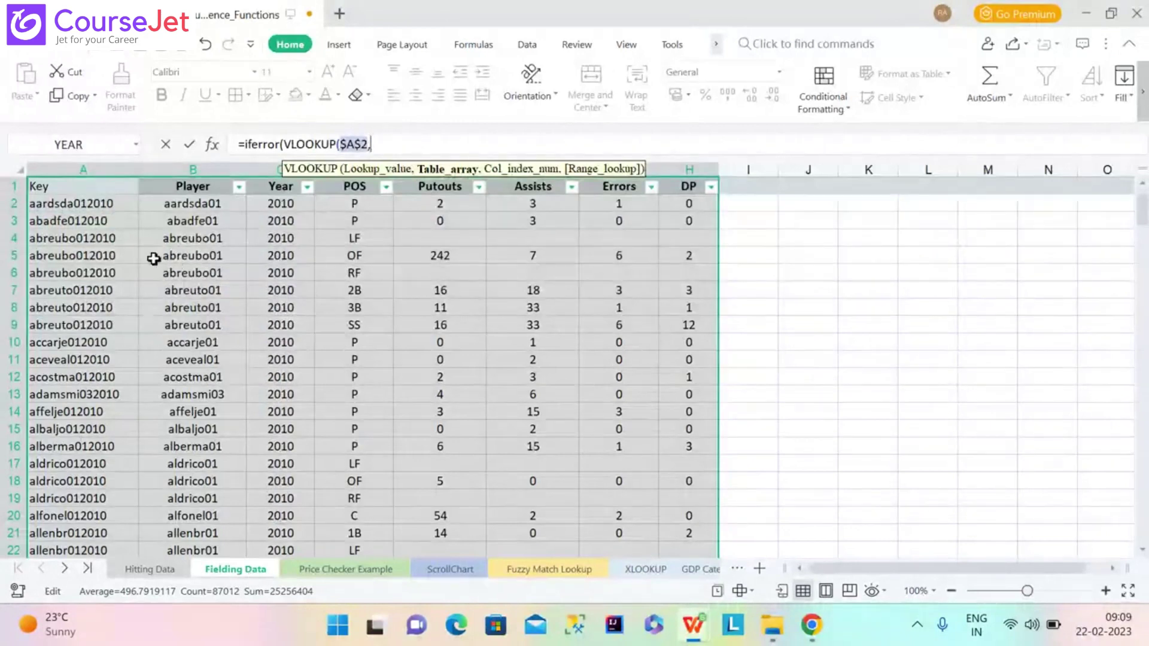
# Abandon the unfinished P2 formula, close the workbook without saving its changes, and reopen Section5_Lookup_Reference_Functions.xlsx from the desktop
pyautogui.click(1131, 15)
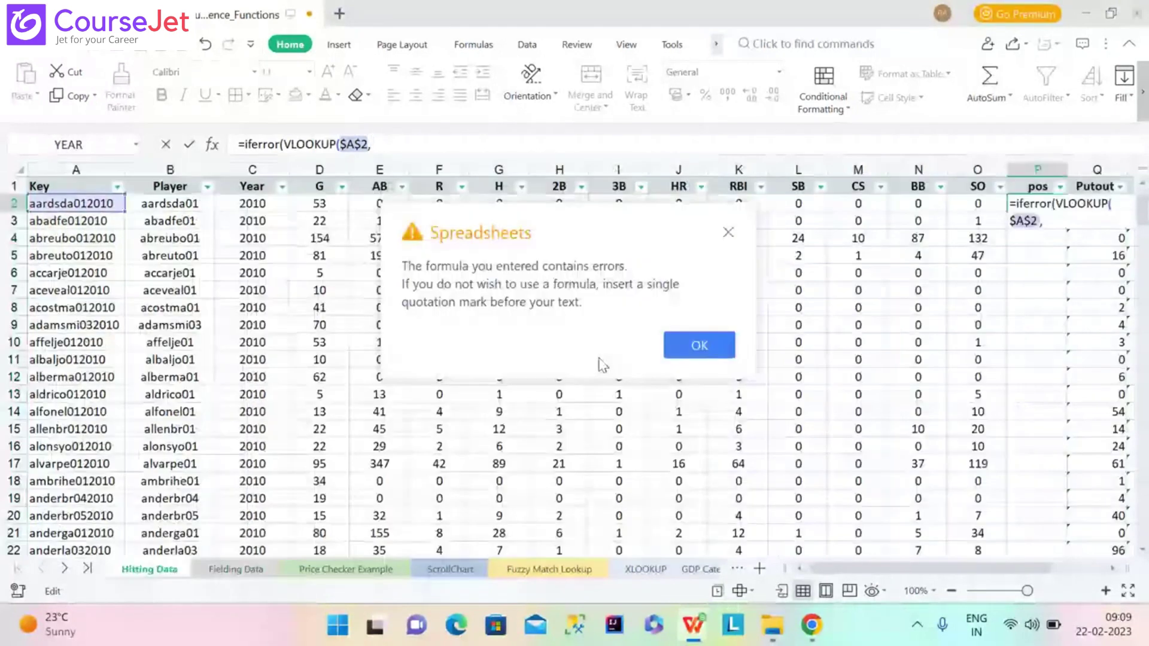
pyautogui.click(714, 340)
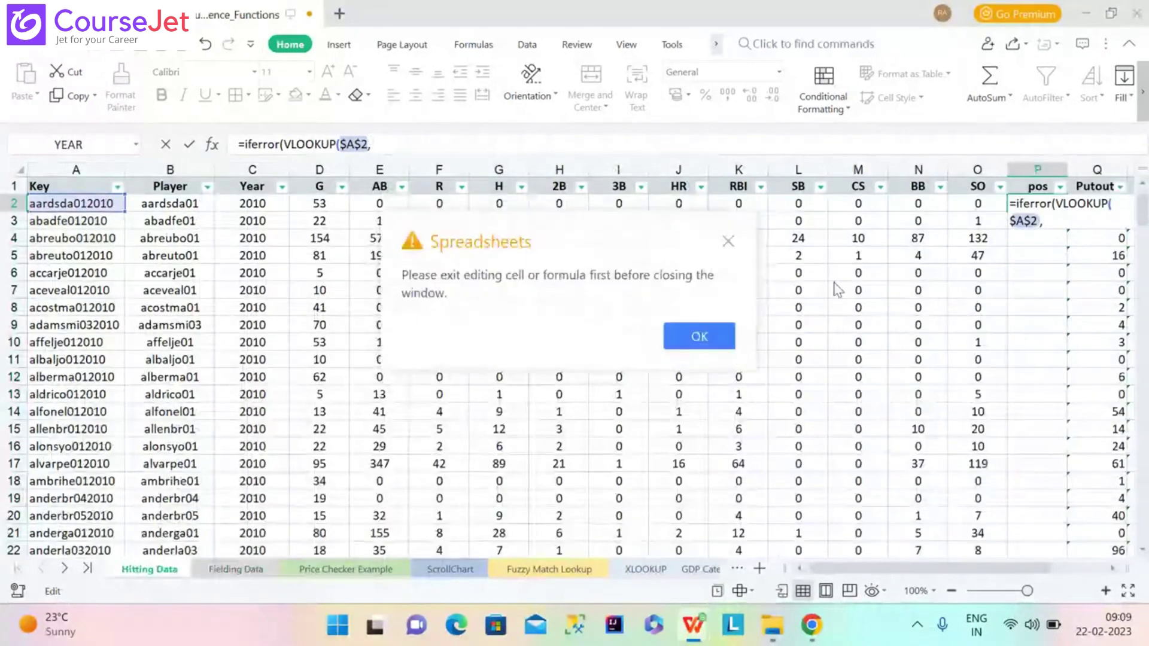
pyautogui.click(698, 336)
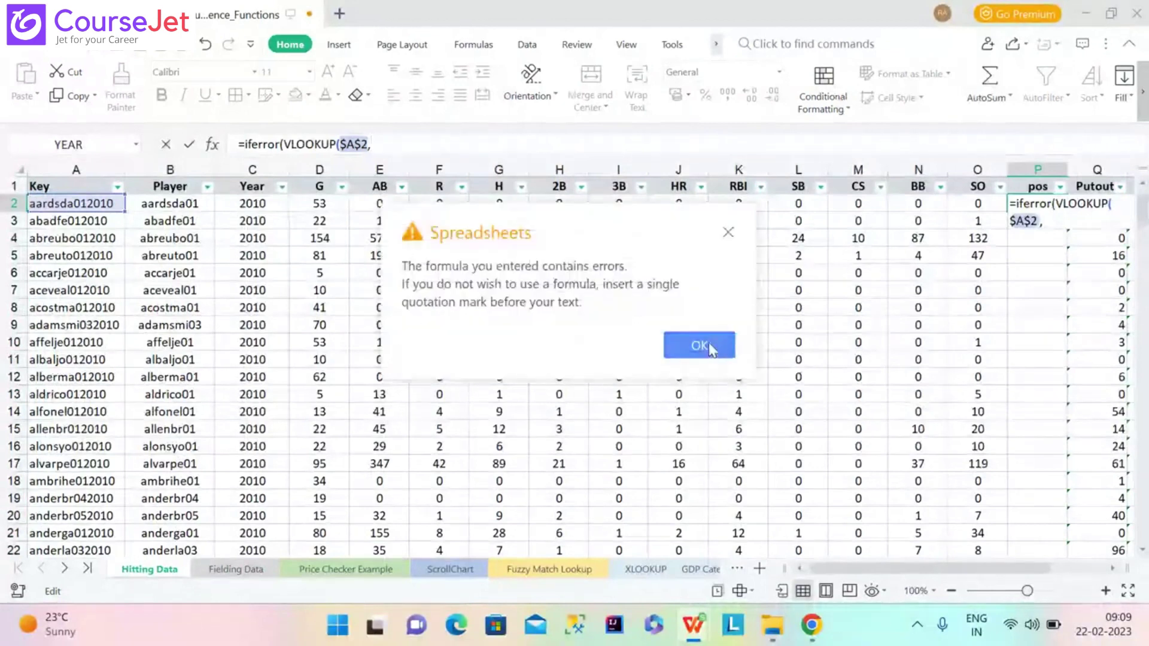
pyautogui.click(711, 349)
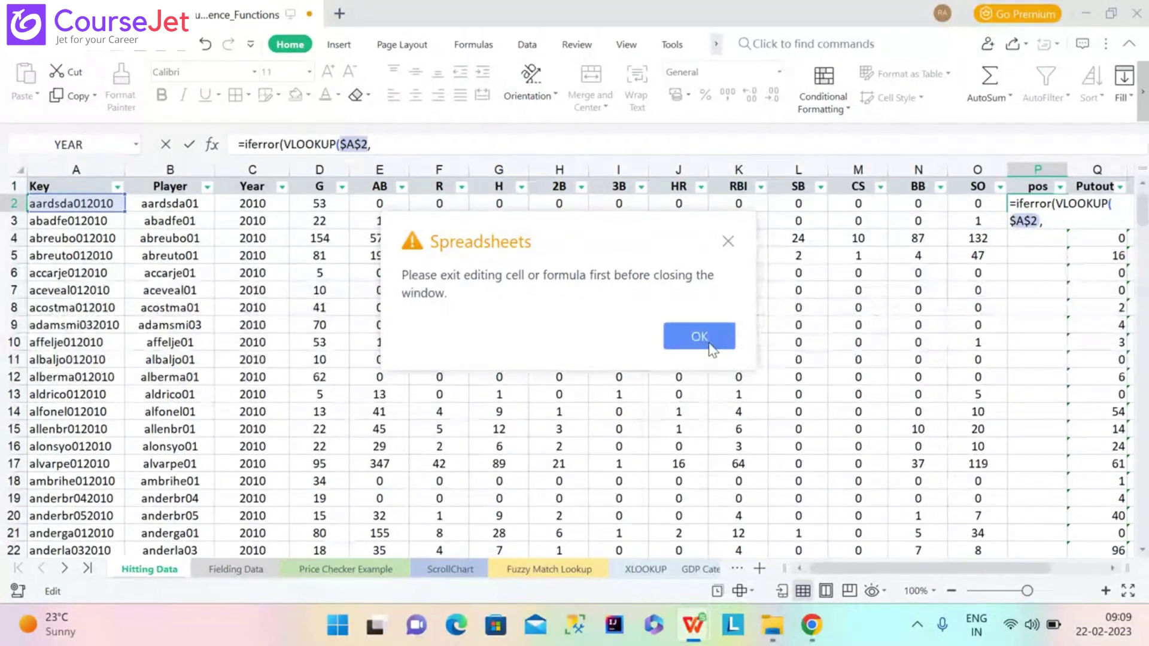
pyautogui.click(700, 337)
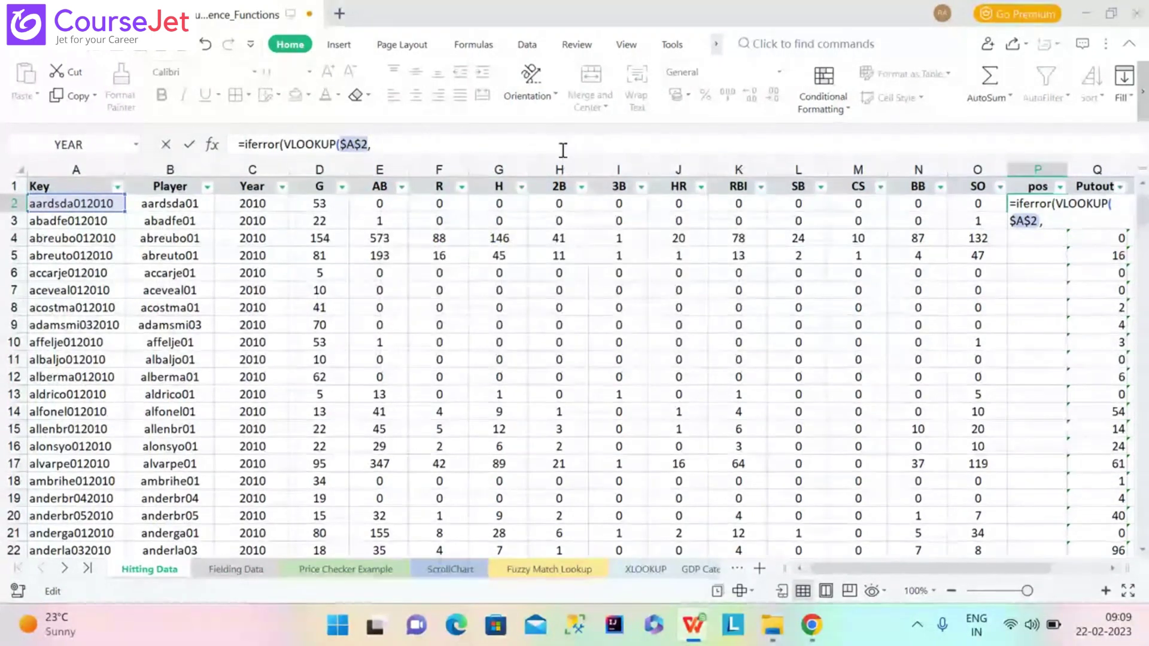
pyautogui.tripleClick(562, 151)
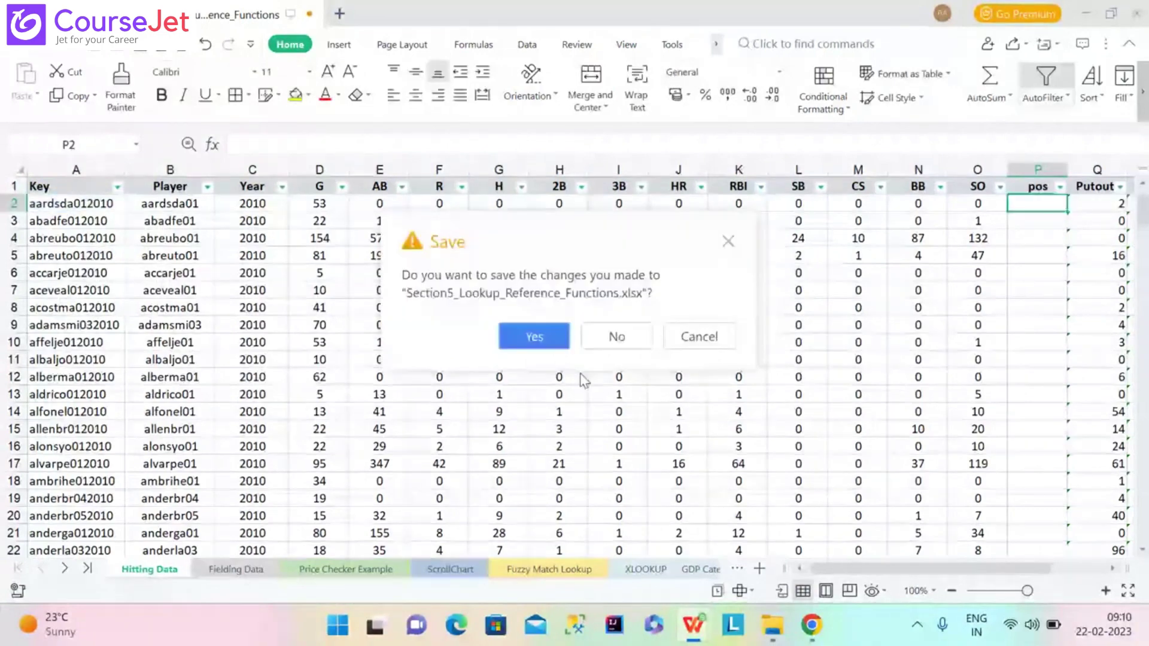
pyautogui.click(617, 339)
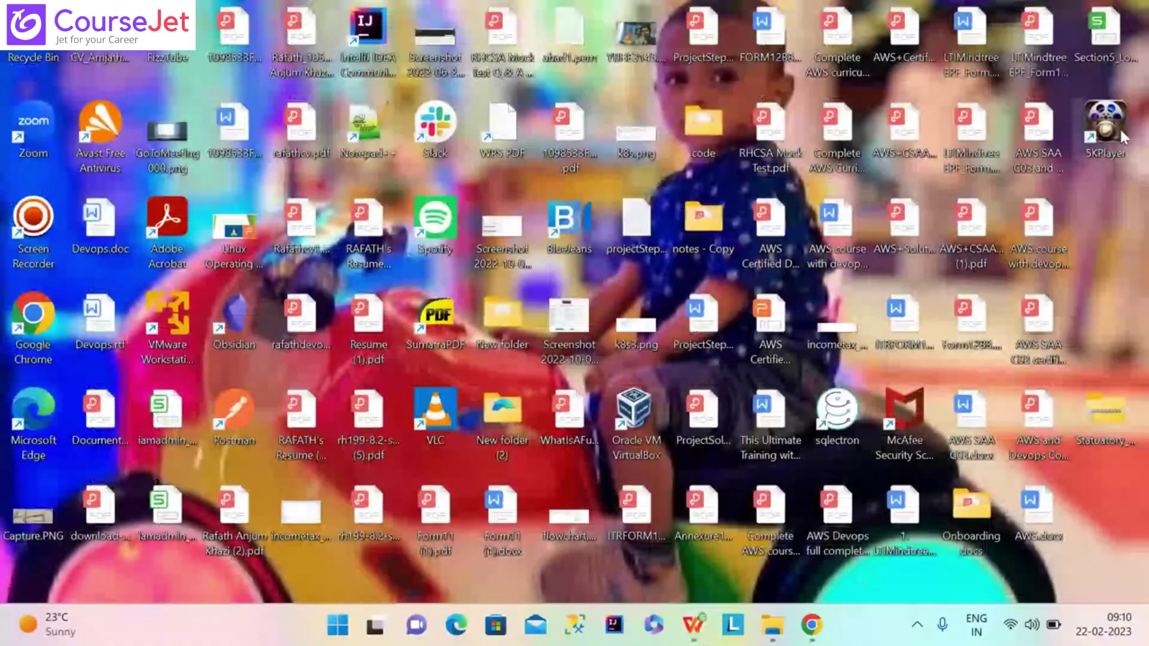
pyautogui.doubleClick(1108, 55)
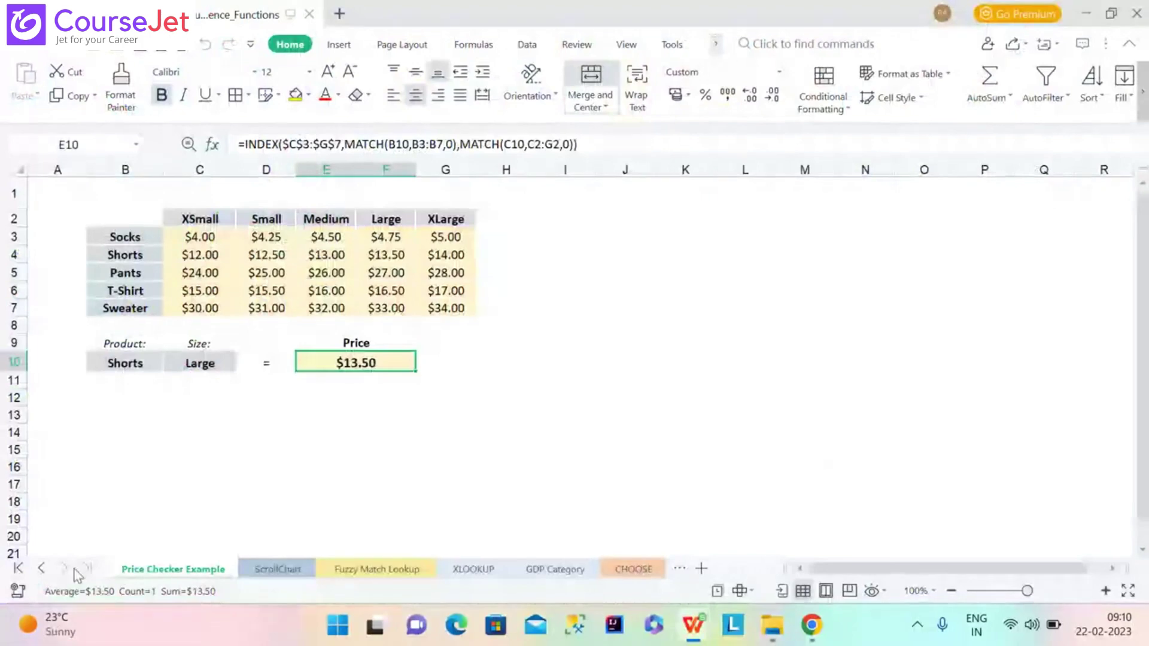
# Try to change the VLOOKUP lookup value in Hitting Data cell P12 to the absolute reference $A$2
pyautogui.click(41, 569)
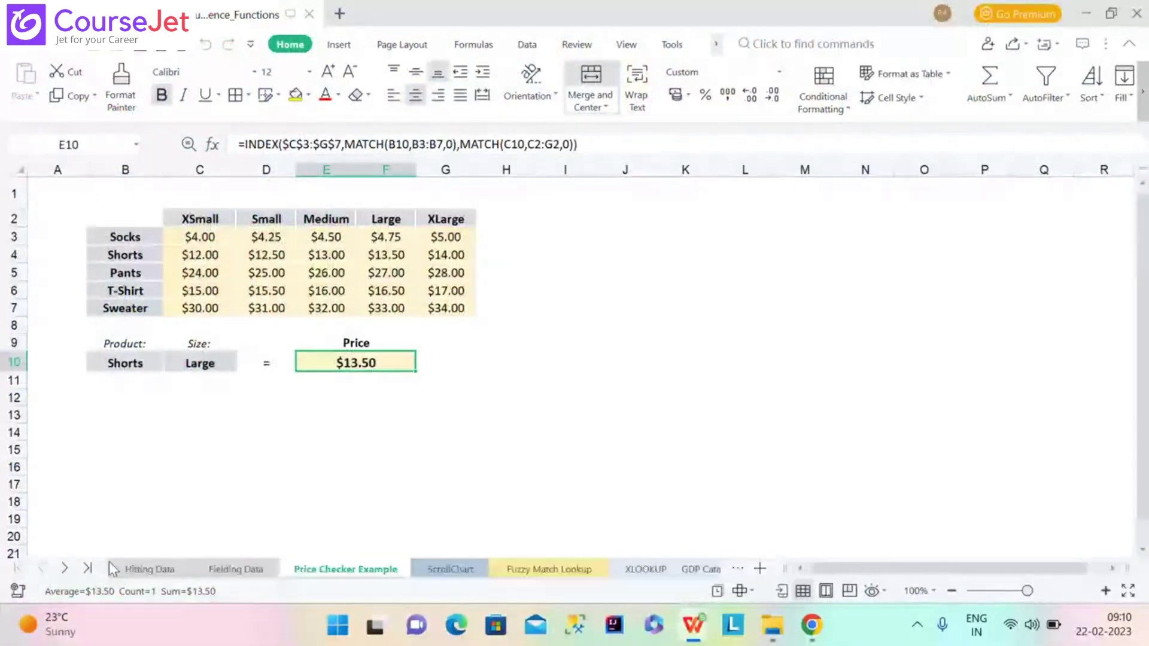
pyautogui.click(111, 568)
pyautogui.click(781, 186)
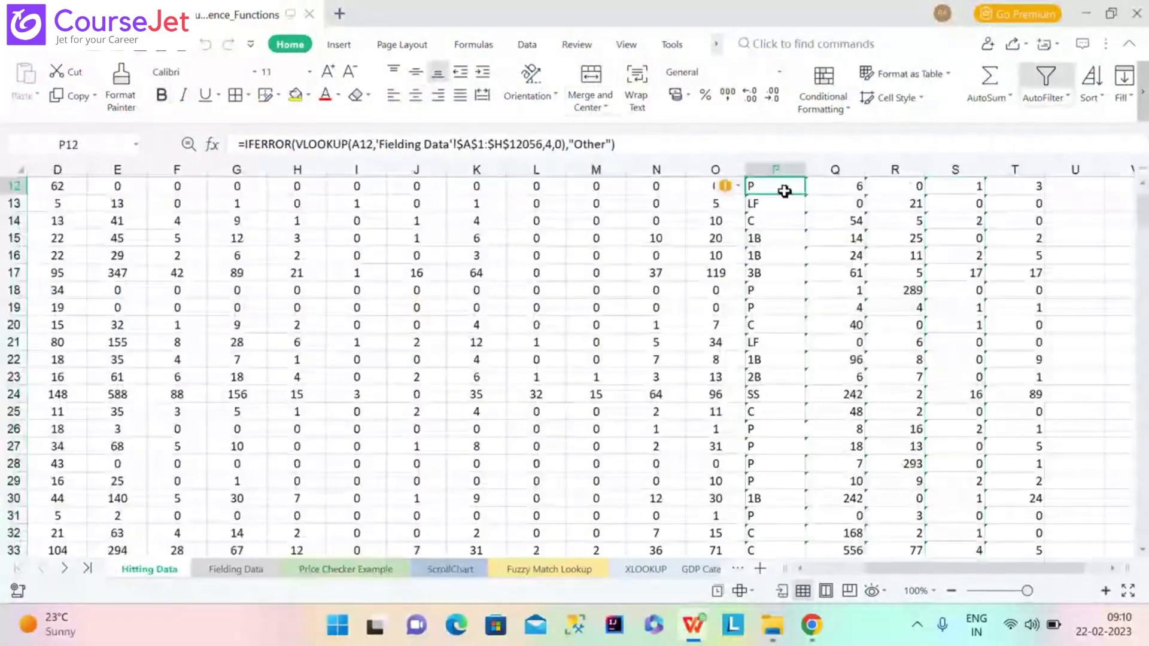
pyautogui.click(371, 144)
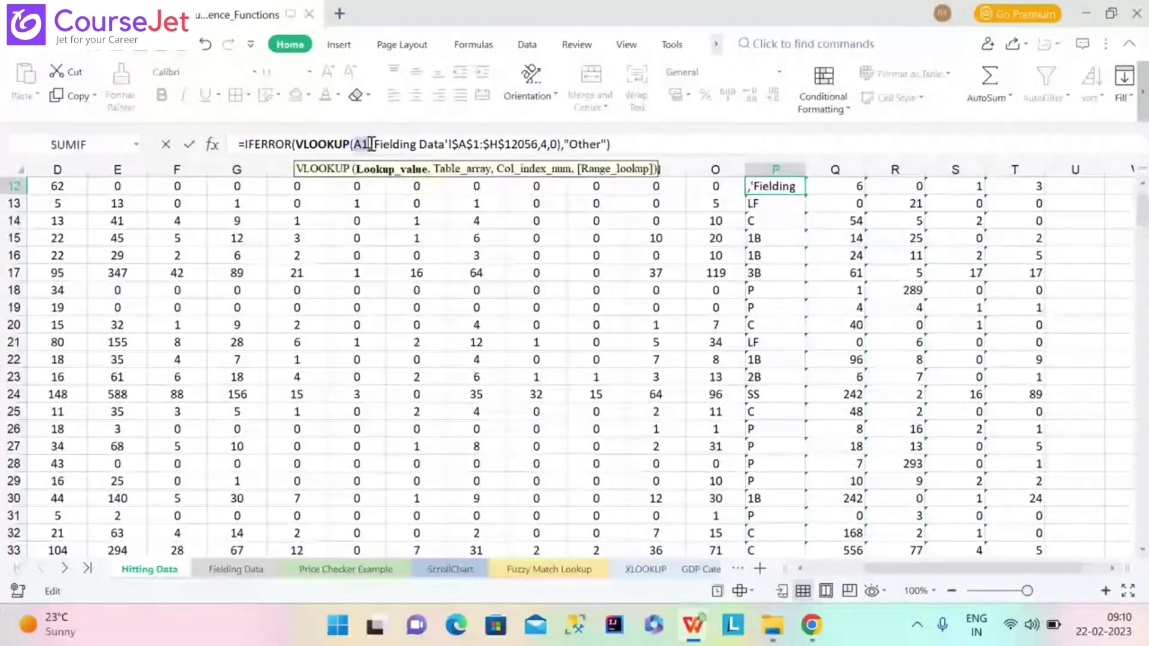
pyautogui.press('BackSpace')
pyautogui.write('2')
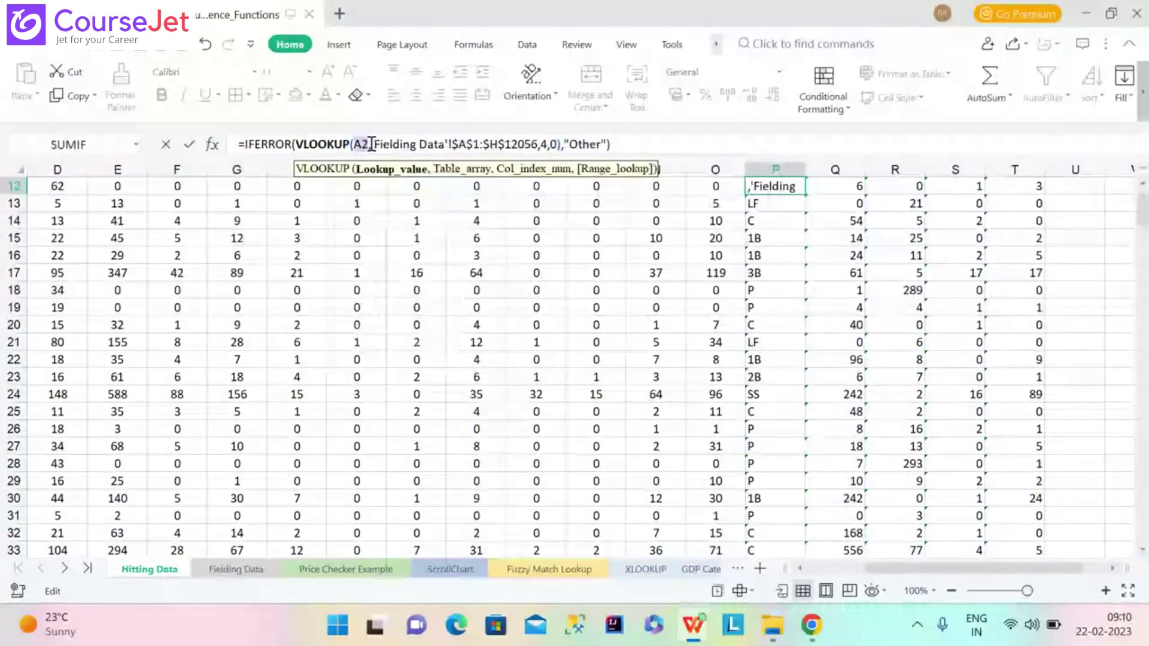
pyautogui.press('F4')
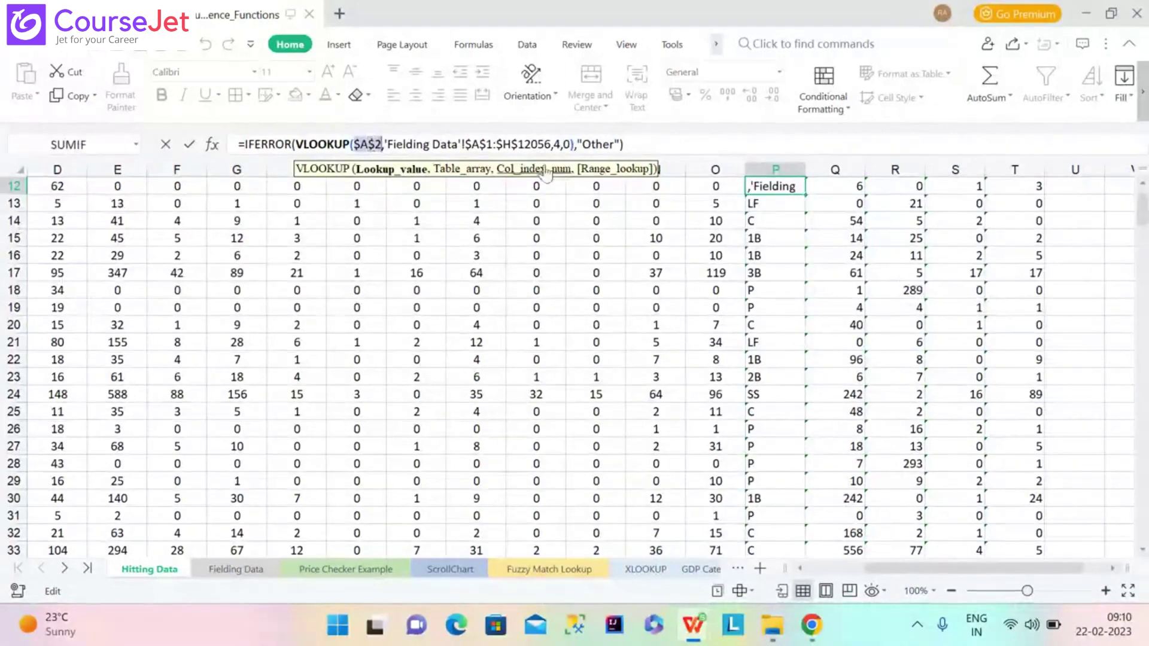
# Try to replace the column index 4 in P12's VLOOKUP with a MATCH function and remove the remaining 0 argument
pyautogui.click(559, 144)
pyautogui.press('BackSpace')
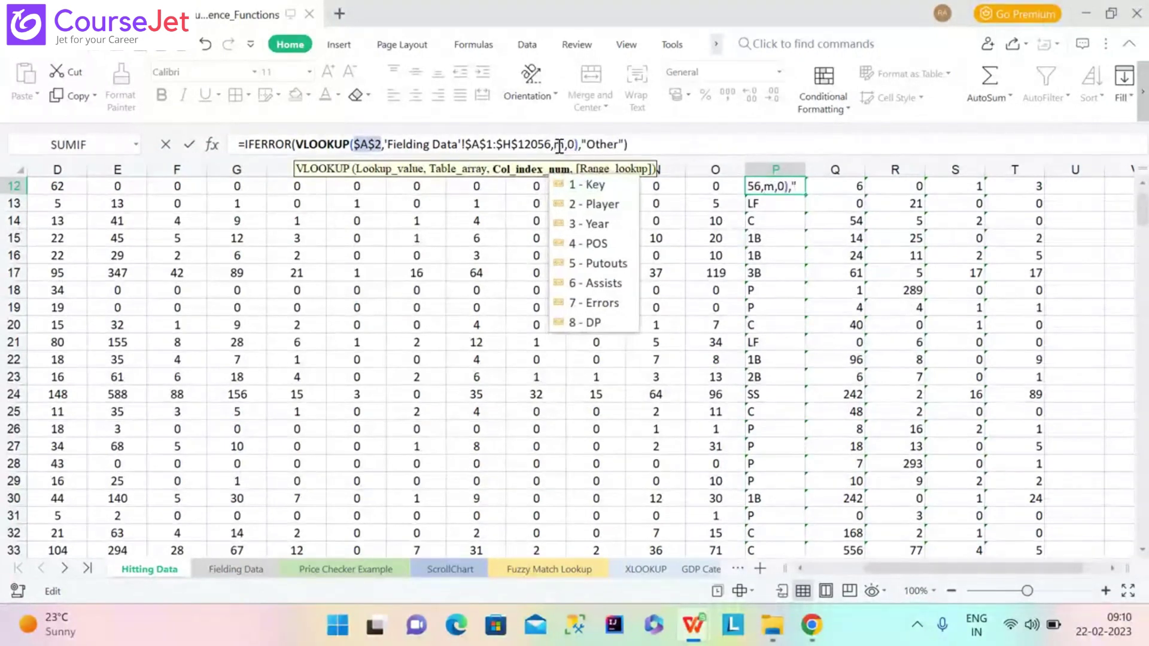
pyautogui.write('MATCH')
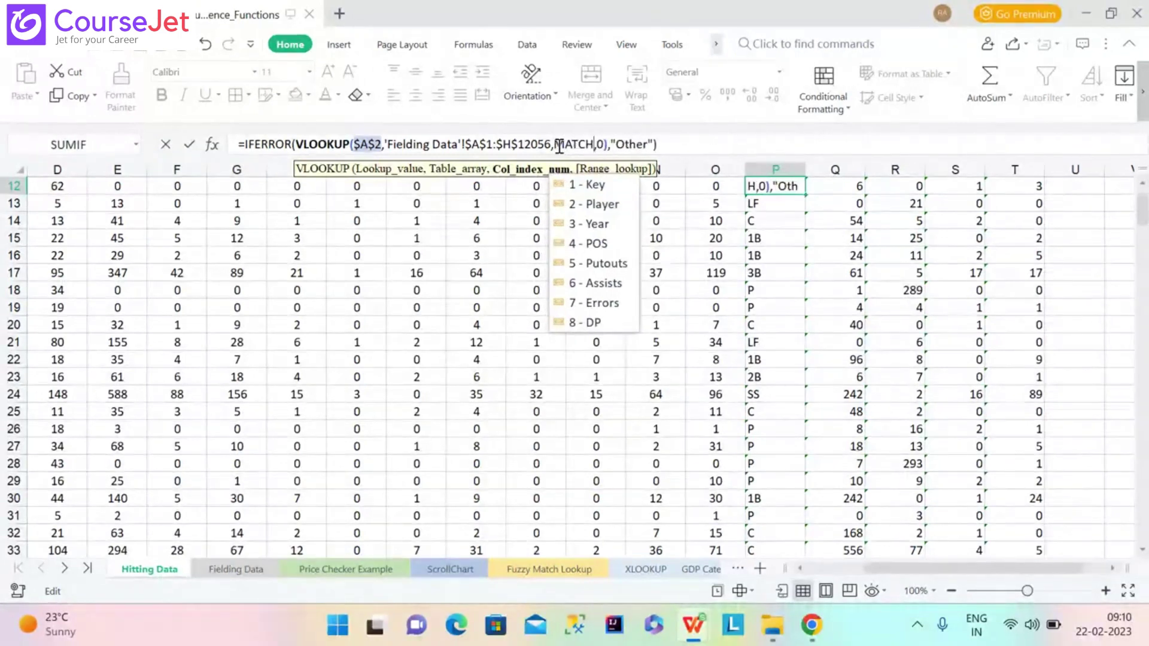
pyautogui.write('(')
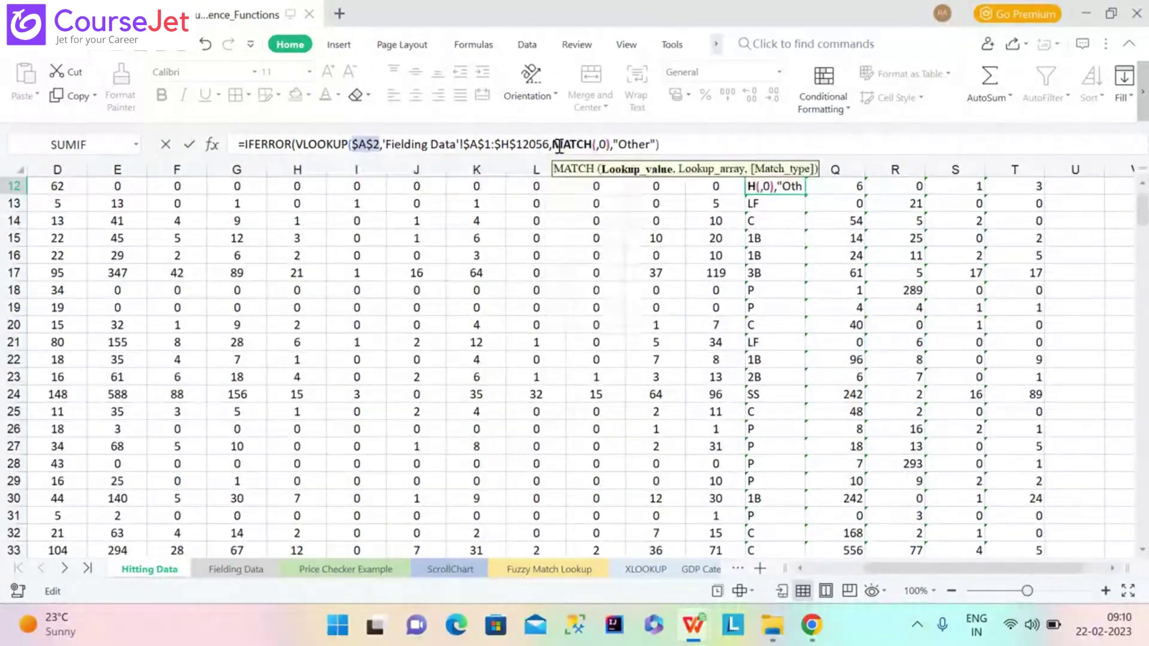
pyautogui.click(778, 191)
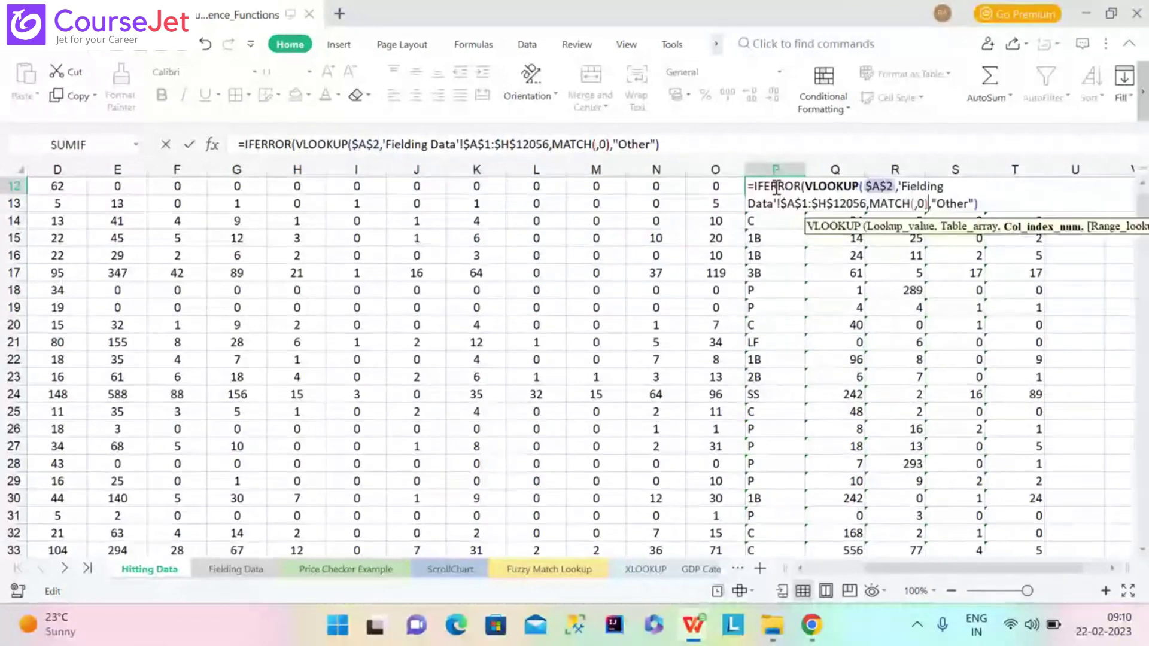
pyautogui.click(599, 147)
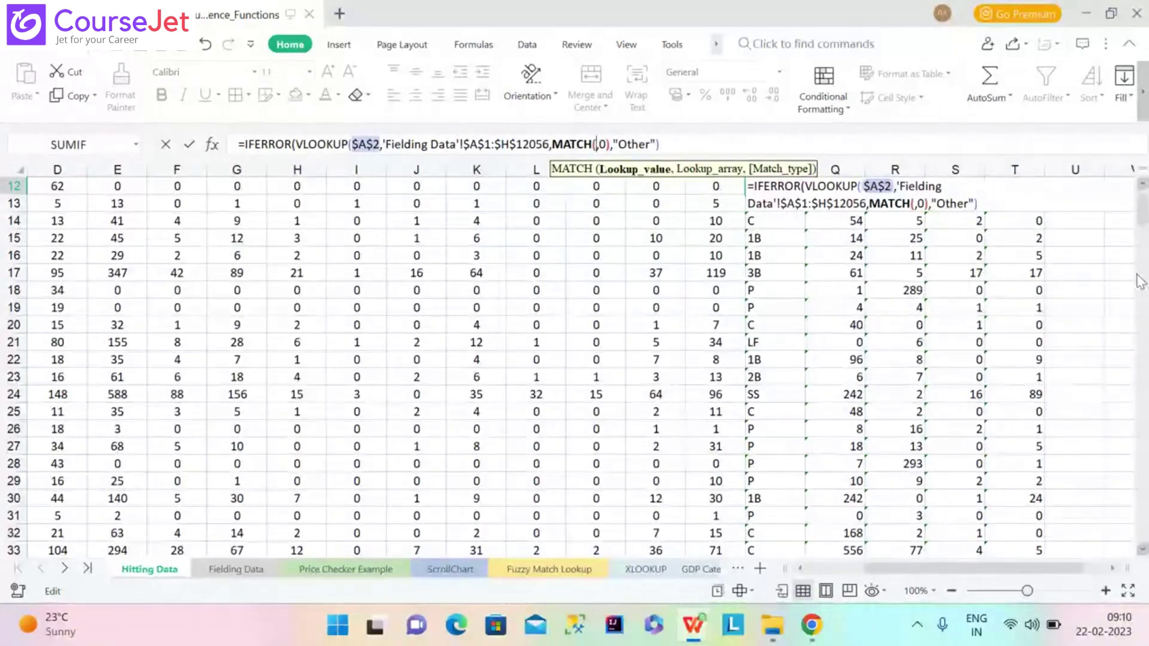
pyautogui.moveTo(1147, 226); pyautogui.dragTo(1147, 201)
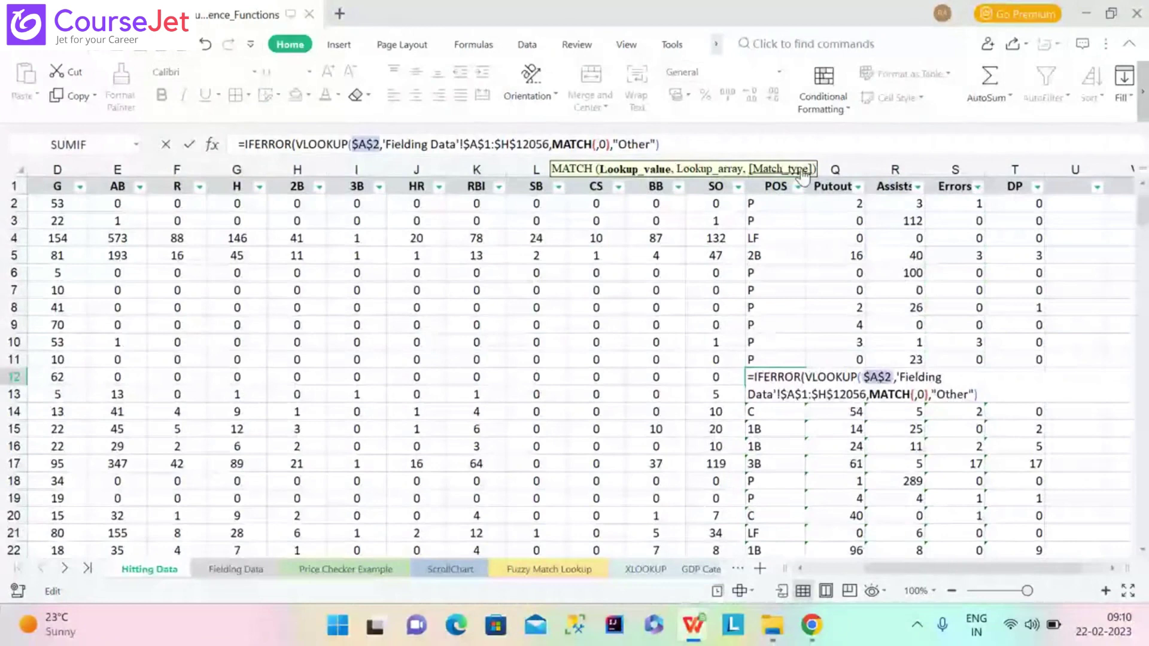
pyautogui.click(611, 144)
pyautogui.press('BackSpace')
pyautogui.press('BackSpace')
pyautogui.press('BackSpace')
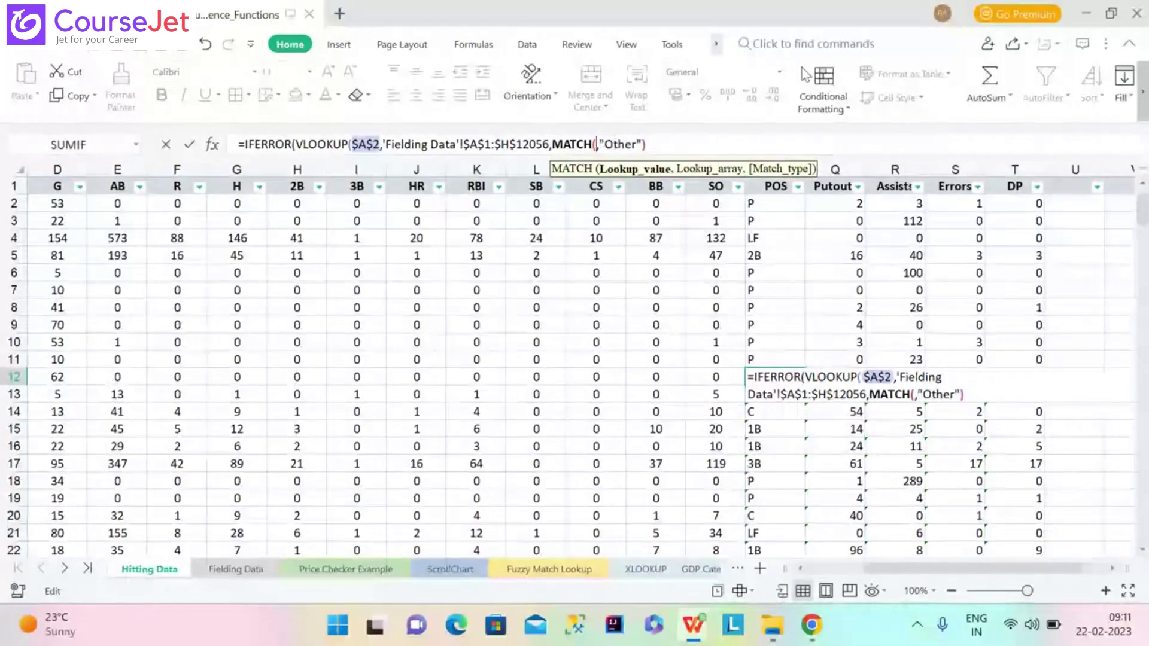
# Abandon the unfinished P12 formula, close the workbook without keeping changes, and reopen the Section5 lookup workbook from the desktop in a maximized window
pyautogui.click(827, 150)
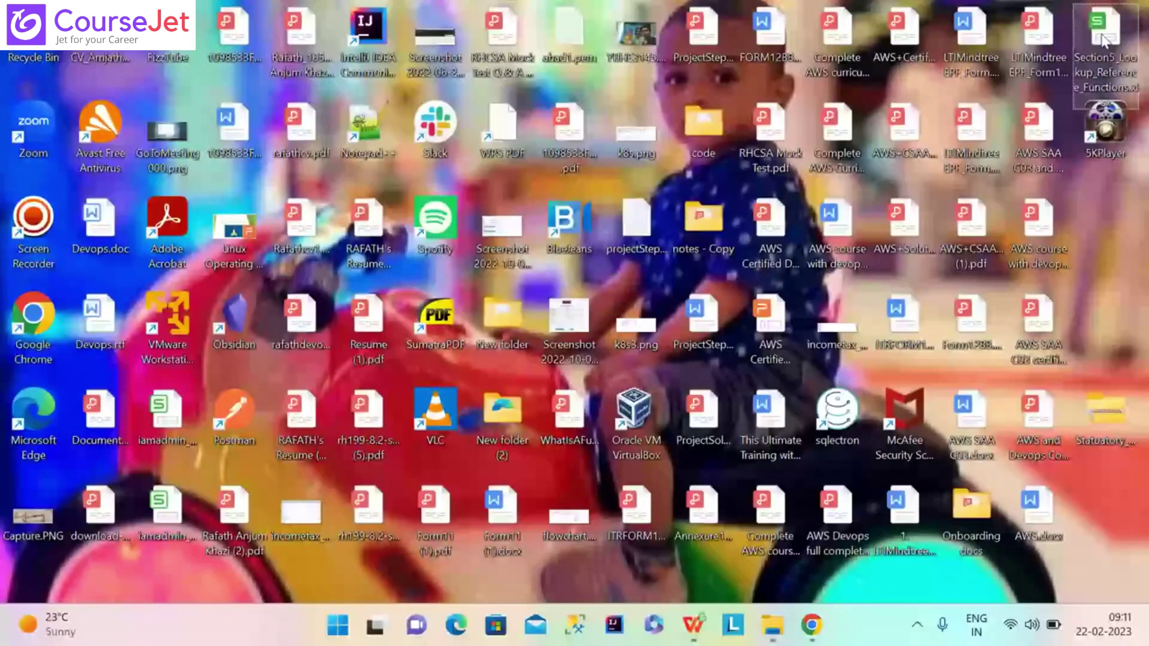
pyautogui.doubleClick(1104, 41)
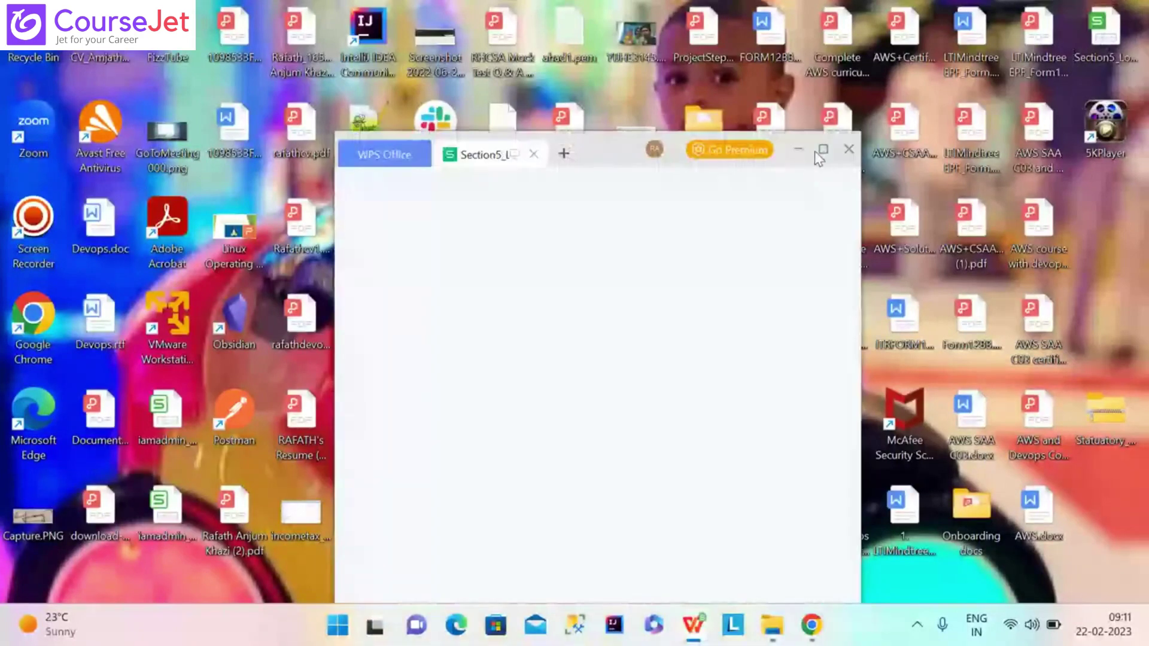
pyautogui.click(816, 153)
# In Hitting Data cell P2, replace the VLOOKUP column index 4 with a MATCH function that uses P1 as its lookup value
pyautogui.click(139, 571)
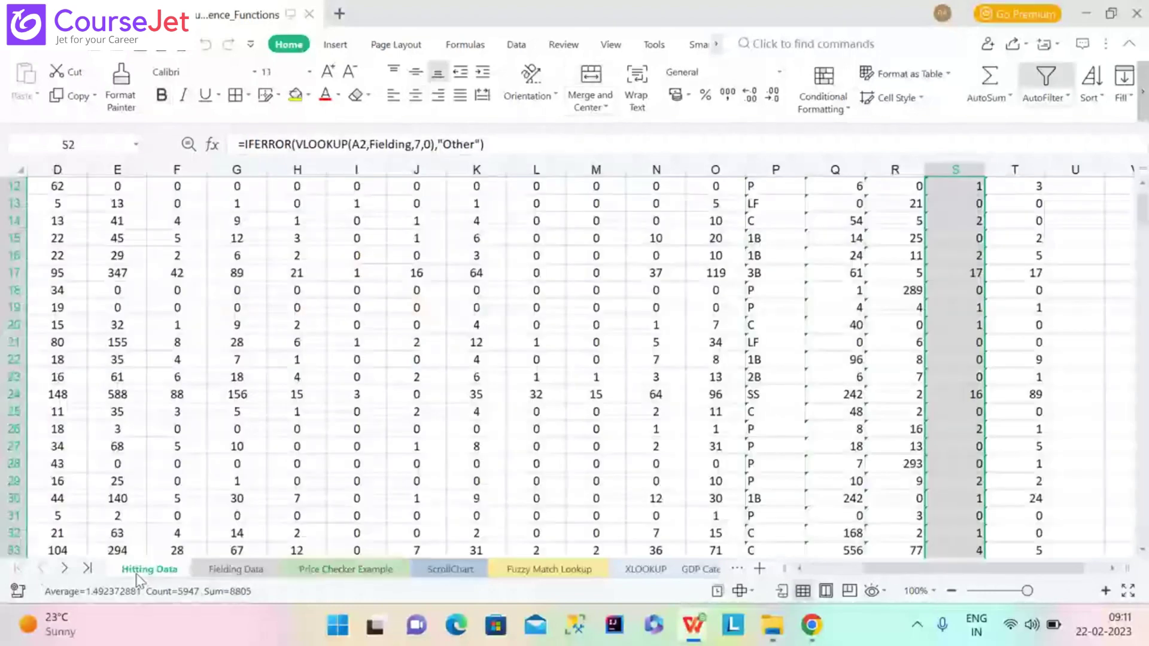
pyautogui.scroll(4, 1145, 213)
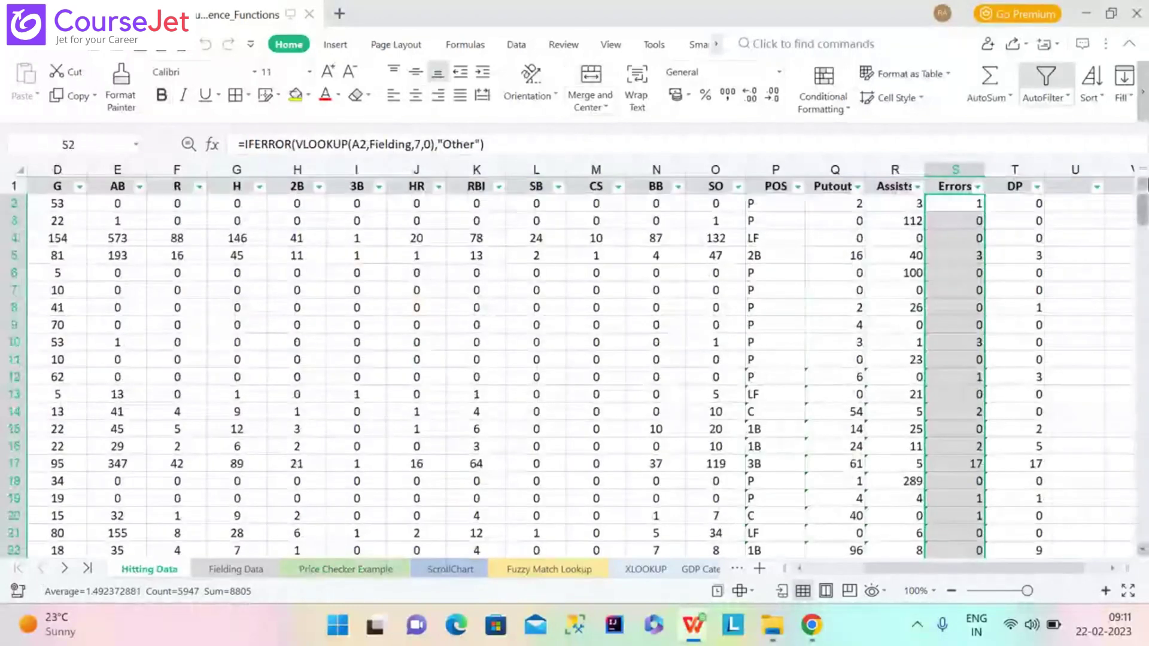
pyautogui.click(797, 211)
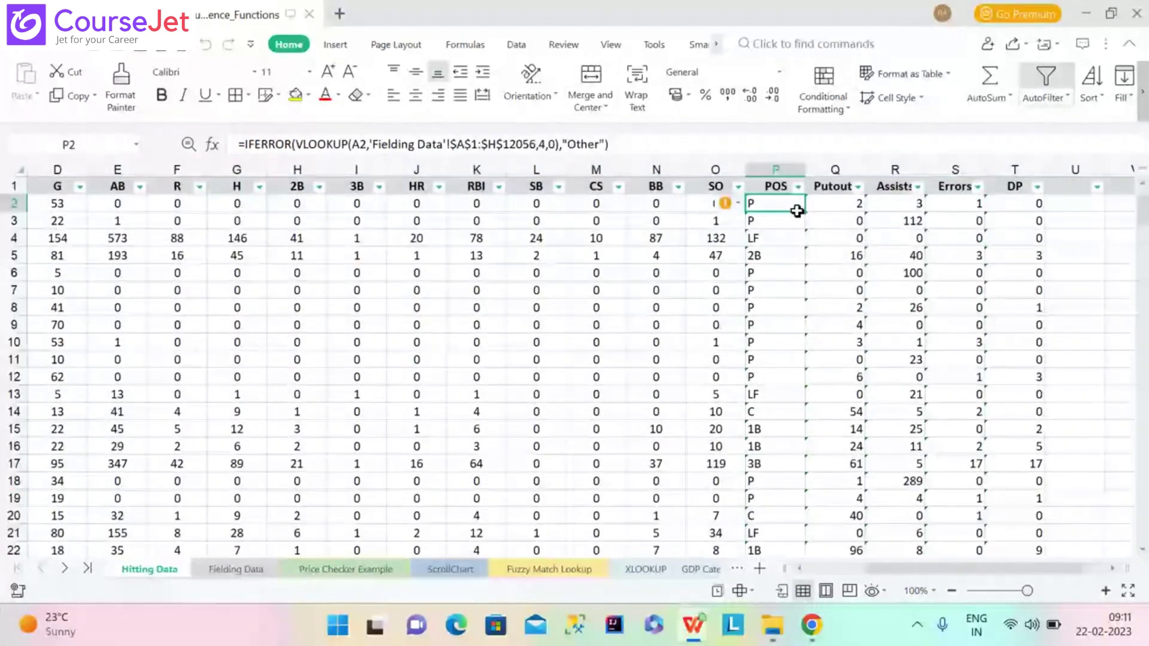
pyautogui.click(546, 144)
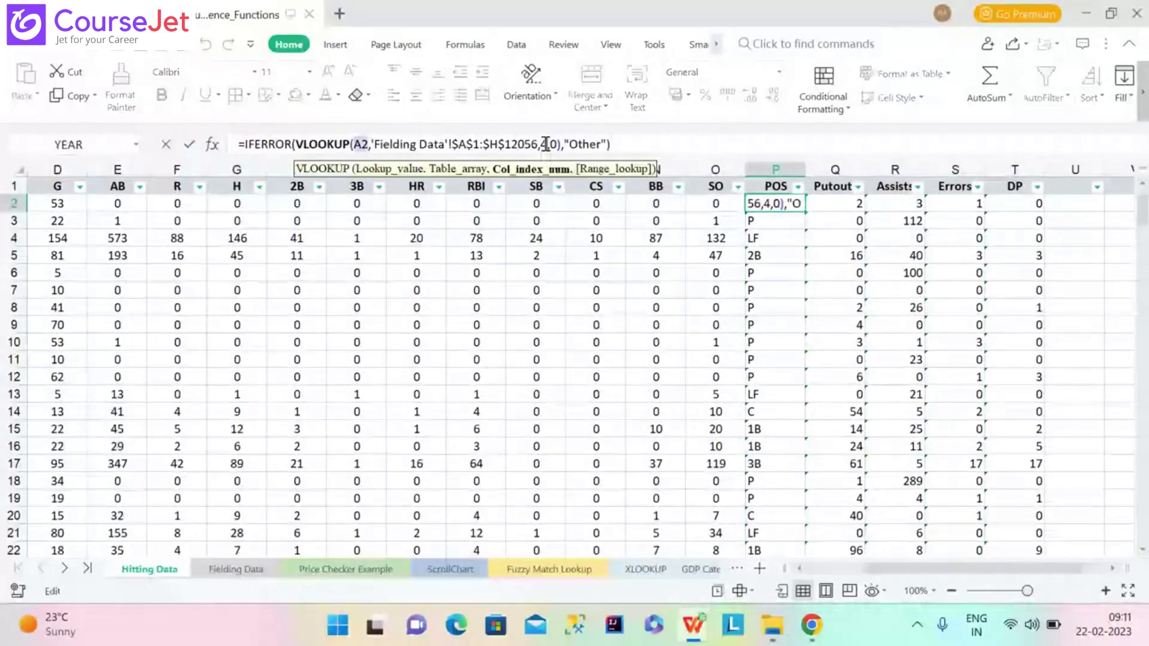
pyautogui.click(546, 144)
pyautogui.press('BackSpace')
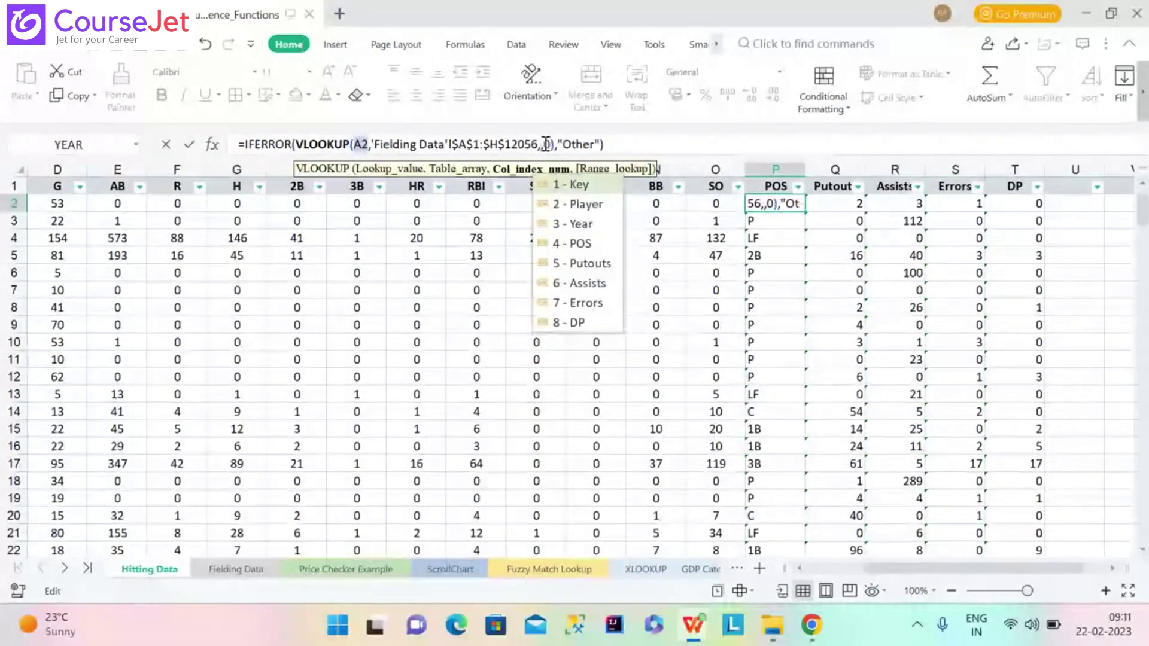
pyautogui.write('MATCH(')
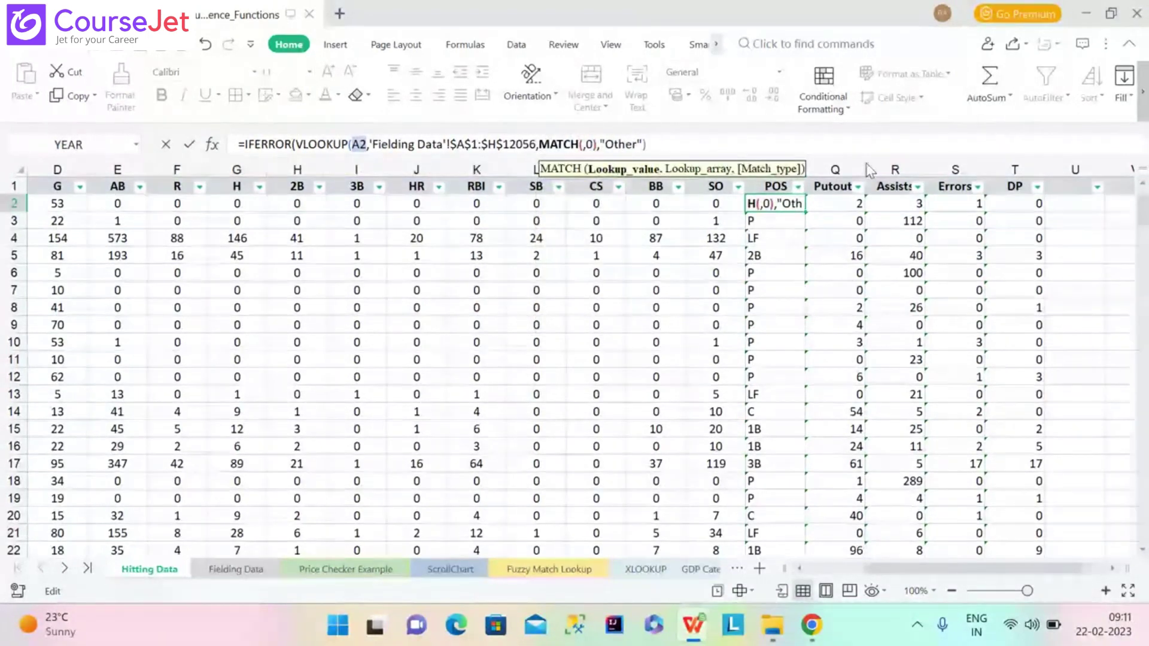
pyautogui.click(757, 187)
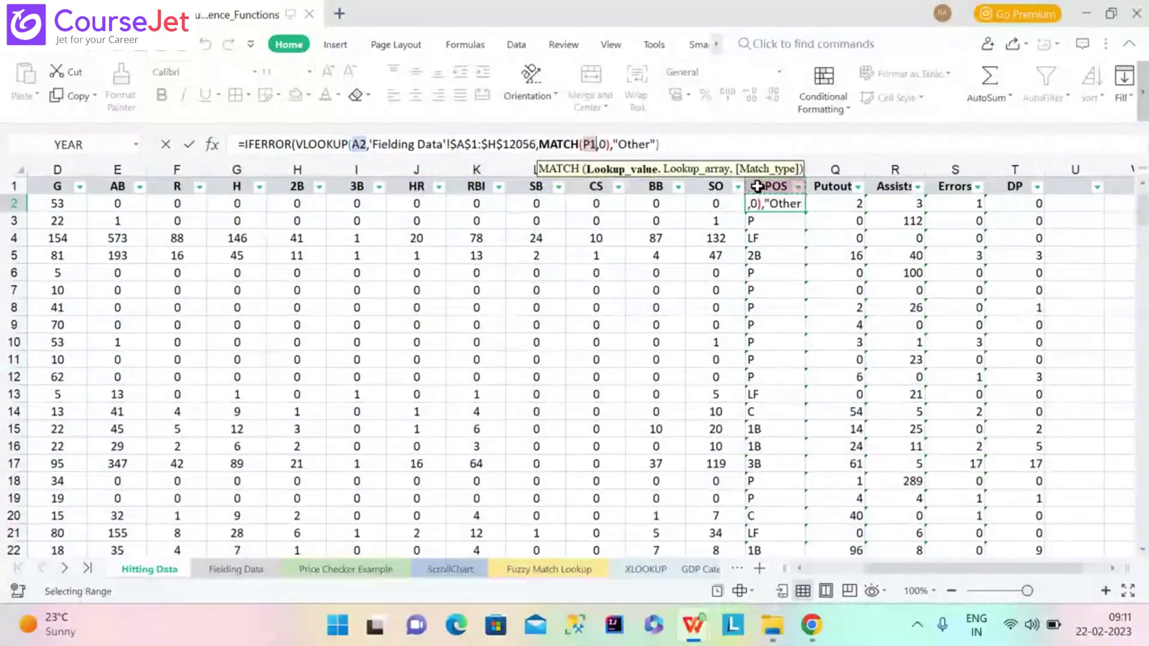
pyautogui.write(',')
# Complete P2's MATCH with 'Fielding Data'!A1:H1 as lookup array and match type 0, and enter the formula
pyautogui.click(255, 572)
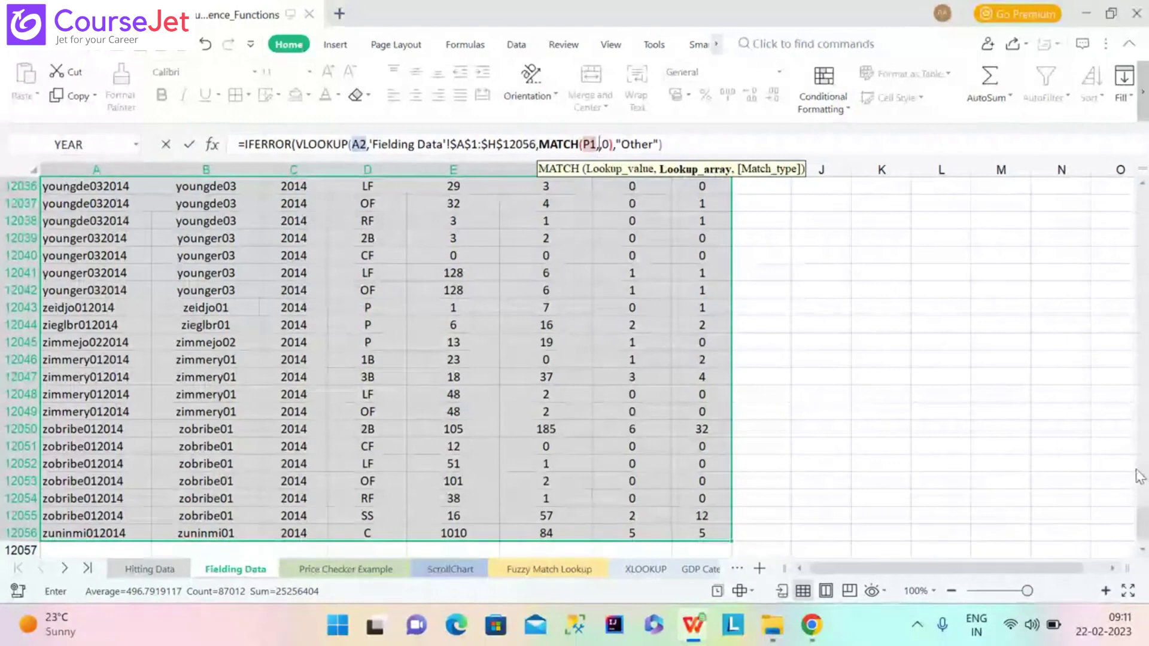
pyautogui.moveTo(1142, 521); pyautogui.dragTo(1142, 203)
pyautogui.write(',')
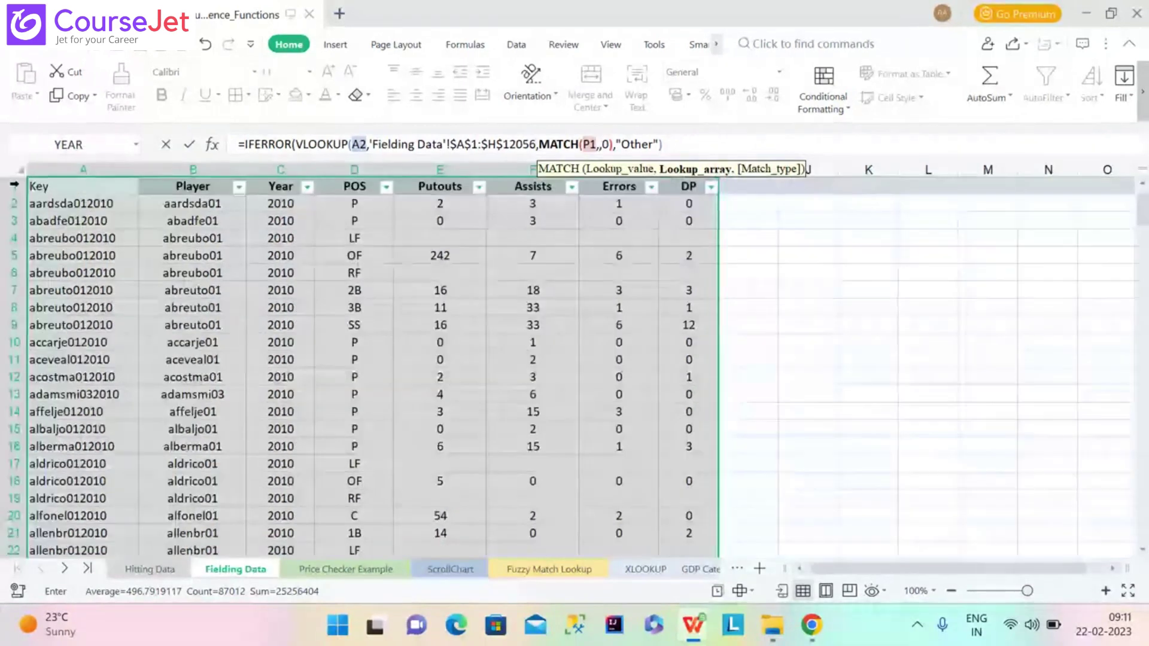
pyautogui.click(13, 186)
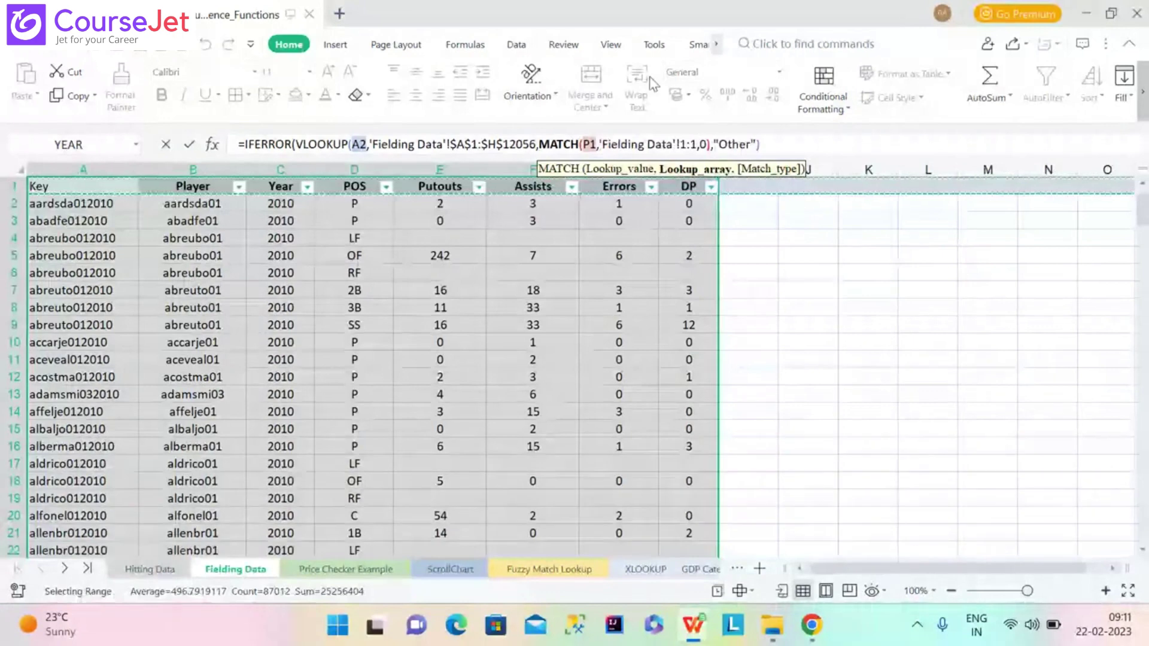
pyautogui.press('BackSpace')
pyautogui.press('BackSpace')
pyautogui.press('BackSpace')
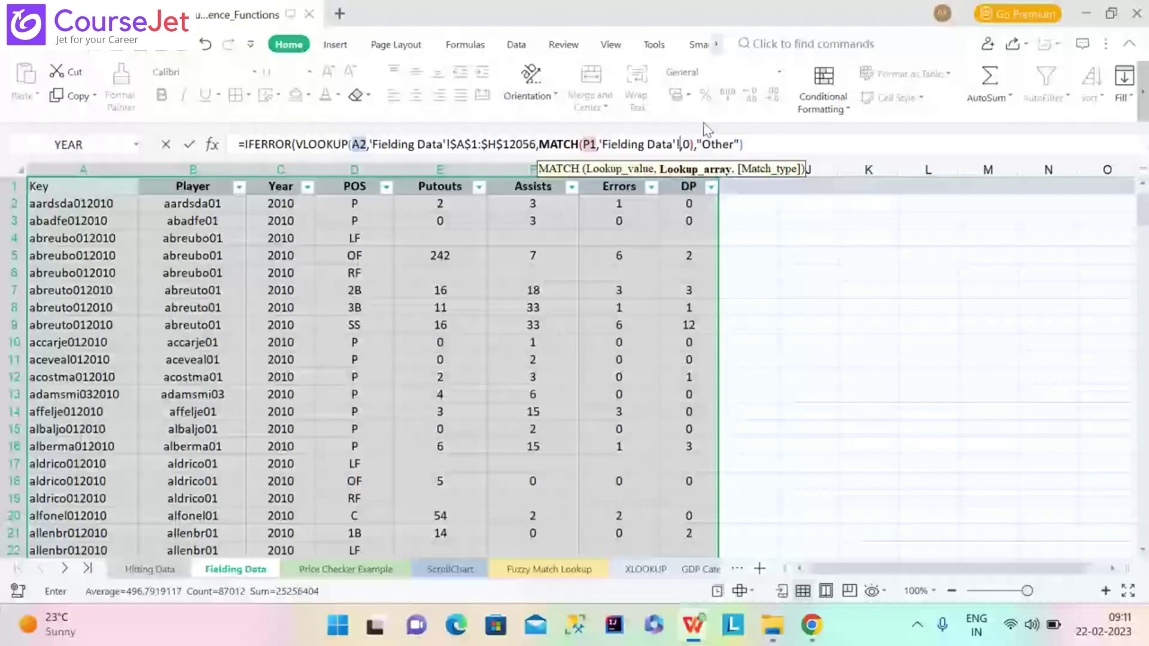
pyautogui.write('A1:H1,0')
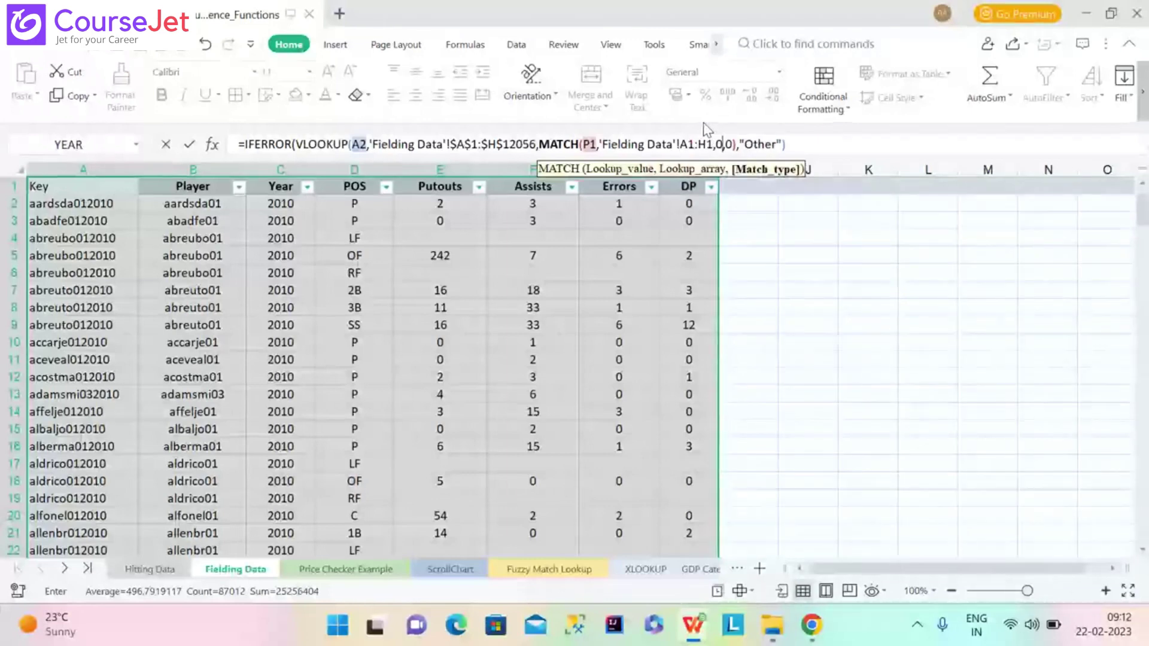
pyautogui.write(')')
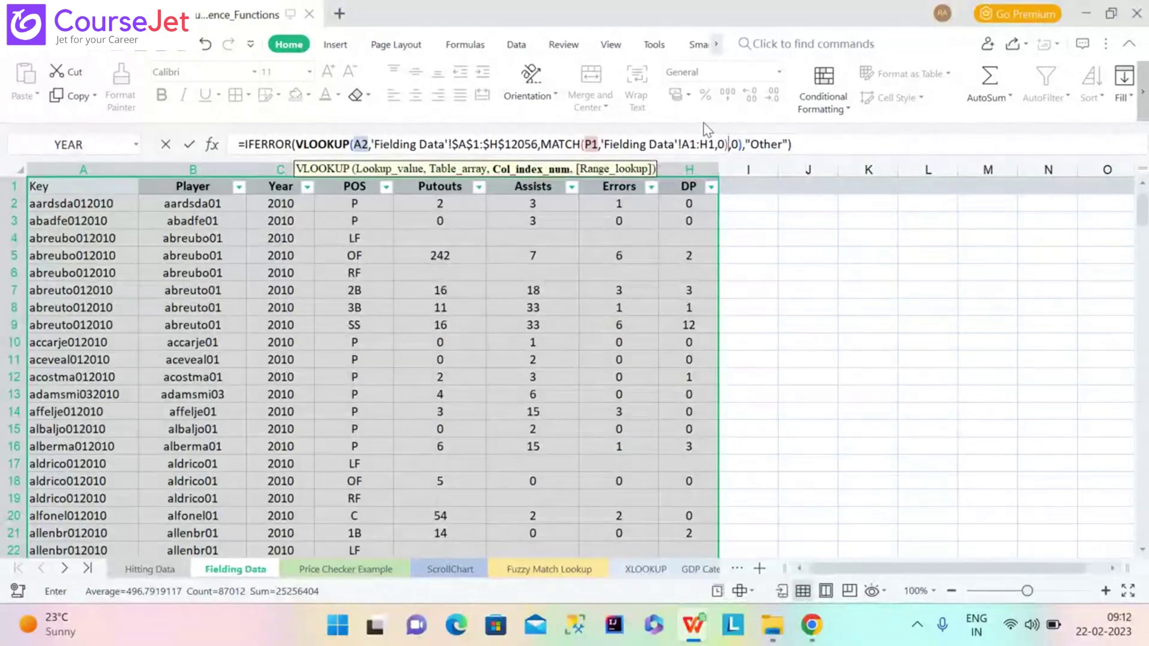
pyautogui.press('Return')
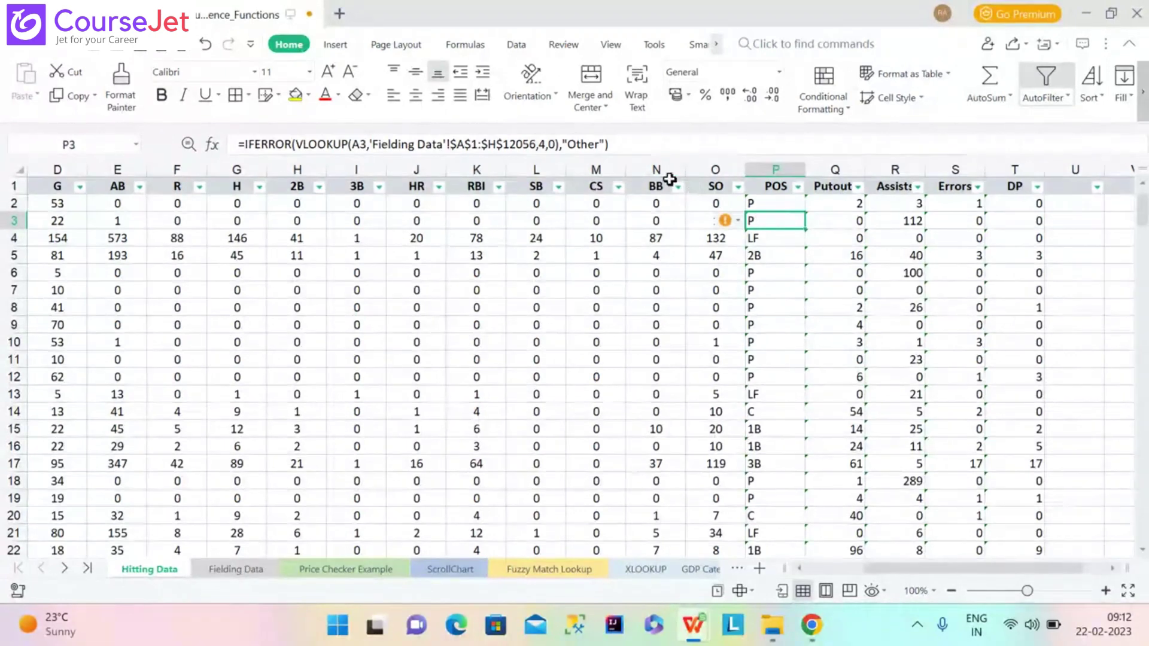
# Make the MATCH references in P2 absolute as $P$1 and 'Fielding Data'!$A$1:$H$1
pyautogui.click(800, 207)
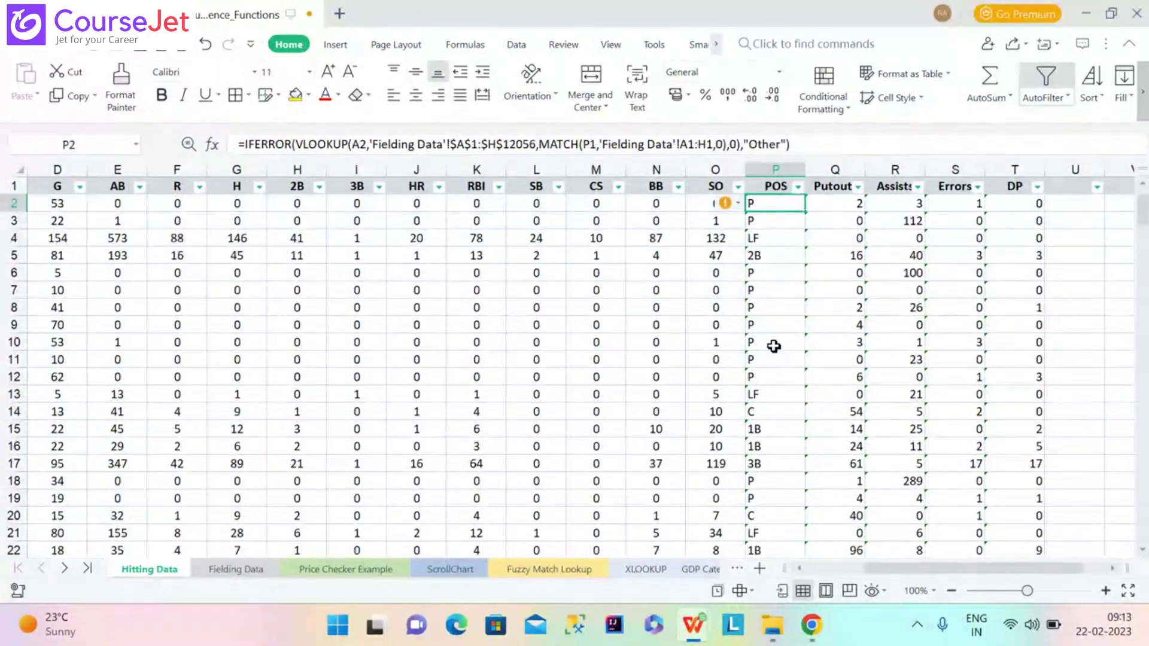
pyautogui.doubleClick(589, 143)
pyautogui.press('F4')
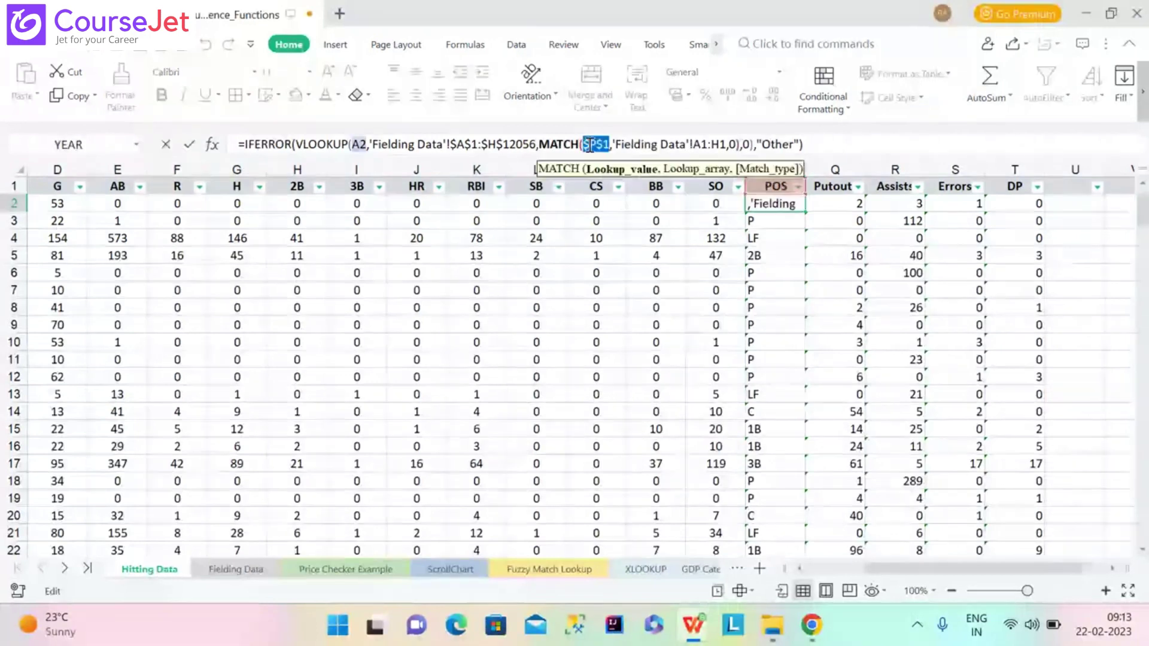
pyautogui.click(702, 144)
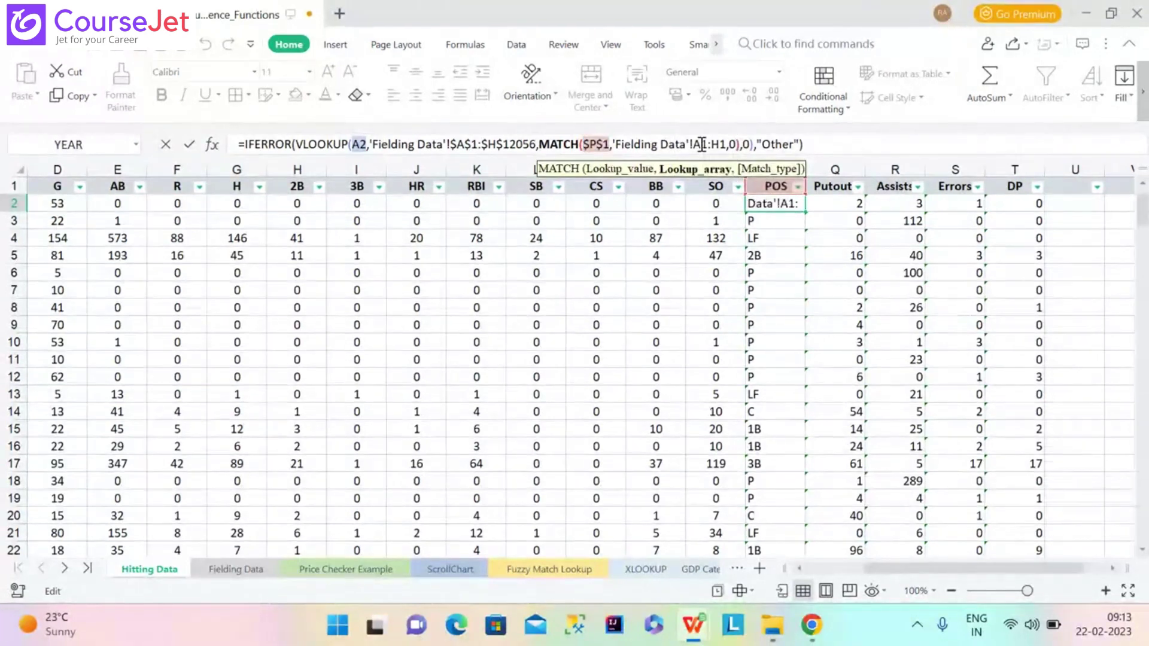
pyautogui.press('F4')
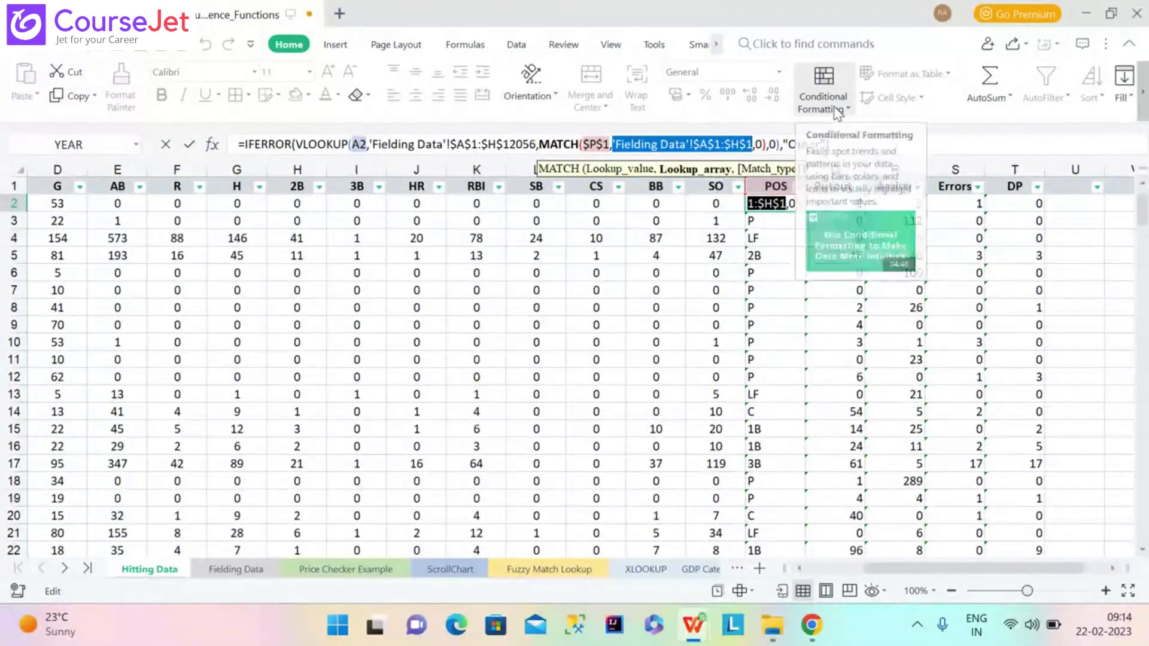
pyautogui.press('Return')
# Fill P2's updated formula down the whole POS column of Hitting Data and return to the first rows
pyautogui.click(773, 207)
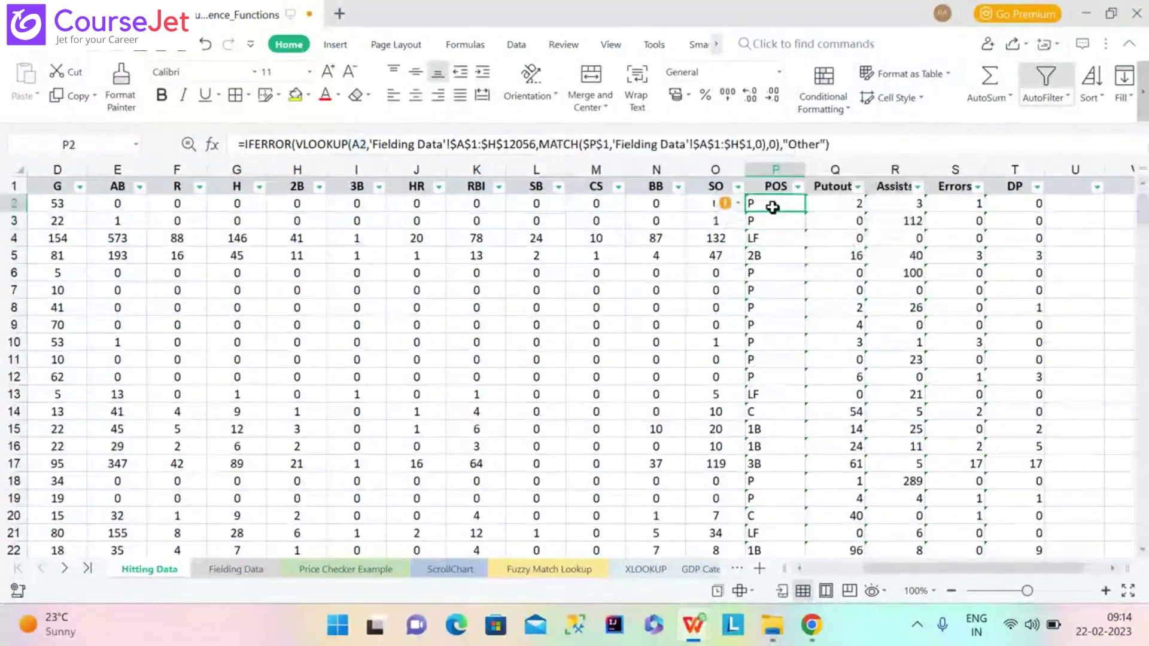
pyautogui.doubleClick(804, 212)
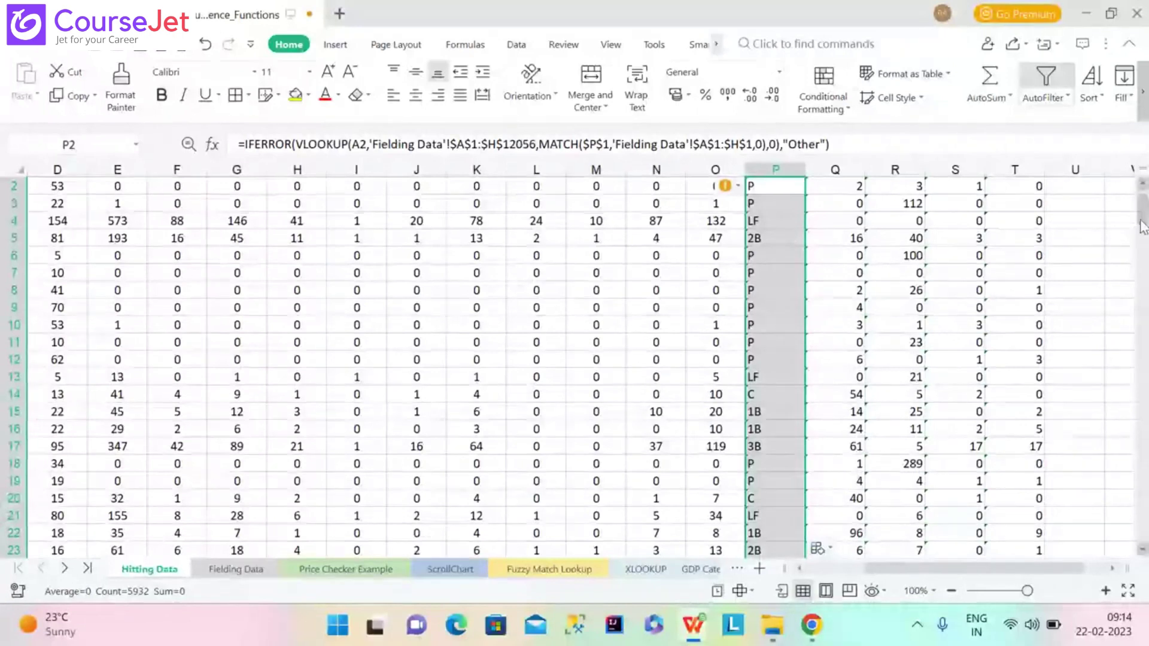
pyautogui.moveTo(1143, 227); pyautogui.dragTo(1146, 211)
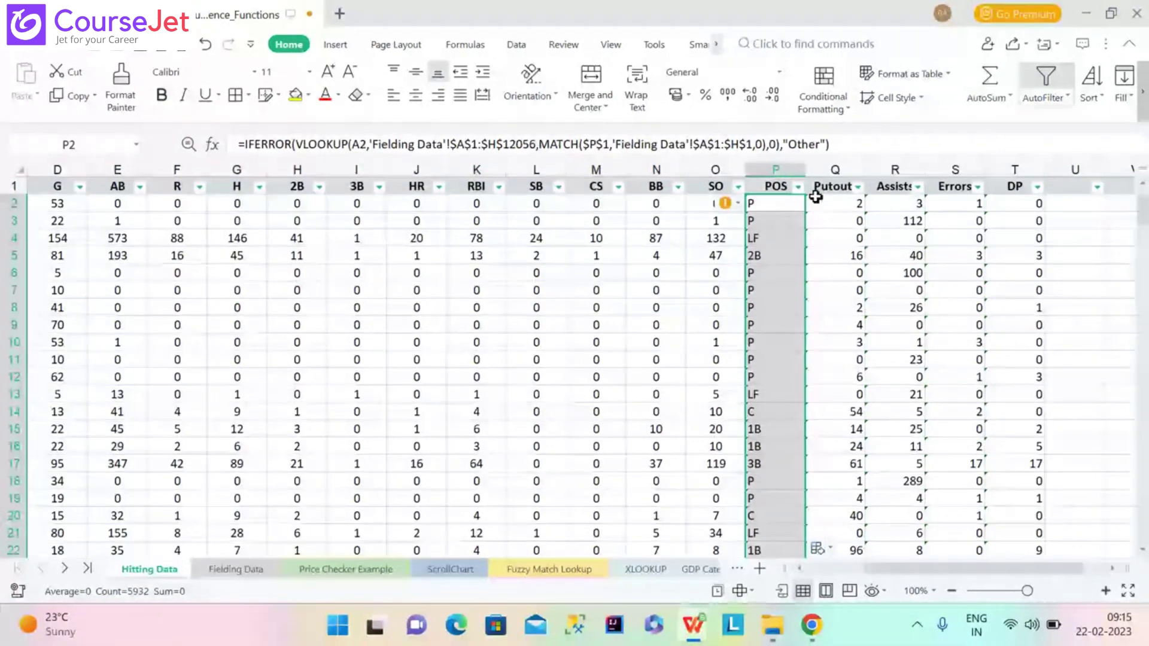
# Try to fill P2's formula across the Putout, Assists, Errors and DP cells of row 2, and undo the fill
pyautogui.click(791, 205)
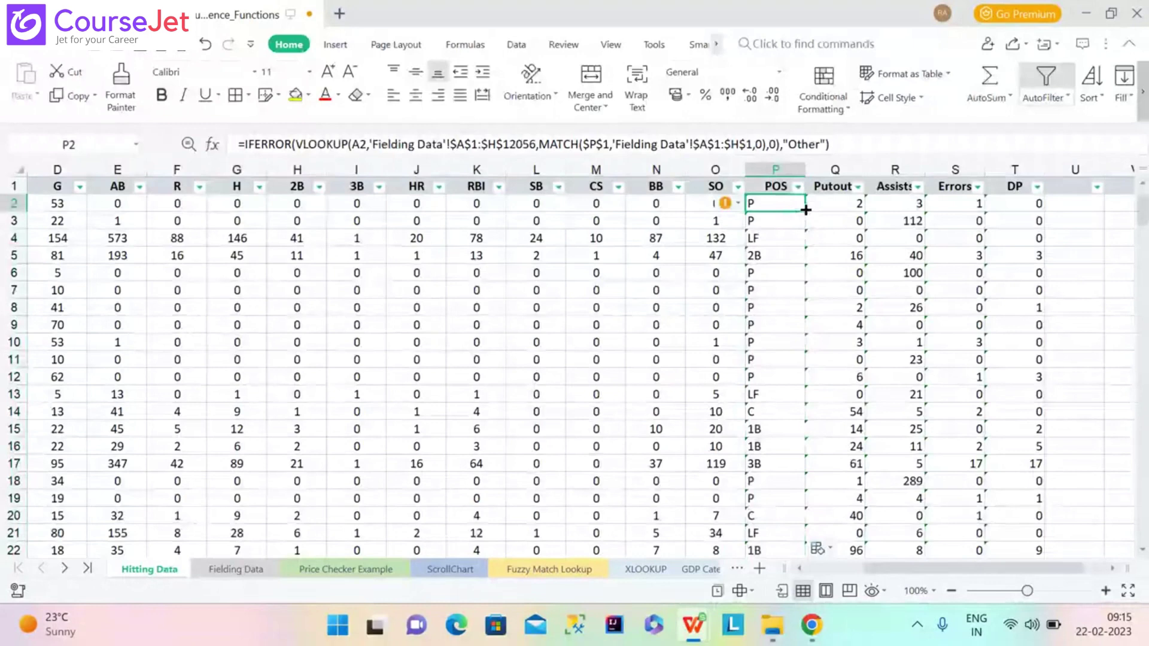
pyautogui.moveTo(806, 210); pyautogui.dragTo(1046, 213)
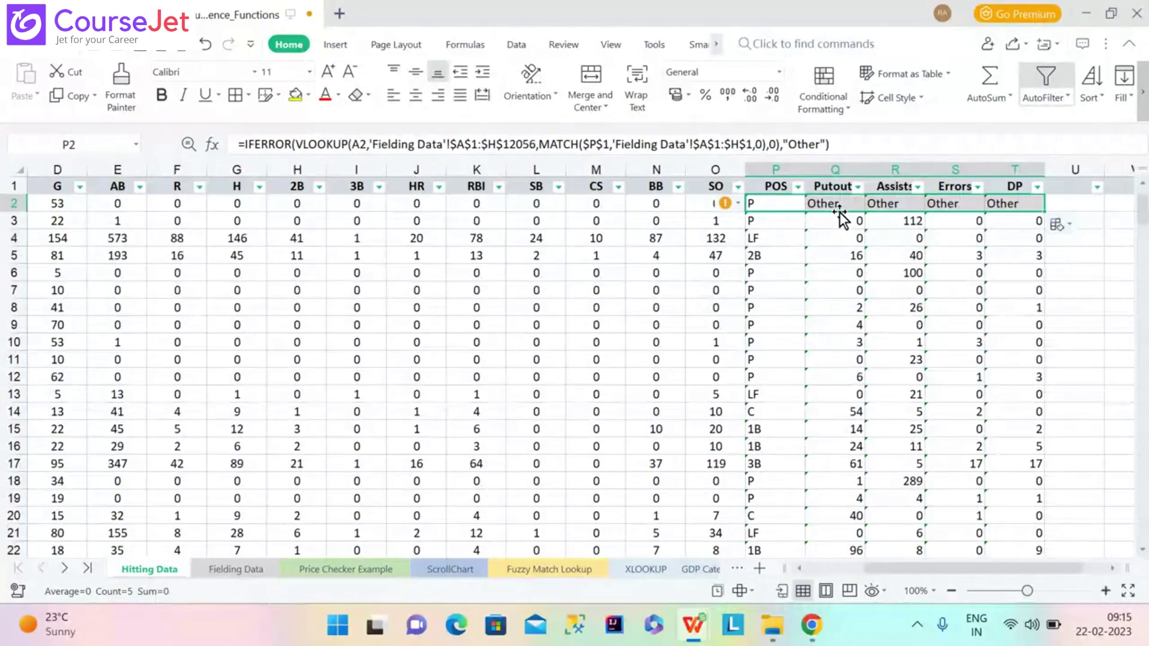
pyautogui.hotkey('ctrl', 'z')
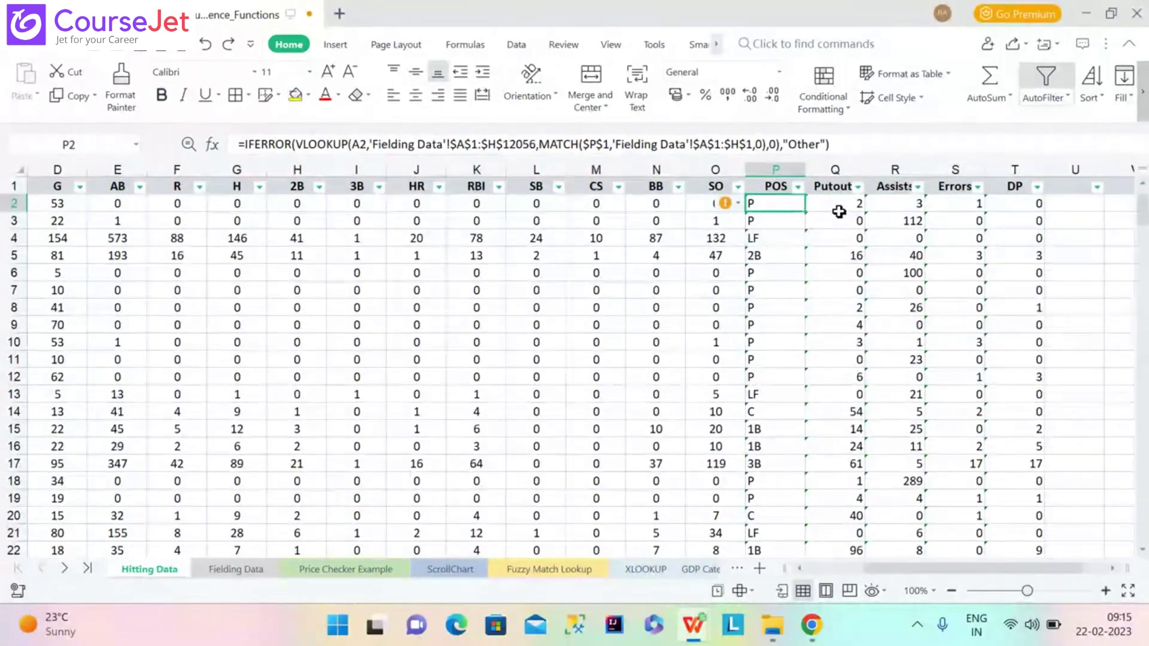
pyautogui.click(839, 212)
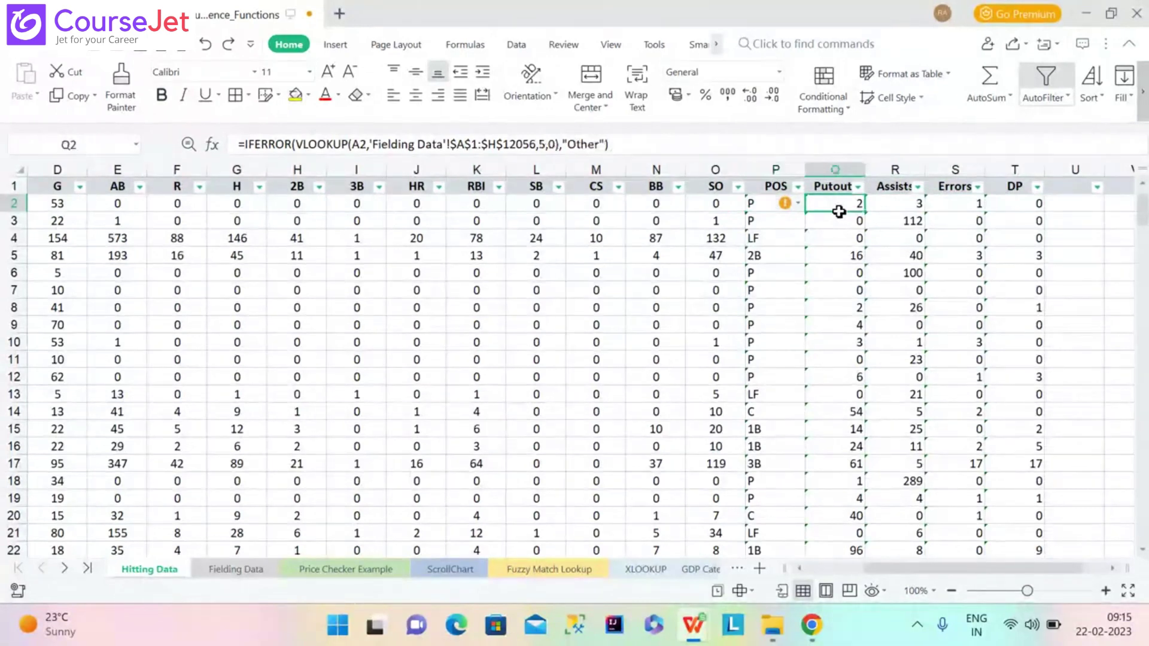
# Make the VLOOKUP lookup value in P2 absolute as $A$2 and fill the formula down the POS column
pyautogui.click(768, 208)
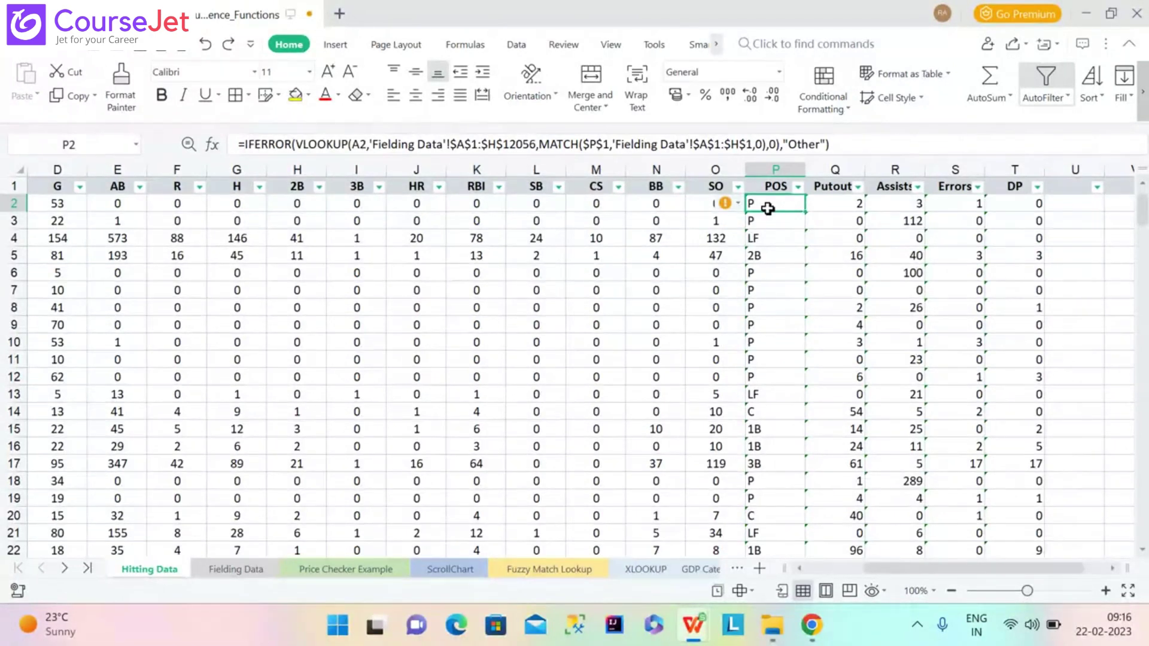
pyautogui.click(355, 144)
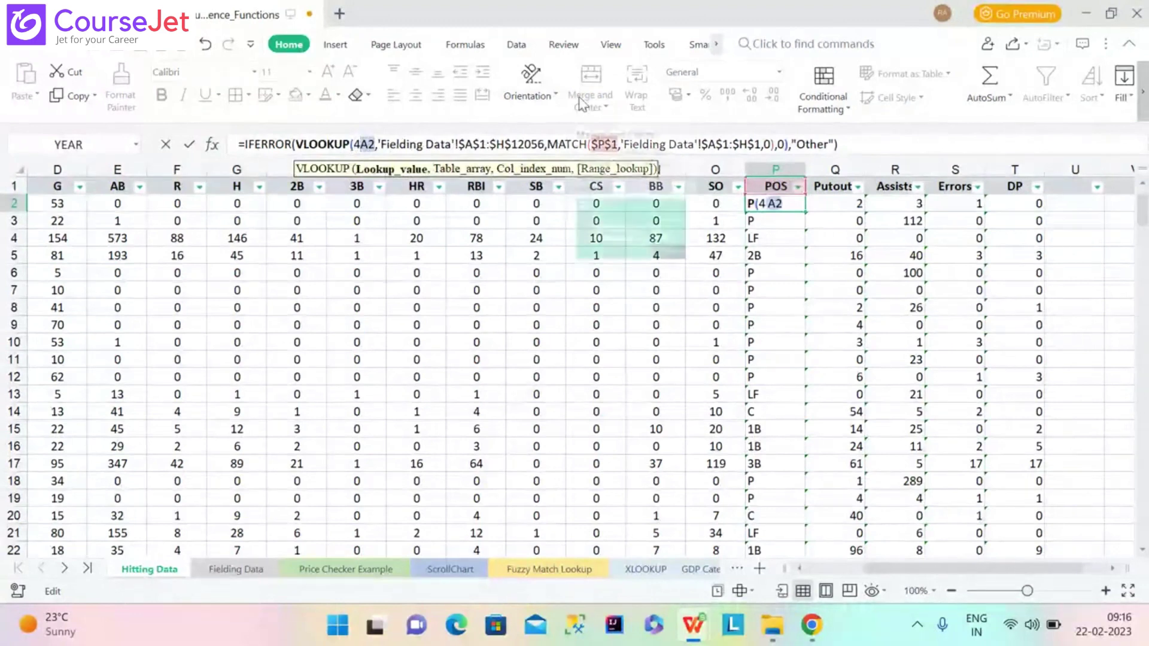
pyautogui.press('F4')
pyautogui.press('F4')
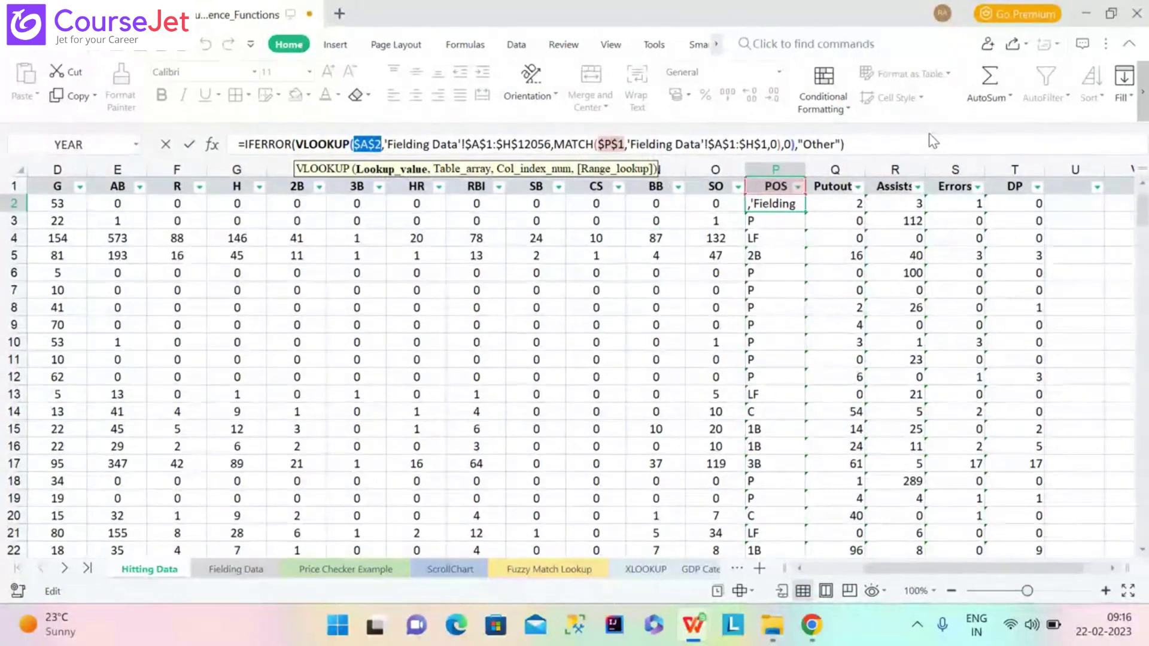
pyautogui.press('Return')
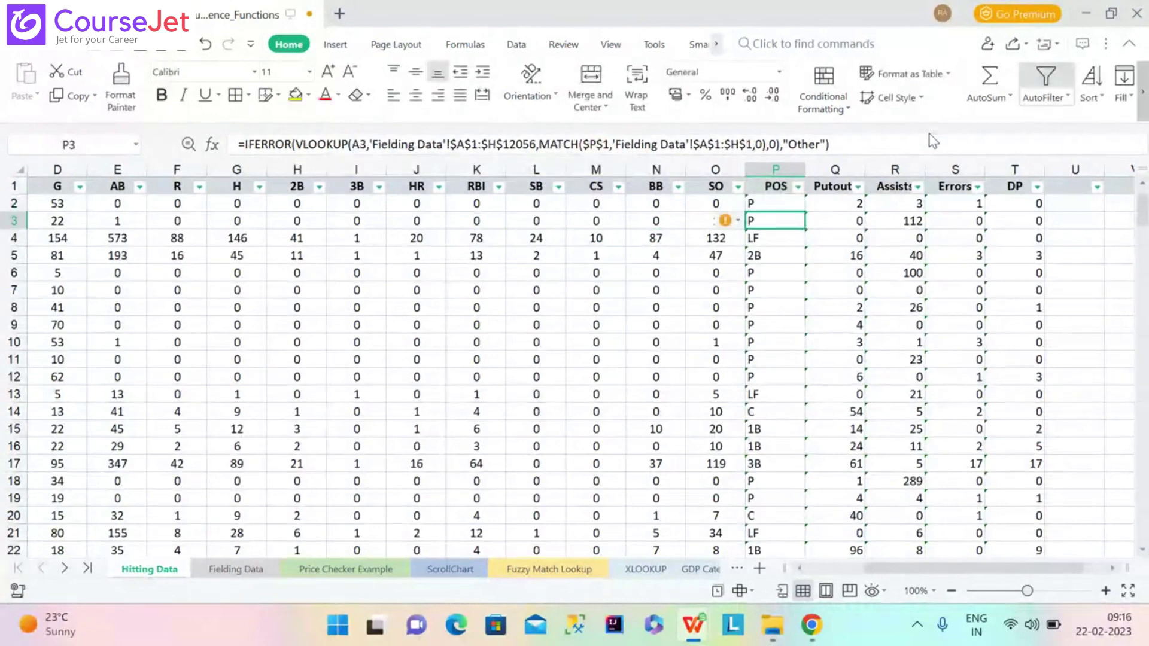
pyautogui.click(769, 203)
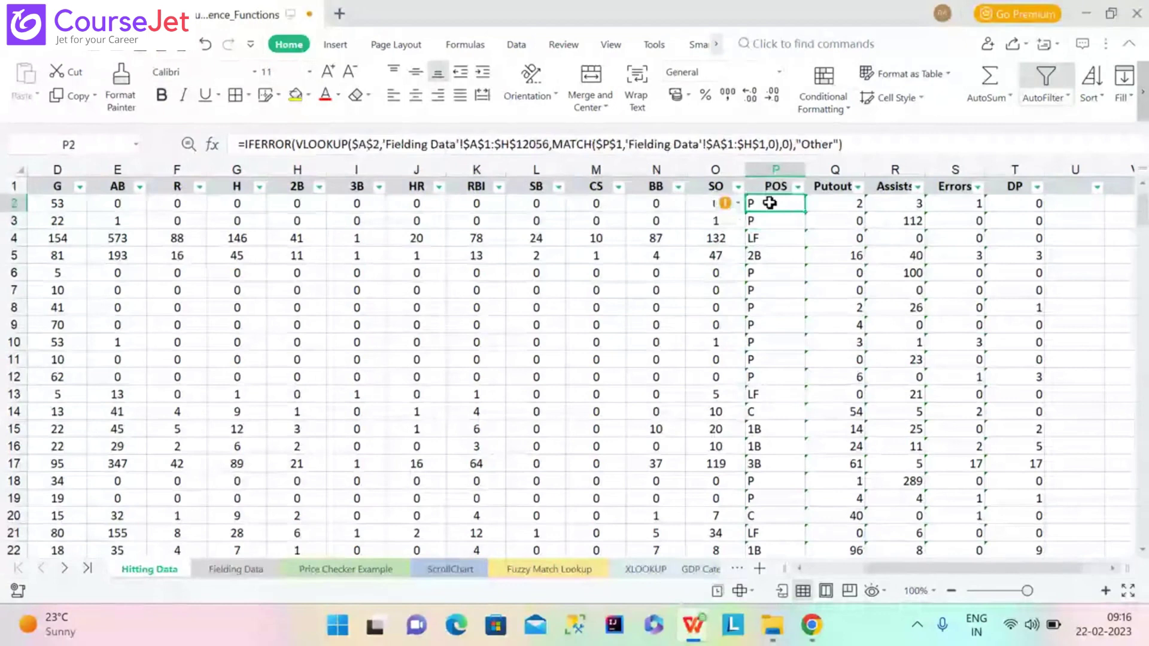
pyautogui.doubleClick(805, 212)
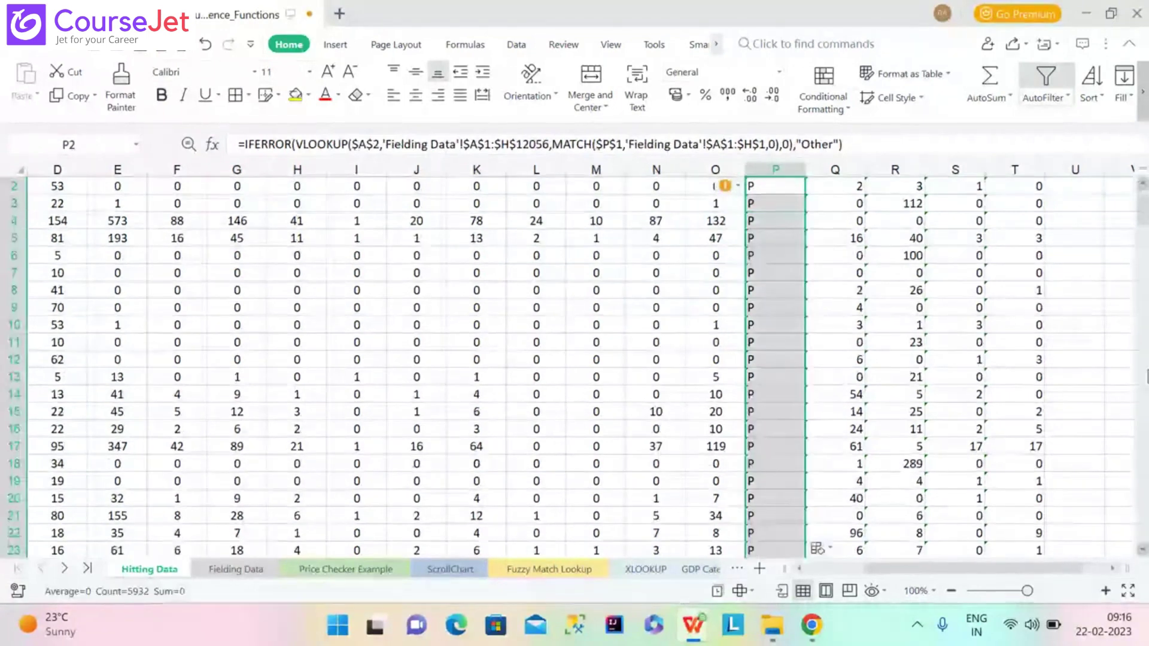
pyautogui.scroll(1, 1144, 191)
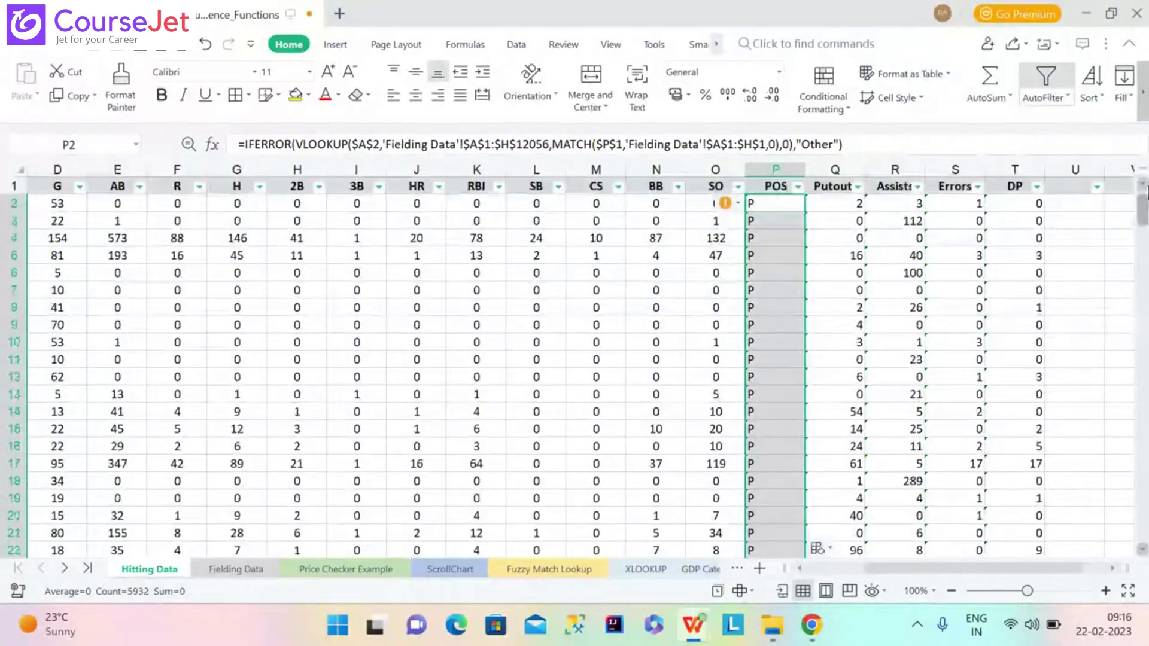
# Try extending the $A$2 version of P2's formula across to T2, and undo that fill
pyautogui.click(767, 204)
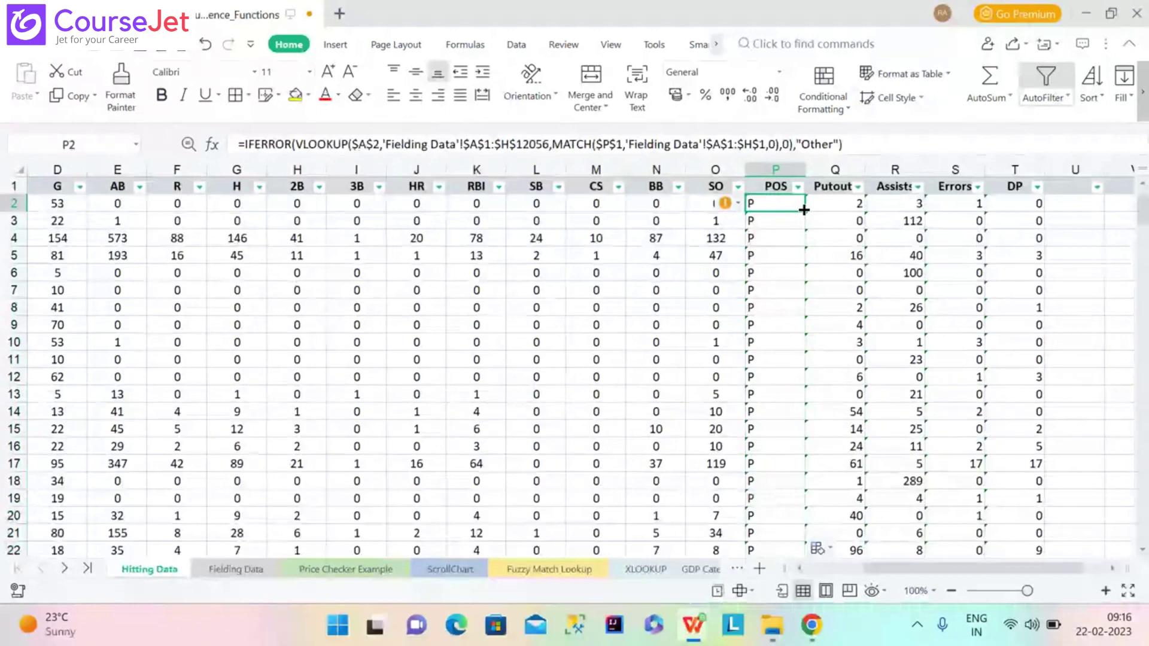
pyautogui.moveTo(803, 209); pyautogui.dragTo(1029, 210)
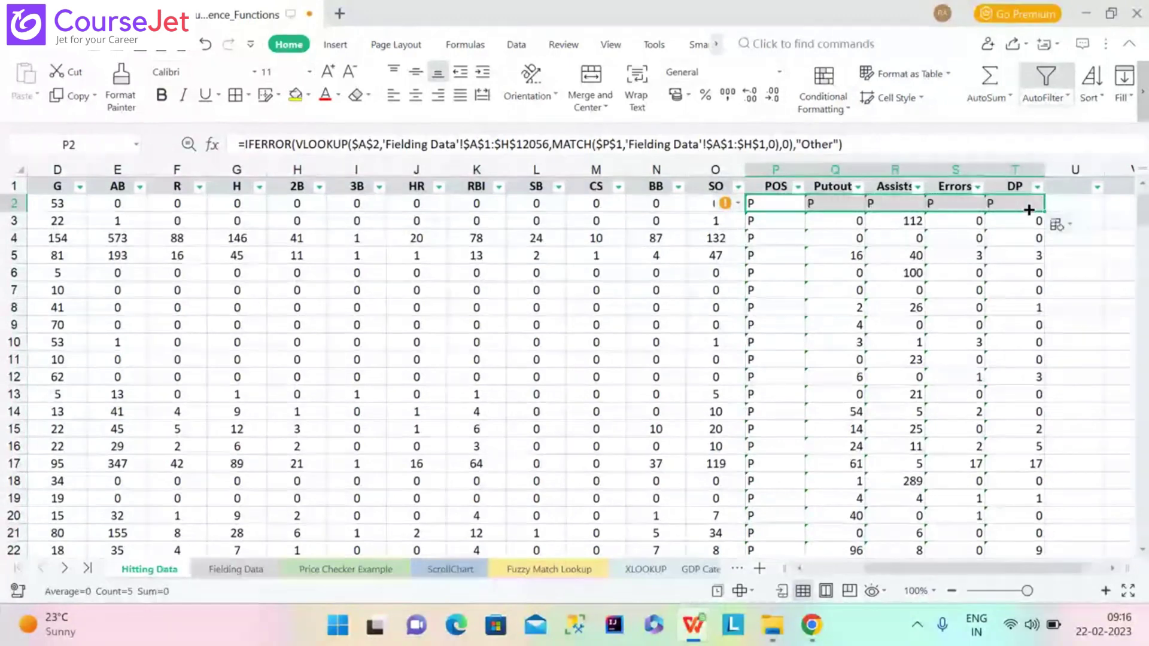
pyautogui.press('Tab')
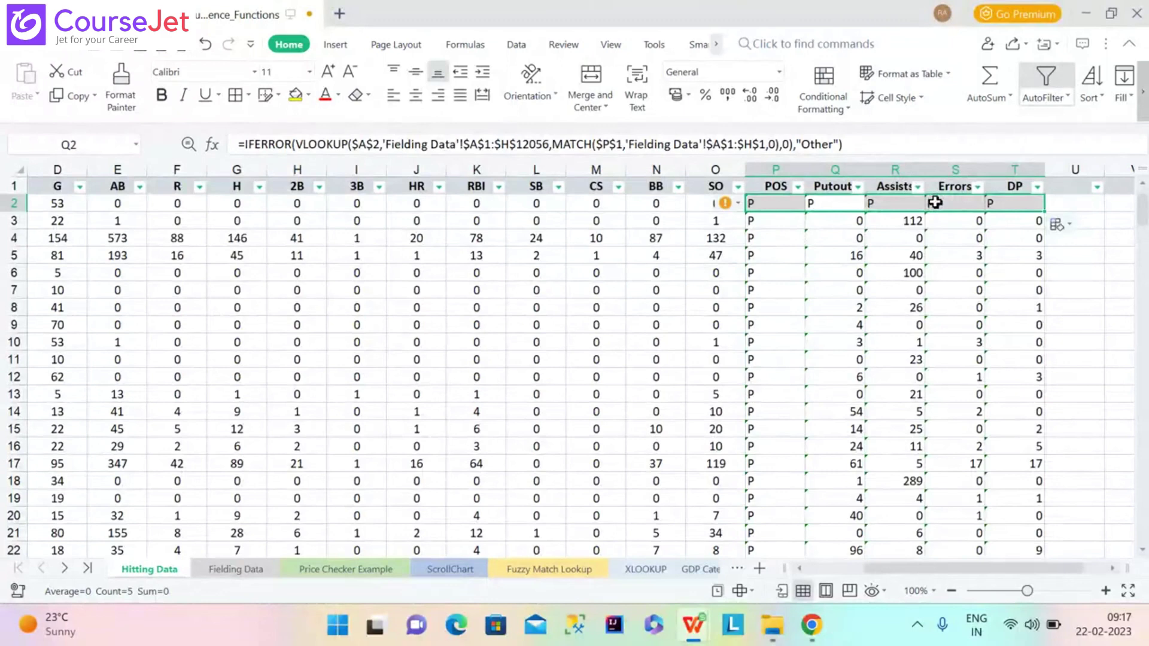
pyautogui.hotkey('ctrl', 'z')
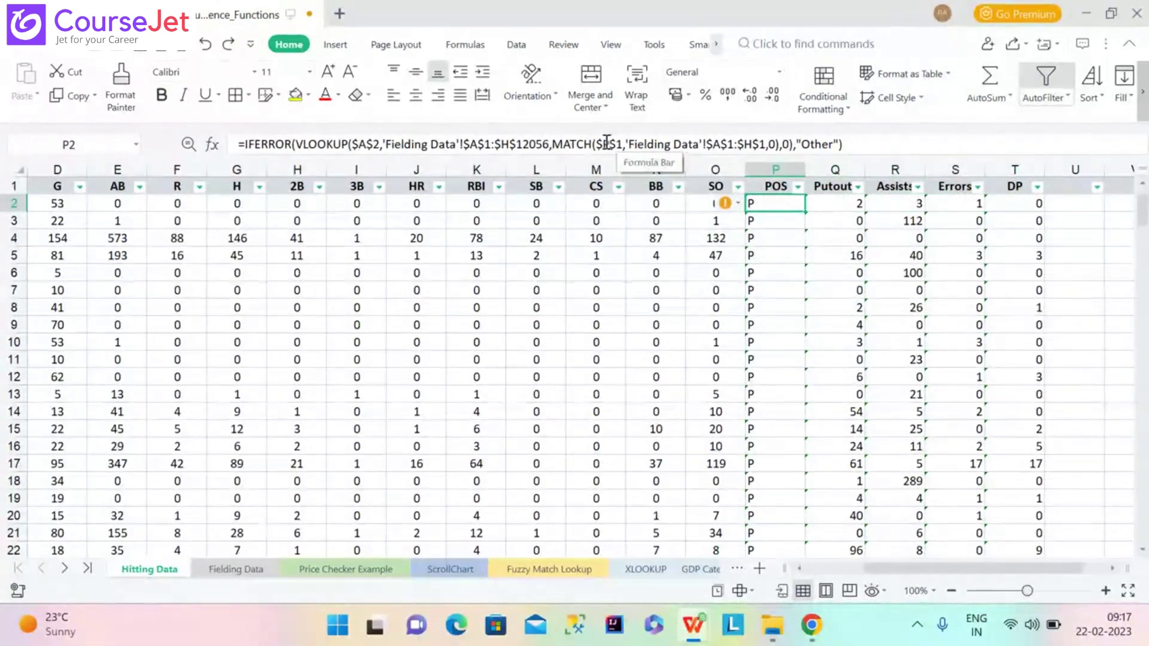
# Change P2's MATCH lookup reference to P$1 and fill the formula down the whole POS column
pyautogui.click(607, 143)
pyautogui.press('BackSpace')
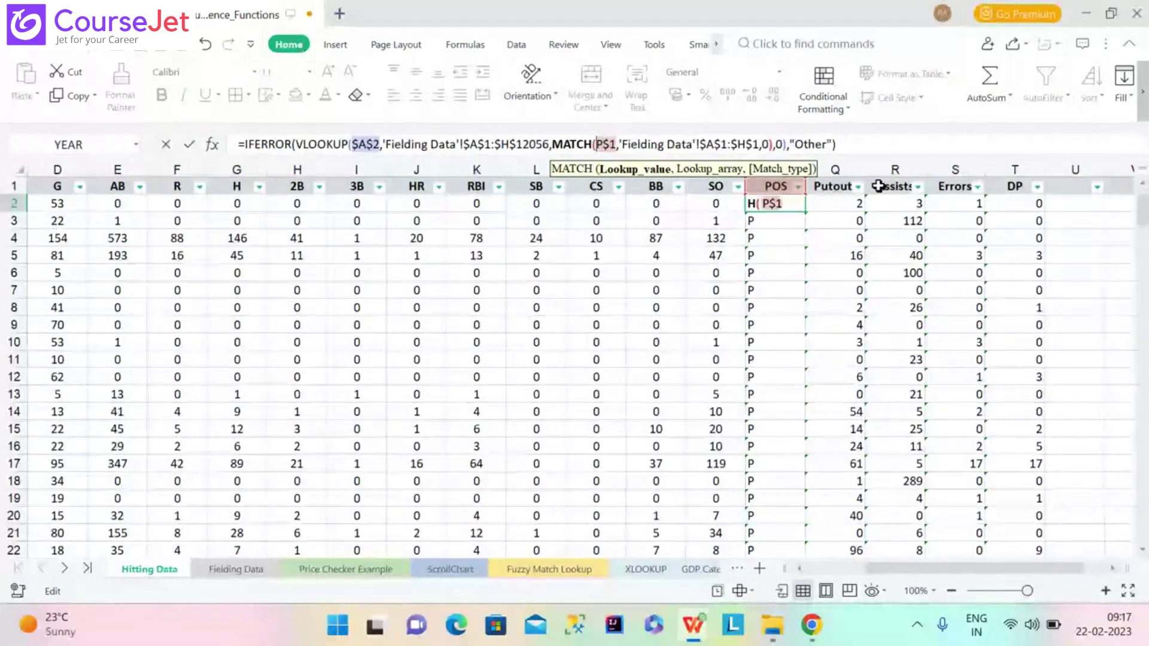
pyautogui.write('$')
pyautogui.press('Return')
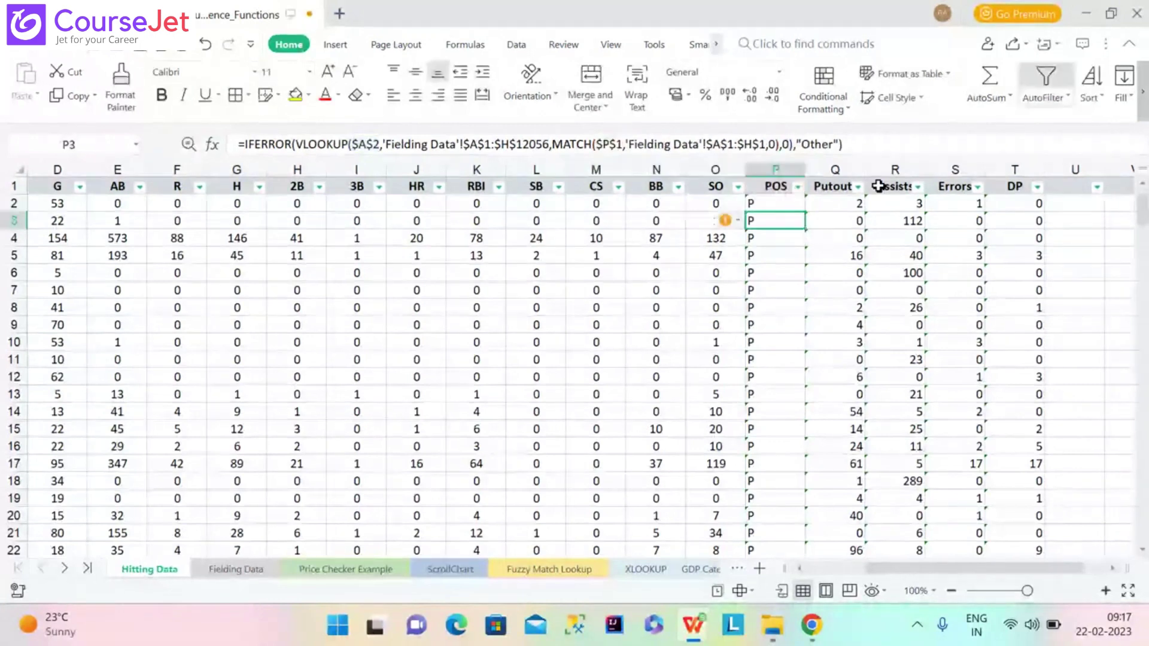
pyautogui.click(796, 206)
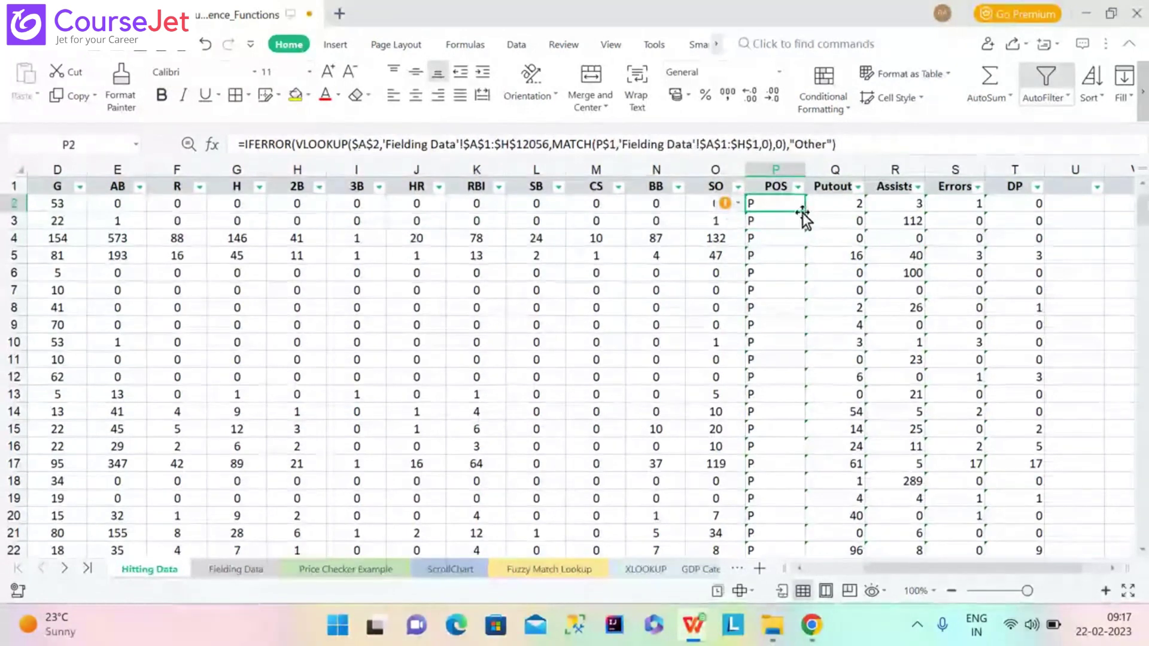
pyautogui.doubleClick(805, 211)
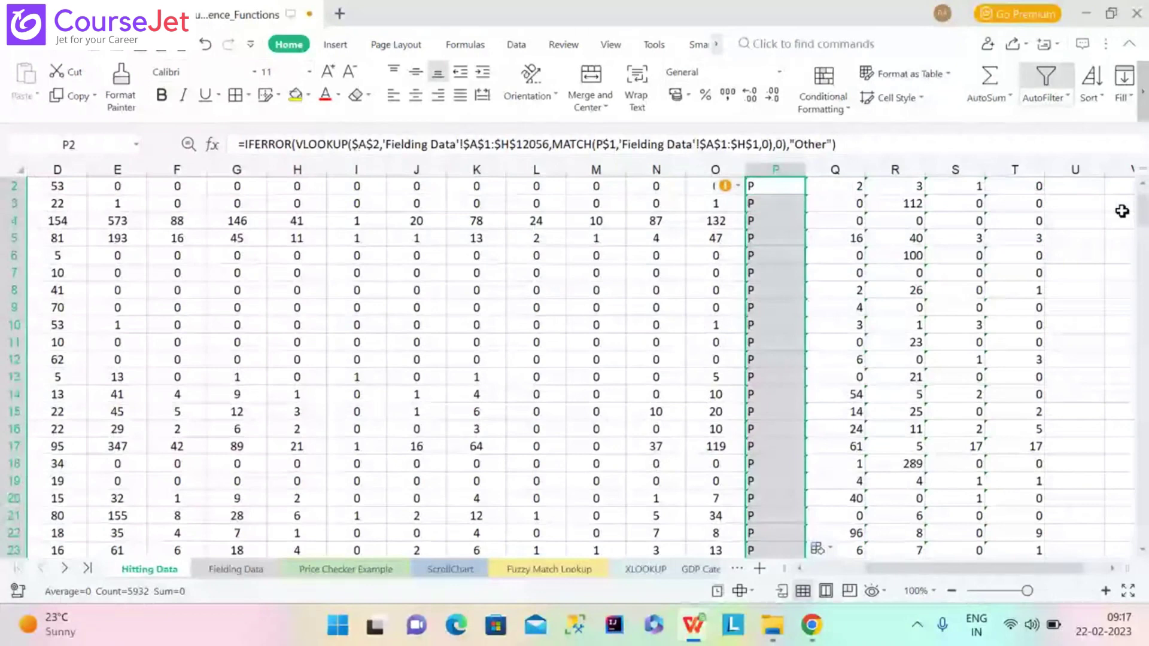
pyautogui.scroll(1, 1122, 210)
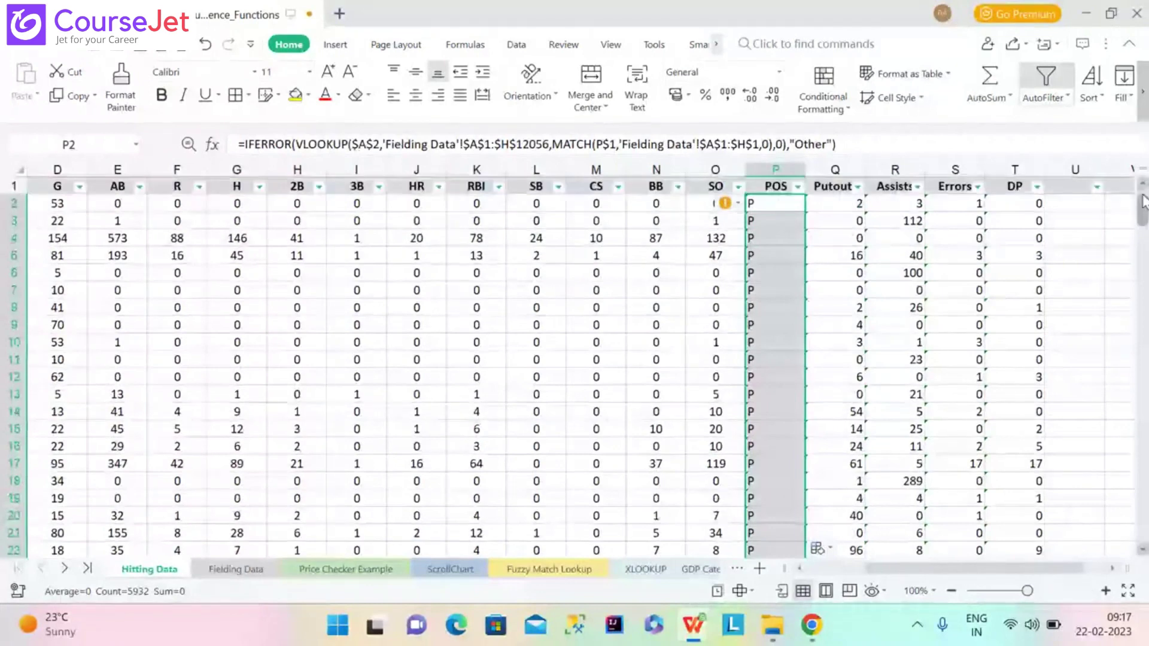
# Fill P2's formula across row 2 through the DP column, cell T2
pyautogui.click(782, 207)
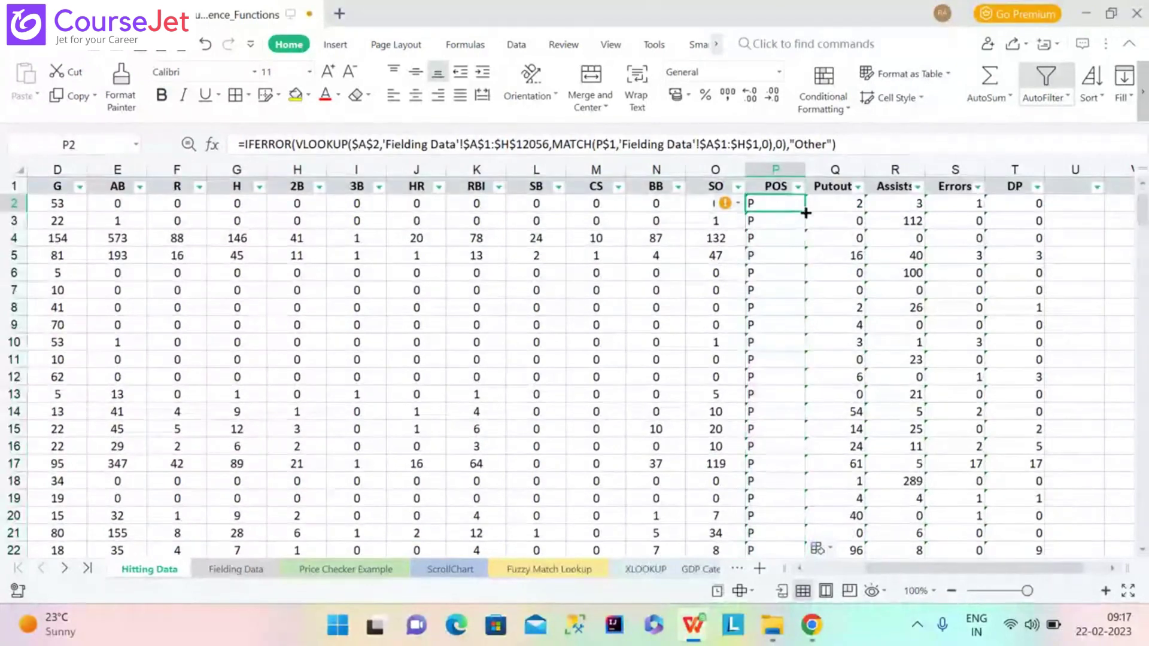
pyautogui.moveTo(807, 213); pyautogui.dragTo(923, 217)
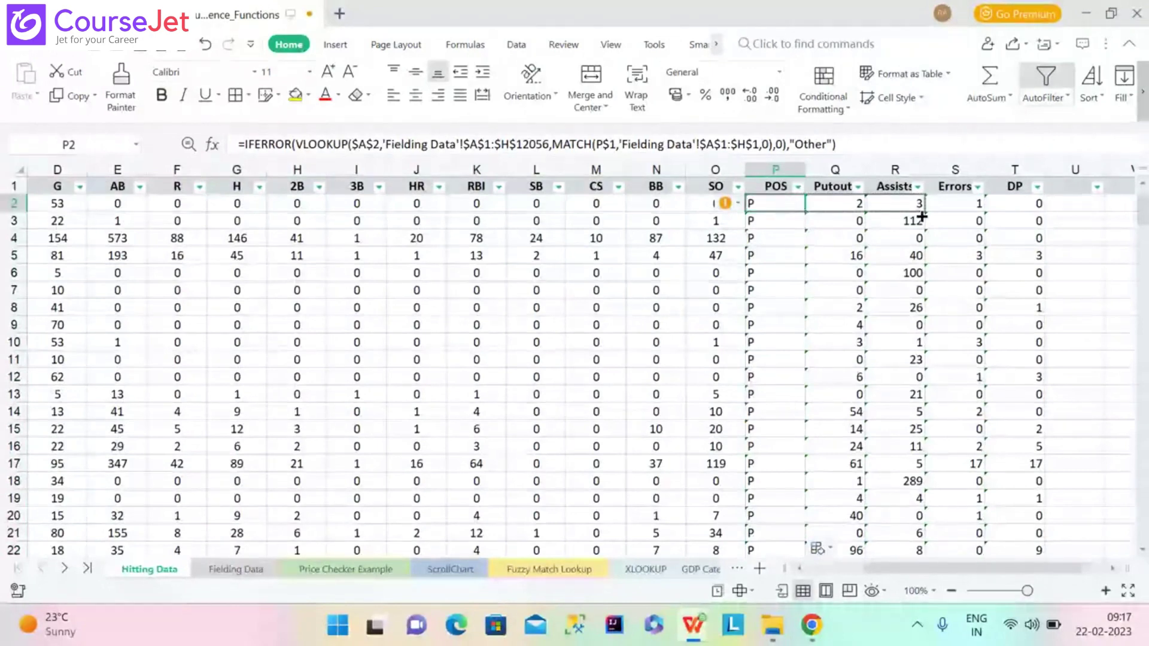
pyautogui.moveTo(922, 216); pyautogui.dragTo(1041, 206)
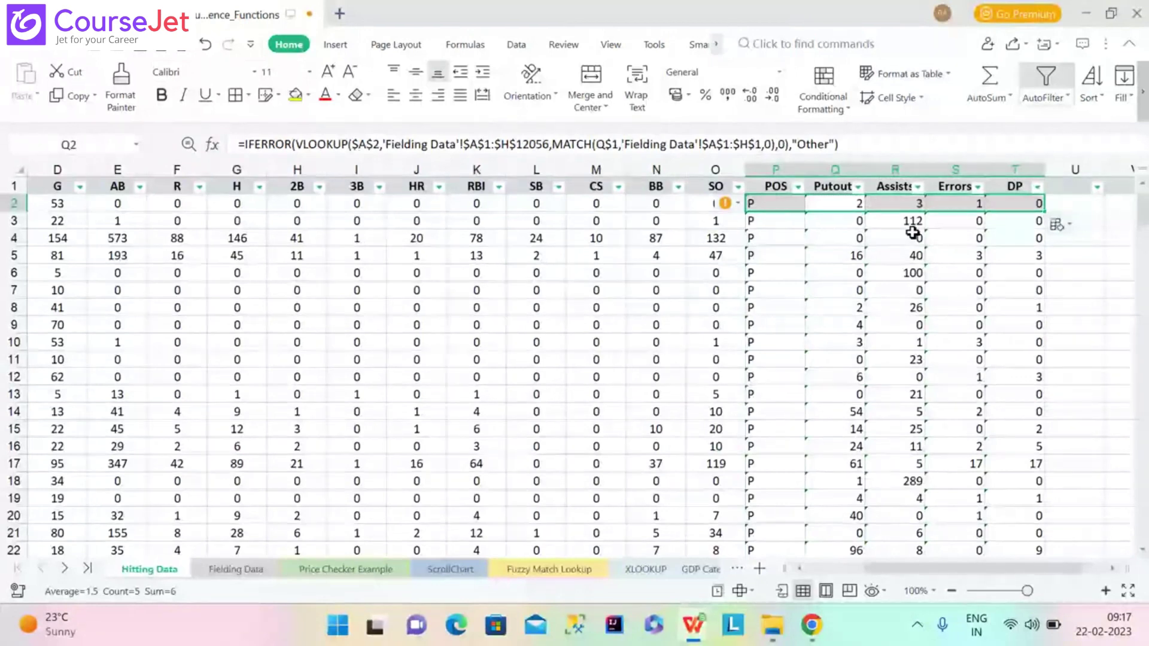
# Fill Q2's formula across to T2 and copy Q2:T2 down the Putout, Assists, Errors and DP columns
pyautogui.click(848, 205)
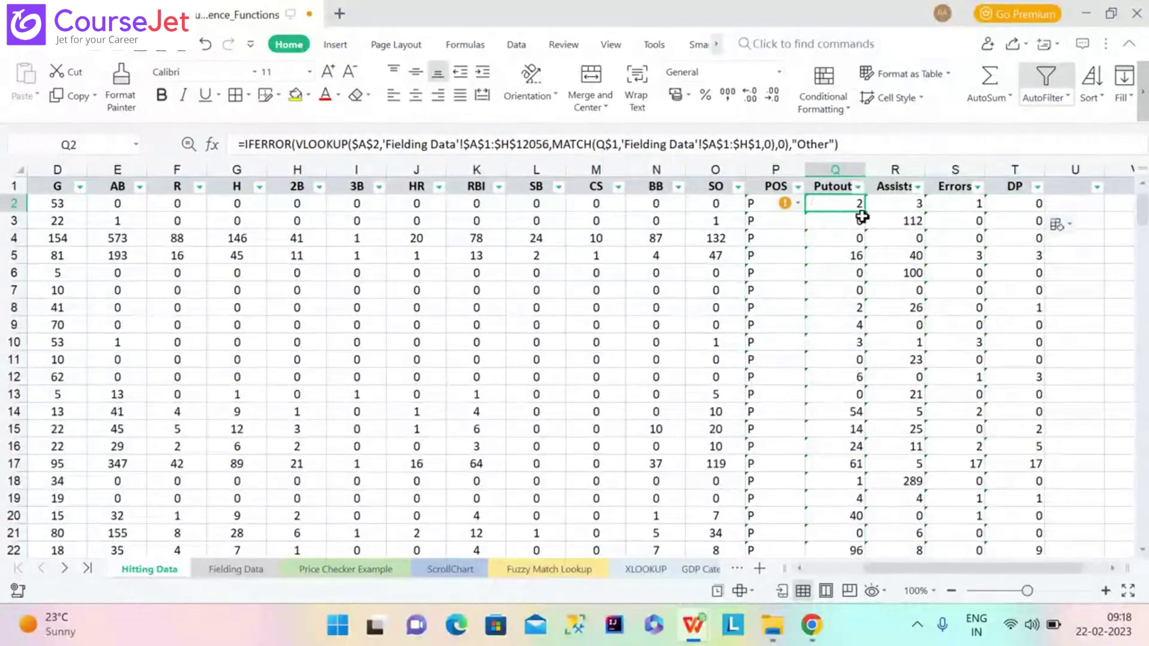
pyautogui.moveTo(862, 218); pyautogui.dragTo(901, 208)
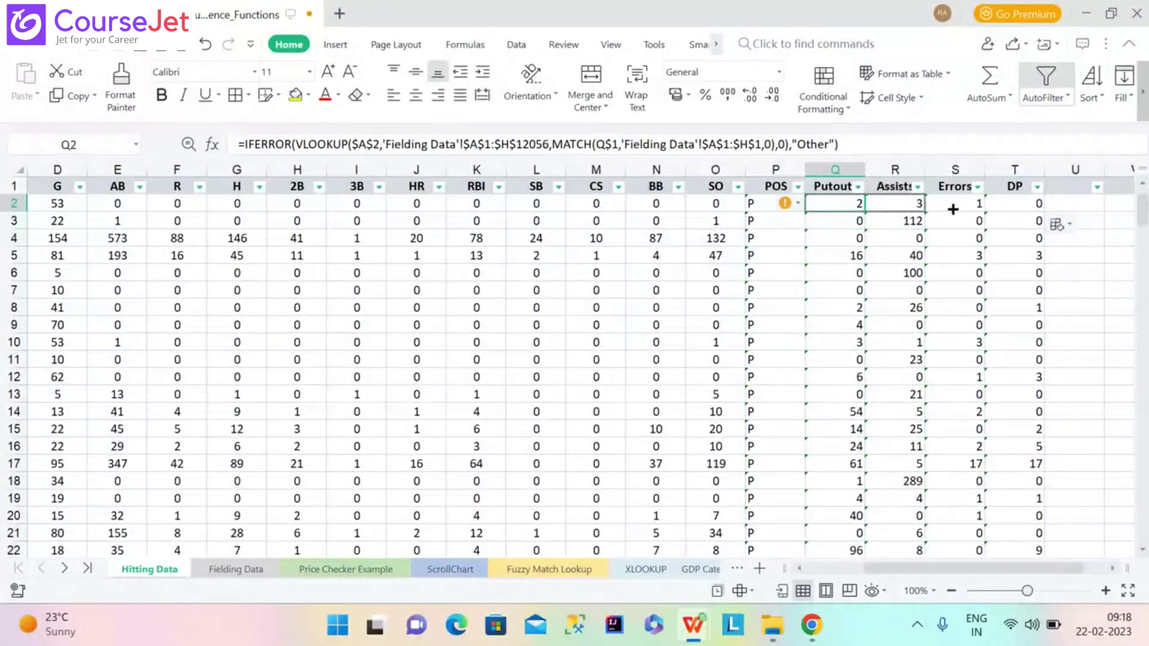
pyautogui.moveTo(954, 208); pyautogui.dragTo(1005, 208)
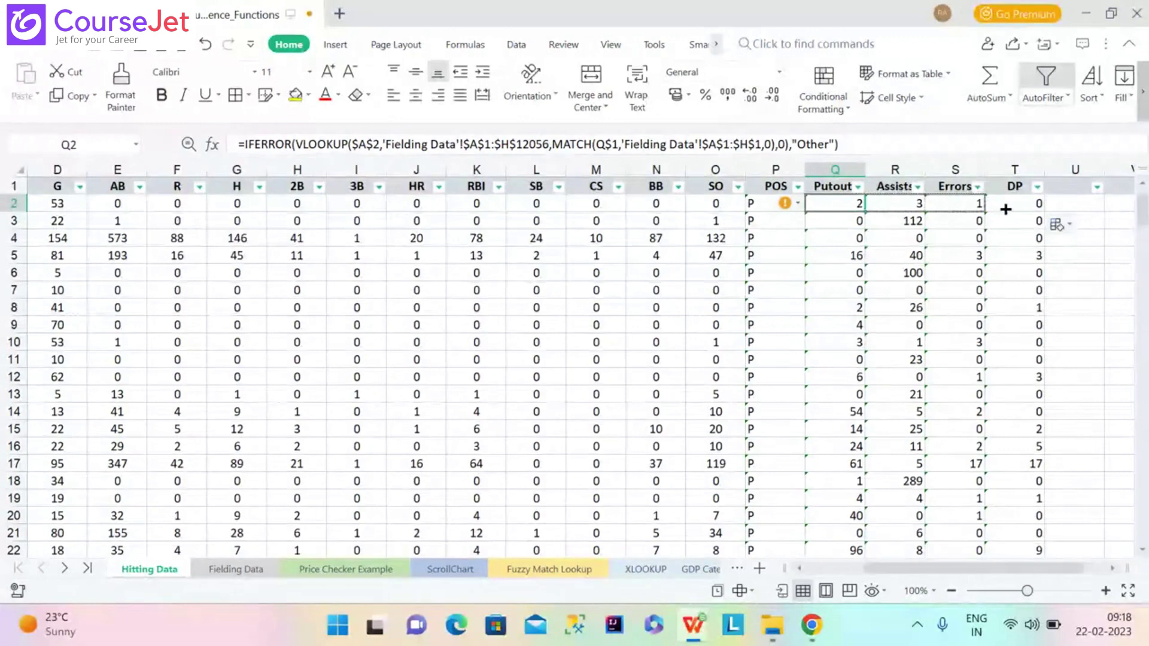
pyautogui.moveTo(1006, 209); pyautogui.dragTo(1047, 211)
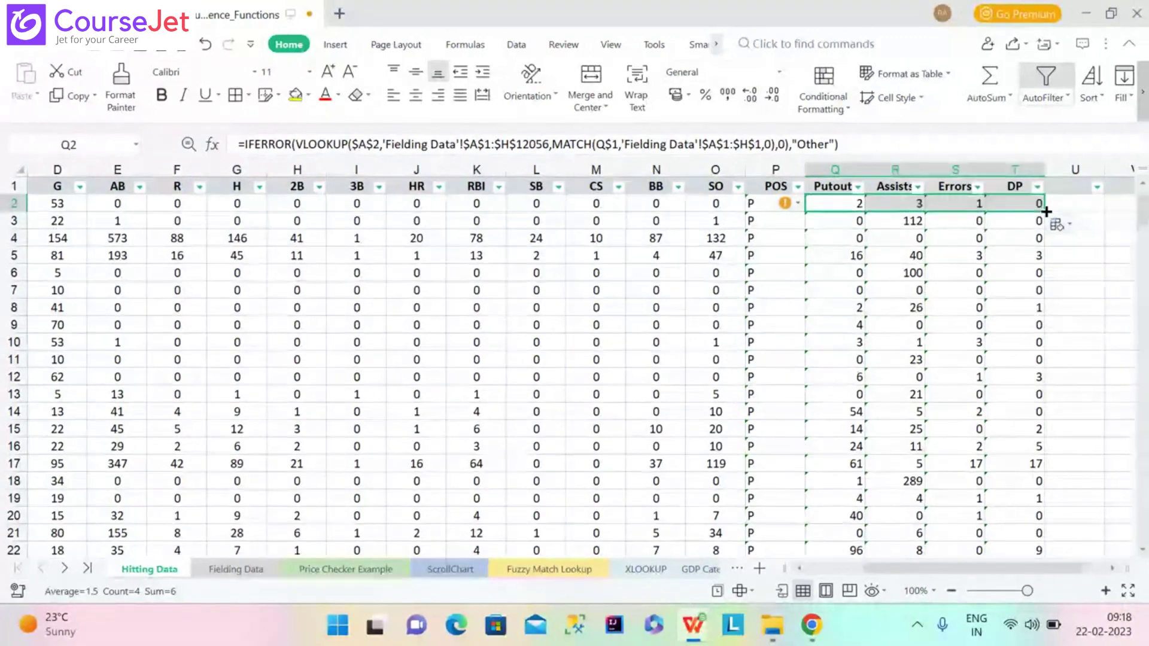
pyautogui.doubleClick(1046, 212)
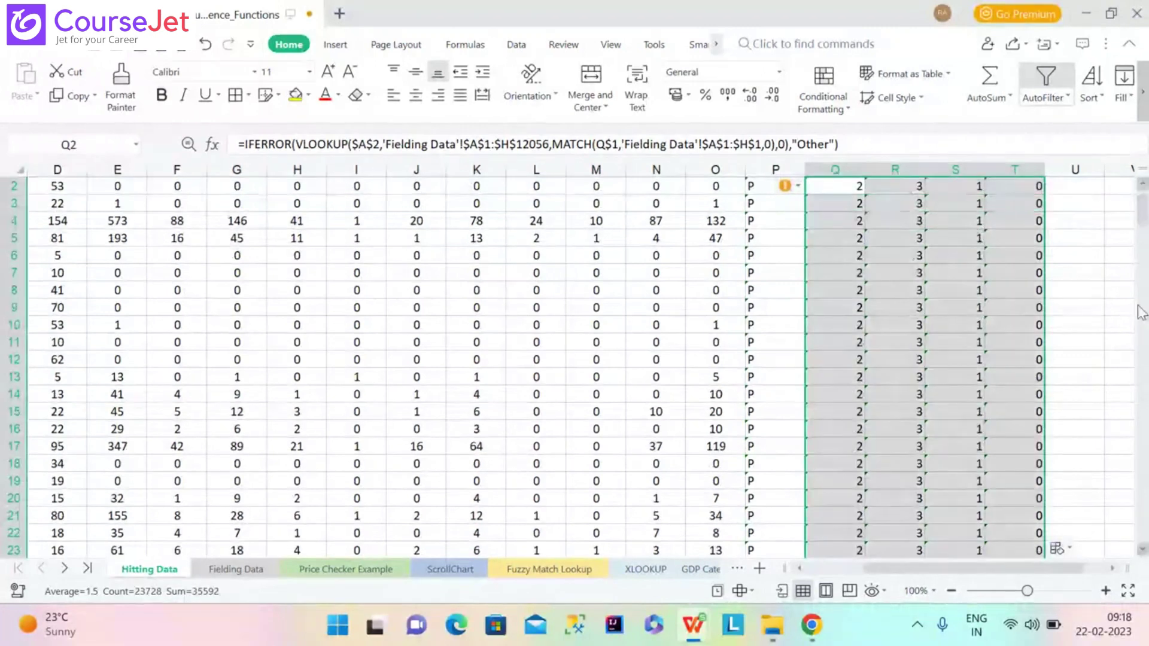
pyautogui.scroll(1, 1144, 211)
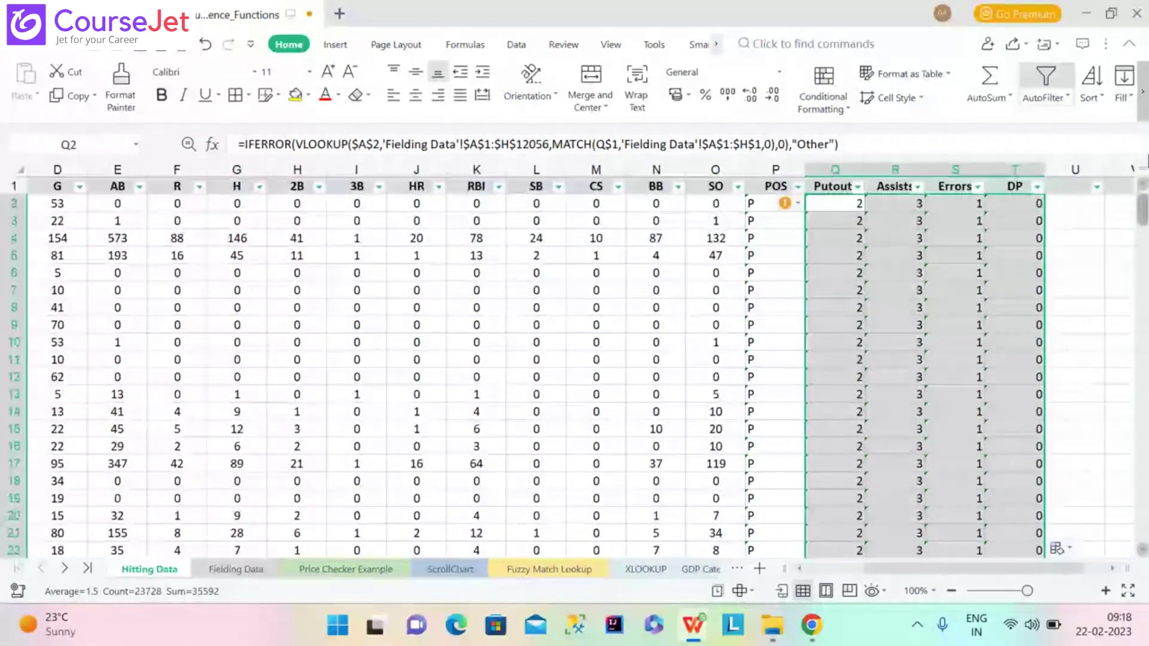
# Inspect the filled formulas in P2, P4, P3 and Q2, comparing their lookup value and MATCH references
pyautogui.click(1115, 261)
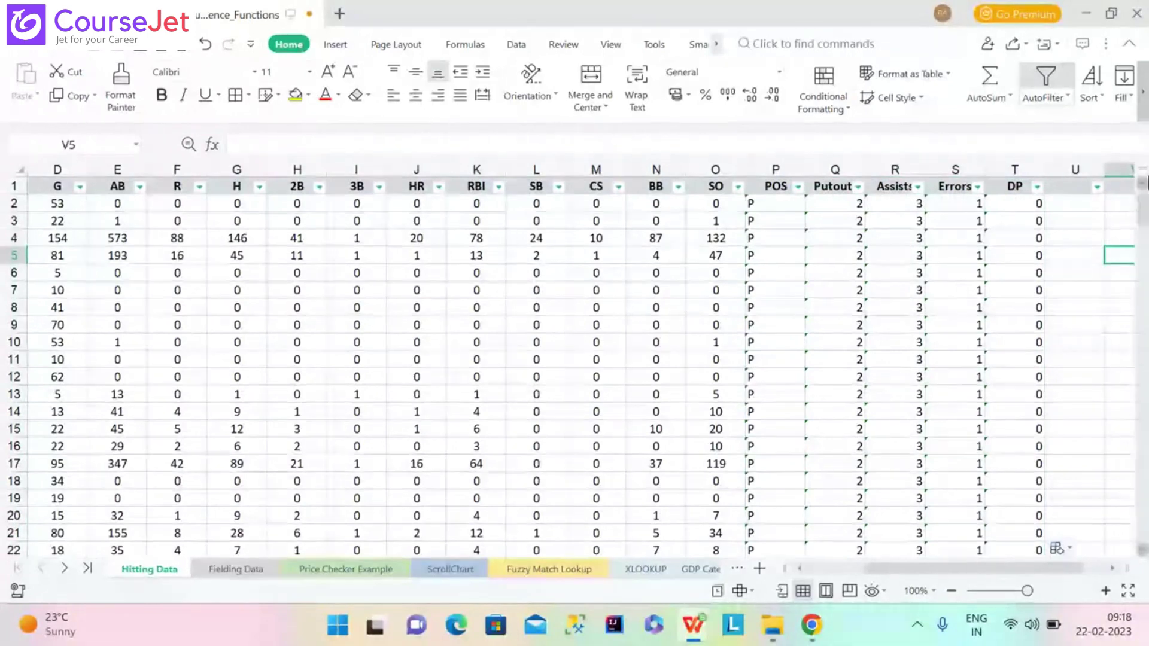
pyautogui.moveTo(1143, 221); pyautogui.dragTo(1140, 198)
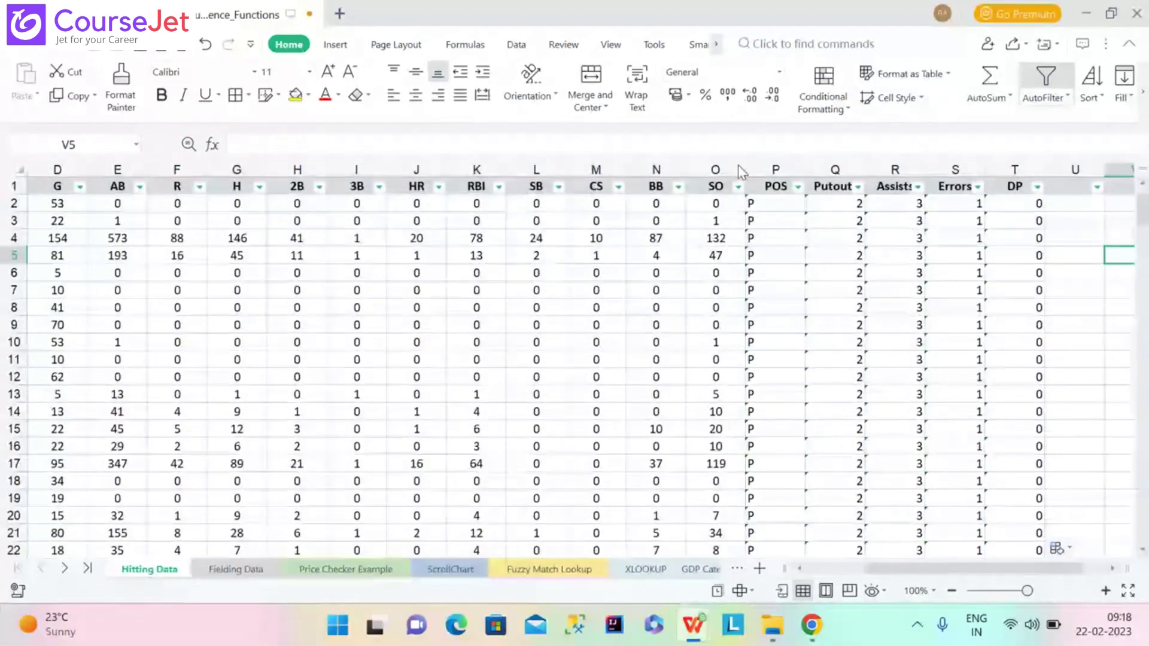
pyautogui.click(771, 205)
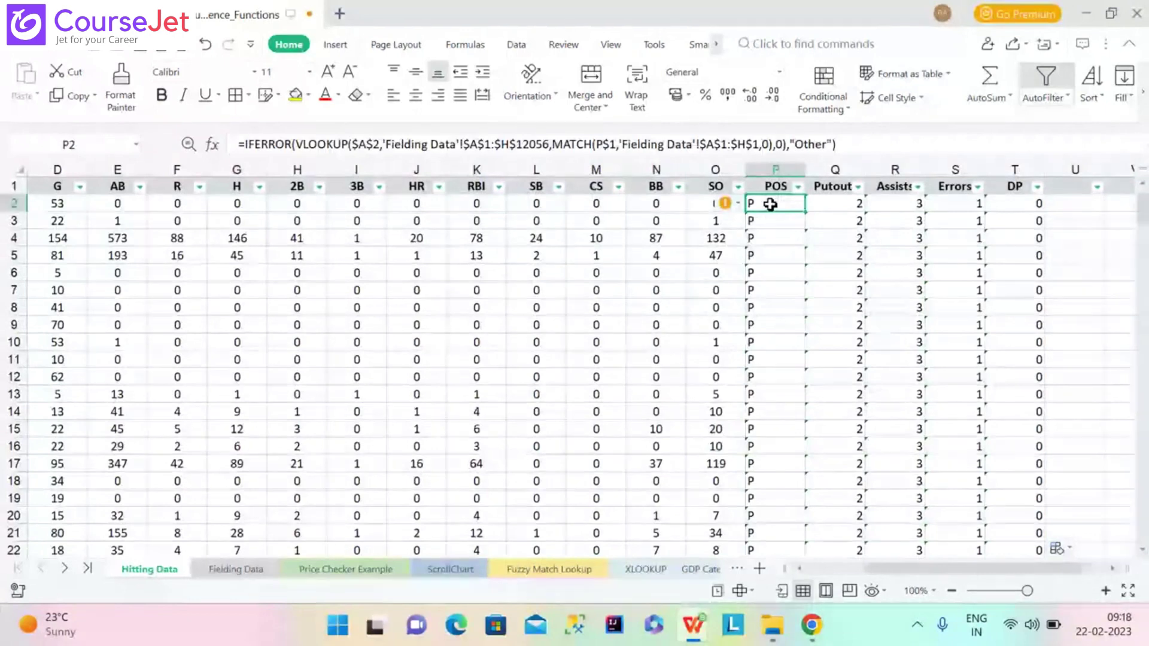
pyautogui.click(767, 237)
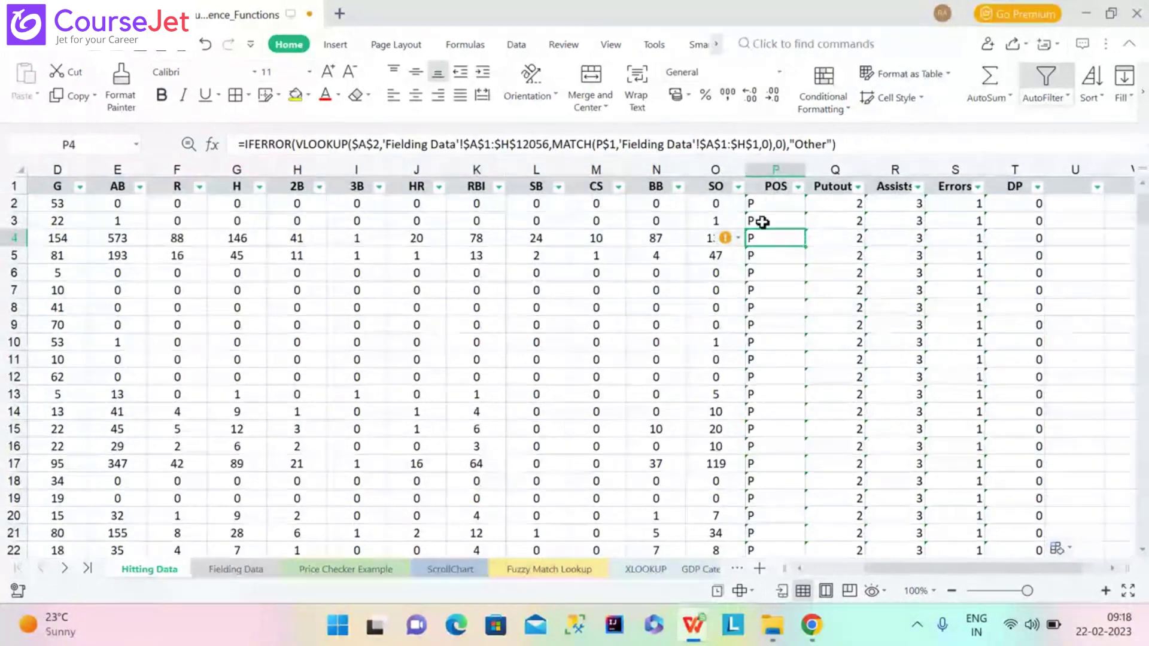
pyautogui.click(762, 222)
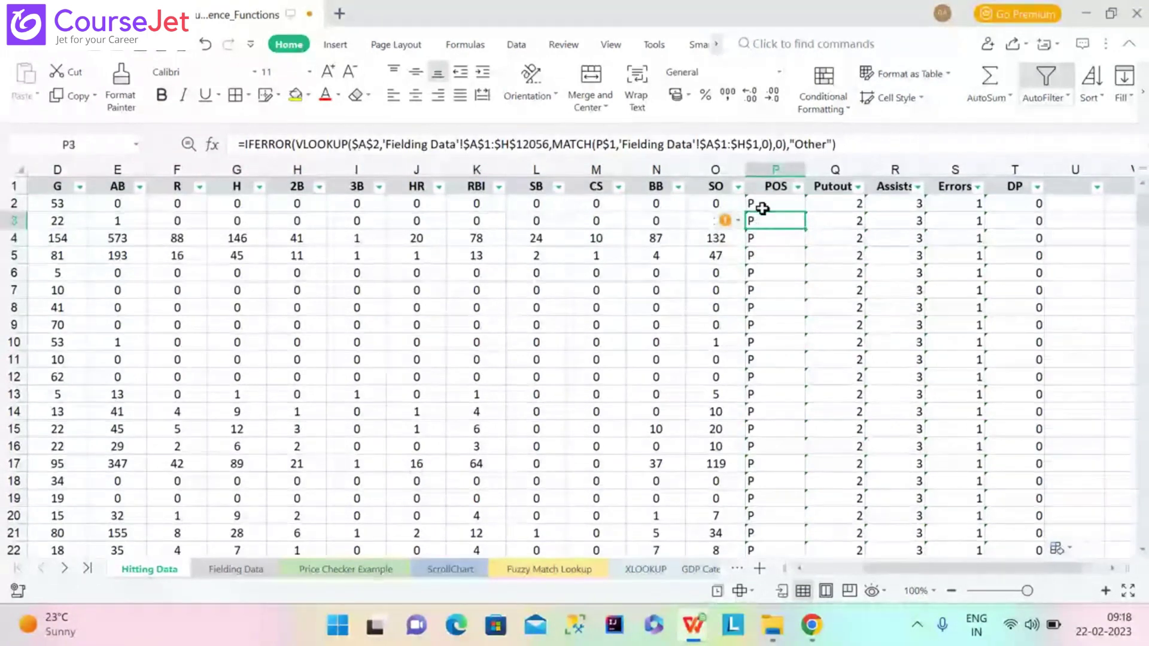
pyautogui.click(762, 208)
pyautogui.click(842, 210)
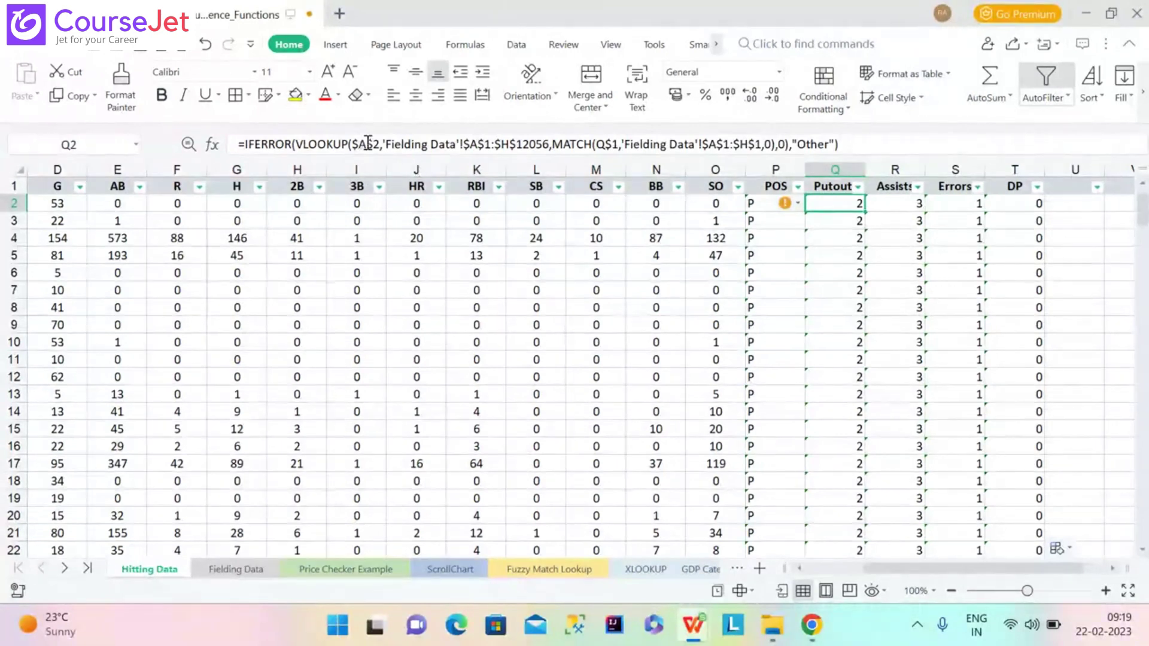
# Change the VLOOKUP lookup value in P2 to $A2 and fill the formula down the whole POS column
pyautogui.press('Left')
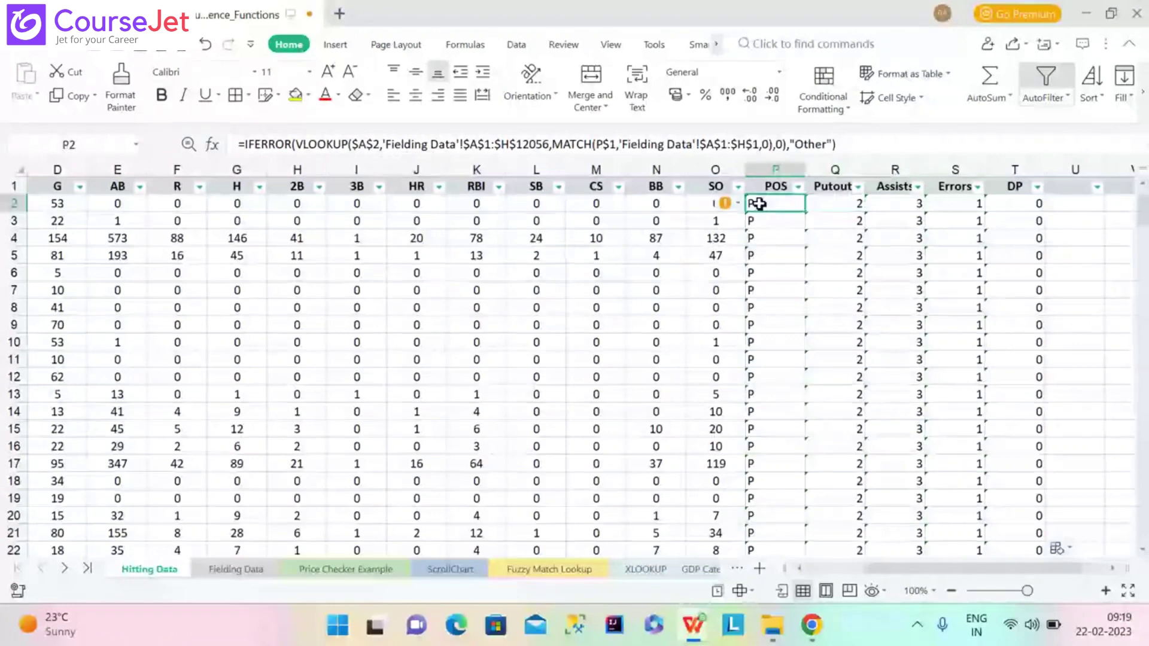
pyautogui.click(376, 145)
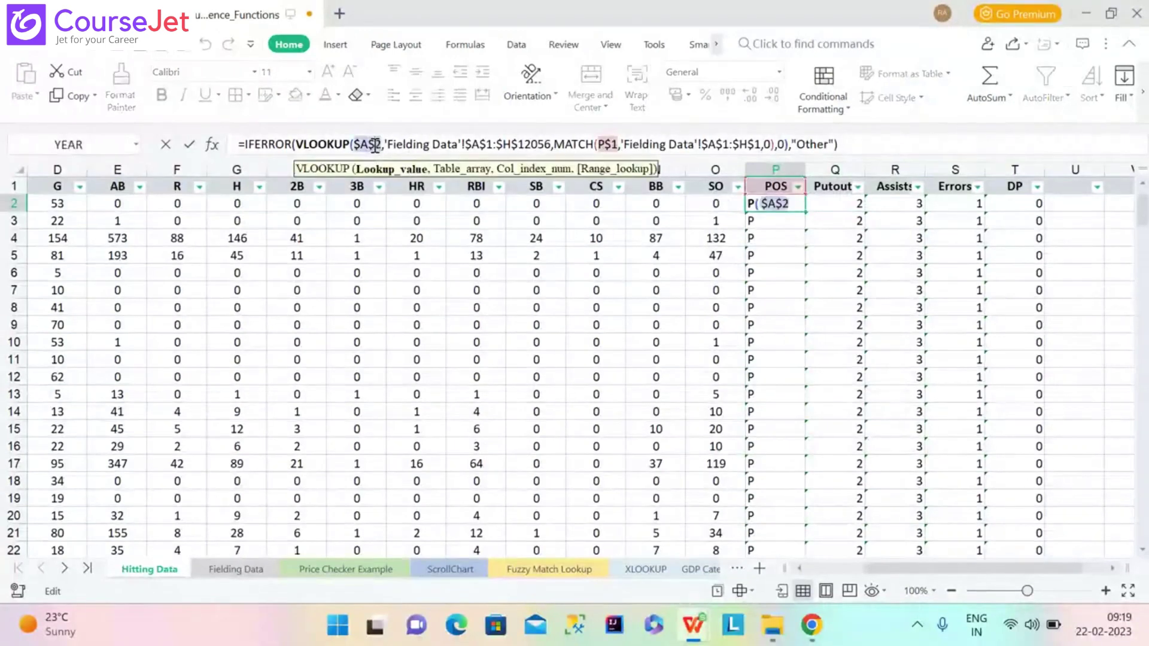
pyautogui.press('BackSpace')
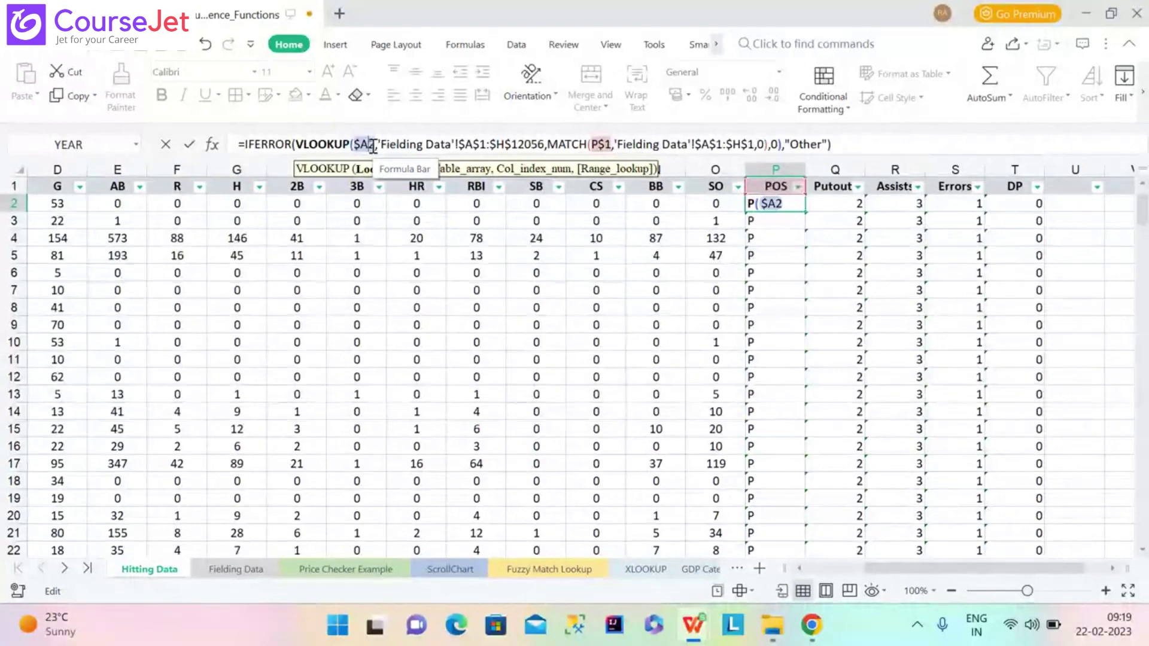
pyautogui.press('Escape')
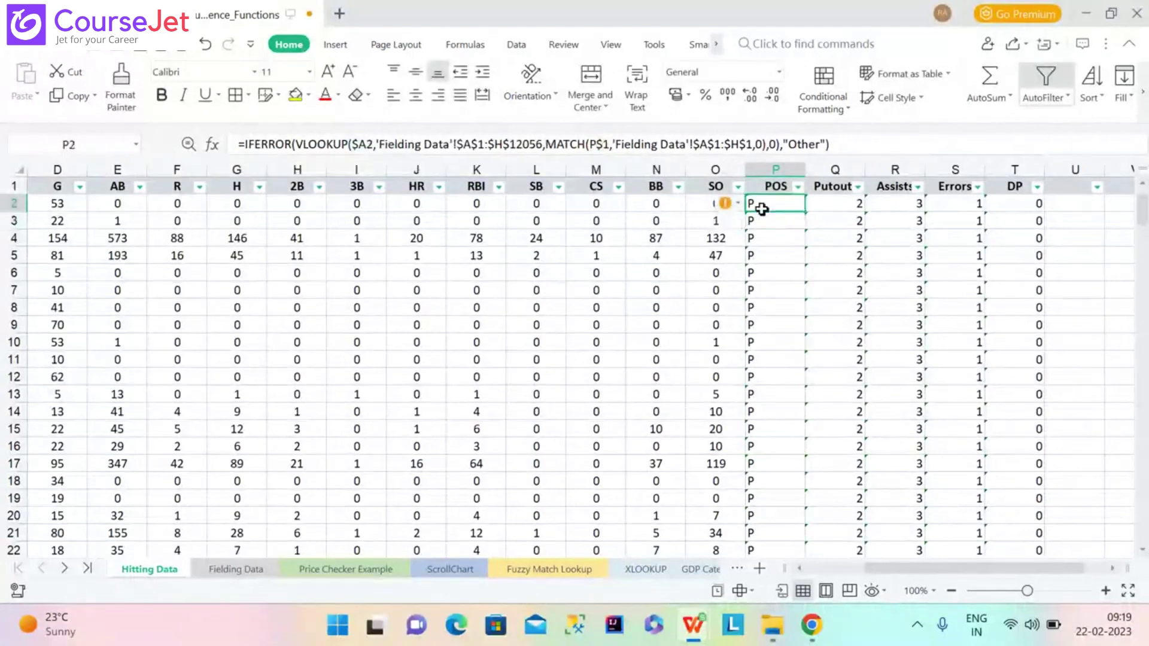
pyautogui.doubleClick(806, 211)
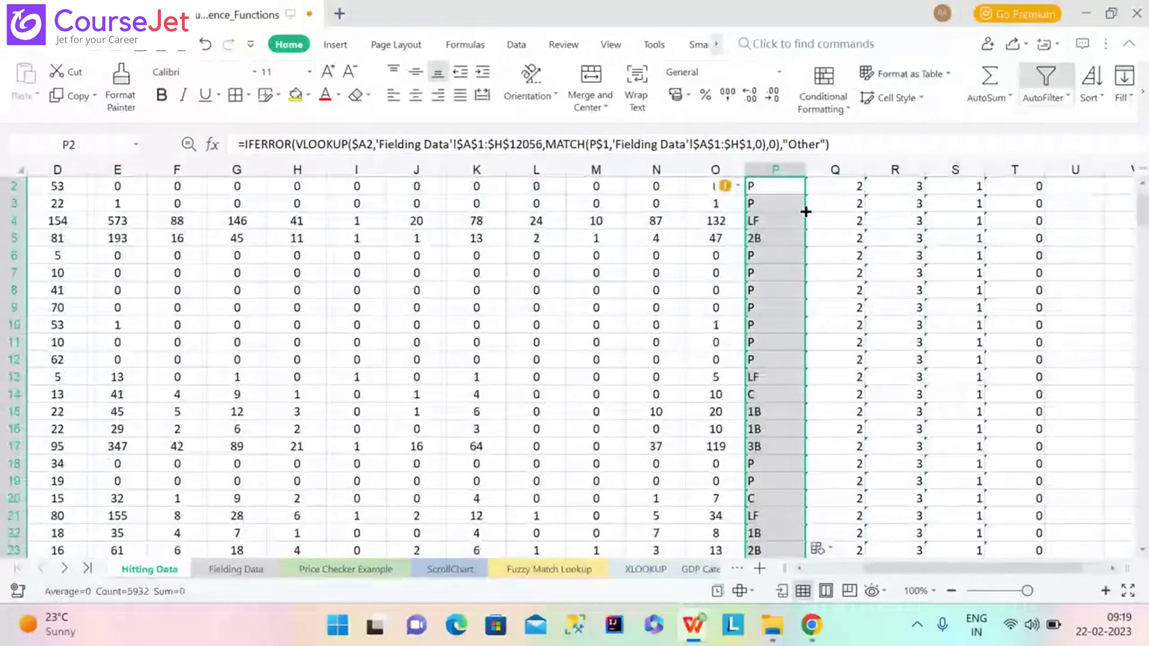
pyautogui.scroll(1, 806, 212)
# Fill P2's formula across to T2 and copy Q2:T2 down the Putout, Assists, Errors and DP columns
pyautogui.click(806, 211)
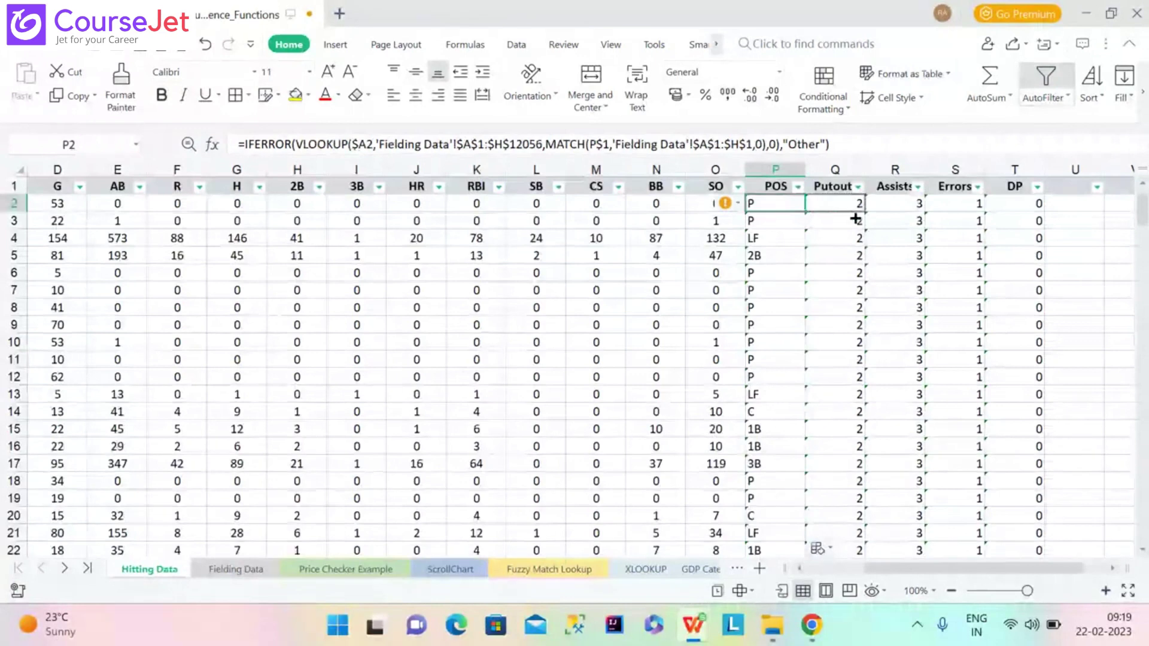
pyautogui.moveTo(855, 219); pyautogui.dragTo(1026, 225)
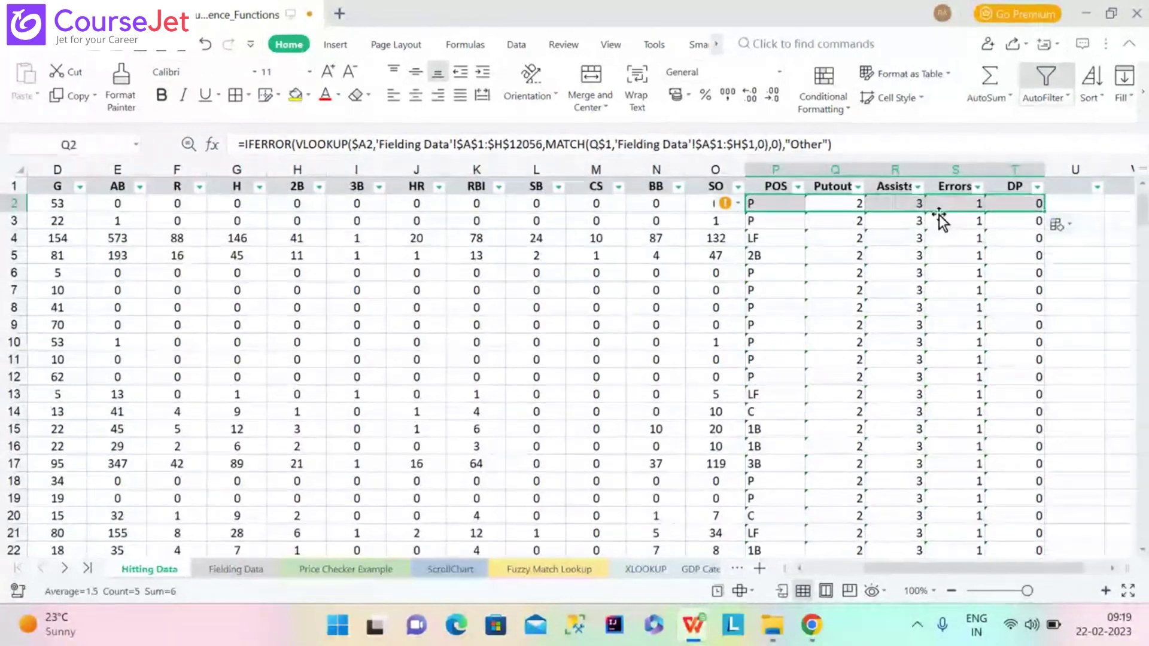
pyautogui.click(848, 234)
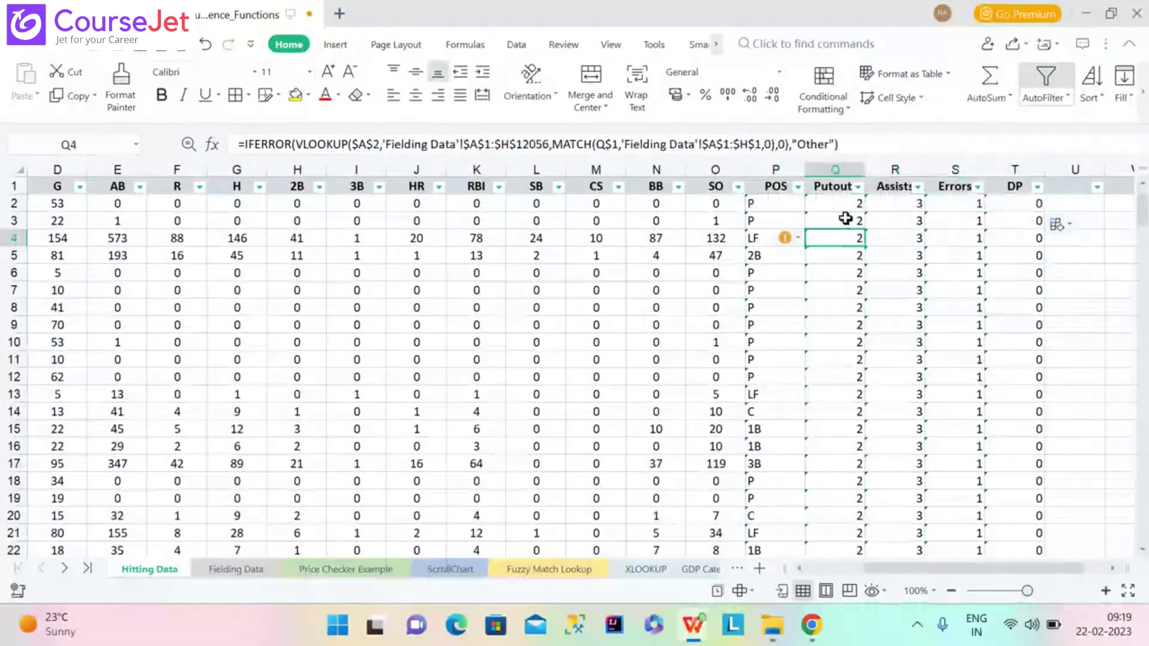
pyautogui.moveTo(845, 219); pyautogui.dragTo(1017, 203)
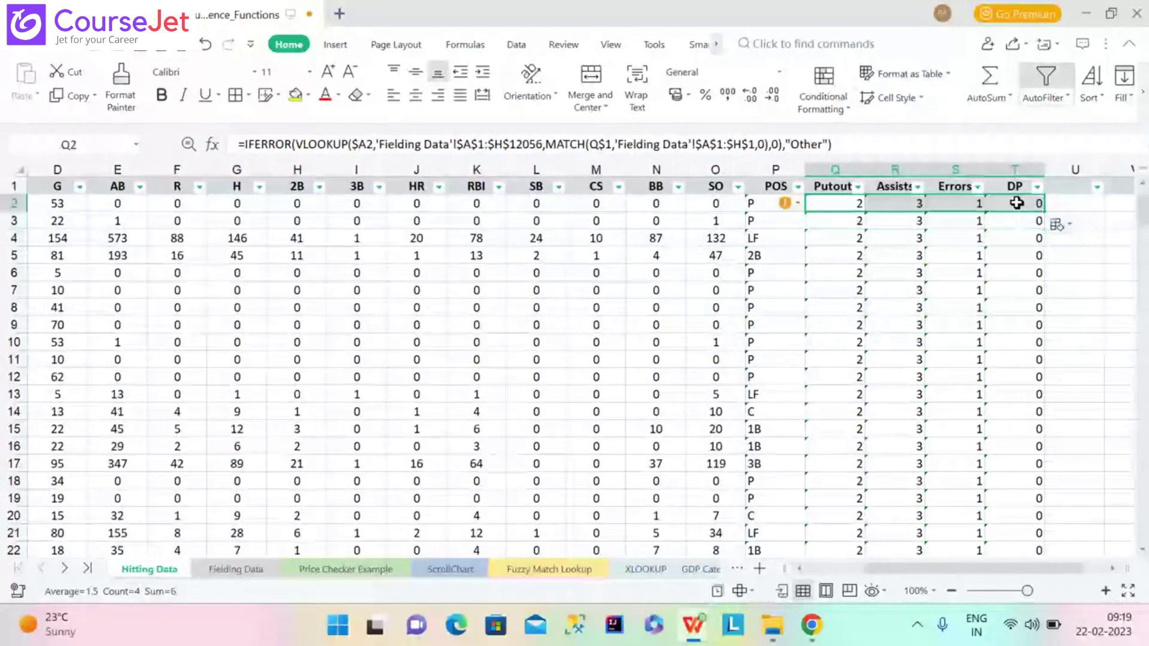
pyautogui.doubleClick(1045, 211)
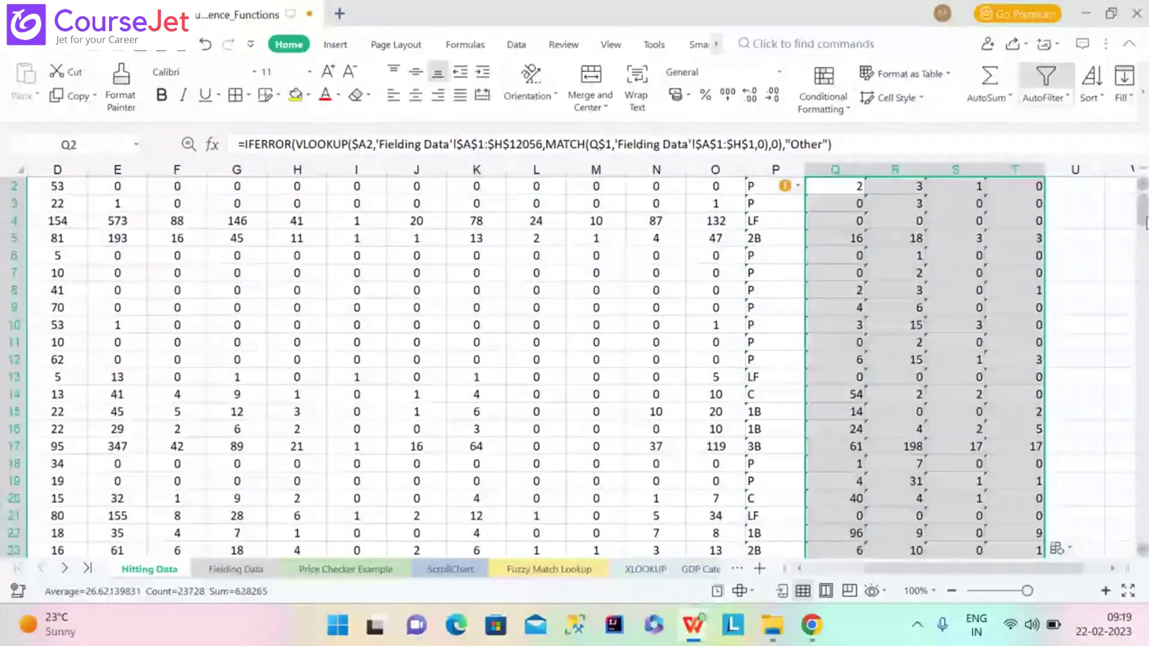
pyautogui.scroll(1, 1146, 223)
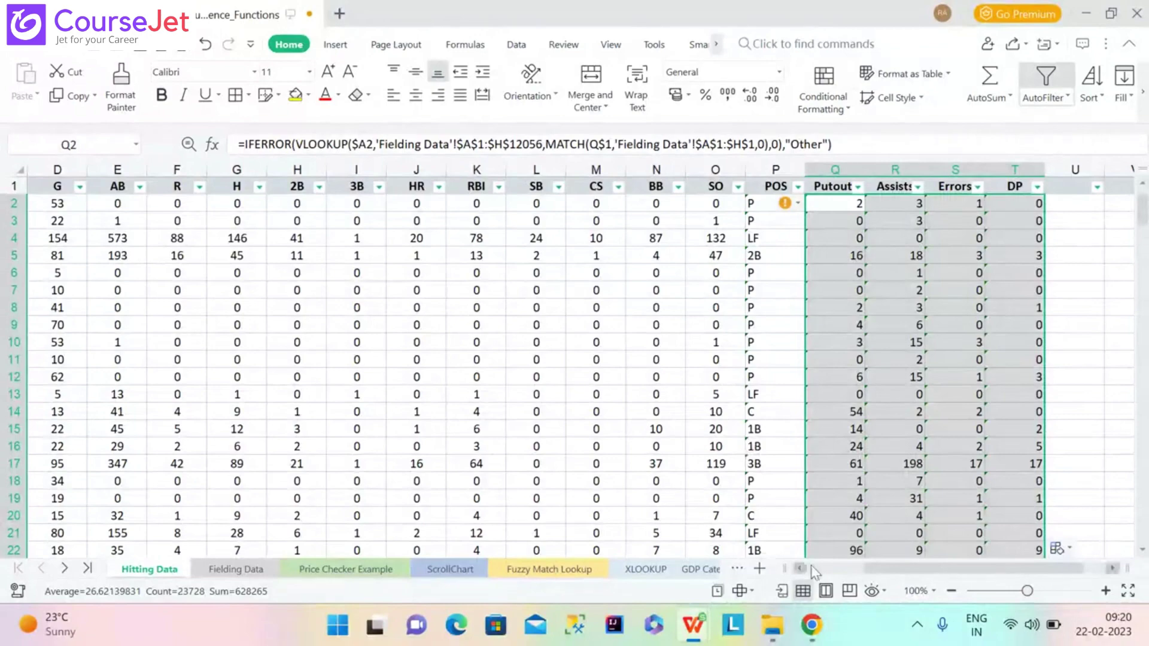
# View the INDEX/MATCH page of Excel_Formulas_&_Functions.pdf and return to the Hitting Data workbook
pyautogui.moveTo(693, 626)
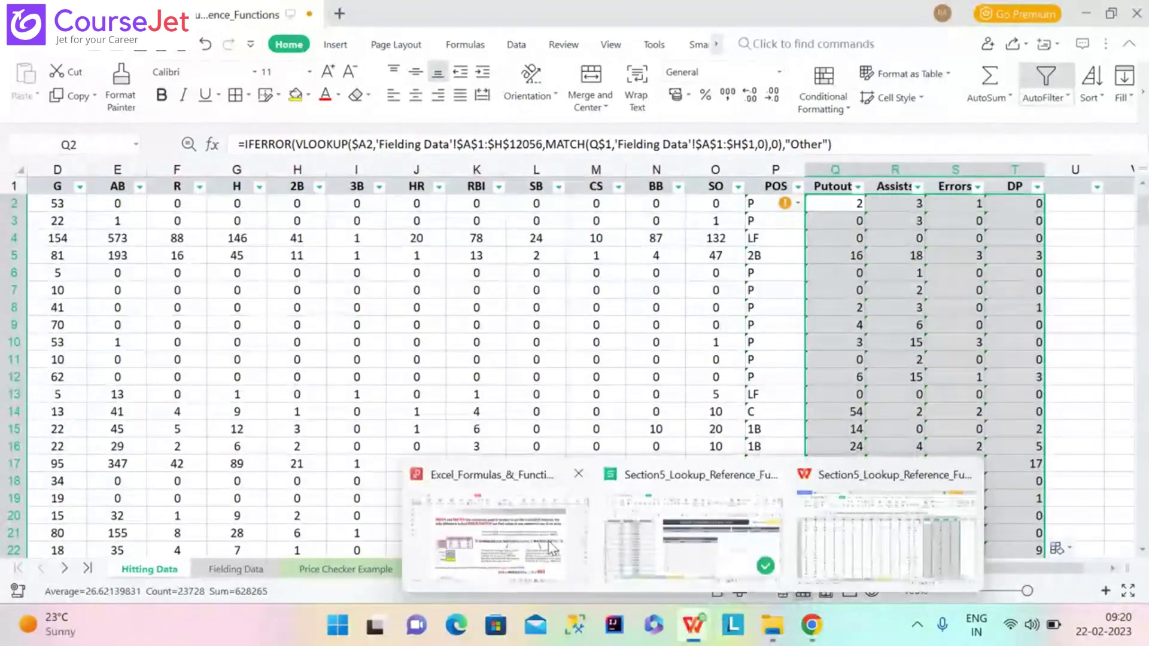
pyautogui.click(509, 526)
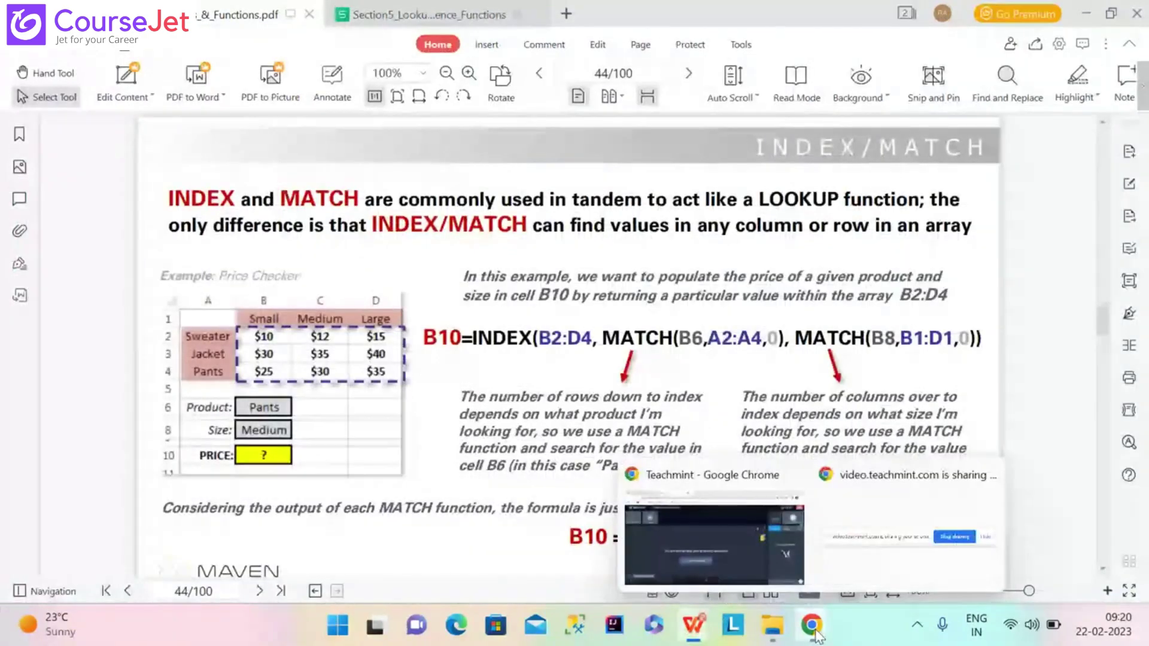
pyautogui.moveTo(696, 623)
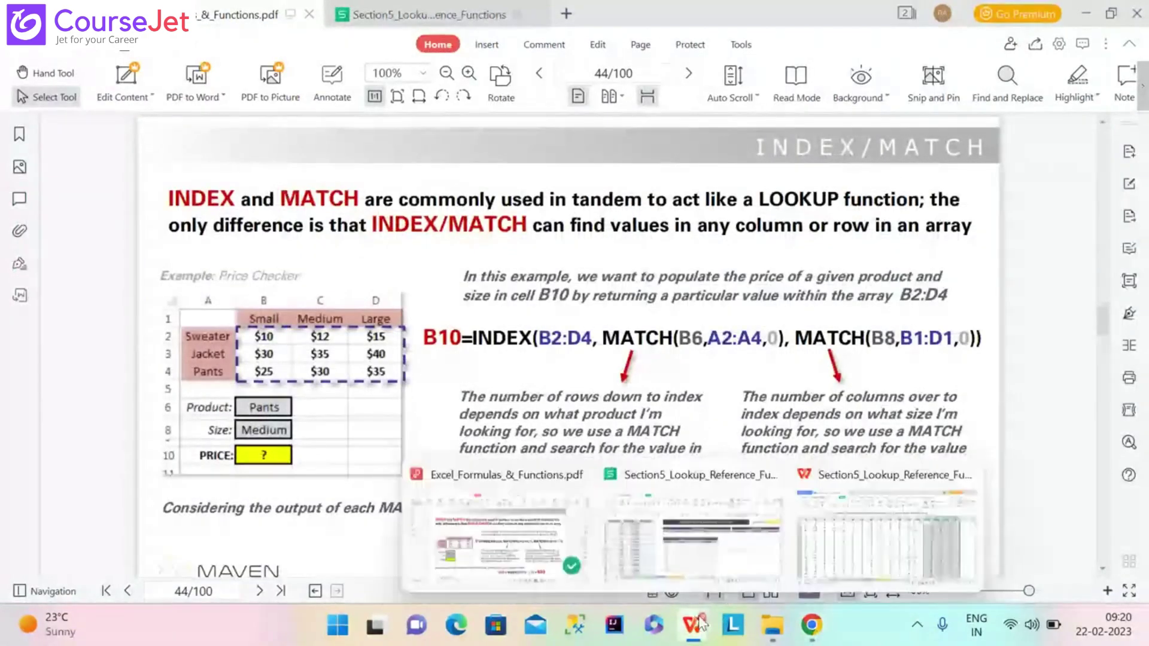
pyautogui.click(847, 546)
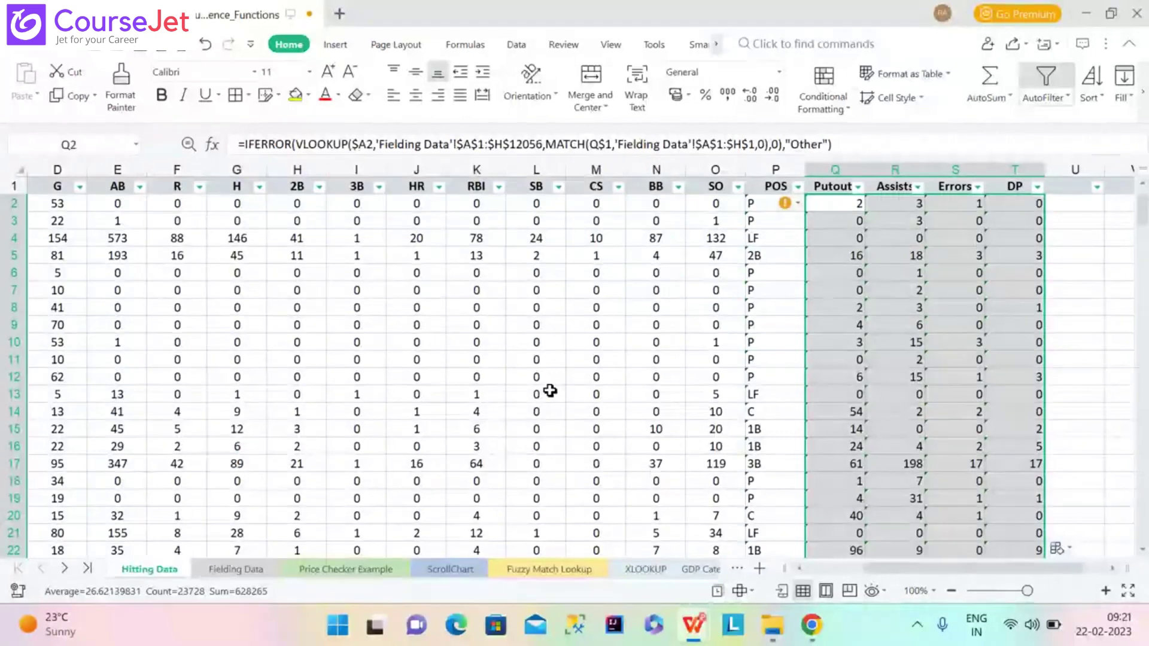
# Compare the keys in A4 and A5 of the Fielding Data sheet with the POS entries in D4 and D5
pyautogui.click(257, 576)
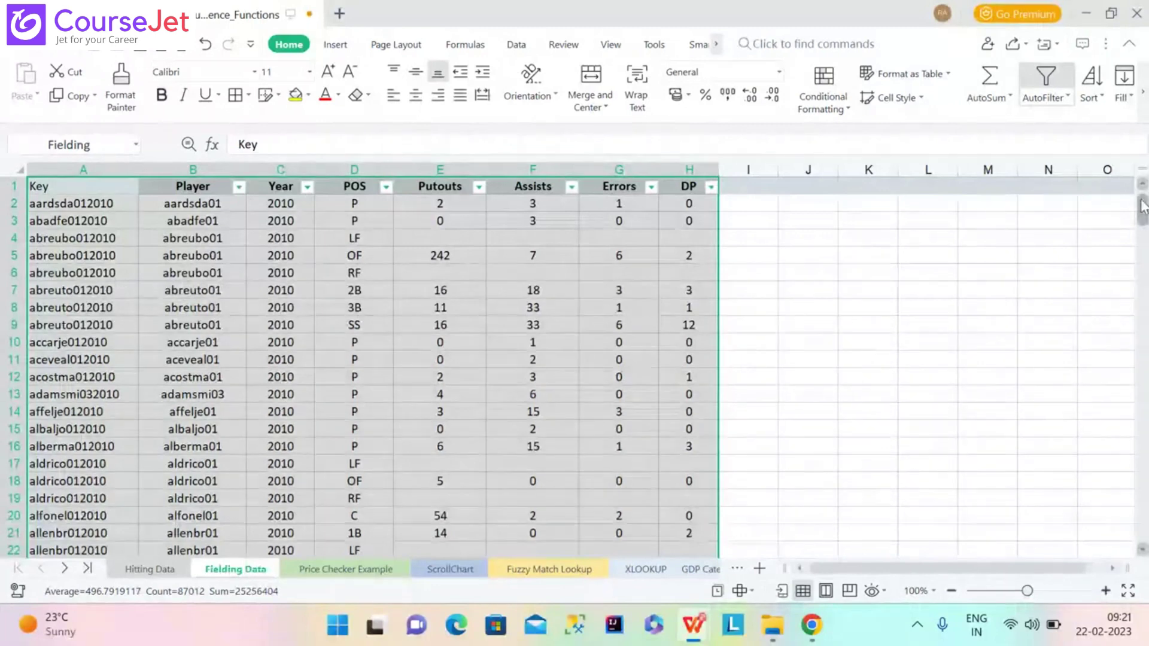
pyautogui.click(763, 307)
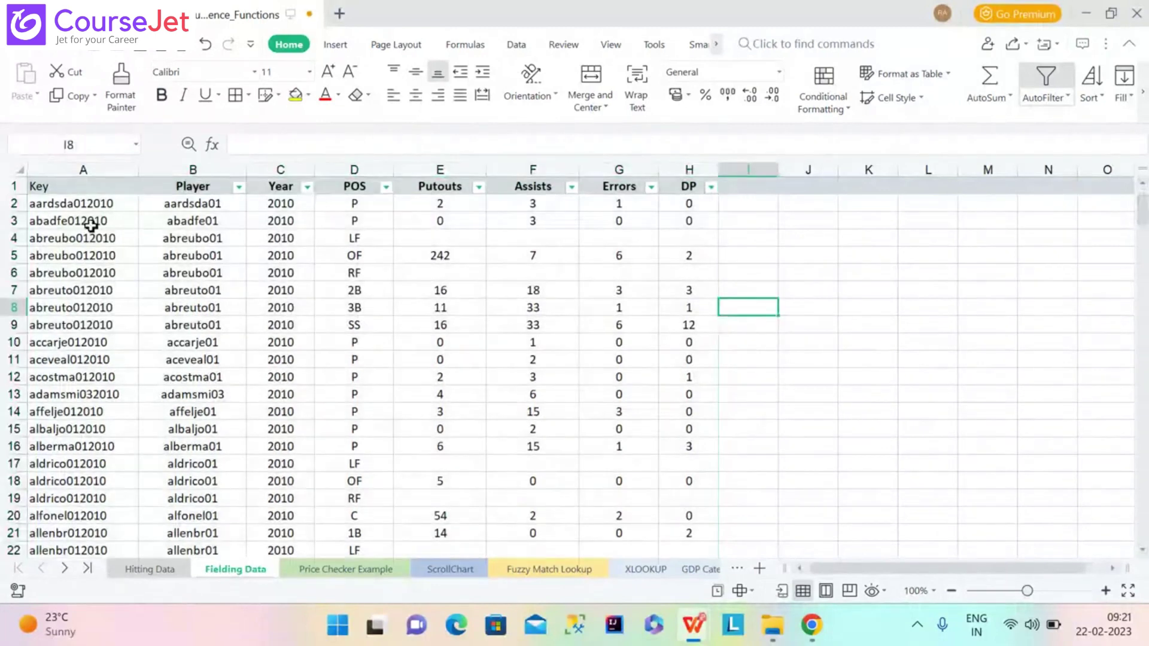
pyautogui.click(112, 241)
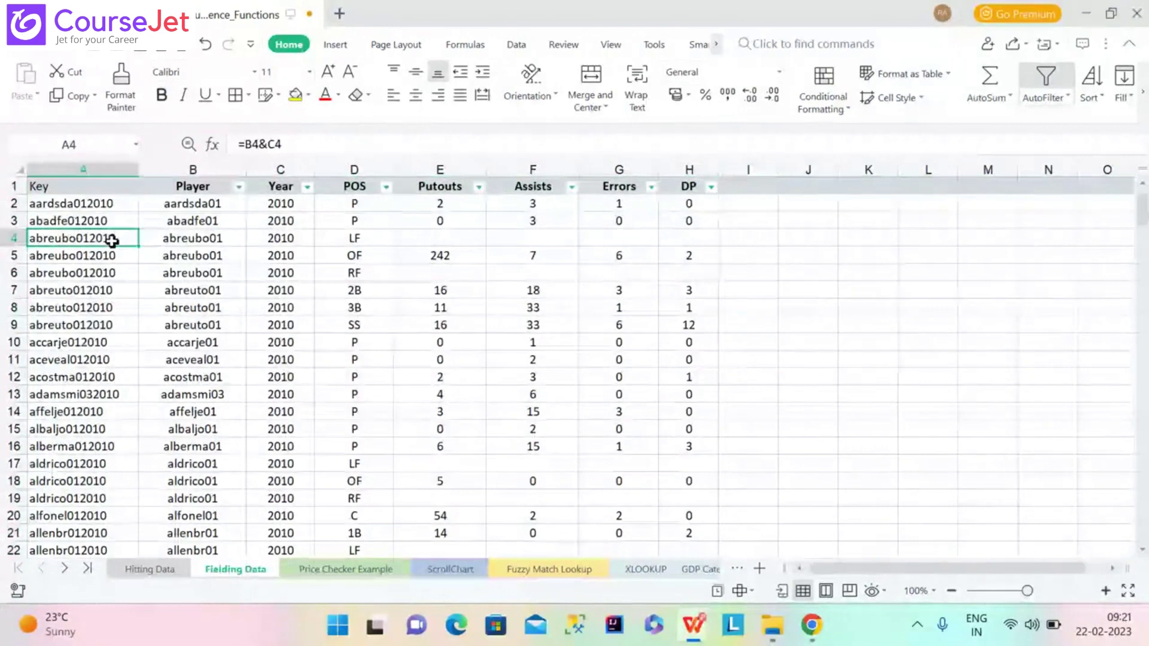
pyautogui.click(90, 252)
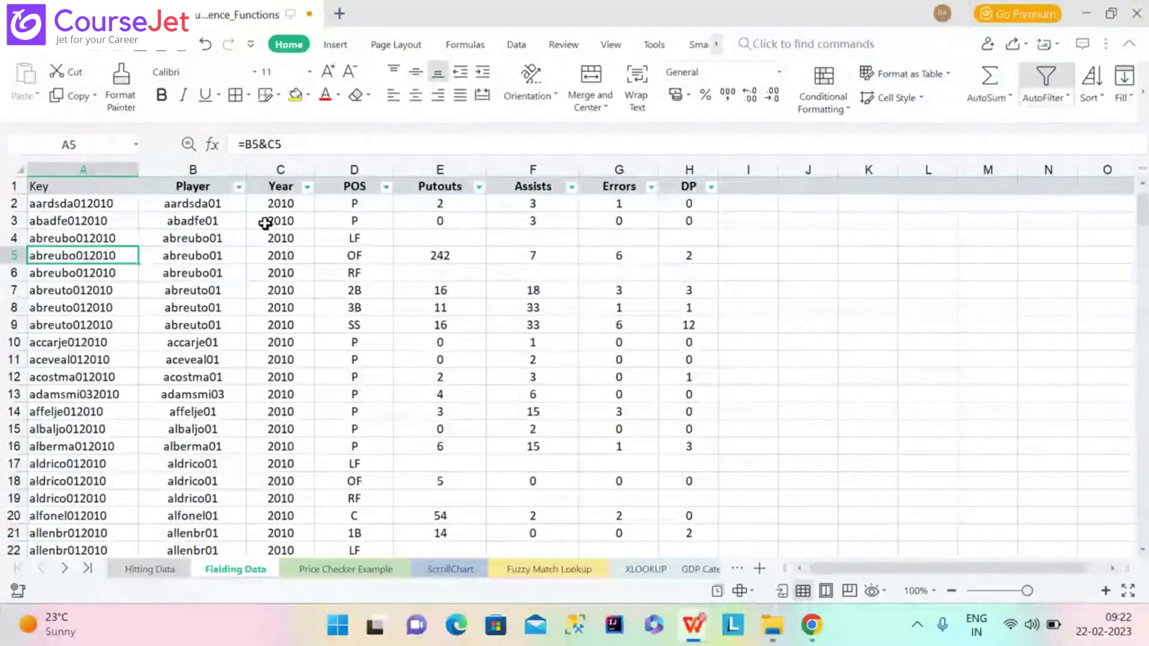
pyautogui.click(372, 237)
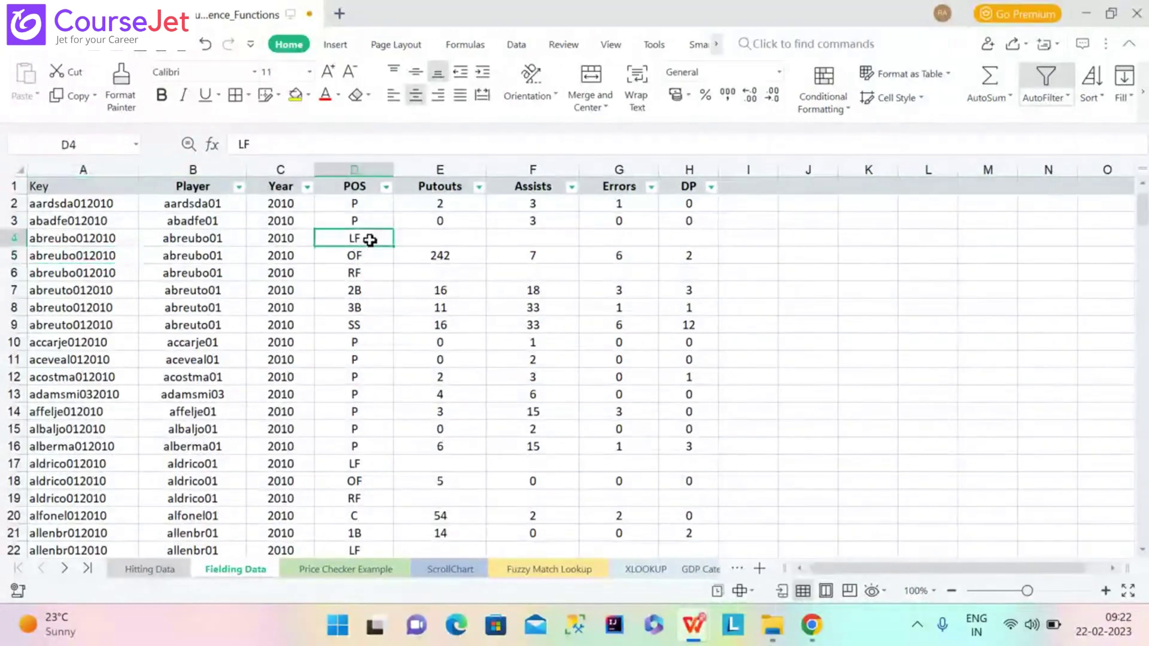
pyautogui.click(366, 257)
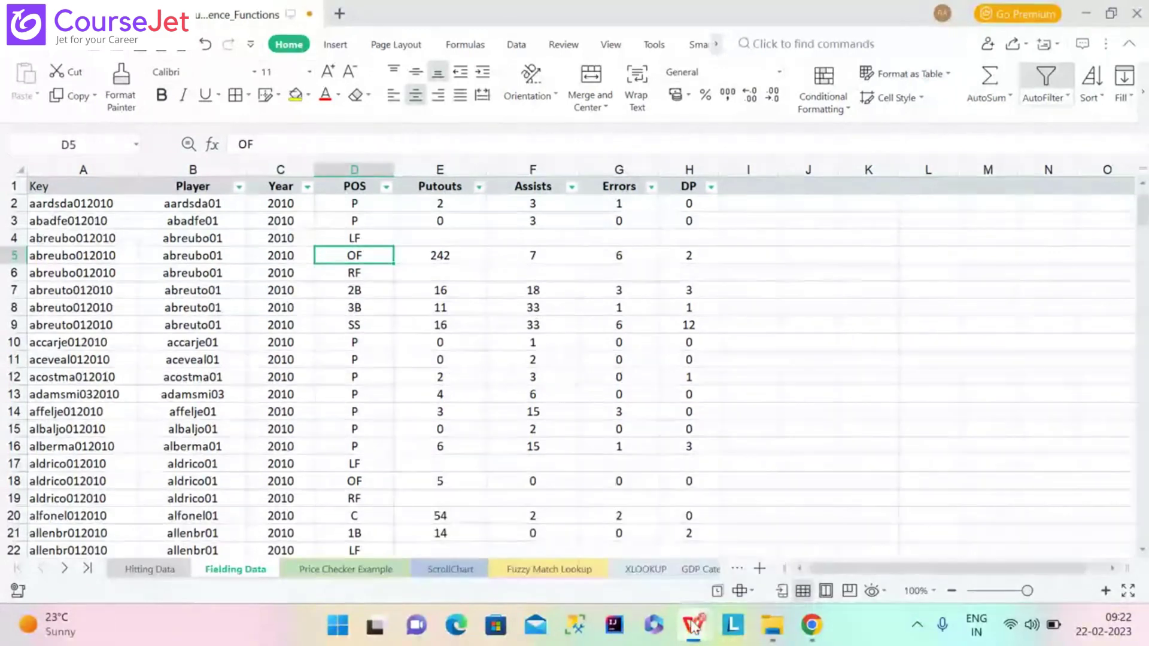
# Switch to Excel_Formulas_&_Functions.pdf and go to the XLOOKUP syntax slide on page 45
pyautogui.moveTo(693, 626)
pyautogui.click(517, 537)
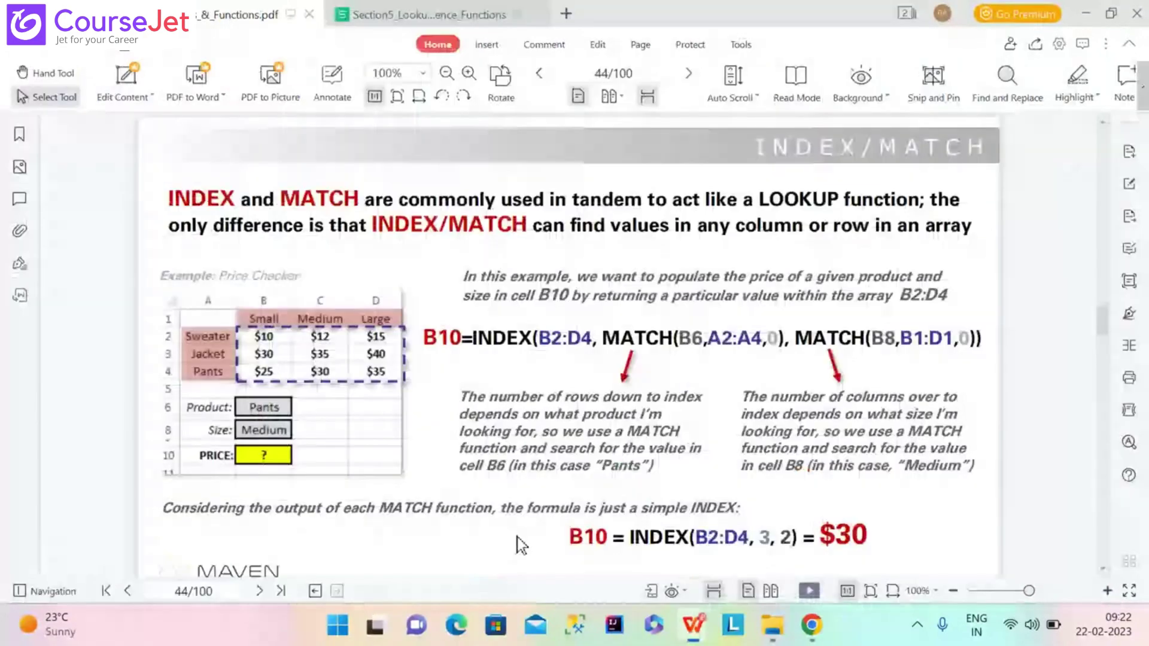
pyautogui.click(258, 592)
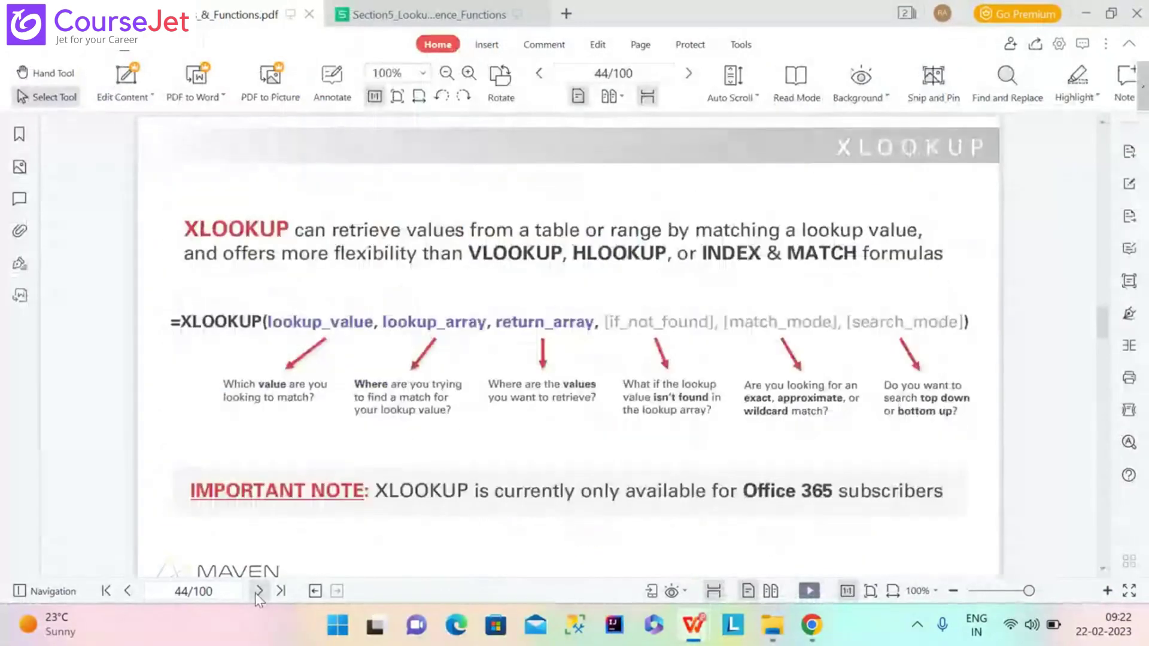
pyautogui.click(258, 592)
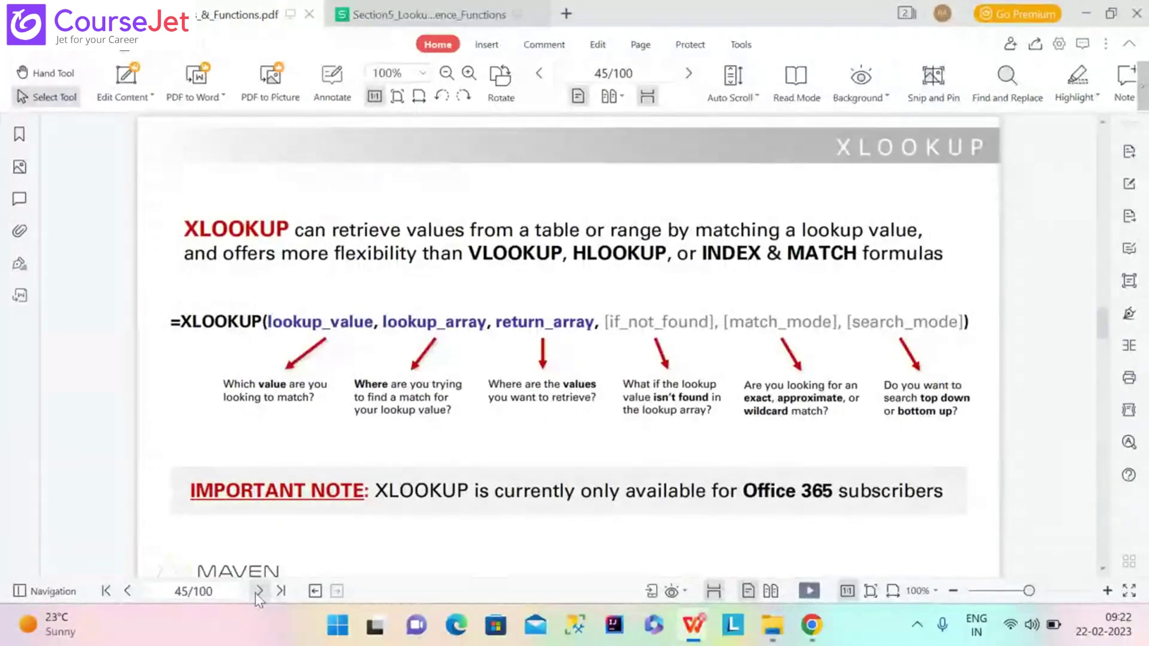
pyautogui.moveTo(684, 631)
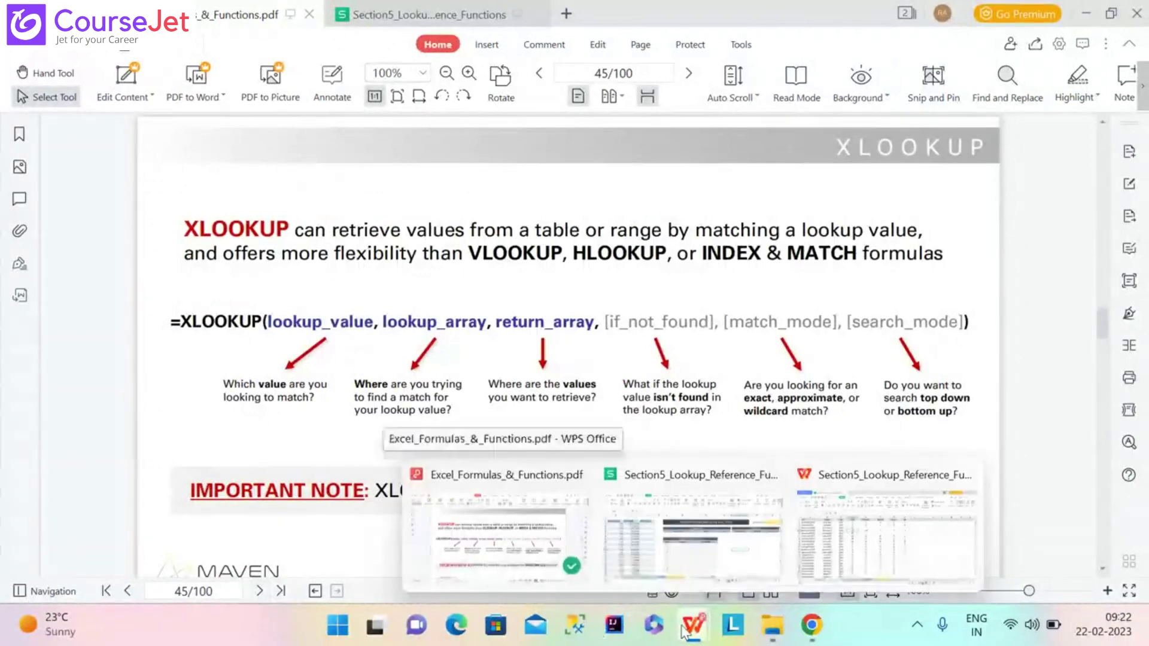
pyautogui.click(790, 528)
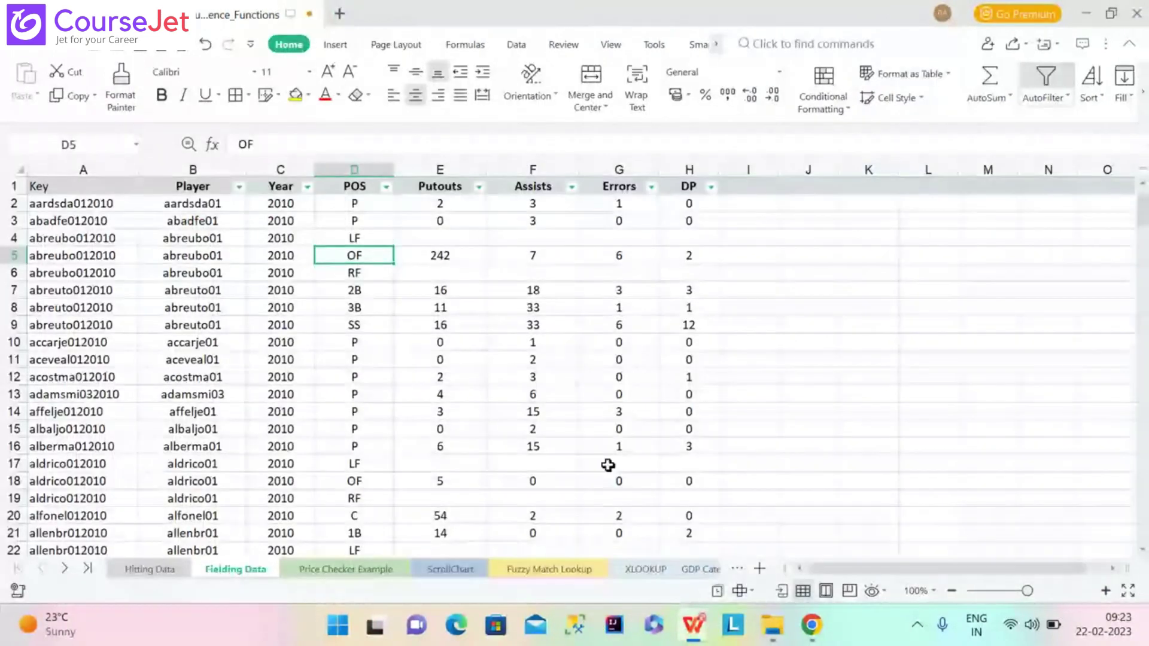
pyautogui.moveTo(708, 628)
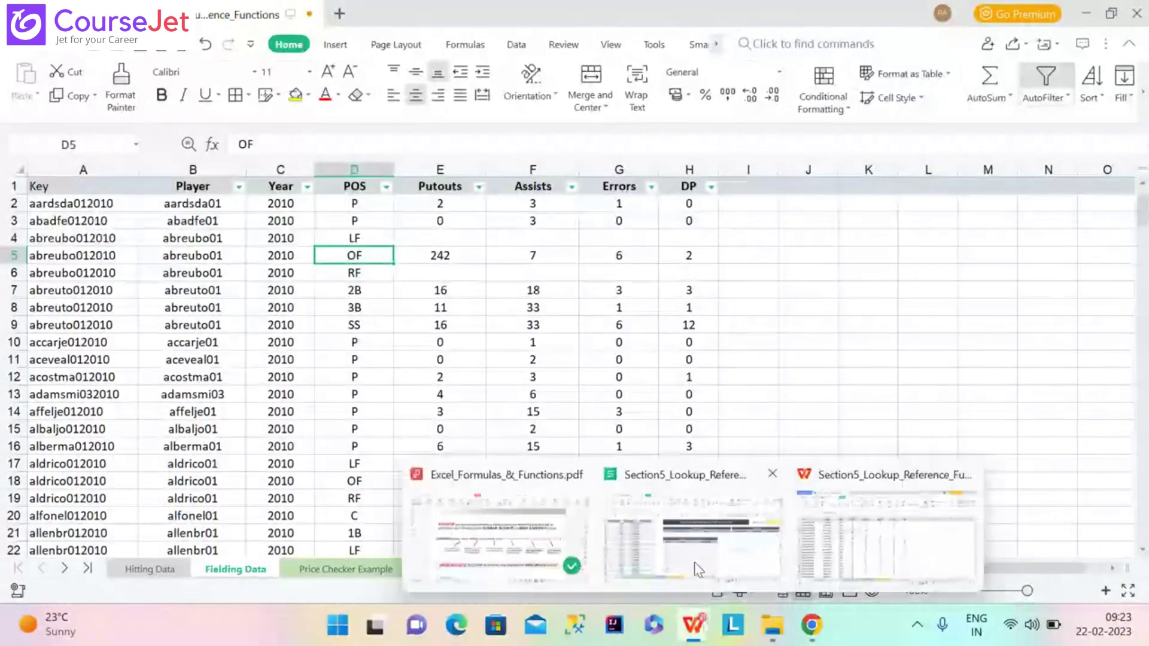
pyautogui.click(706, 628)
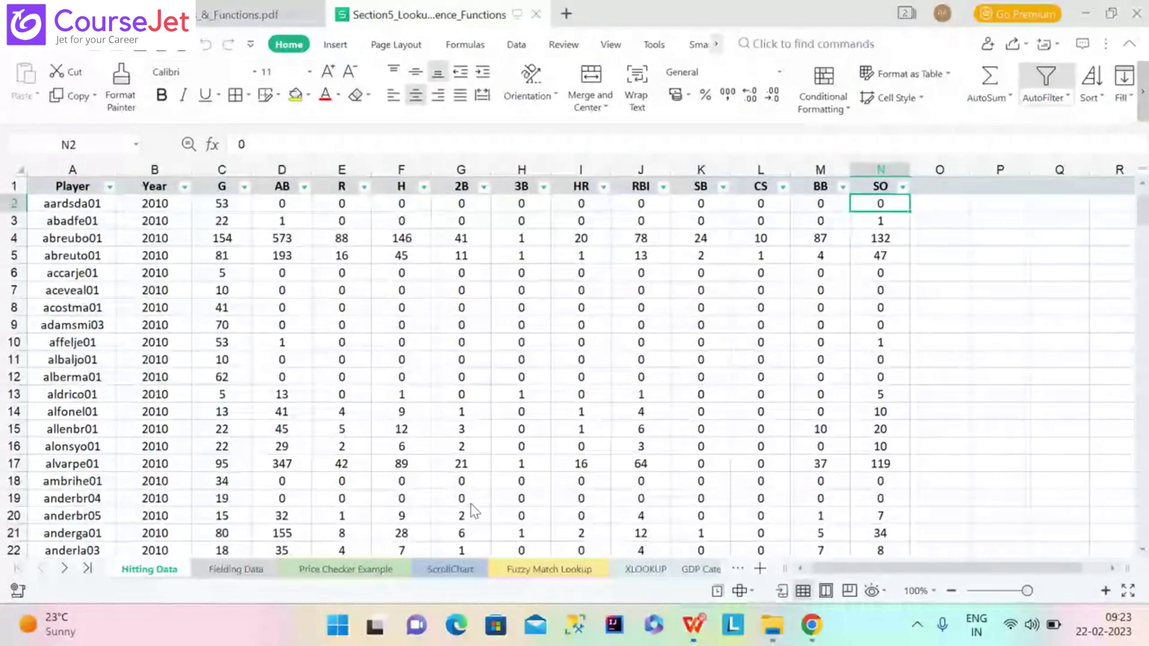
pyautogui.hotkey('ctrl', 'Tab')
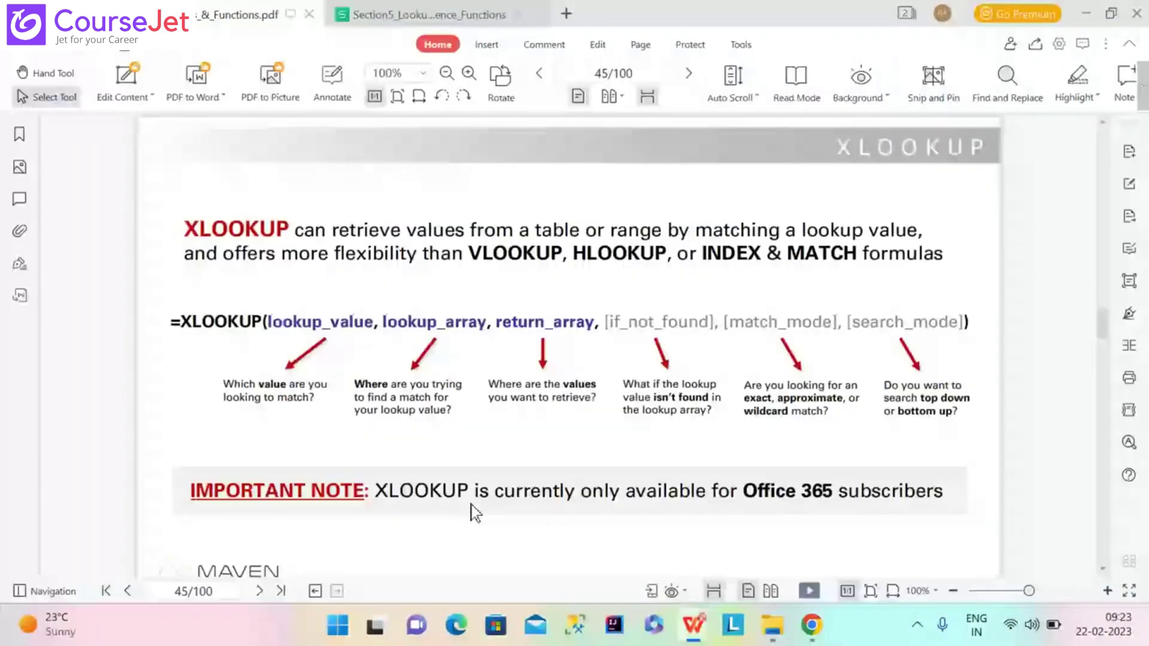
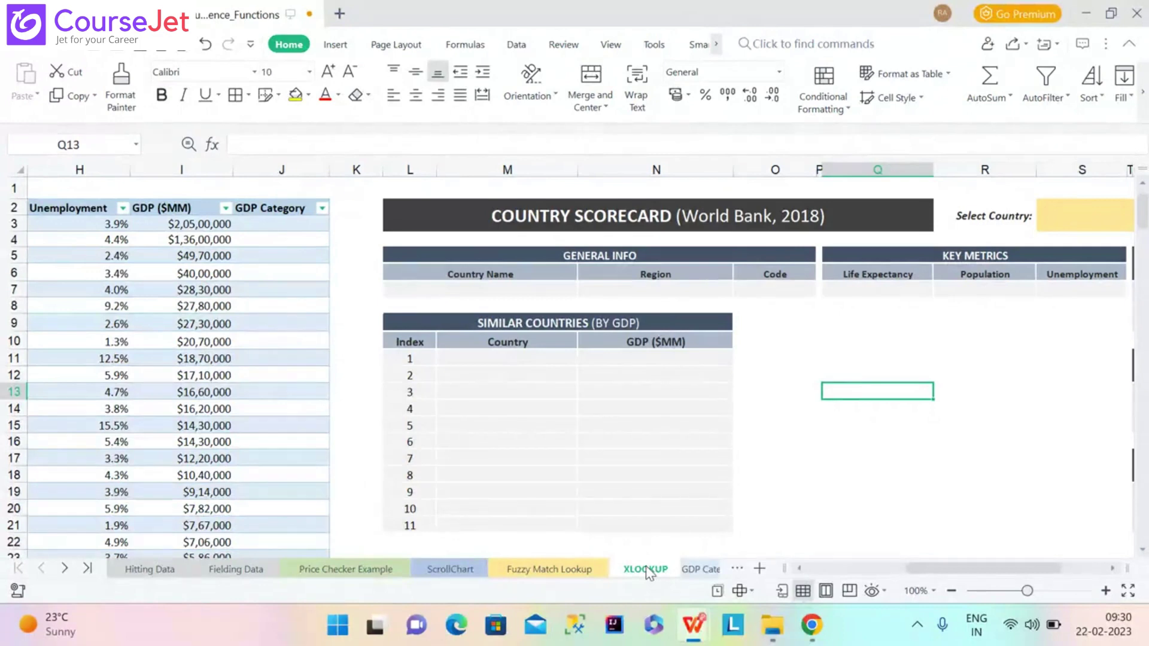
# Examine the XLOOKUP sheet's Country Scorecard layout and the country data table beside it
pyautogui.moveTo(924, 565)
pyautogui.mouseDown()
pyautogui.moveTo(1003, 559)
pyautogui.moveTo(913, 550)
pyautogui.mouseUp()
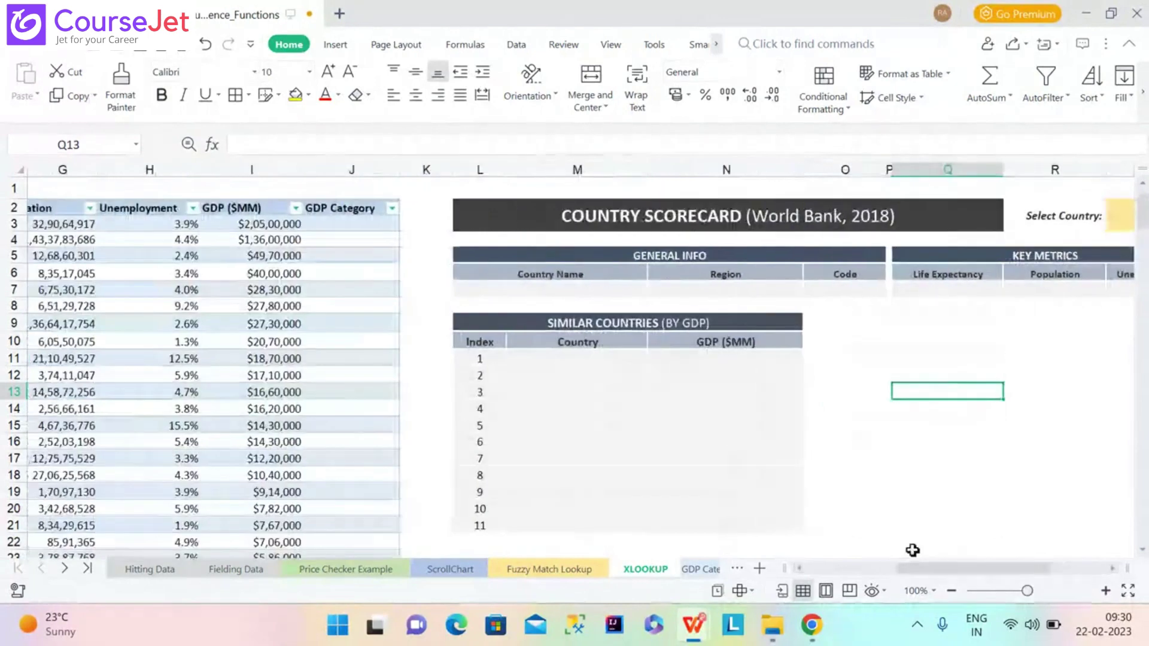
pyautogui.click(1007, 452)
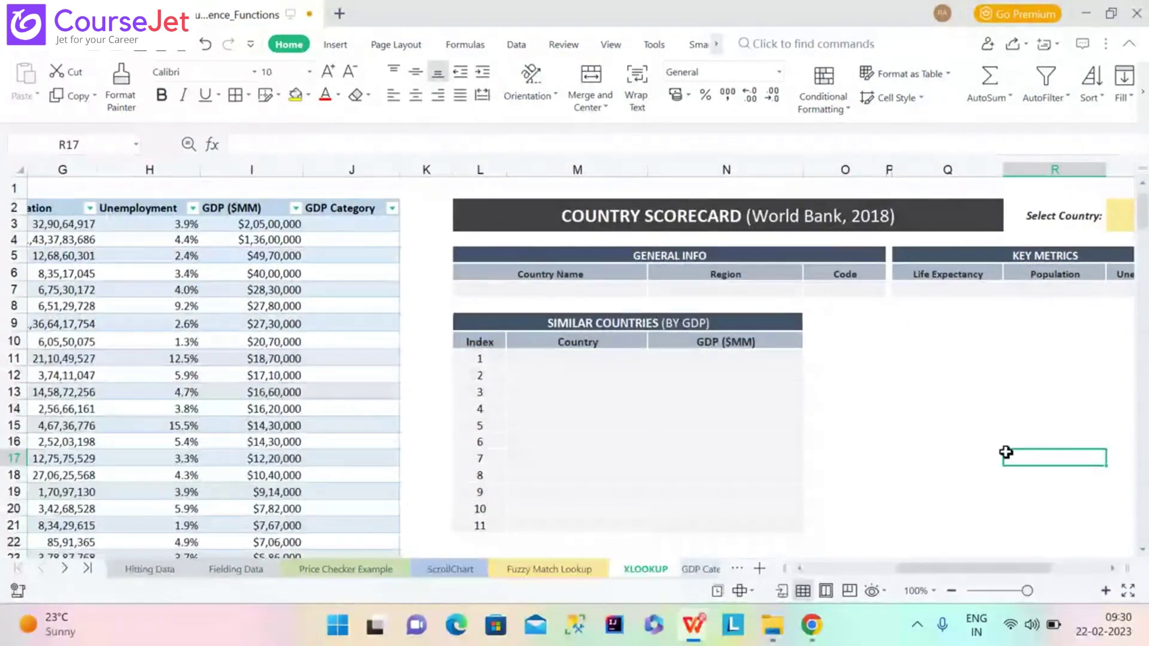
pyautogui.moveTo(947, 570); pyautogui.dragTo(989, 568)
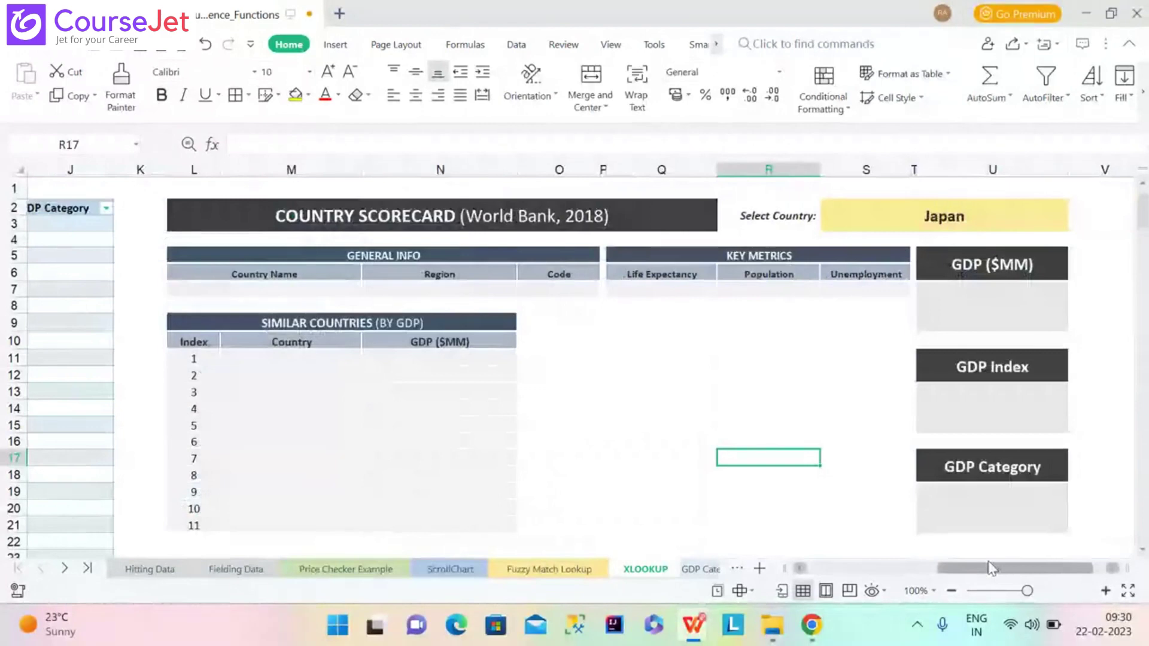
pyautogui.moveTo(989, 567); pyautogui.dragTo(985, 569)
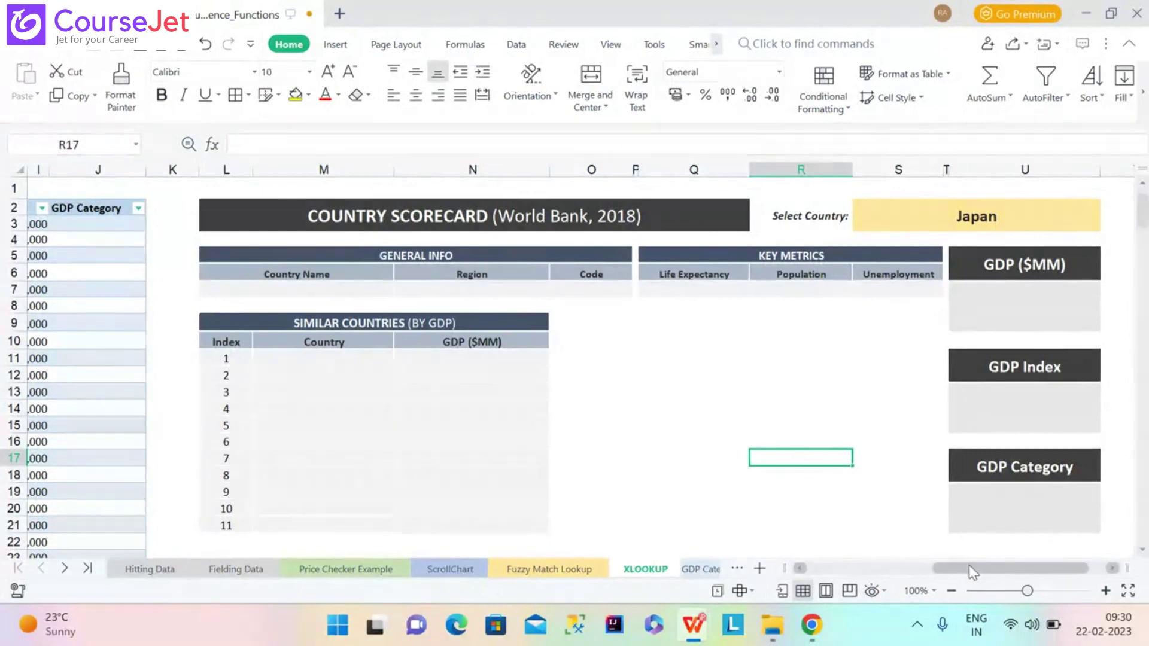
pyautogui.moveTo(968, 565); pyautogui.dragTo(922, 569)
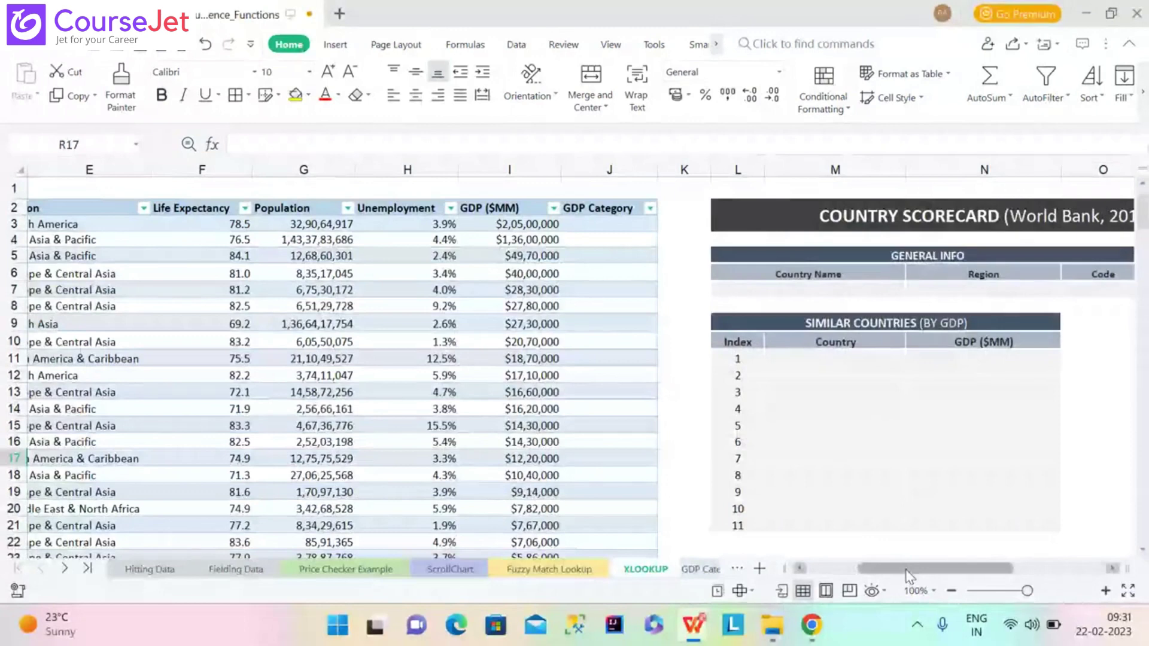
# Review the Country Scorecard's General Info, Key Metrics, Similar Countries and GDP sections and return to the country data table
pyautogui.moveTo(906, 570); pyautogui.dragTo(946, 569)
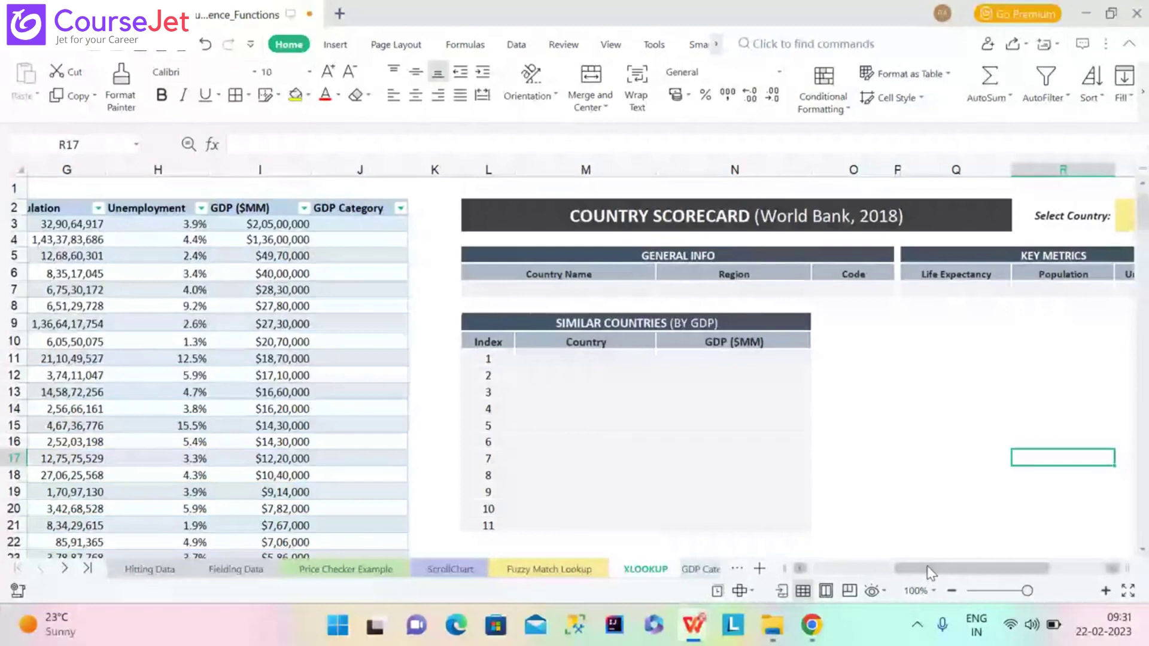
pyautogui.moveTo(928, 571); pyautogui.dragTo(962, 576)
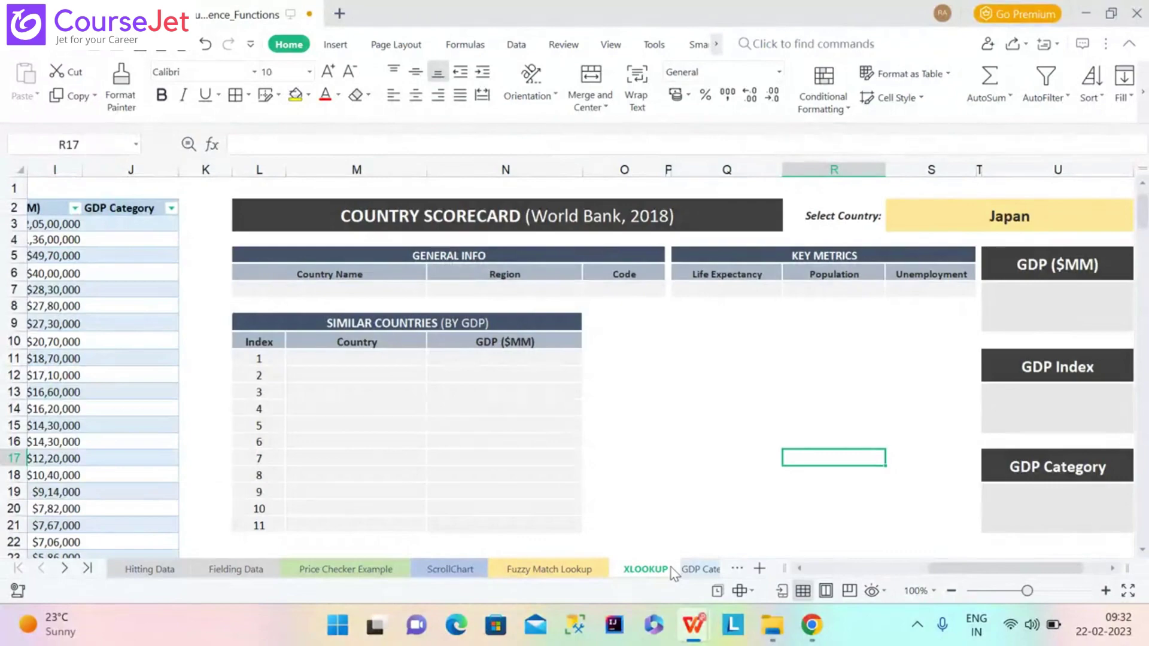
pyautogui.moveTo(986, 575); pyautogui.dragTo(809, 598)
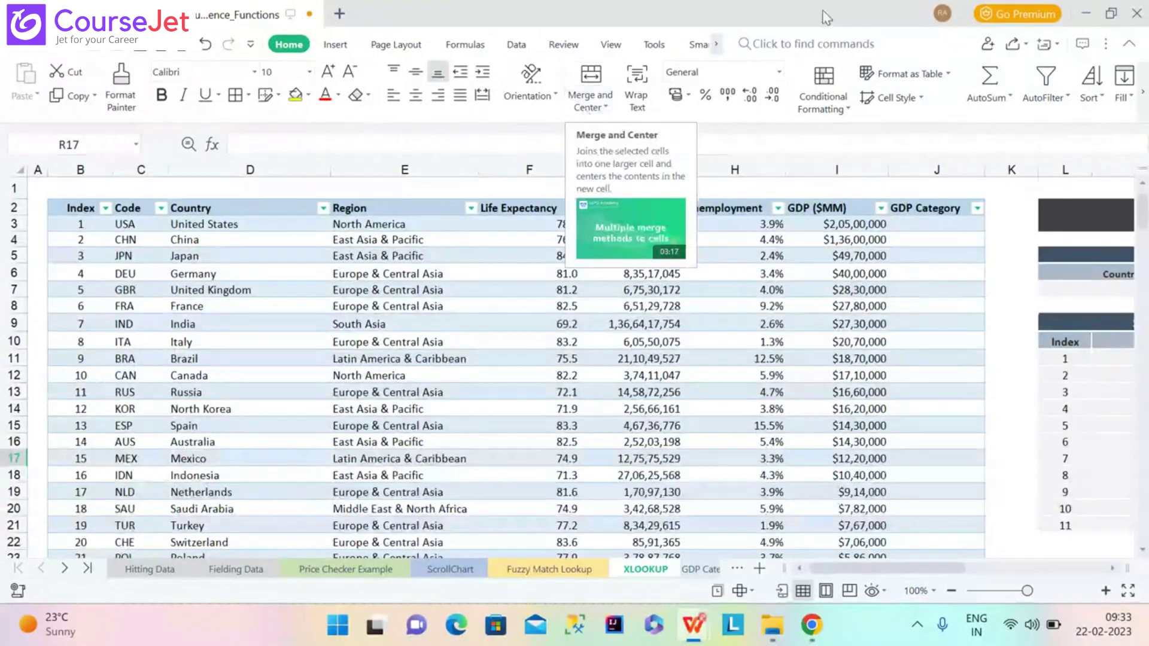
# Look through the page layout, tools and Smart Toolbox commands for a table design option
pyautogui.click(718, 47)
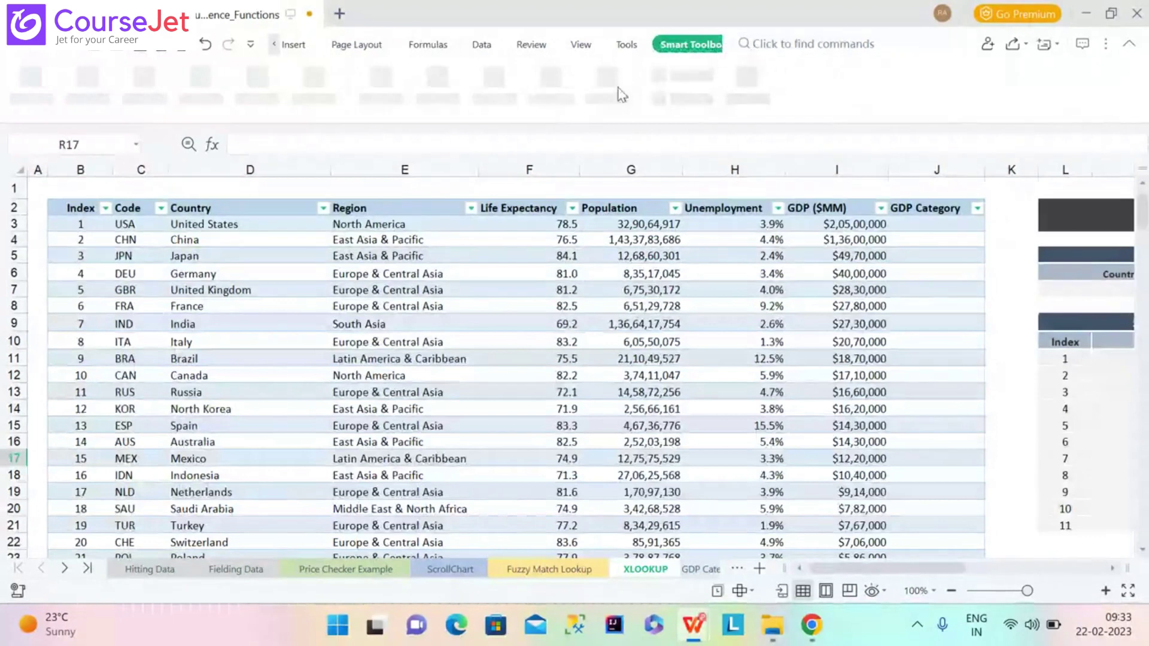
pyautogui.click(269, 47)
pyautogui.click(271, 47)
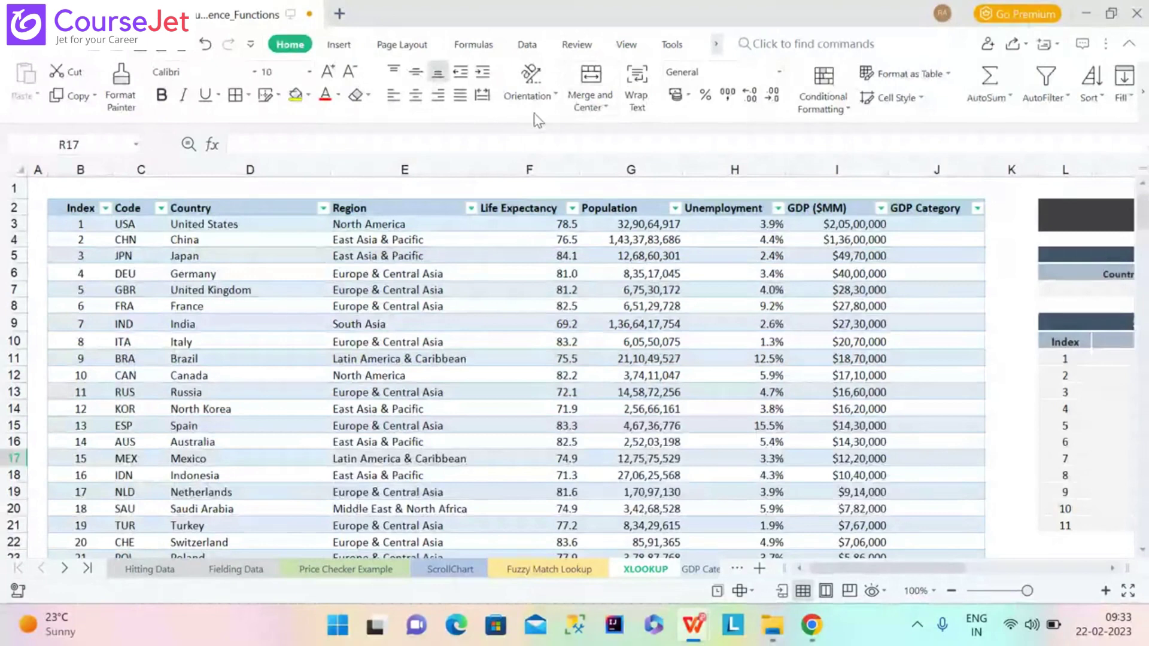
pyautogui.click(409, 47)
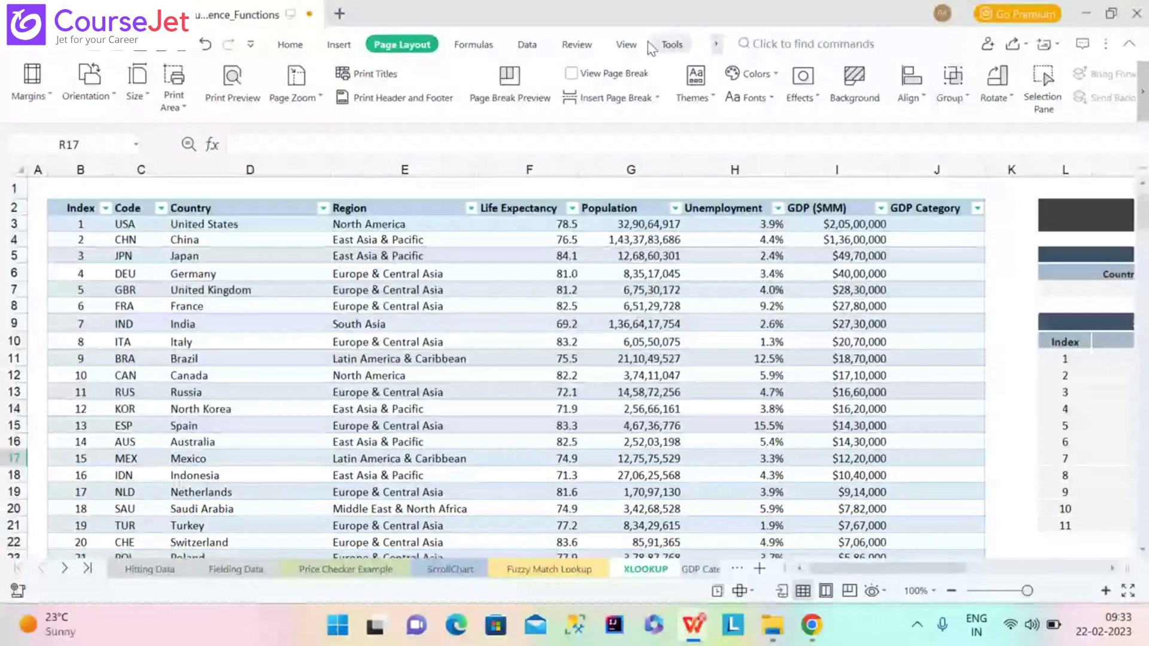
pyautogui.click(664, 45)
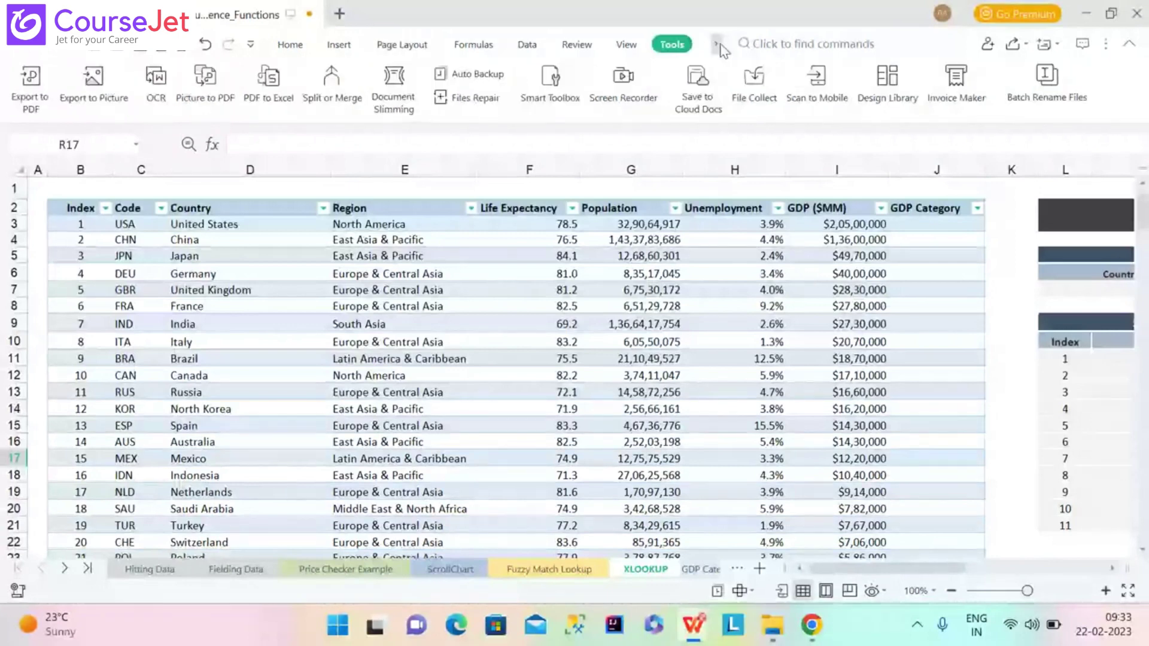
pyautogui.click(718, 45)
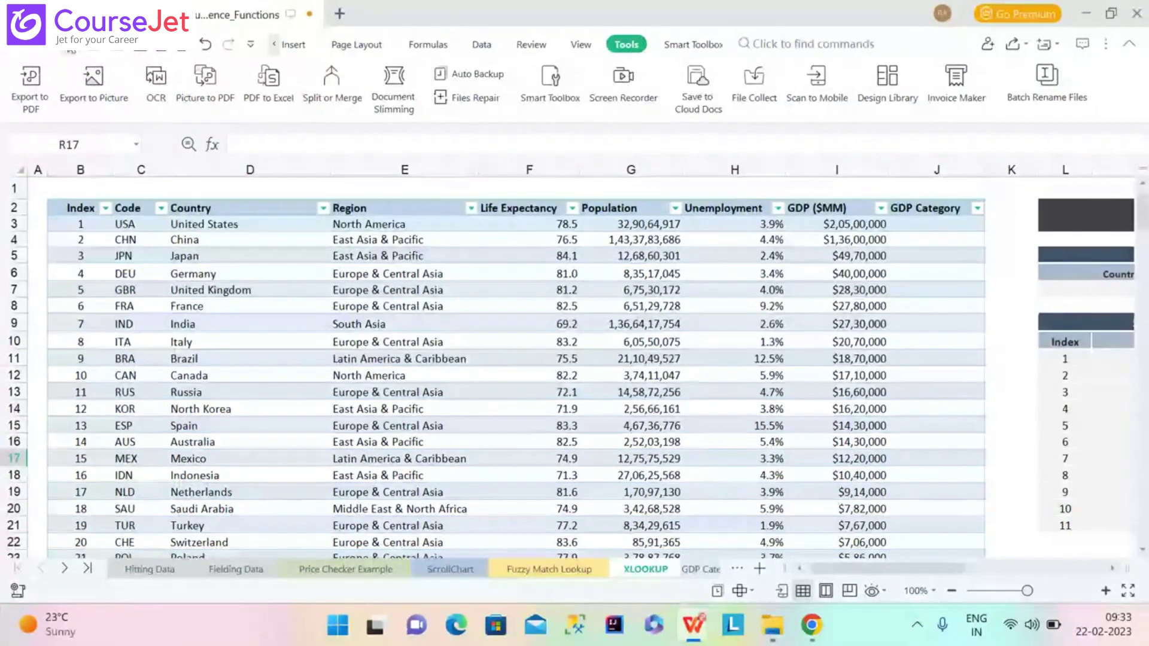
pyautogui.click(70, 48)
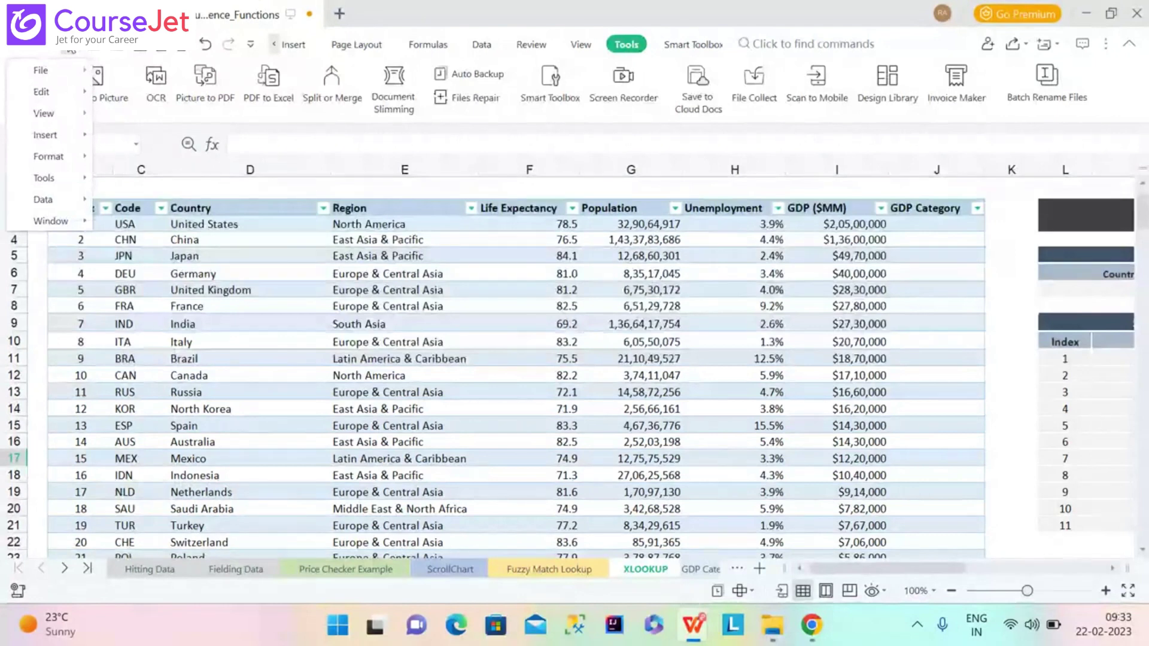
pyautogui.moveTo(53, 179)
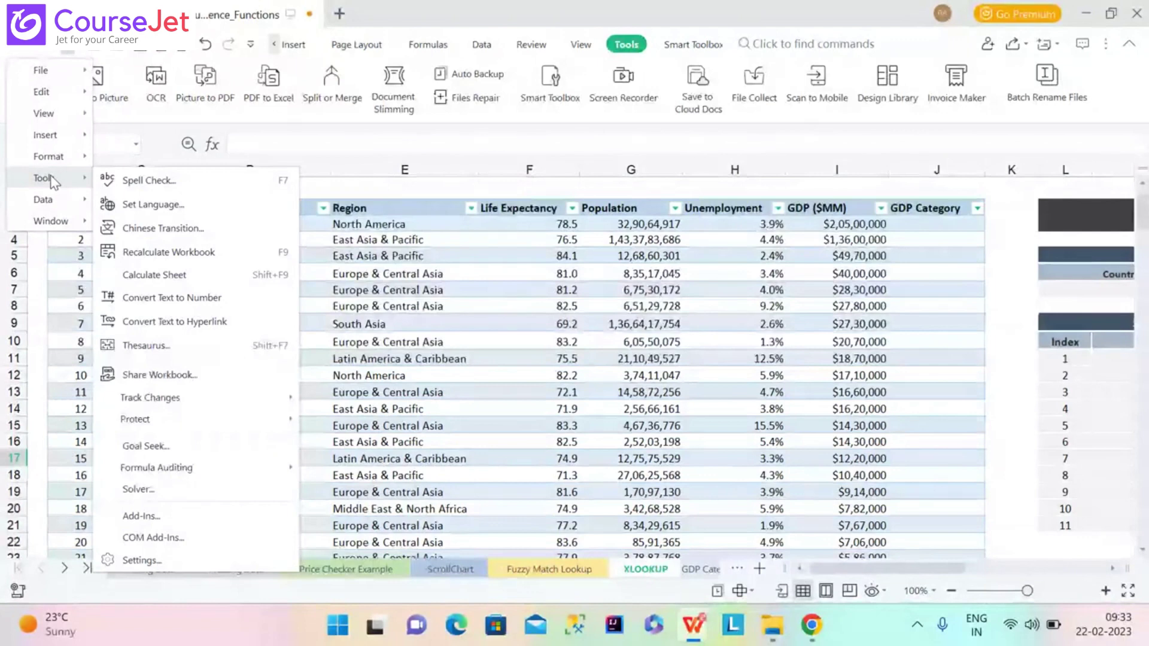
pyautogui.click(706, 48)
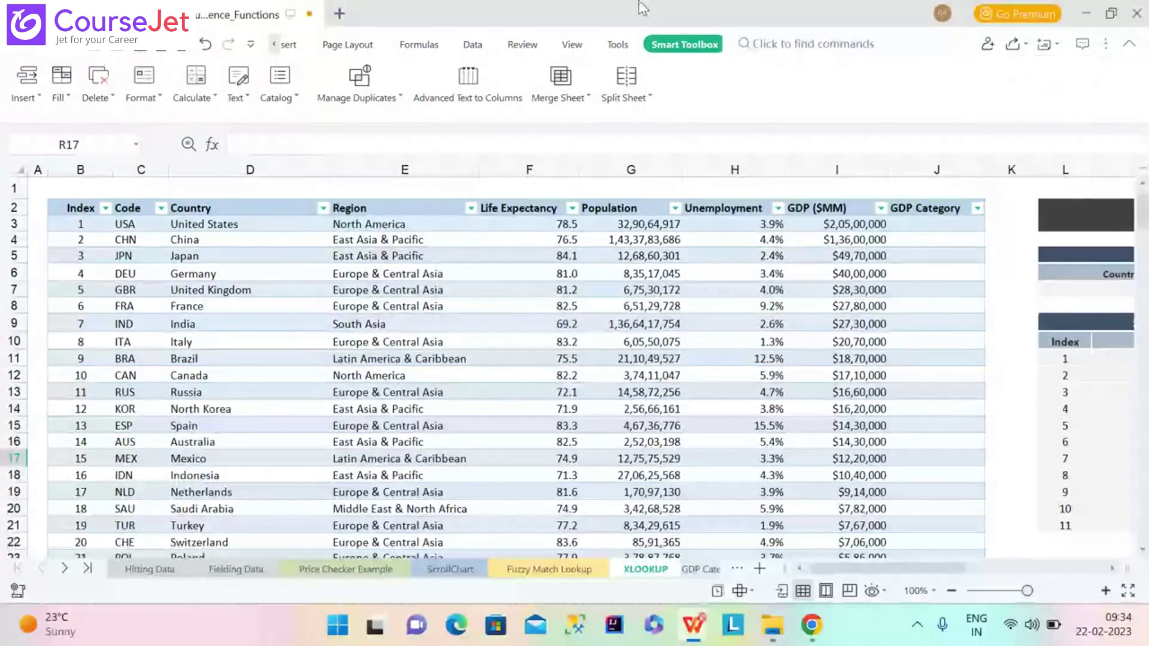
# Check the data, review and view commands for a table design option
pyautogui.scroll(4, 656, 80)
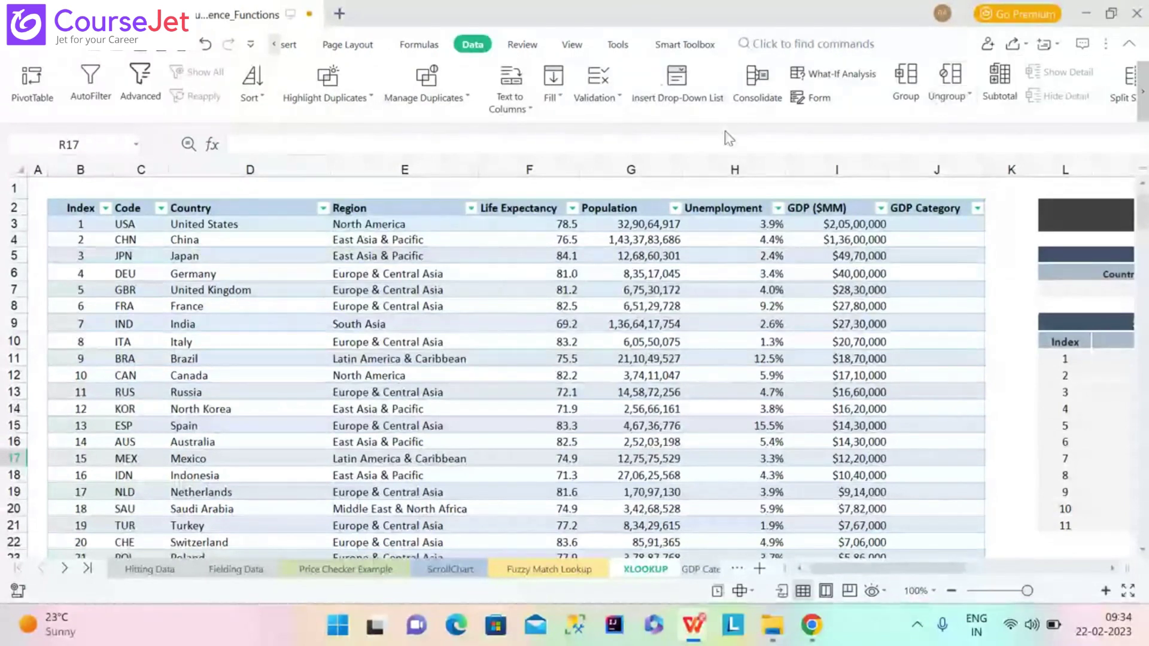
pyautogui.click(1145, 95)
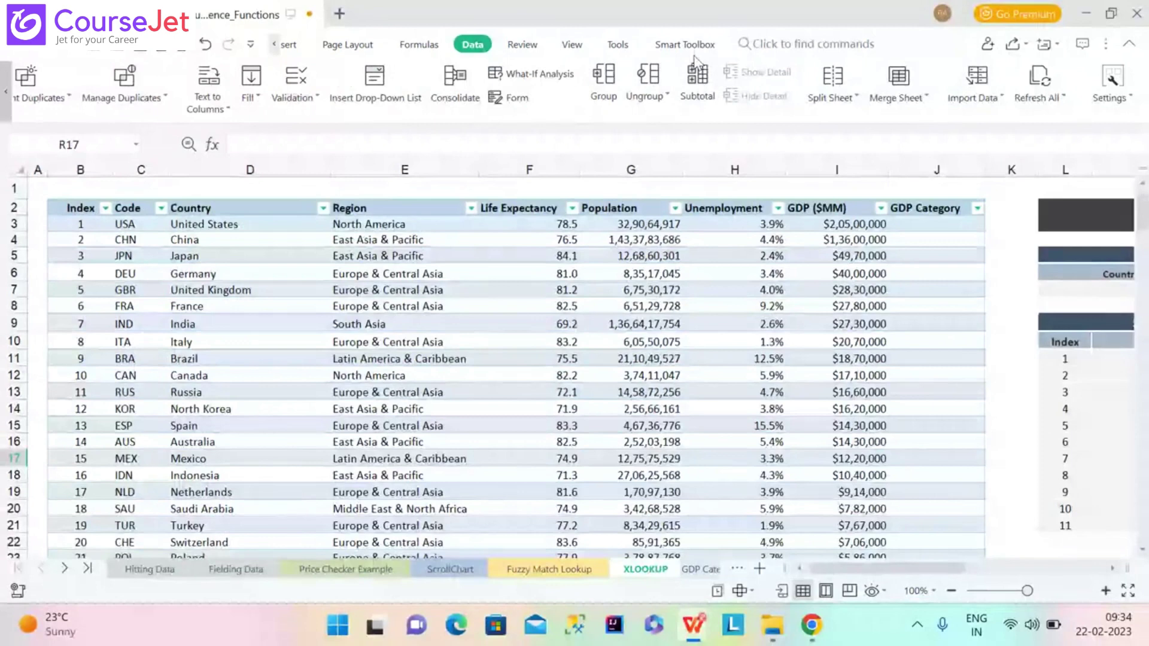
pyautogui.scroll(-1, 696, 59)
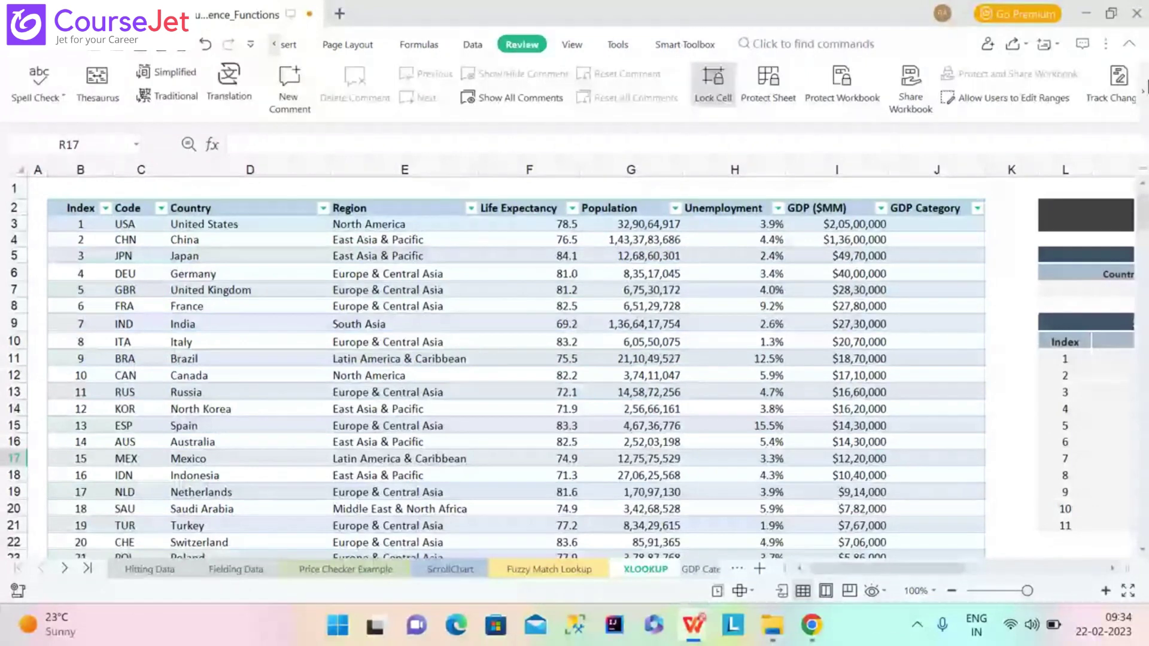
pyautogui.scroll(-1, 712, 84)
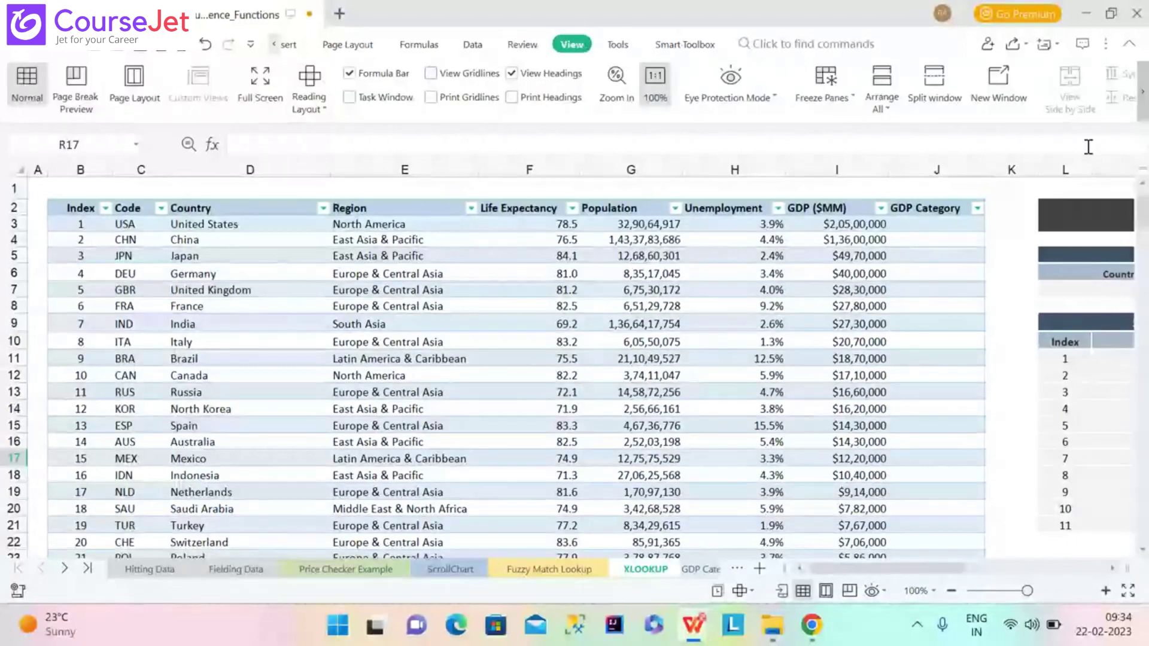
pyautogui.click(1144, 92)
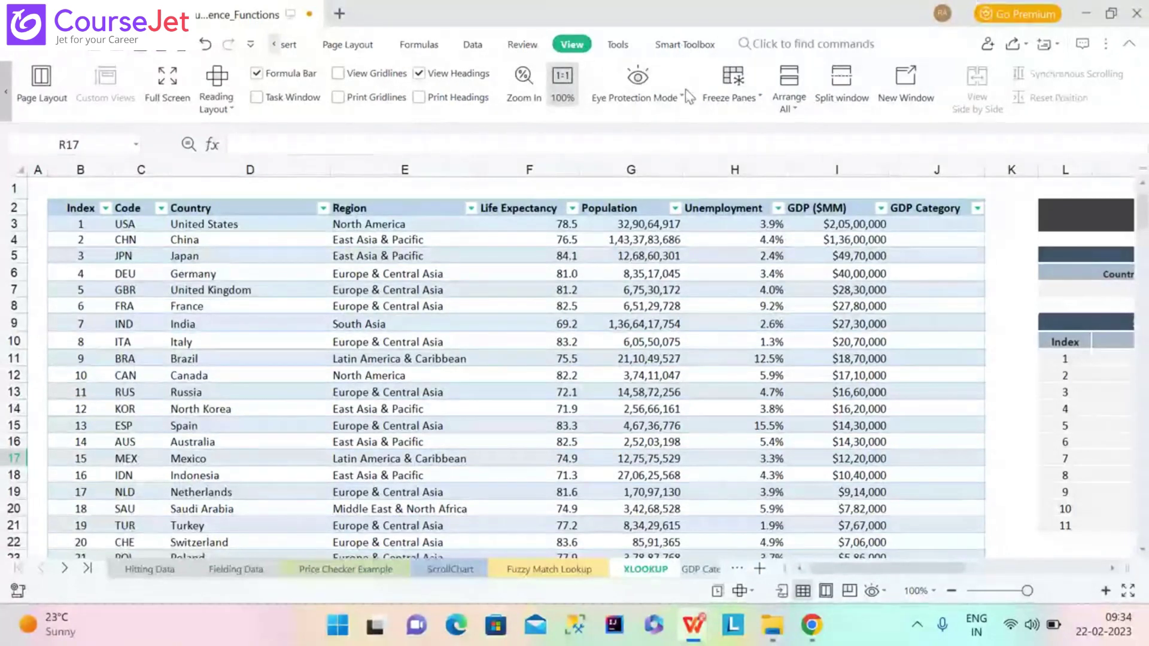
# Browse the Design Library's chart and template offerings and close the library
pyautogui.click(627, 48)
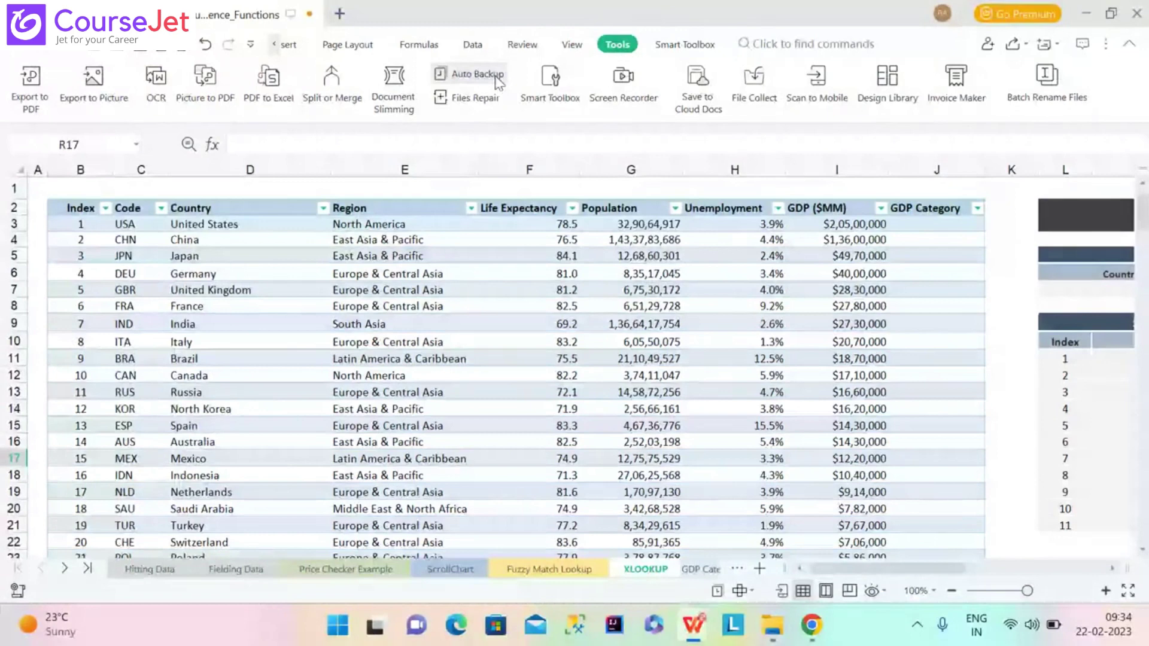
pyautogui.click(889, 99)
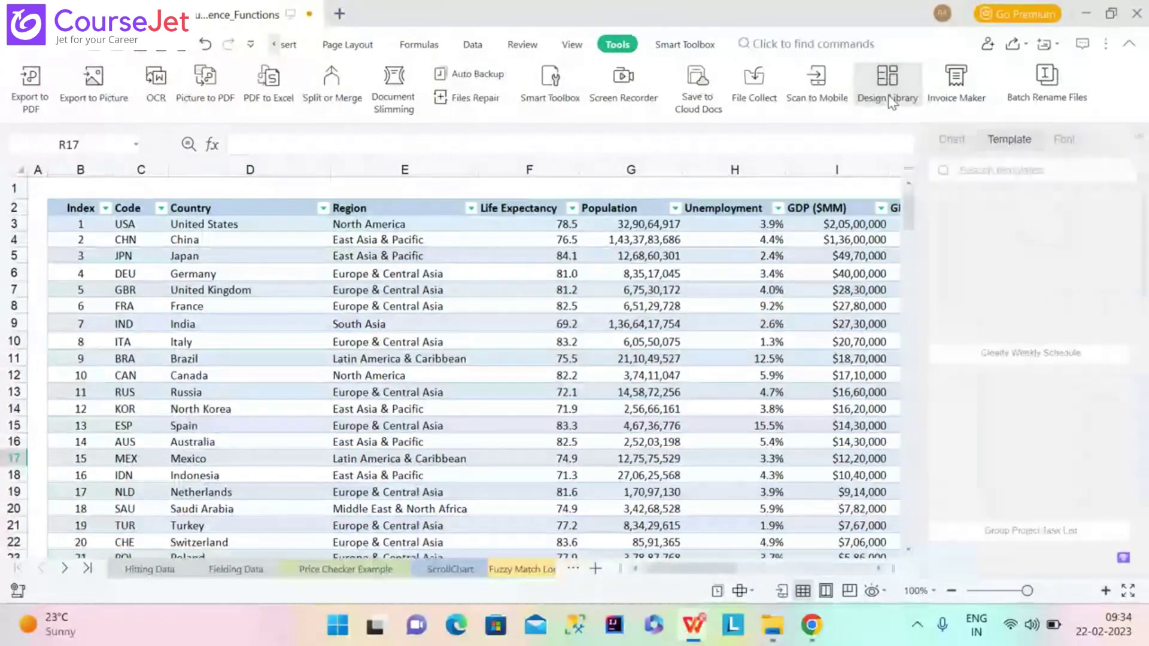
pyautogui.moveTo(1000, 208)
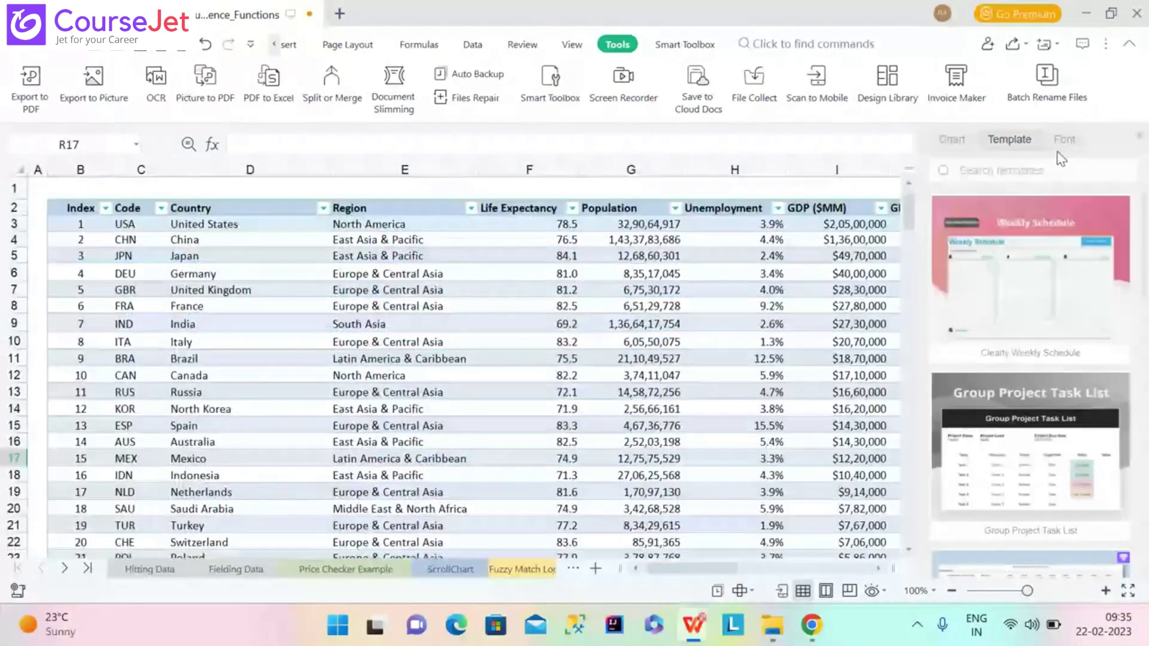
pyautogui.click(950, 140)
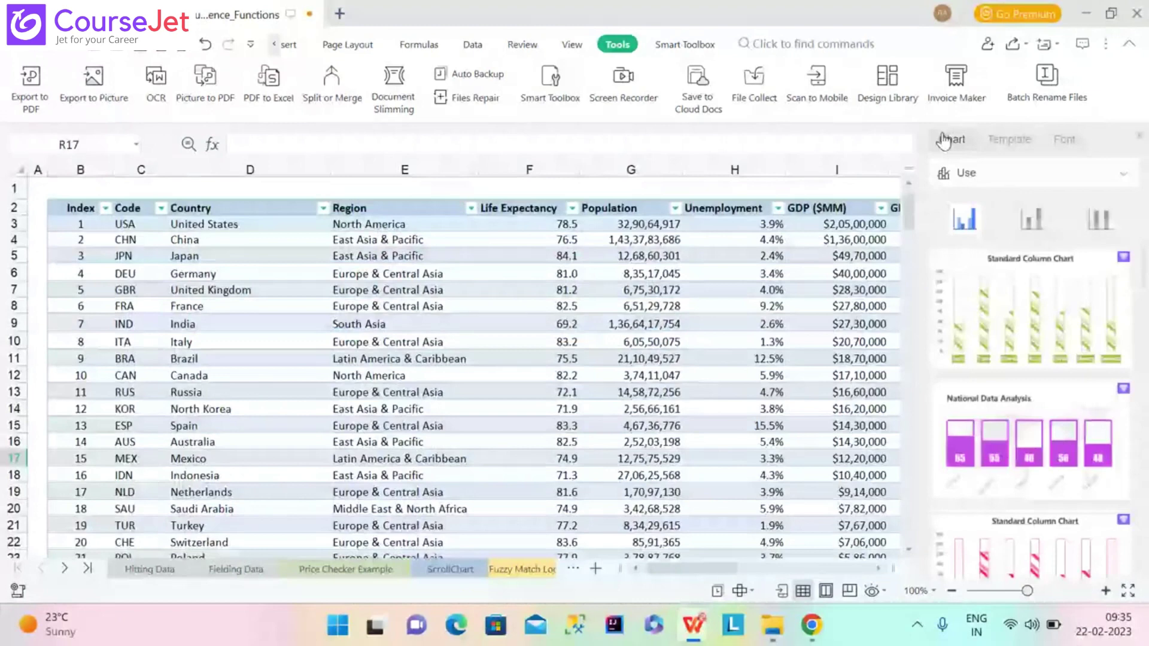
pyautogui.click(1009, 139)
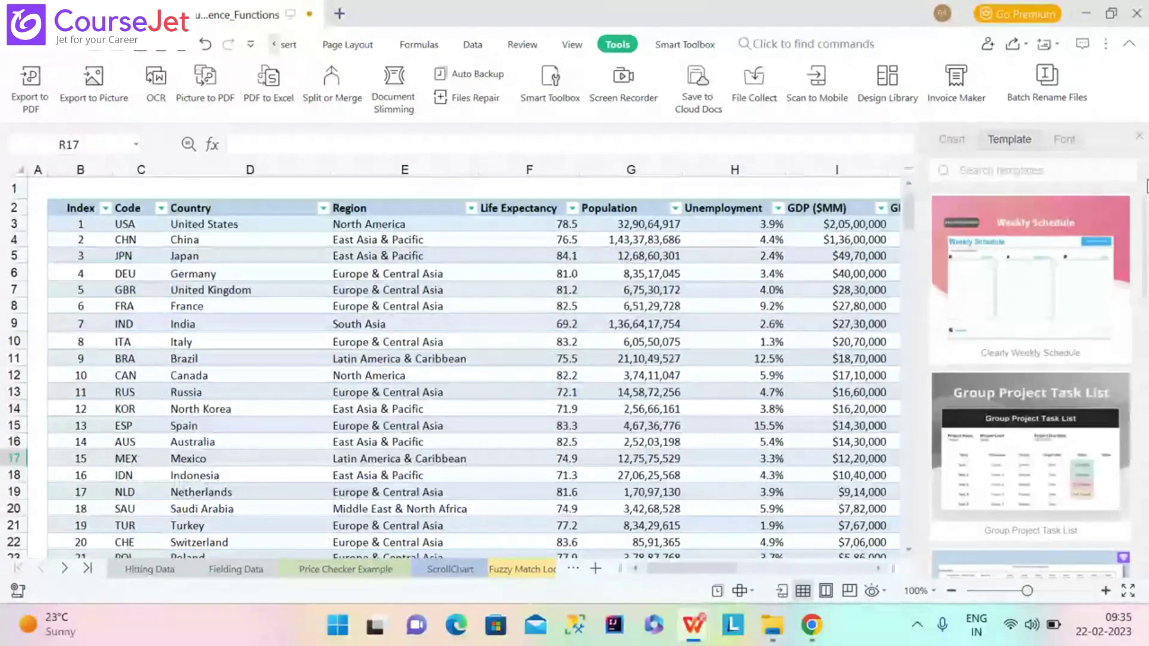
pyautogui.click(1139, 138)
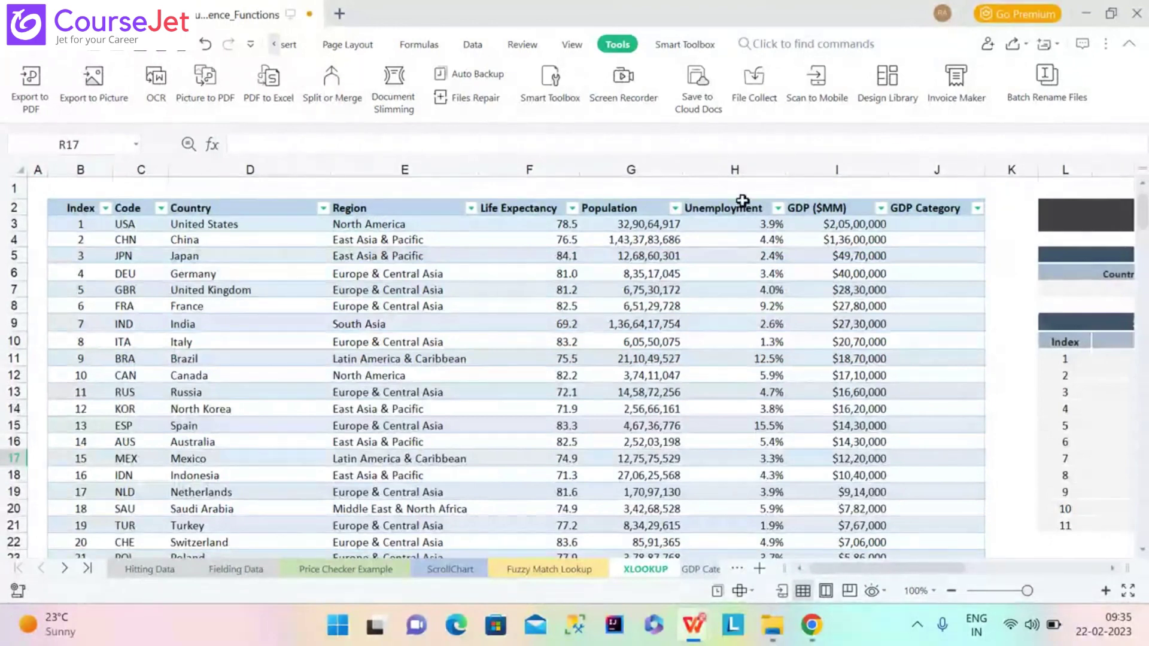
# Search the program's commands for "TABLE DESIGN"
pyautogui.click(274, 45)
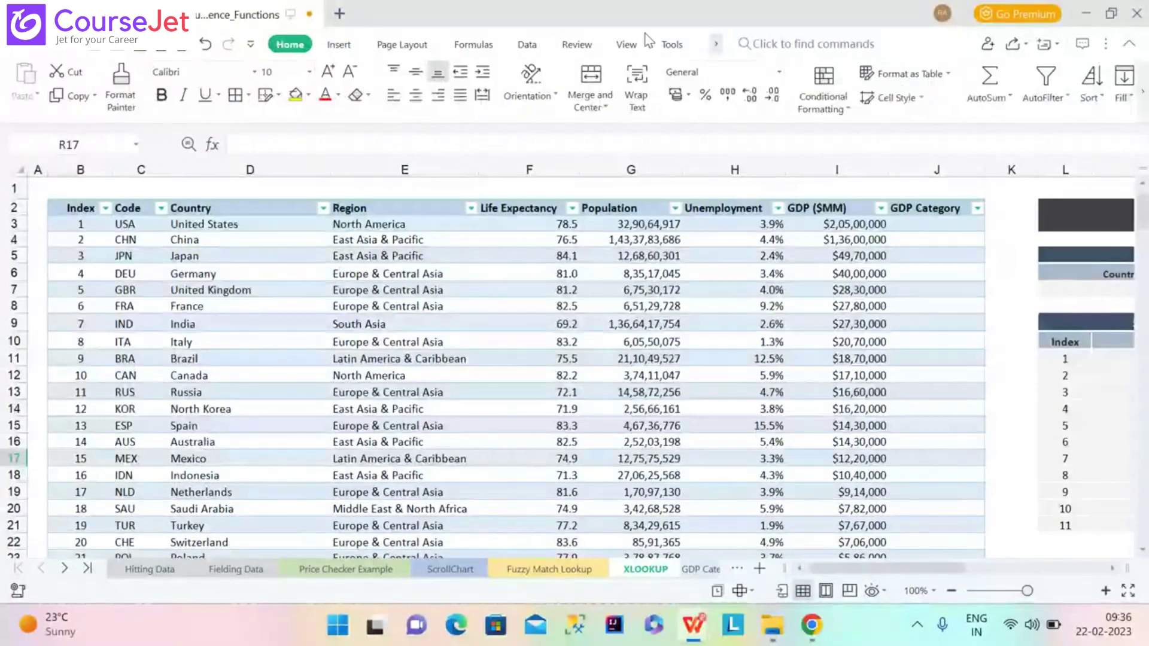
pyautogui.click(781, 43)
pyautogui.write('TABLE')
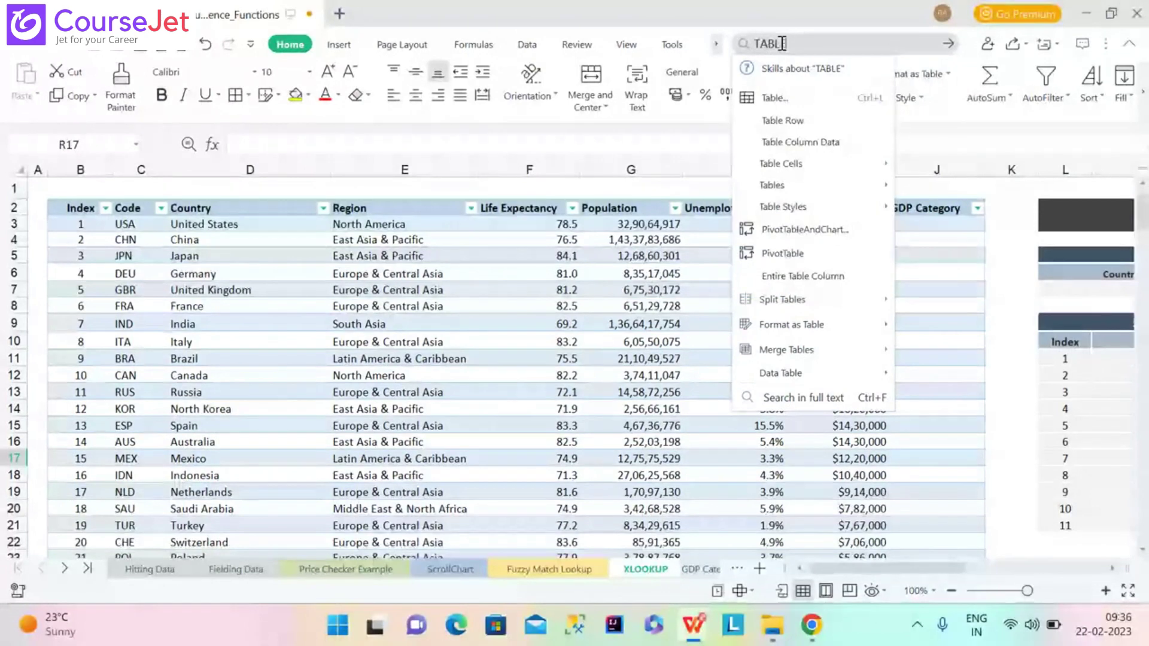
pyautogui.write('DES')
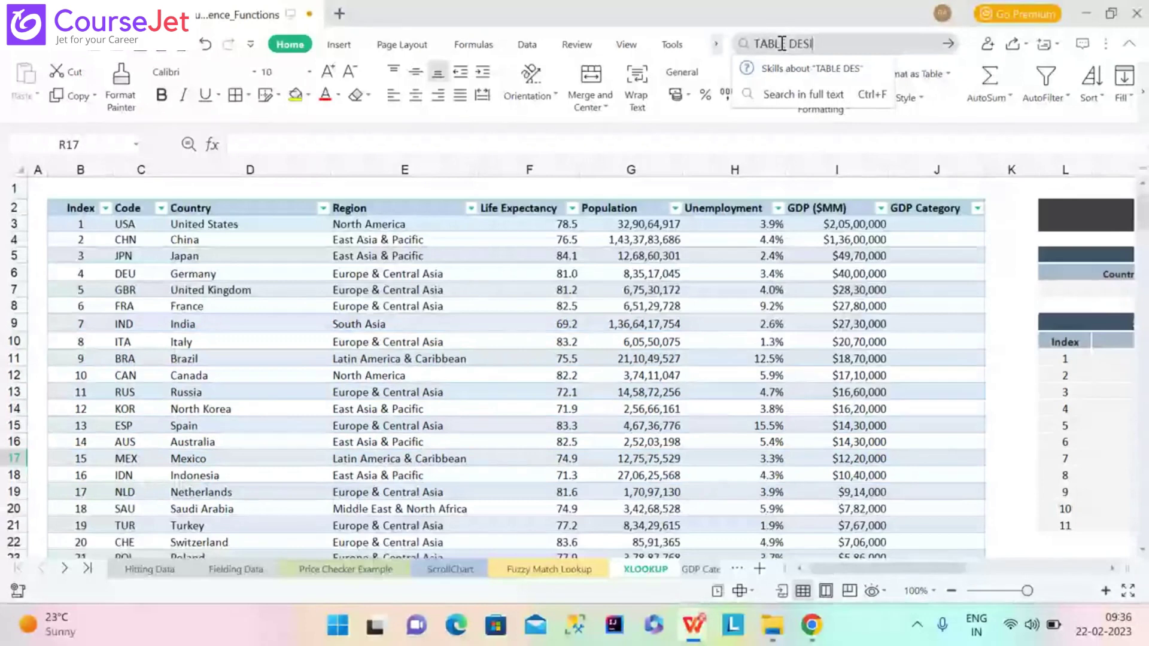
pyautogui.write('IGN')
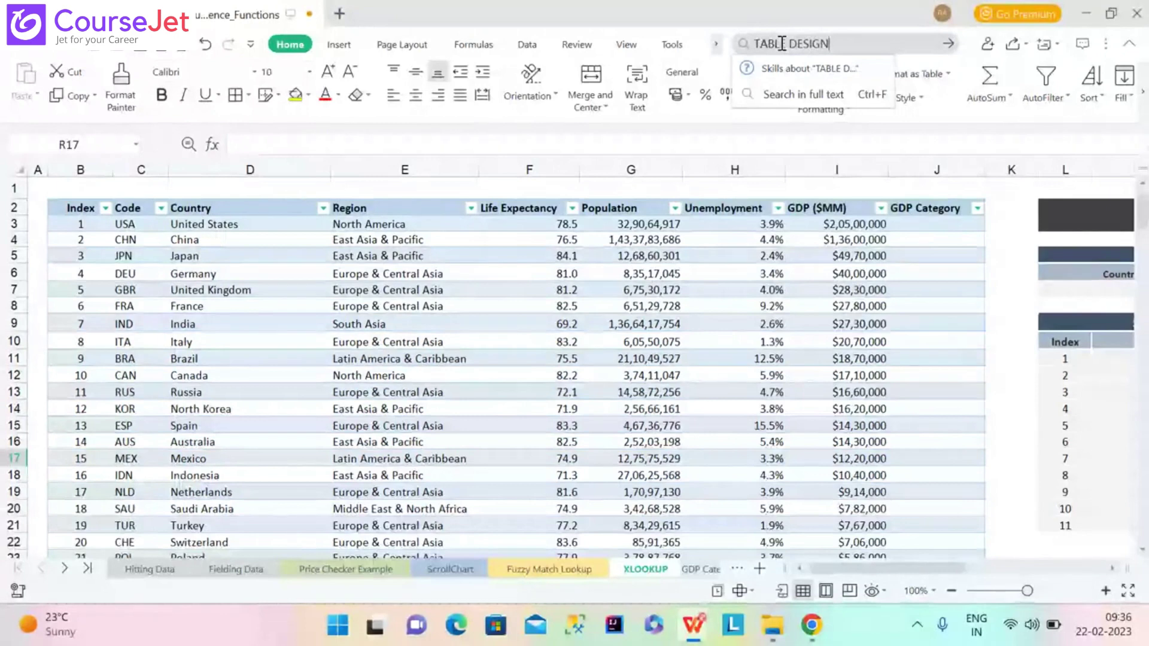
# Shorten the command search to "TABLE" and examine the Tables, Table Styles and Format as Table suggestions
pyautogui.press('BackSpace')
pyautogui.press('BackSpace')
pyautogui.press('BackSpace')
pyautogui.press('BackSpace')
pyautogui.press('BackSpace')
pyautogui.press('BackSpace')
pyautogui.press('BackSpace')
pyautogui.press('BackSpace')
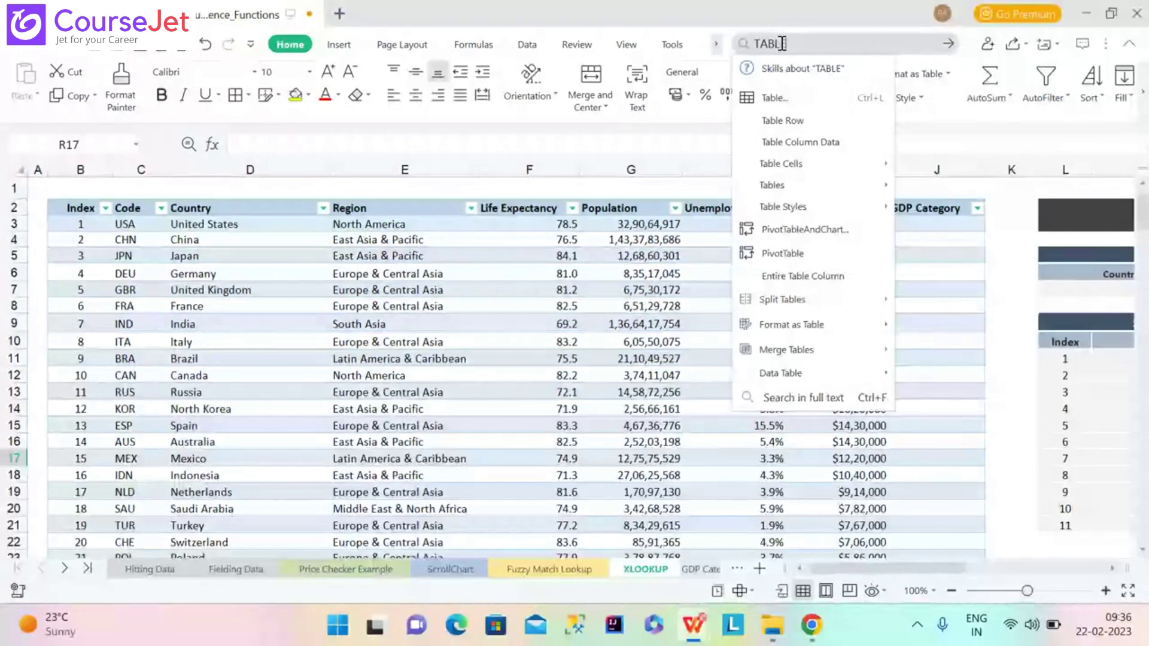
pyautogui.moveTo(789, 186)
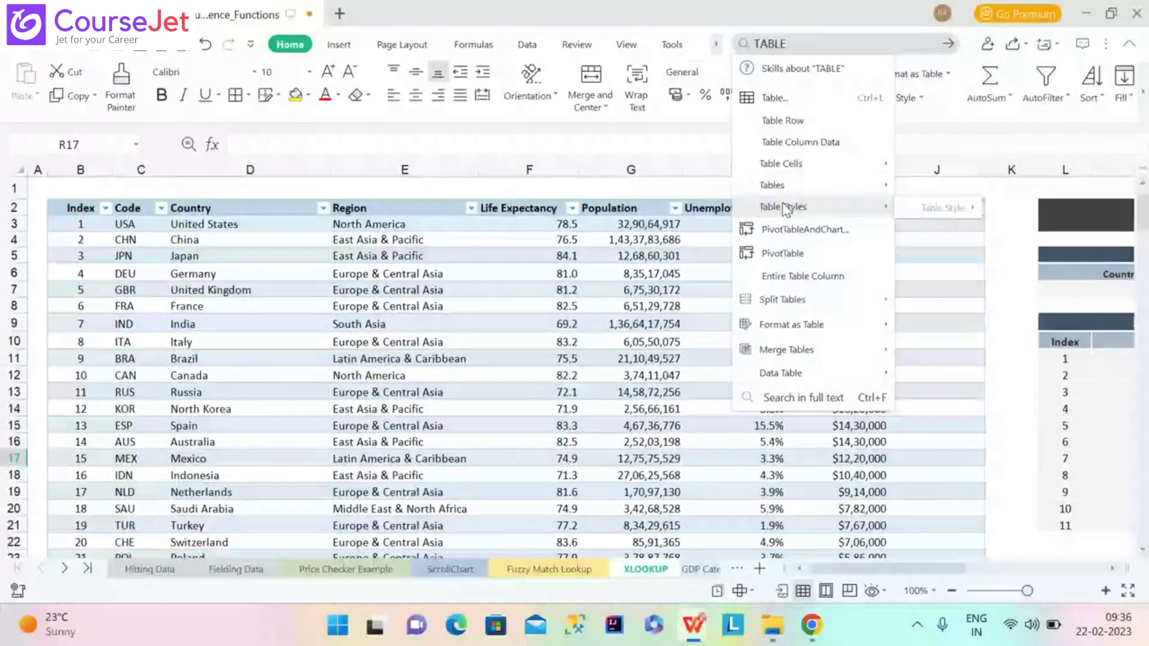
pyautogui.moveTo(794, 329)
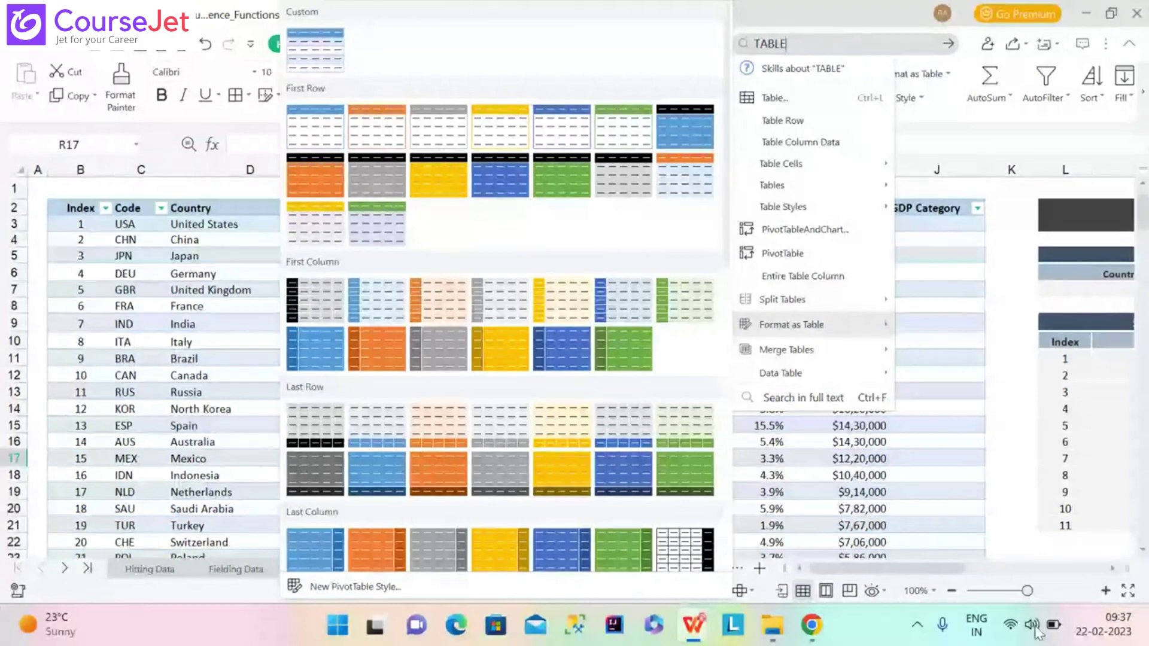
pyautogui.click(868, 633)
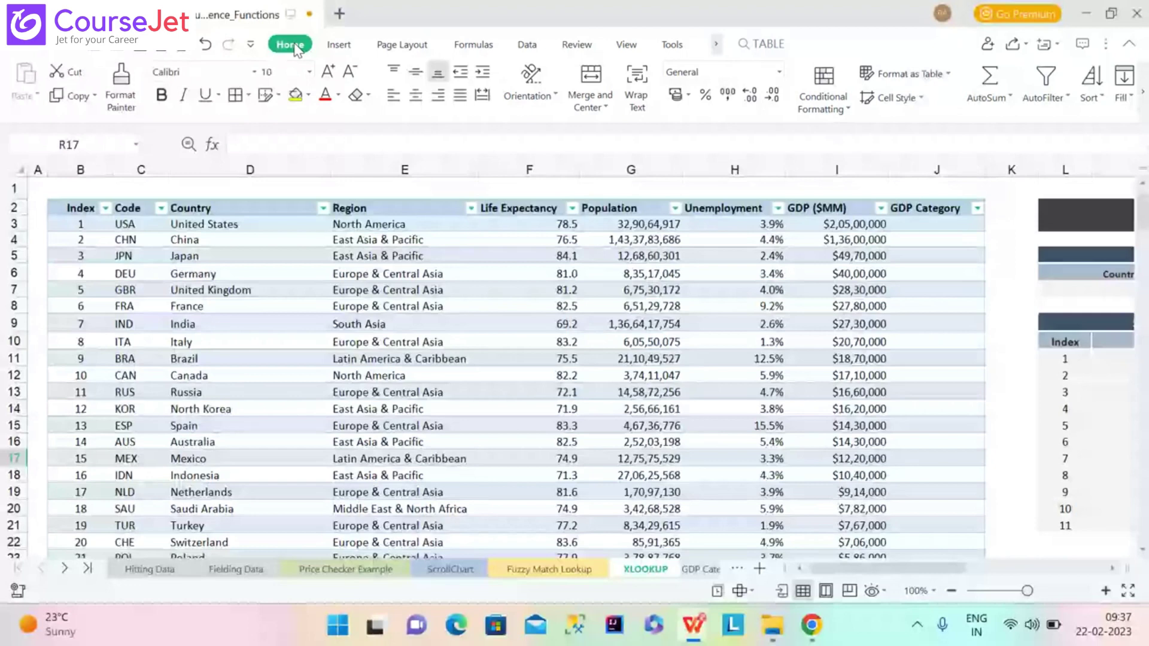
# View the Format as Table style gallery, close it and look over the country data table beside the scorecard
pyautogui.click(918, 76)
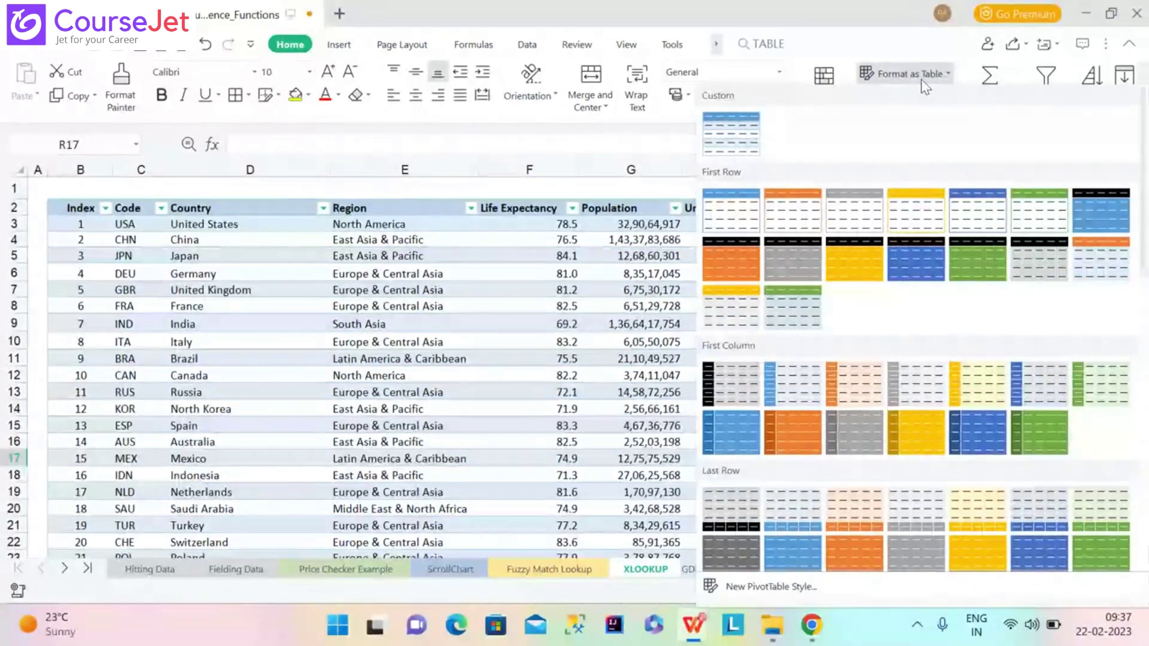
pyautogui.click(679, 151)
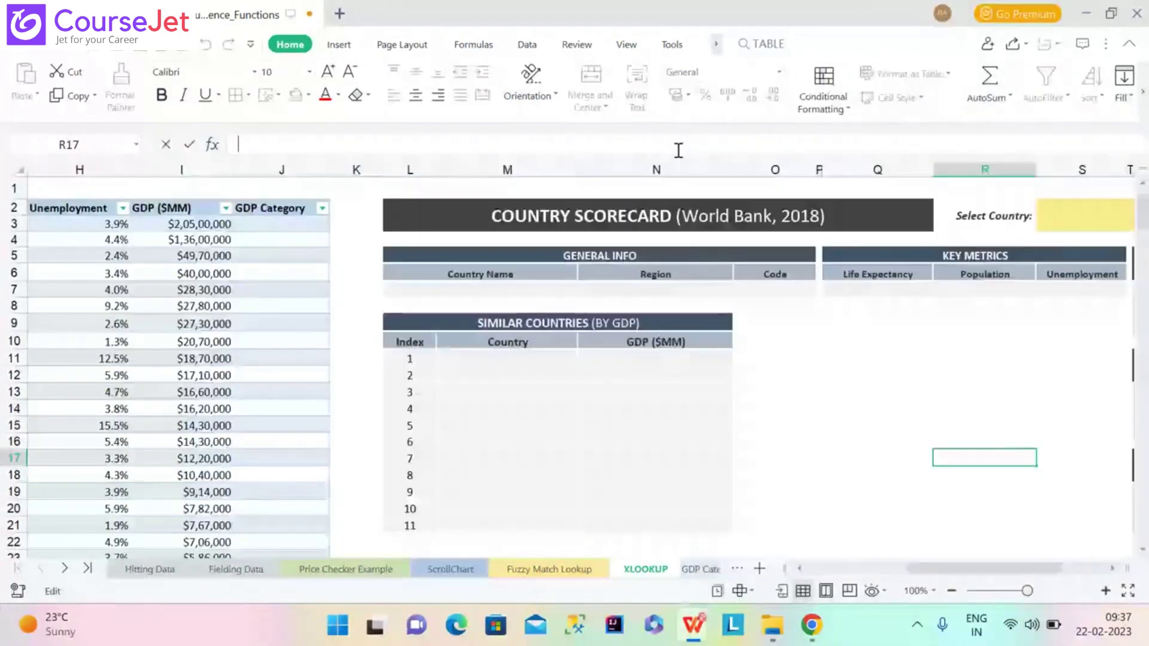
pyautogui.moveTo(985, 570); pyautogui.dragTo(889, 597)
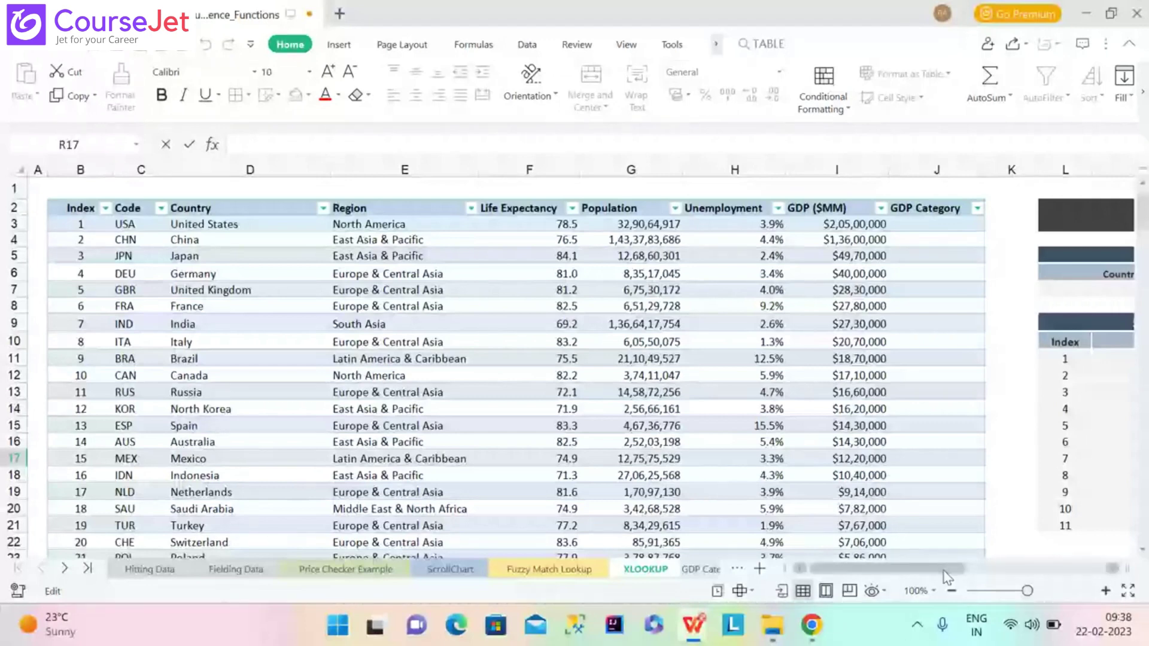
pyautogui.moveTo(944, 572); pyautogui.dragTo(826, 619)
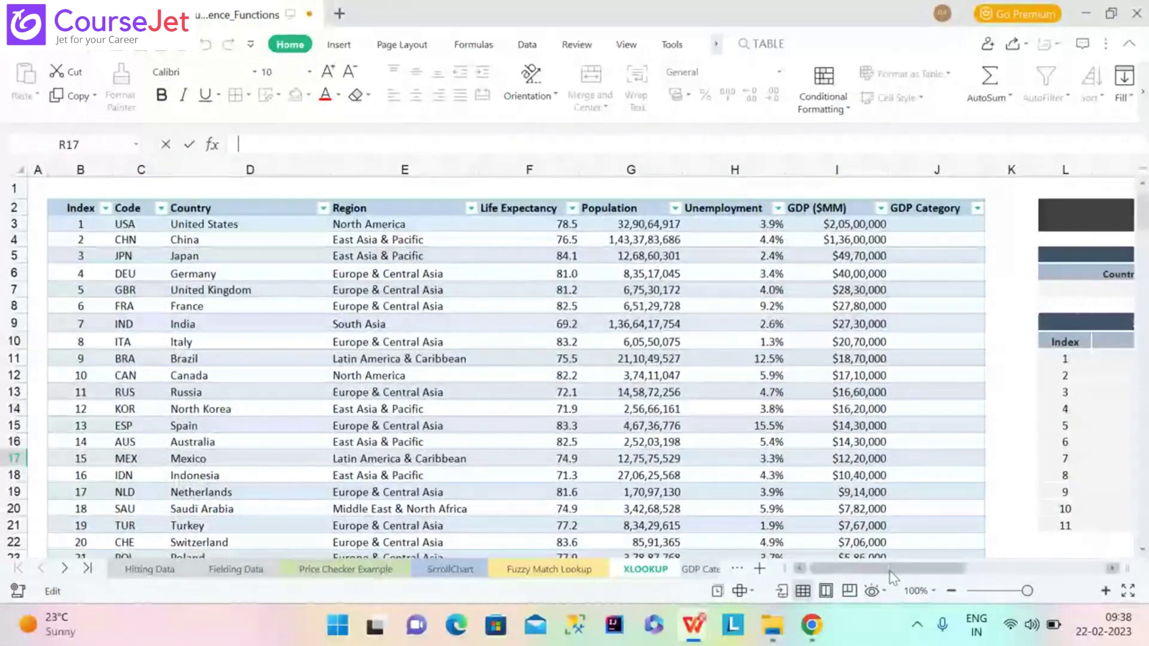
pyautogui.moveTo(905, 576); pyautogui.dragTo(911, 578)
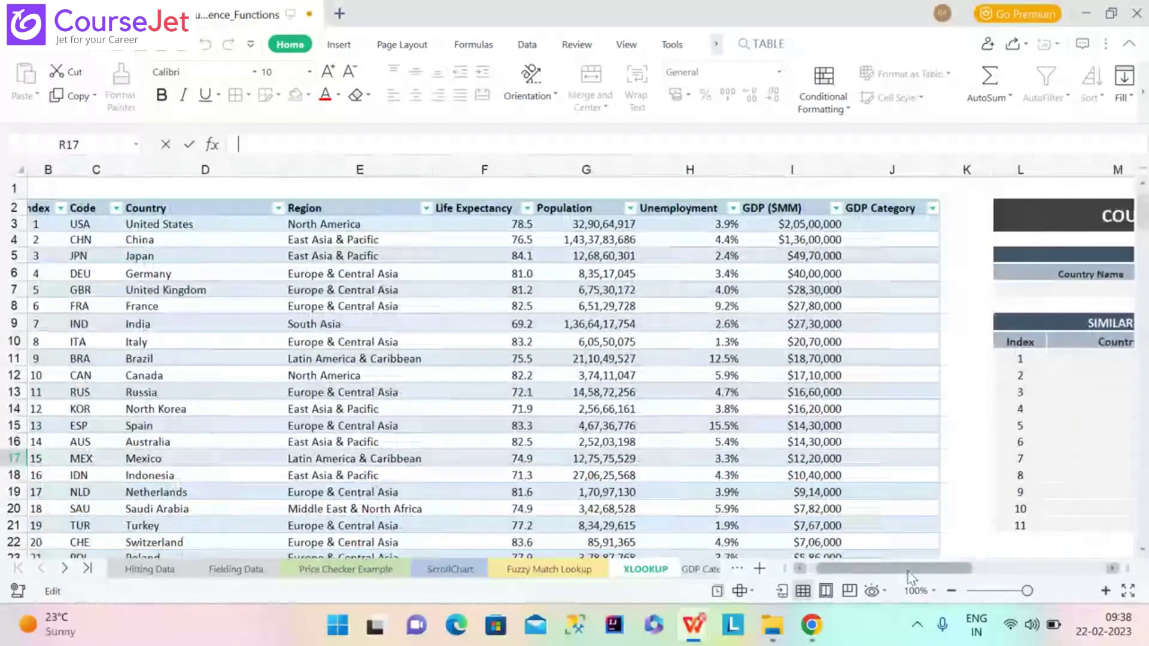
# Start an XLOOKUP formula in the Country Name cell L7 of the Country Scorecard
pyautogui.moveTo(911, 577); pyautogui.dragTo(1025, 578)
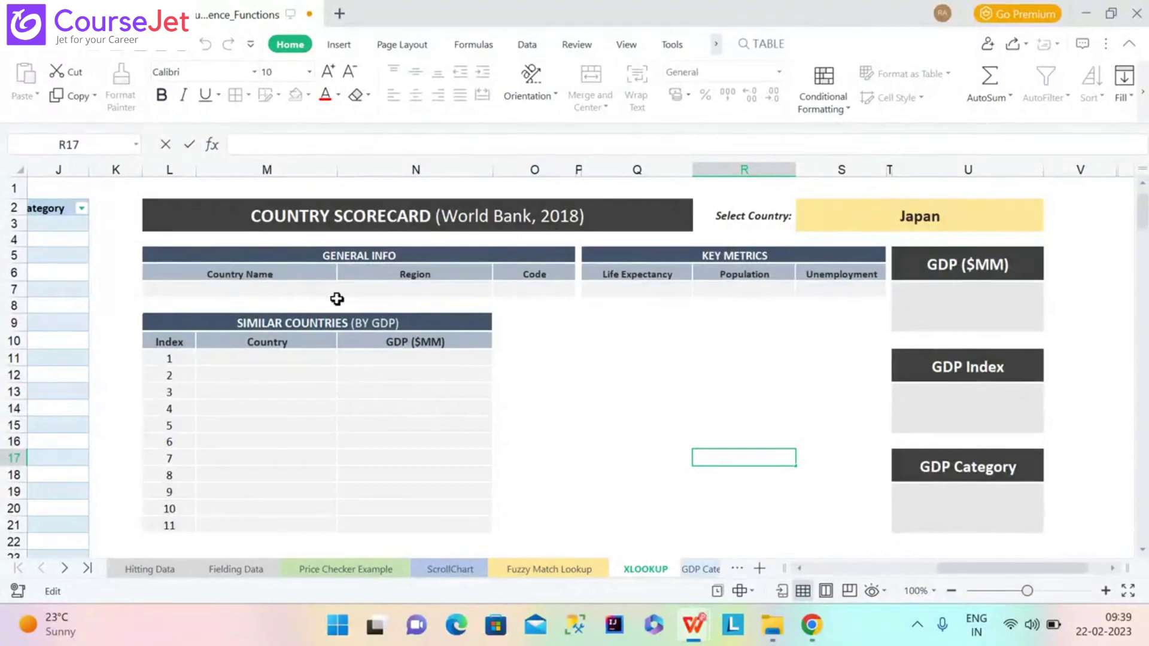
pyautogui.click(262, 289)
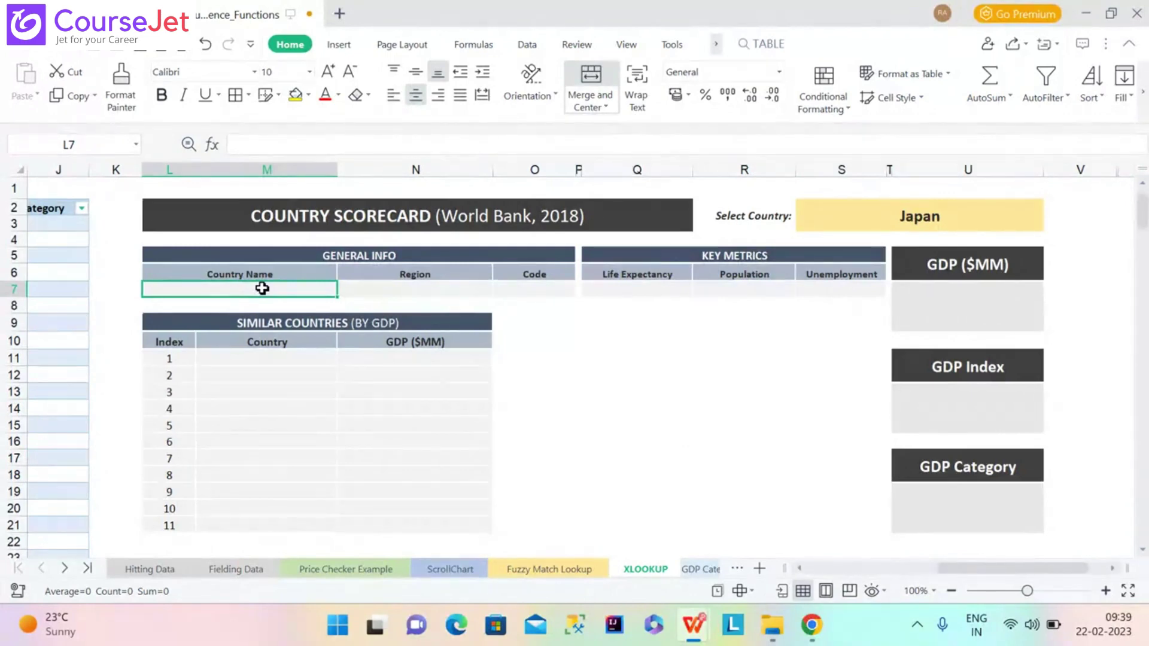
pyautogui.write('=')
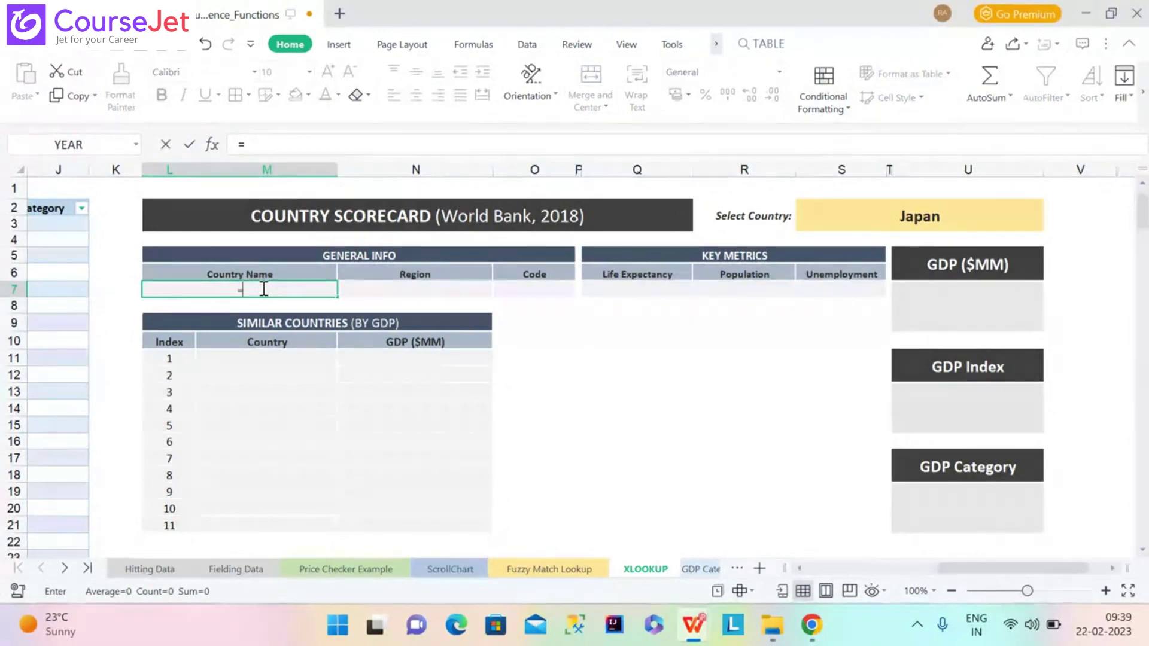
pyautogui.write('XLOOKUP')
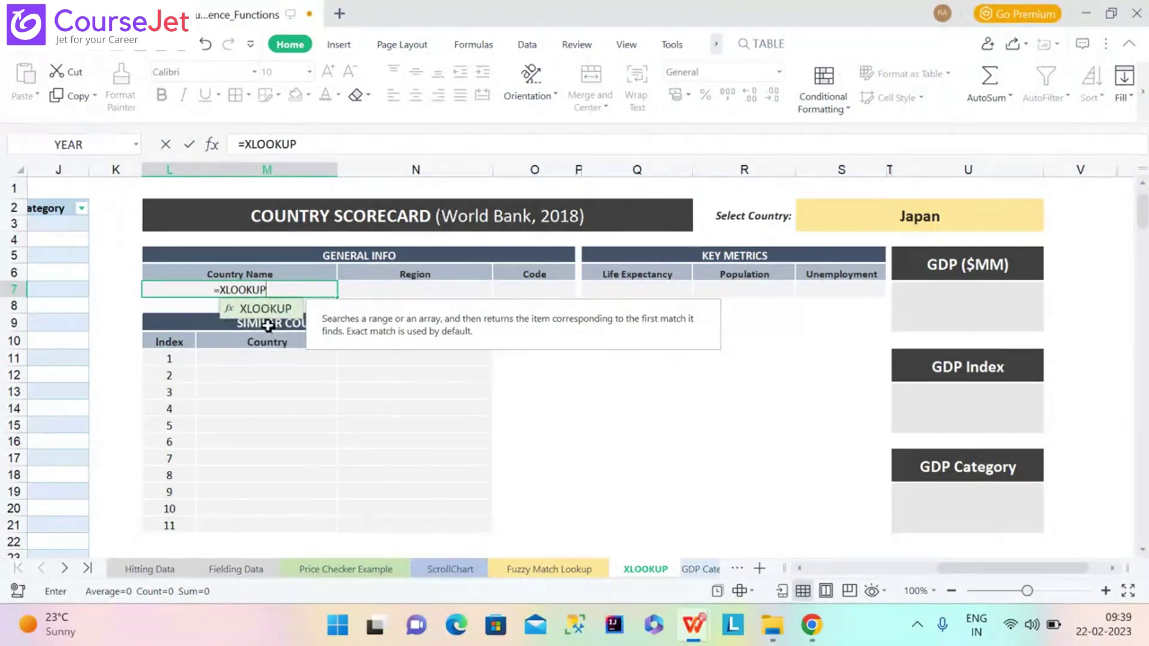
pyautogui.doubleClick(263, 310)
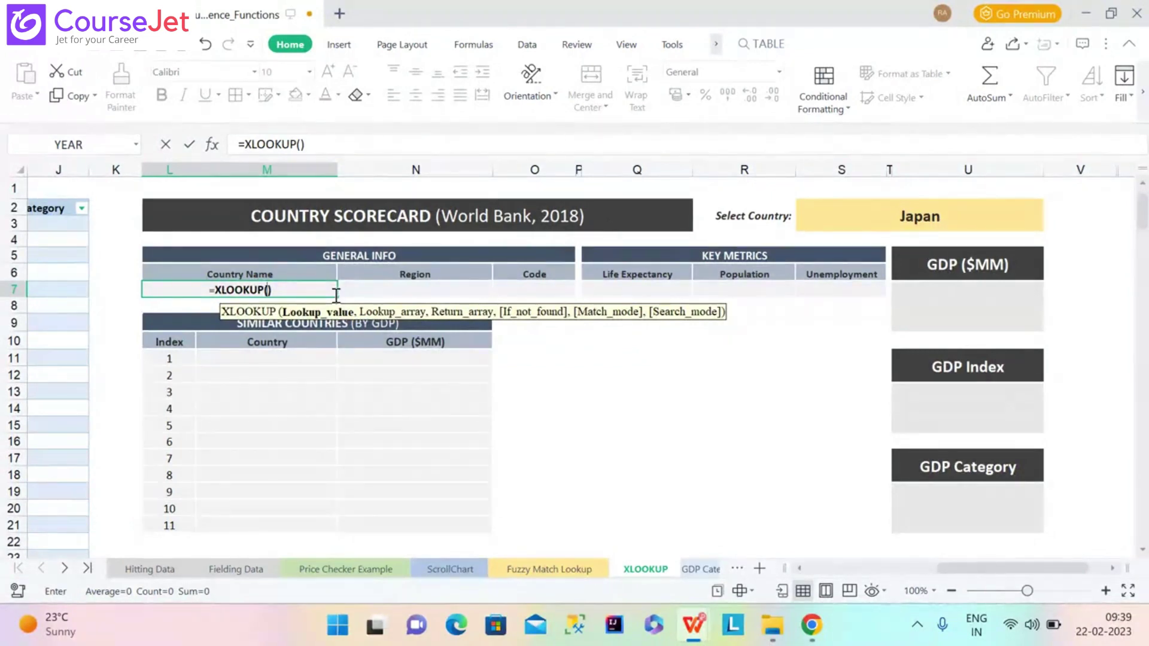
# Use the selected-country cell as the absolute lookup value $S$2 in the XLOOKUP formula
pyautogui.moveTo(964, 568)
pyautogui.mouseDown()
pyautogui.moveTo(832, 571)
pyautogui.moveTo(951, 563)
pyautogui.mouseUp()
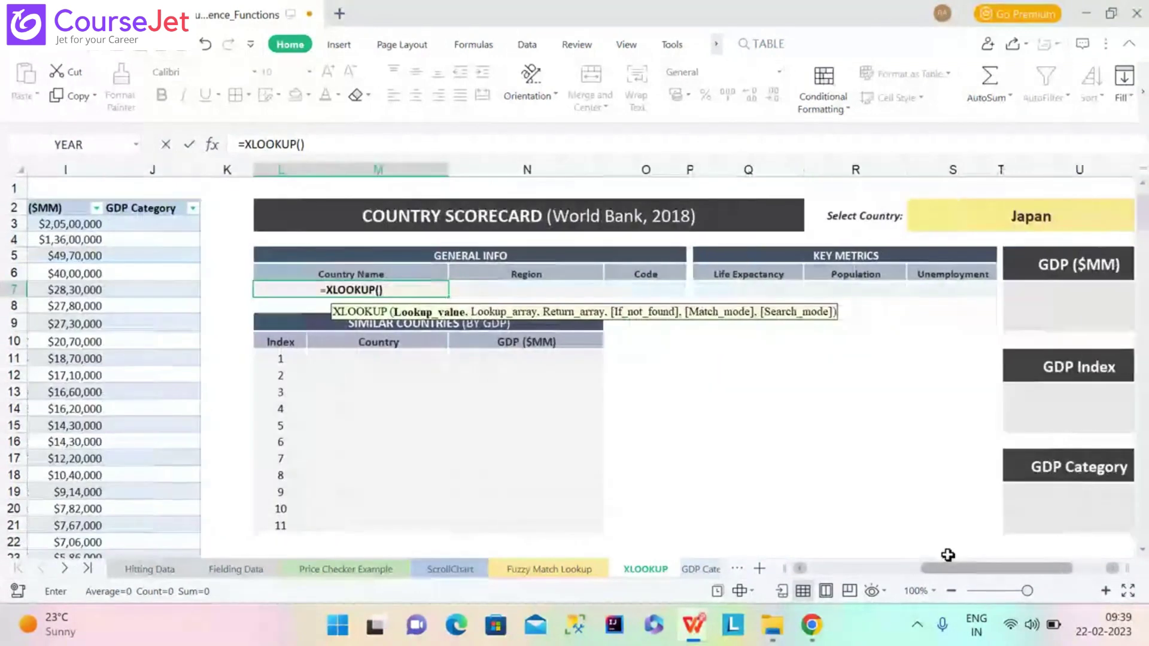
pyautogui.click(942, 207)
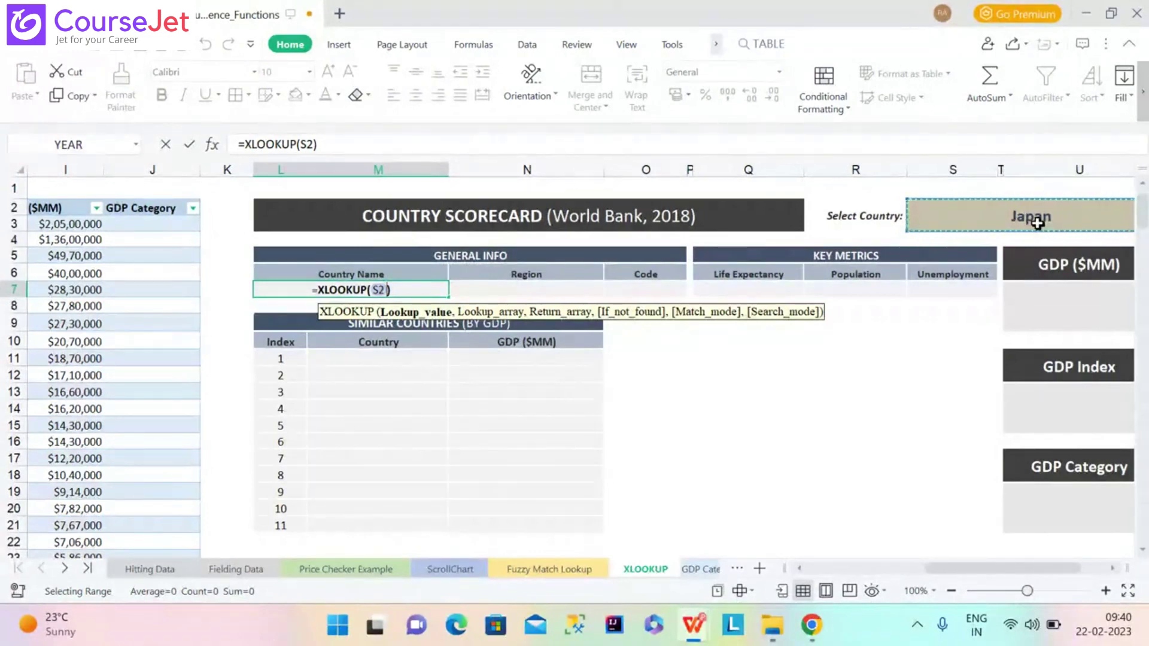
pyautogui.press('F4')
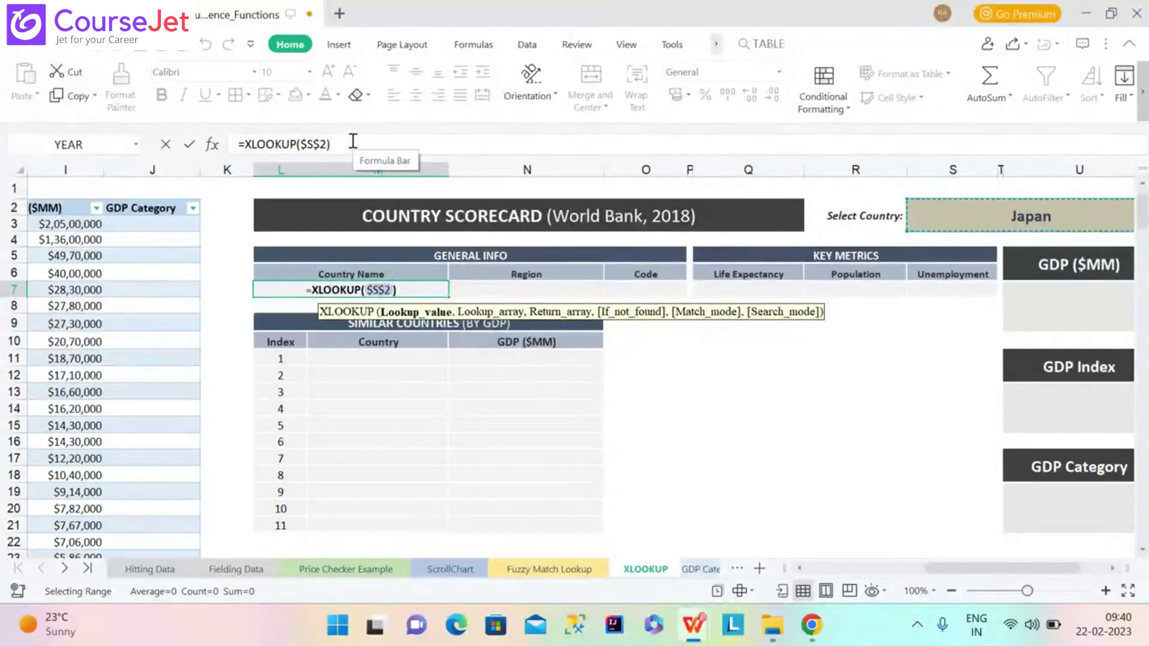
pyautogui.write(',')
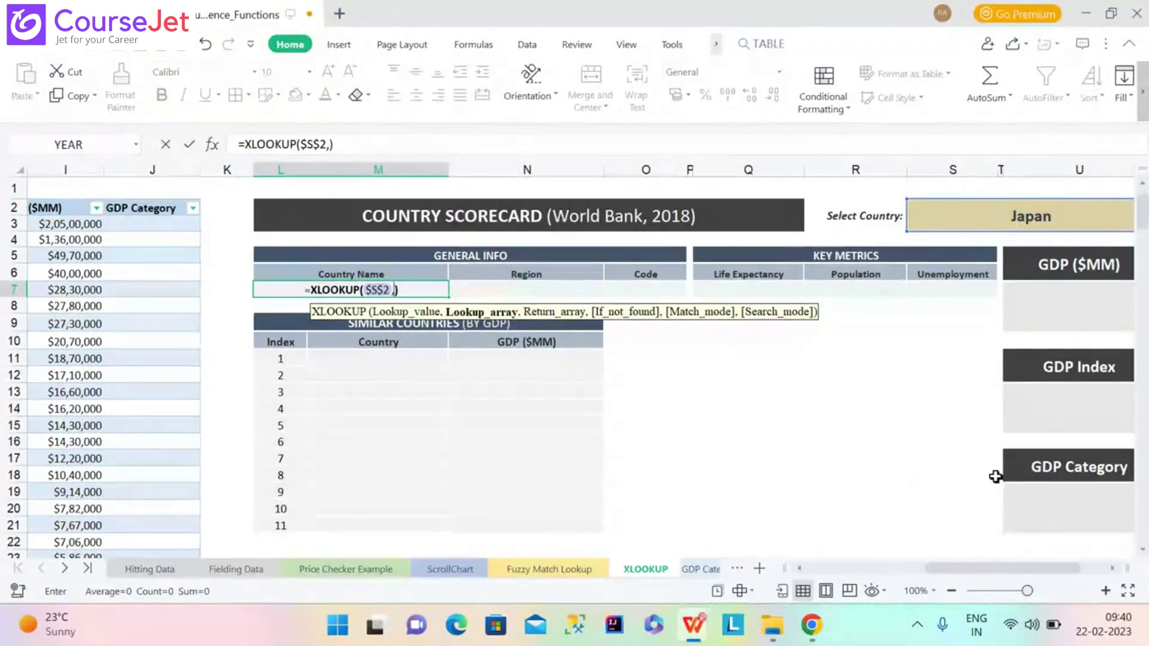
# Try D3:E3 of the country table as the lookup array, and clear it from the formula
pyautogui.moveTo(1005, 568); pyautogui.dragTo(892, 576)
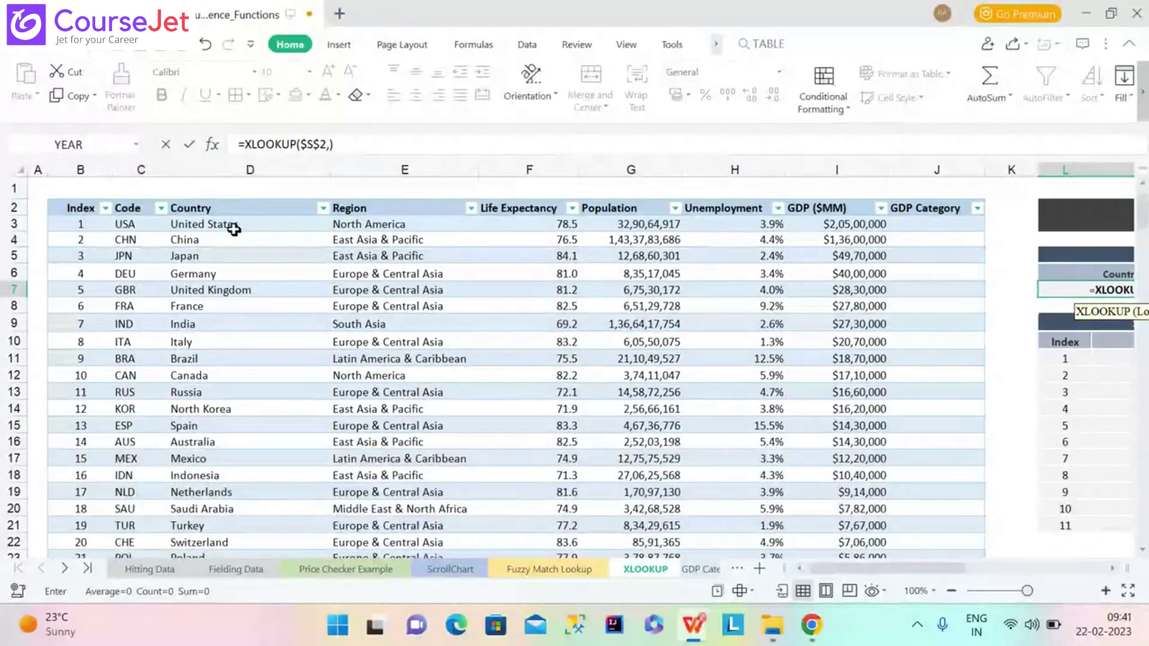
pyautogui.click(233, 231)
pyautogui.moveTo(328, 230); pyautogui.dragTo(267, 225)
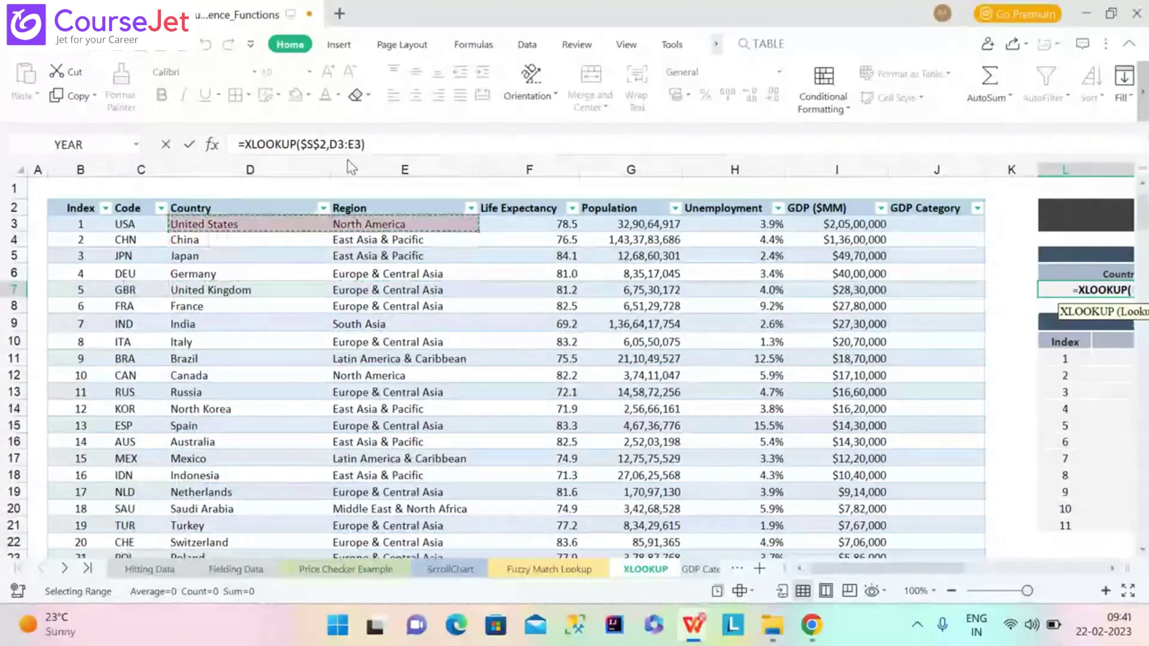
pyautogui.click(362, 145)
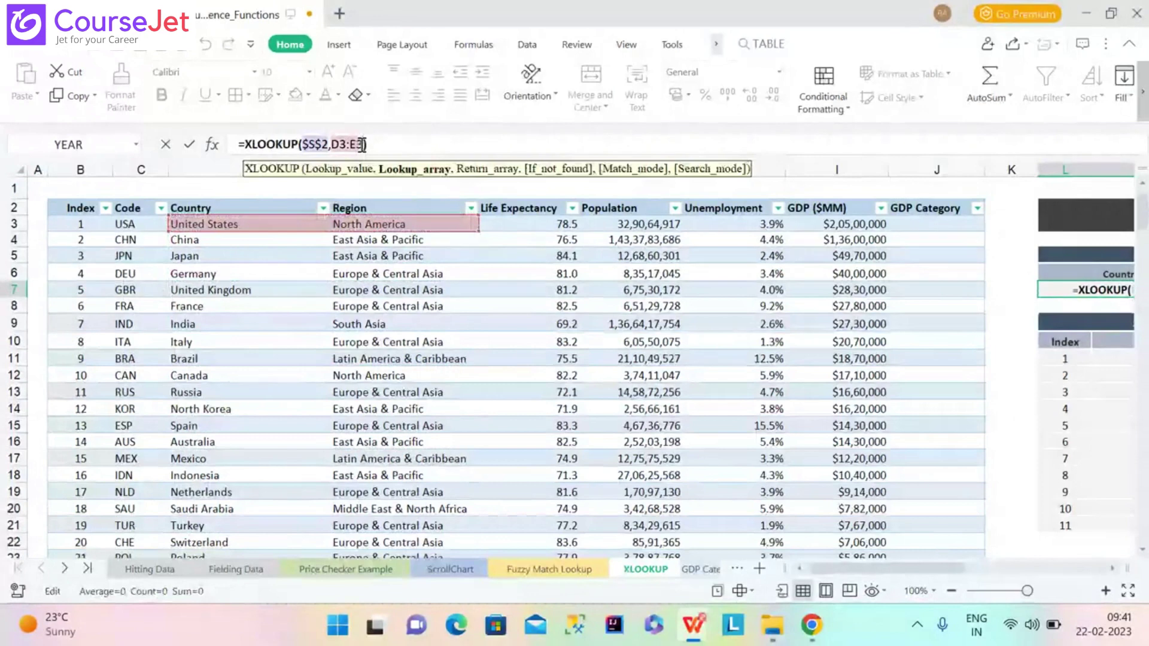
pyautogui.press('BackSpace')
pyautogui.press('BackSpace')
pyautogui.press('BackSpace')
pyautogui.press('BackSpace')
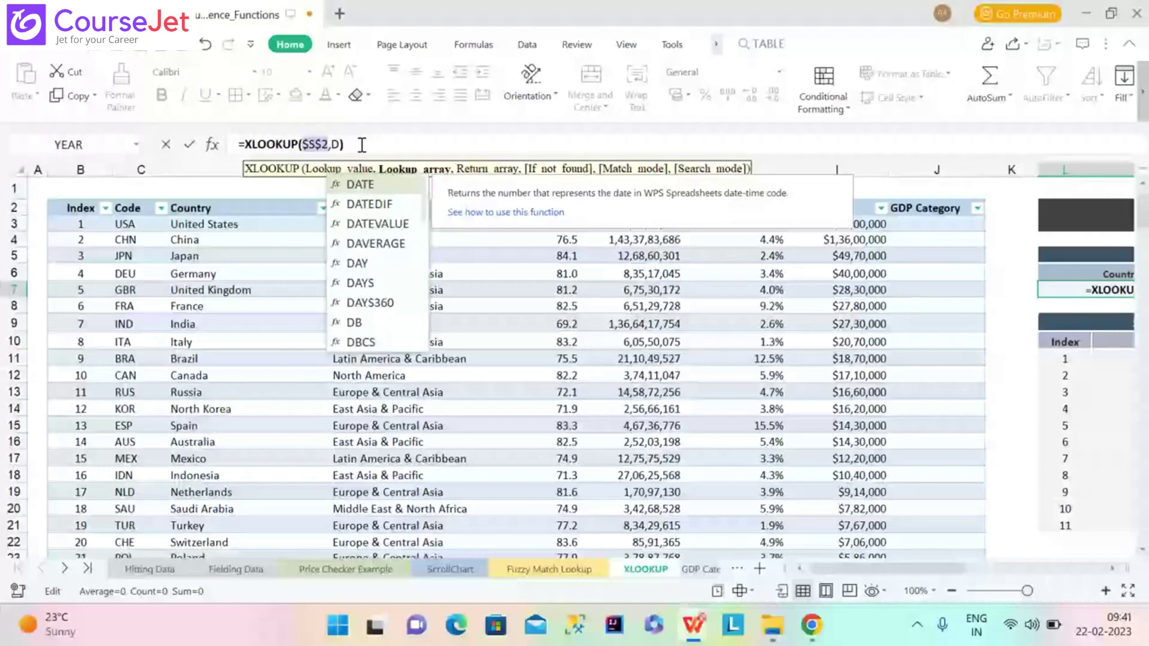
pyautogui.press('BackSpace')
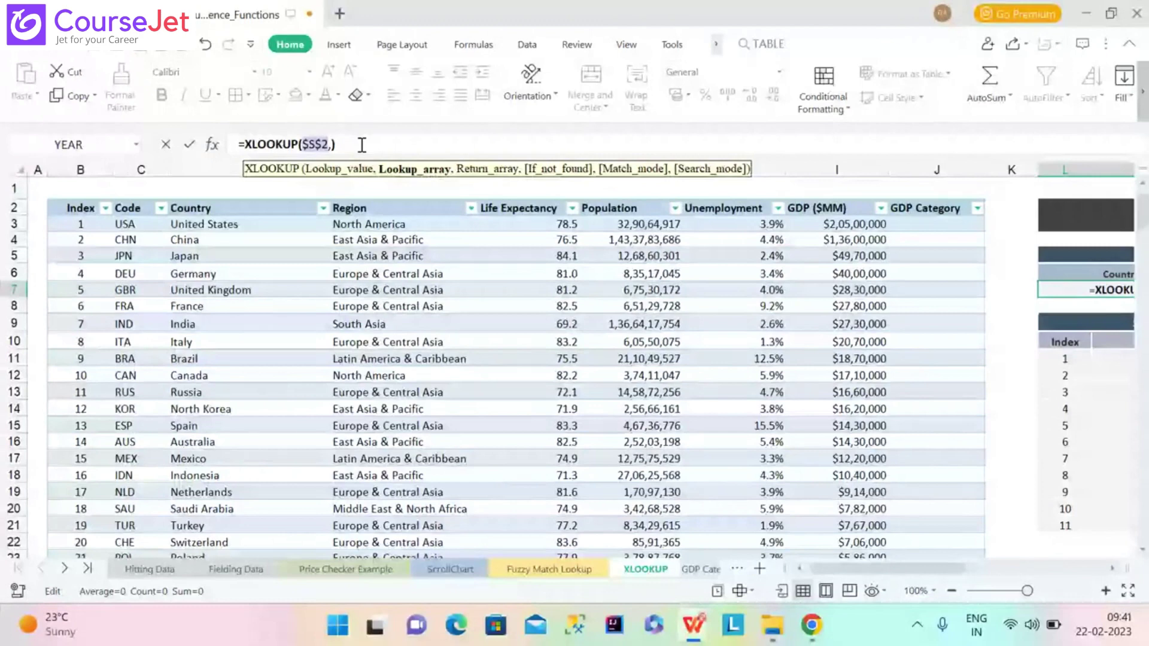
# Try to enter the XLOOKUP formula with the single Country cell D6 as its lookup array, and dismiss the alert
pyautogui.click(234, 222)
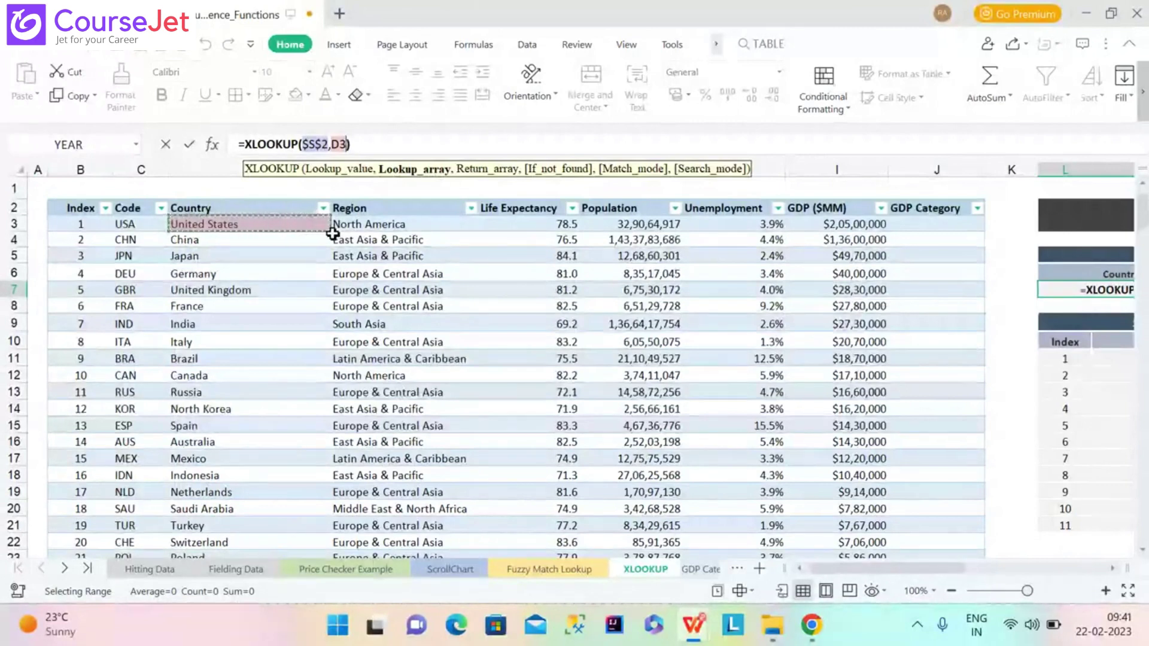
pyautogui.moveTo(333, 234); pyautogui.dragTo(317, 251)
pyautogui.click(316, 227)
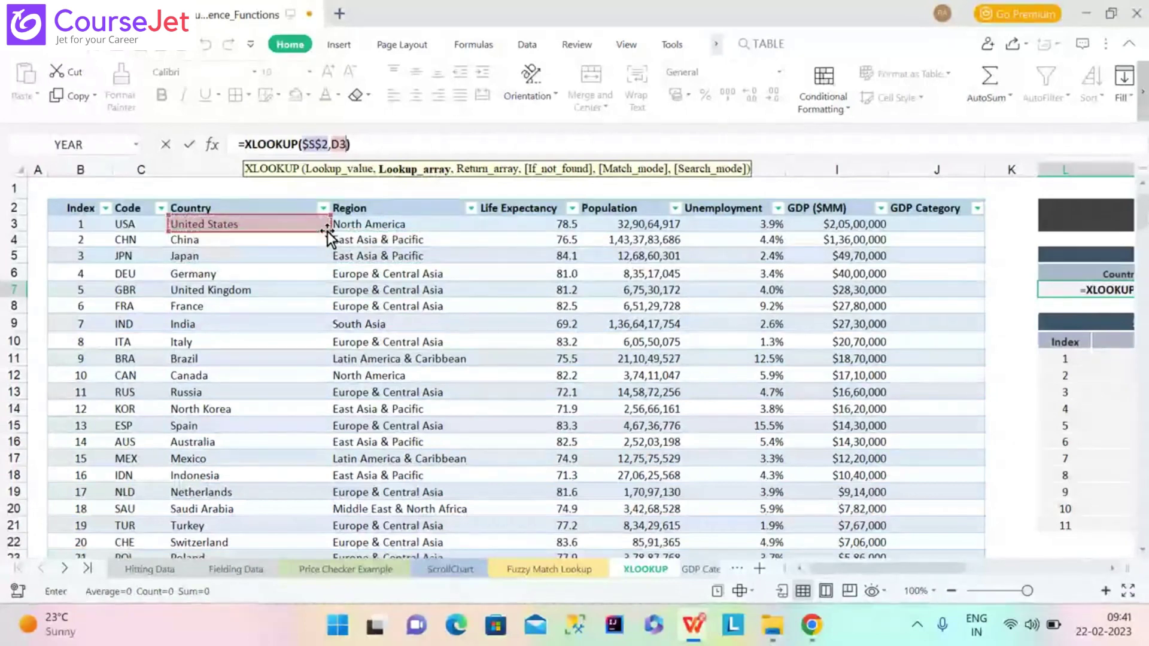
pyautogui.click(322, 273)
pyautogui.press('Return')
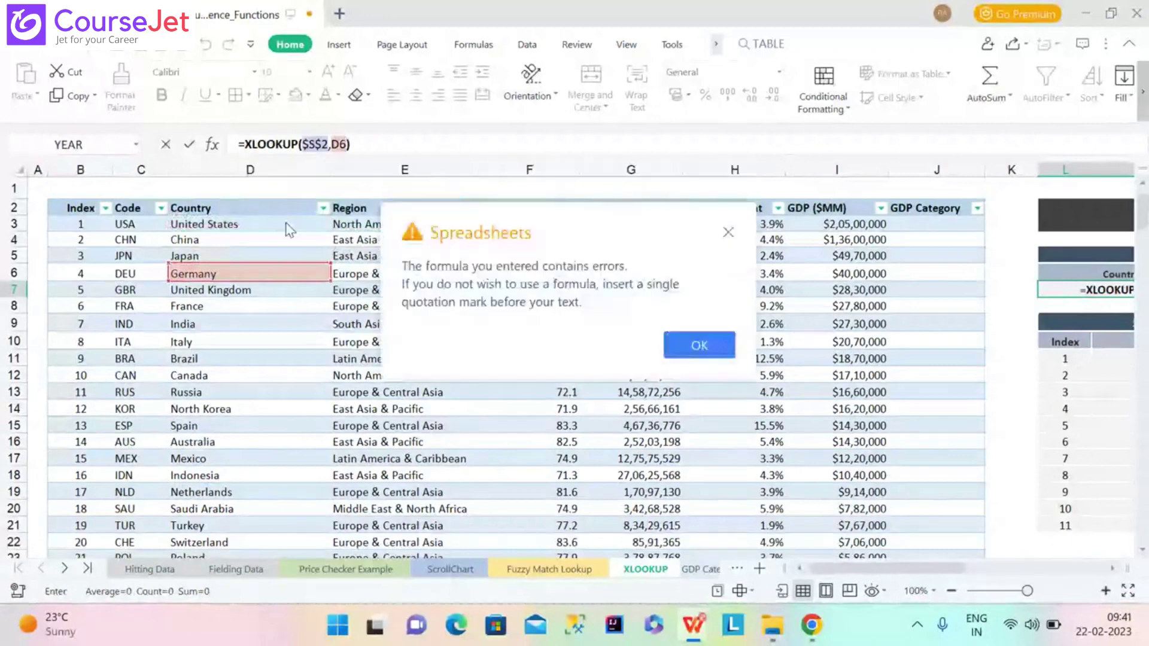
pyautogui.click(728, 232)
# Try to enter the formula with Country cell D3 as the lookup array, and clear that reference
pyautogui.click(243, 227)
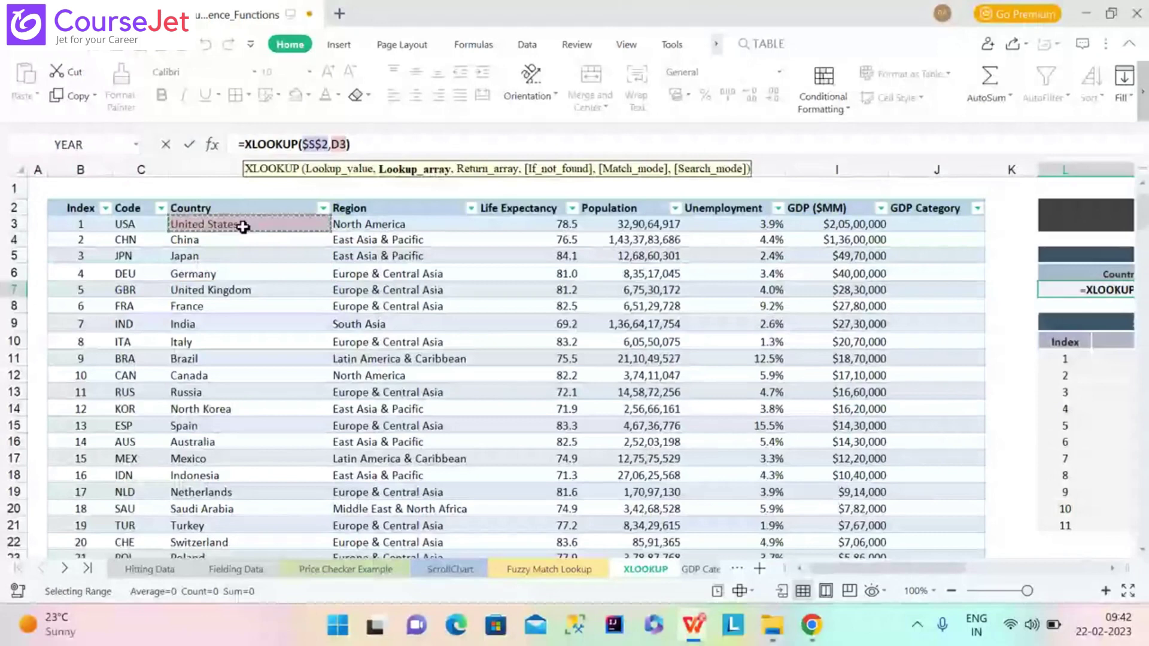
pyautogui.click(331, 233)
pyautogui.moveTo(329, 232); pyautogui.dragTo(240, 227)
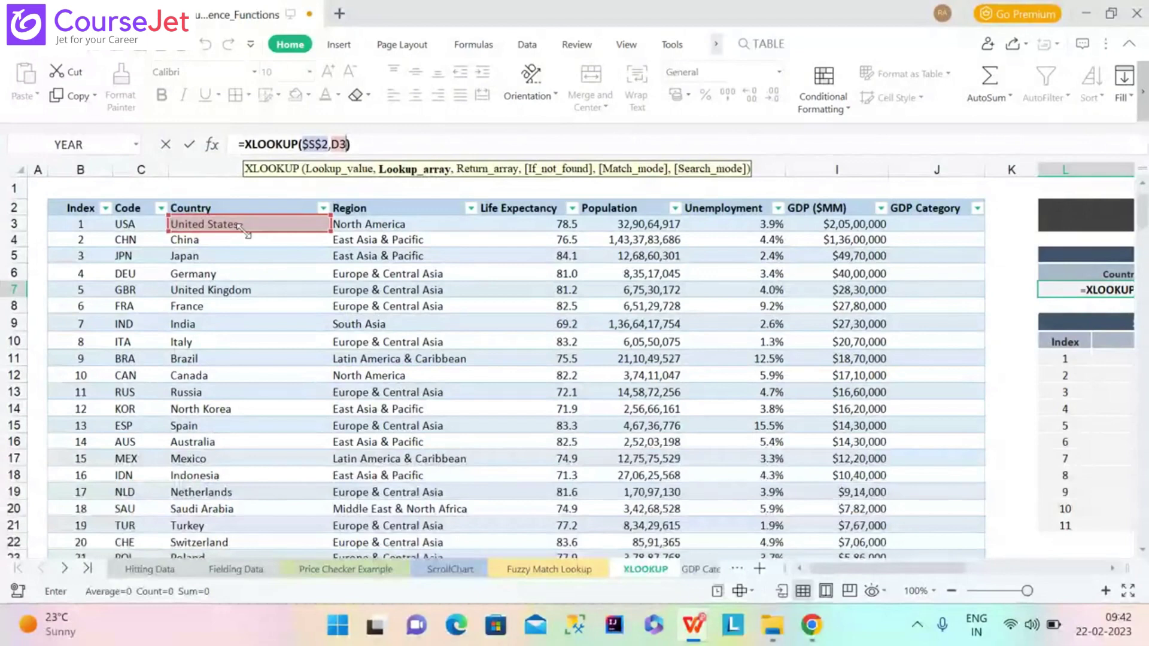
pyautogui.press('Return')
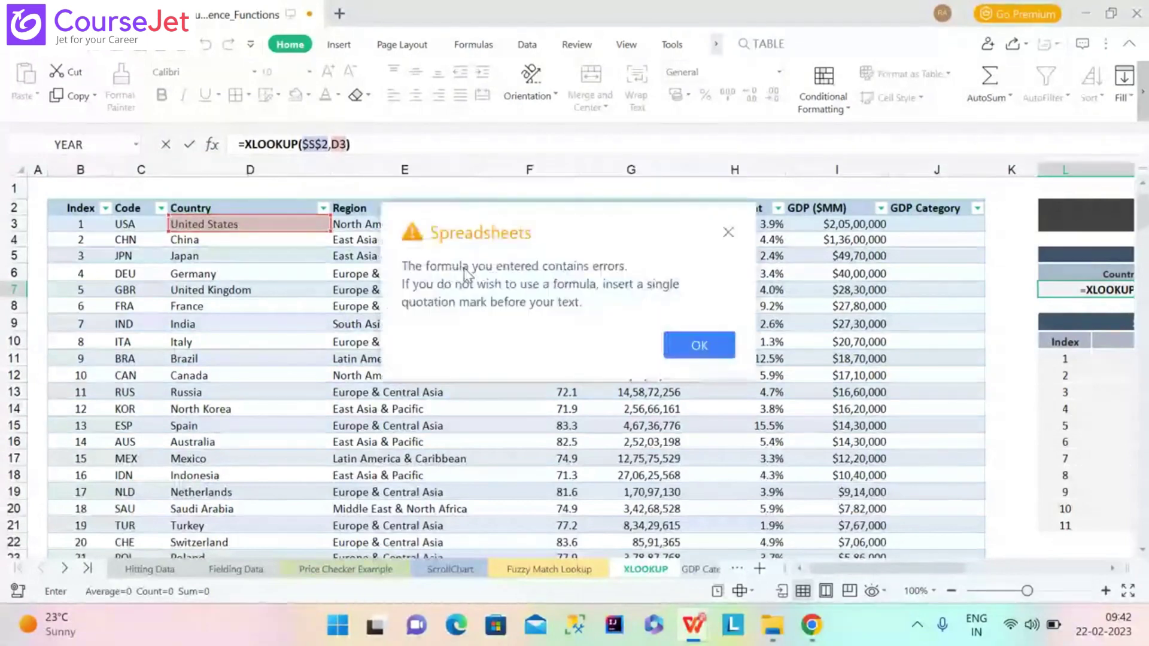
pyautogui.click(729, 233)
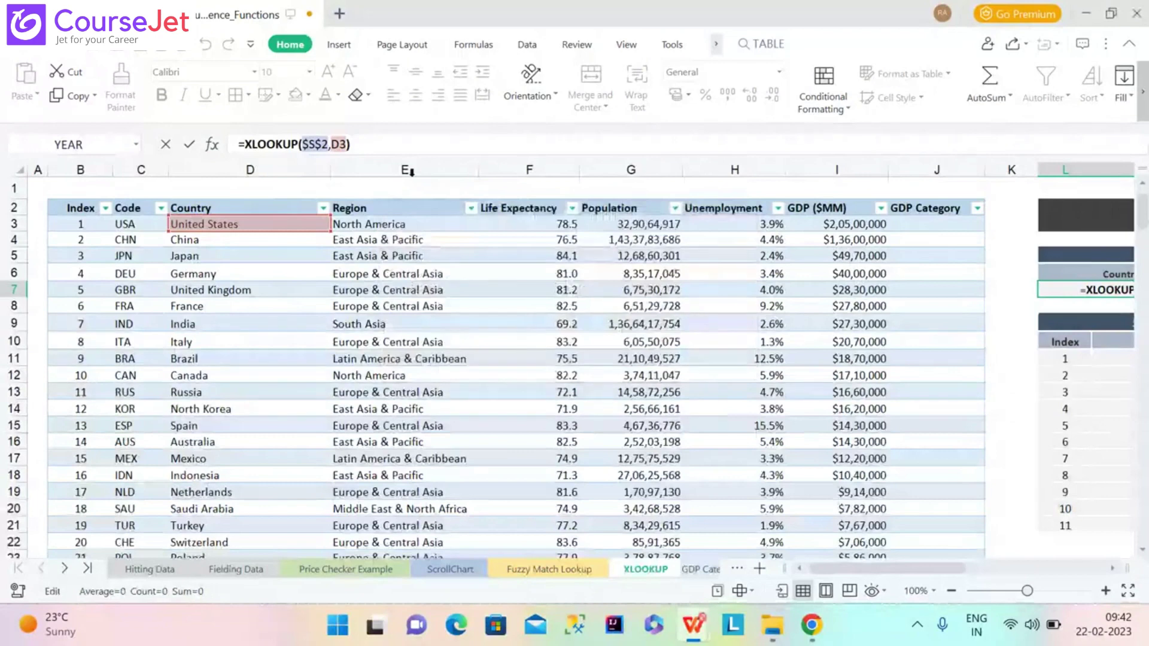
pyautogui.press('BackSpace')
pyautogui.press('BackSpace')
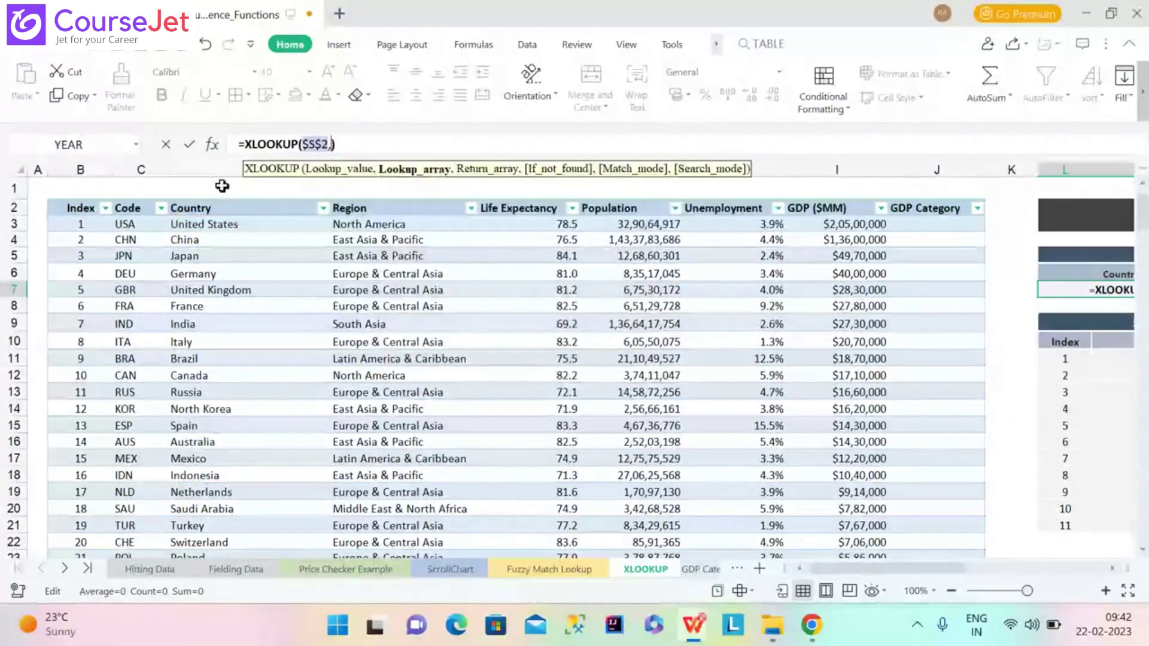
# Try the Country range D3:D208 as the lookup array, and erase it from the formula
pyautogui.click(241, 224)
pyautogui.moveTo(241, 225); pyautogui.dragTo(249, 516)
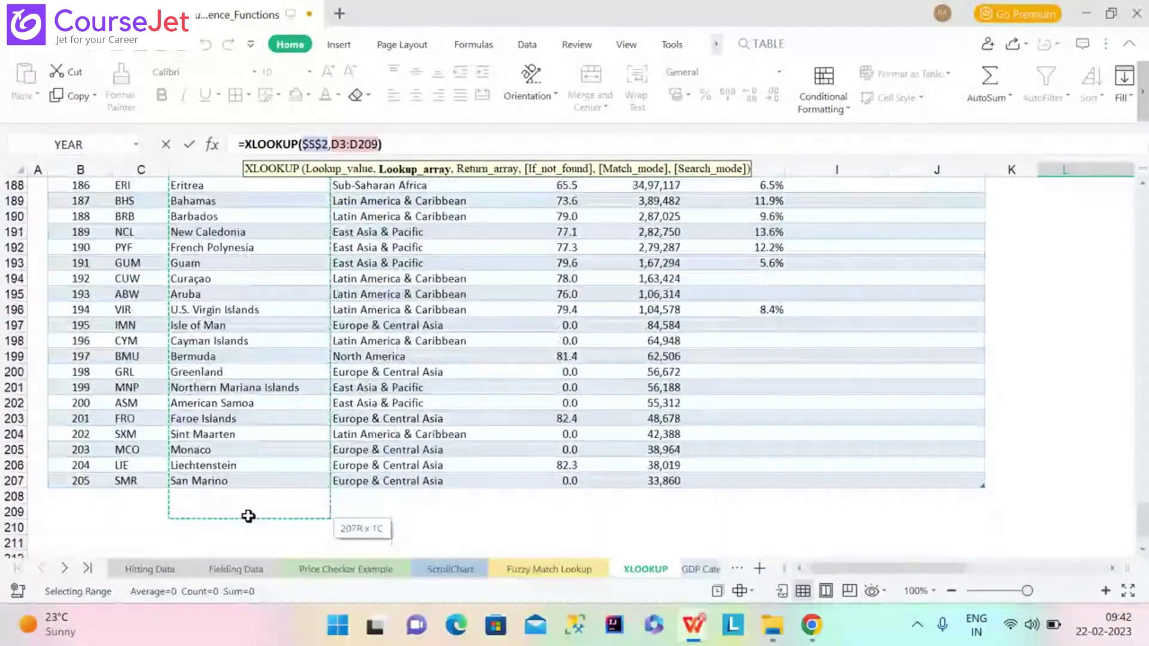
pyautogui.moveTo(248, 516); pyautogui.dragTo(248, 500)
pyautogui.moveTo(1142, 521); pyautogui.dragTo(1145, 198)
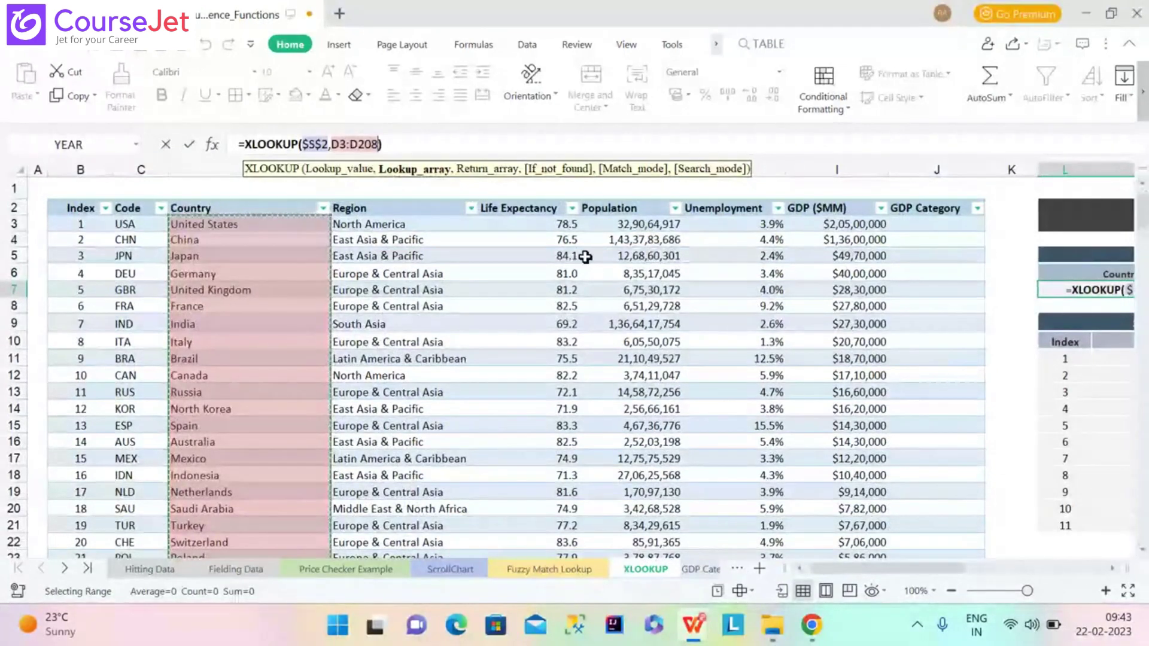
pyautogui.press('BackSpace')
pyautogui.press('BackSpace')
pyautogui.press('BackSpace')
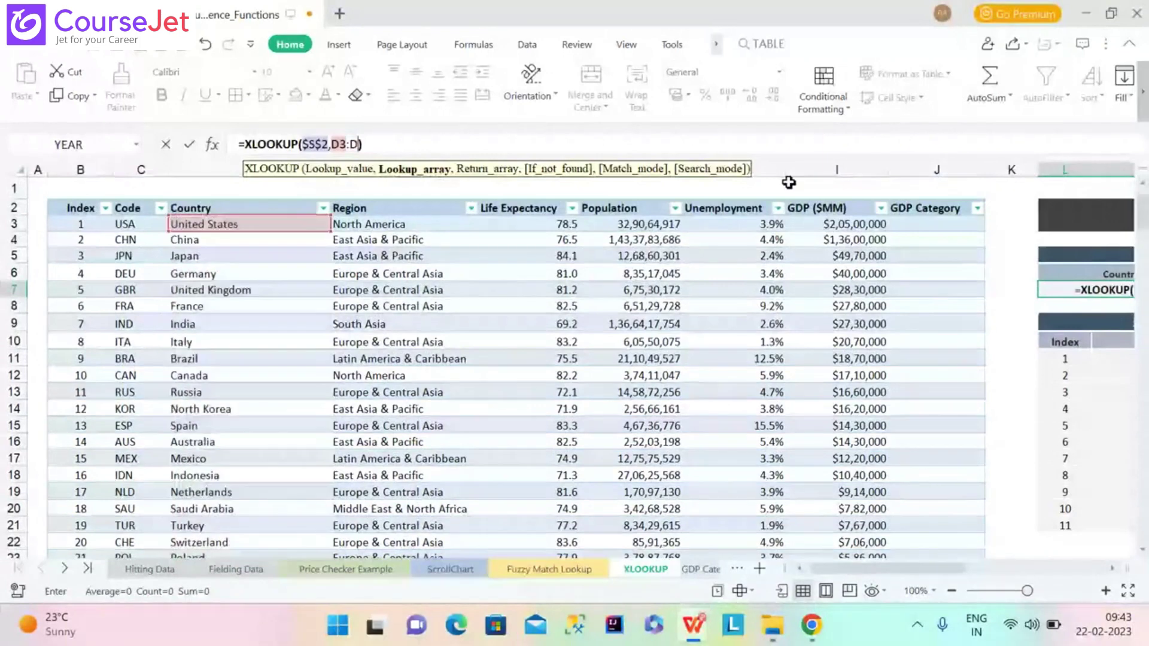
pyautogui.press('BackSpace')
pyautogui.press('BackSpace')
pyautogui.press('BackSpace')
pyautogui.press('BackSpace')
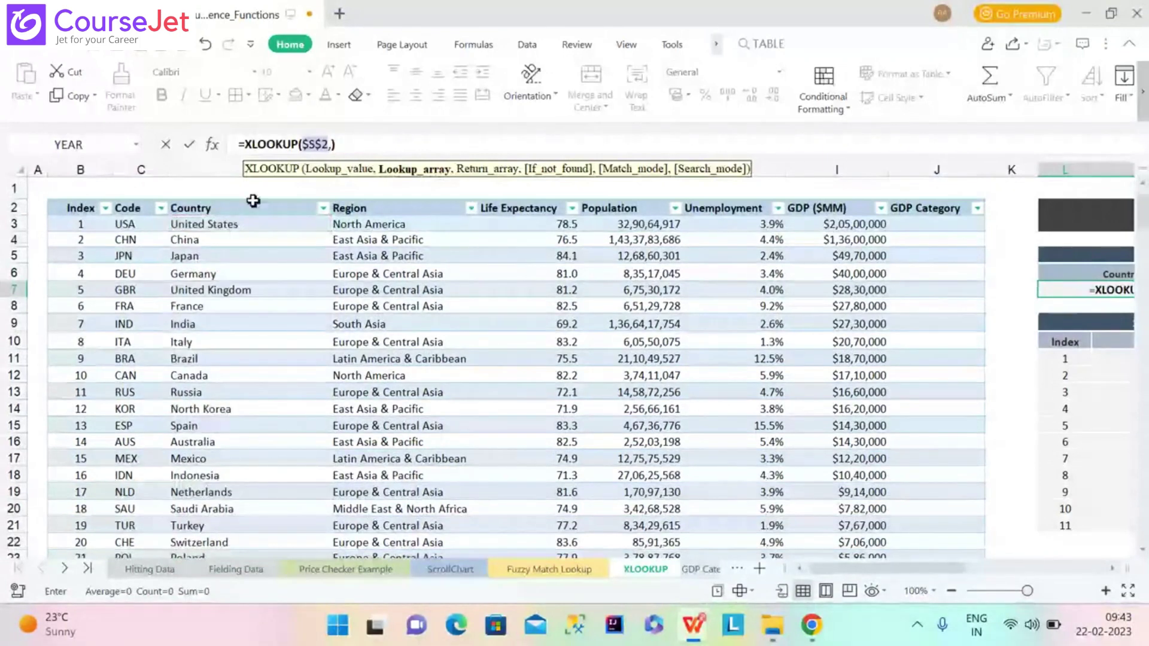
# Try the entire Country column D:D as the lookup array, and remove it from the formula
pyautogui.click(218, 165)
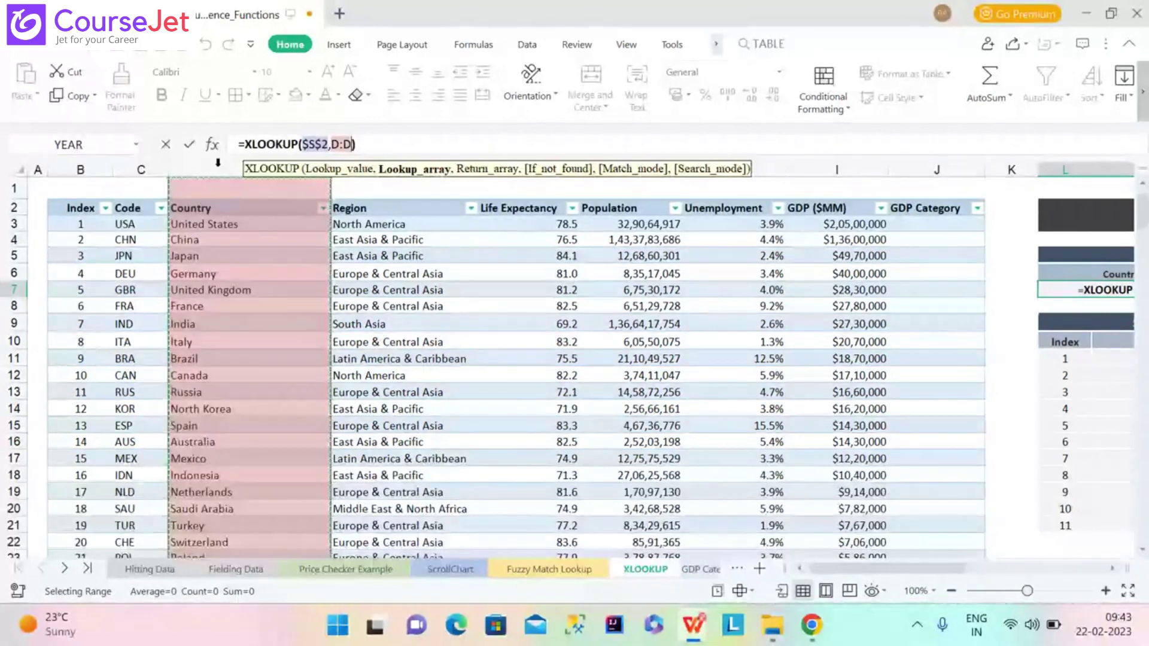
pyautogui.press('BackSpace')
pyautogui.press('BackSpace')
pyautogui.press('BackSpace')
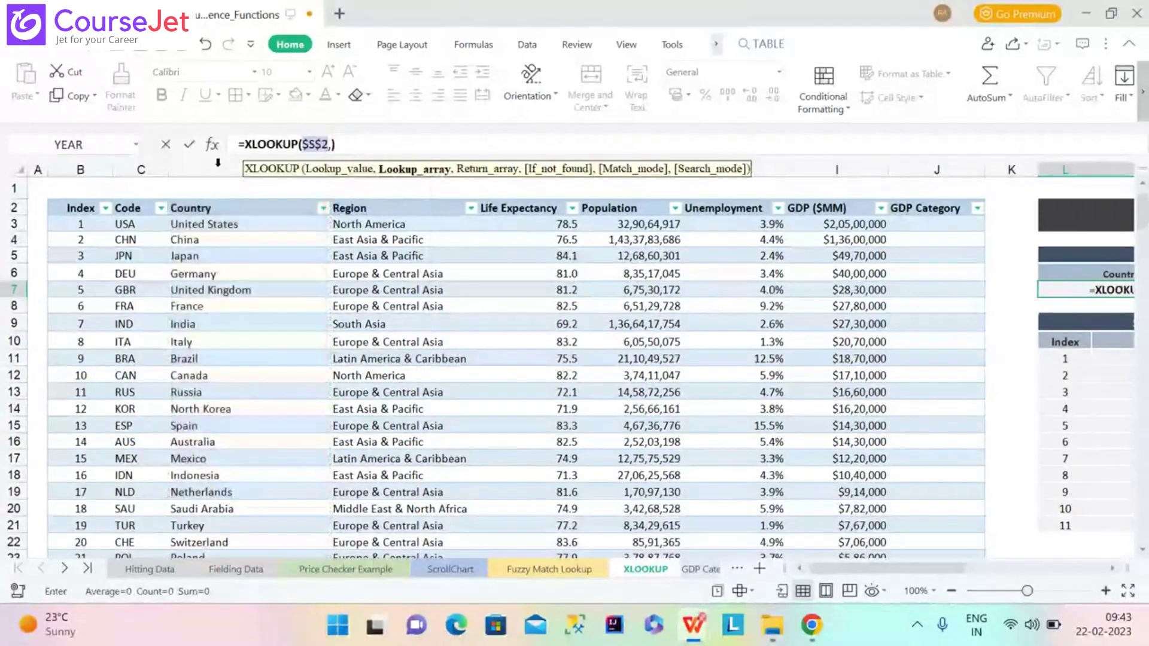
# Try the Country range D3:D207 as the XLOOKUP lookup array, and clear the reference from the formula
pyautogui.click(218, 208)
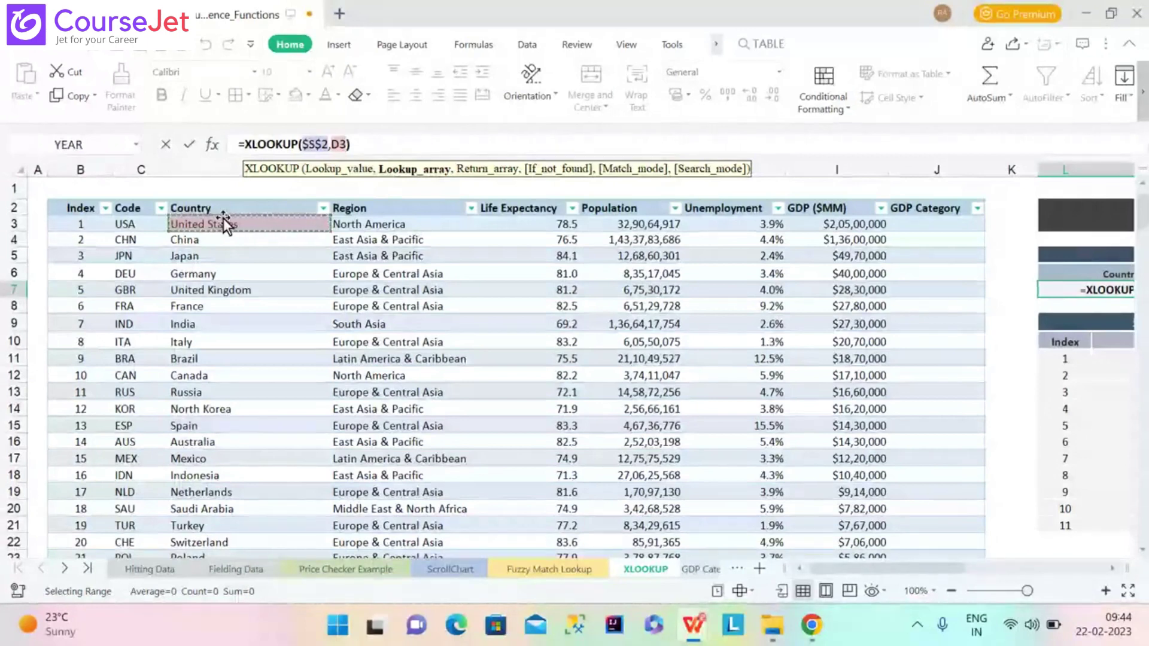
pyautogui.click(232, 186)
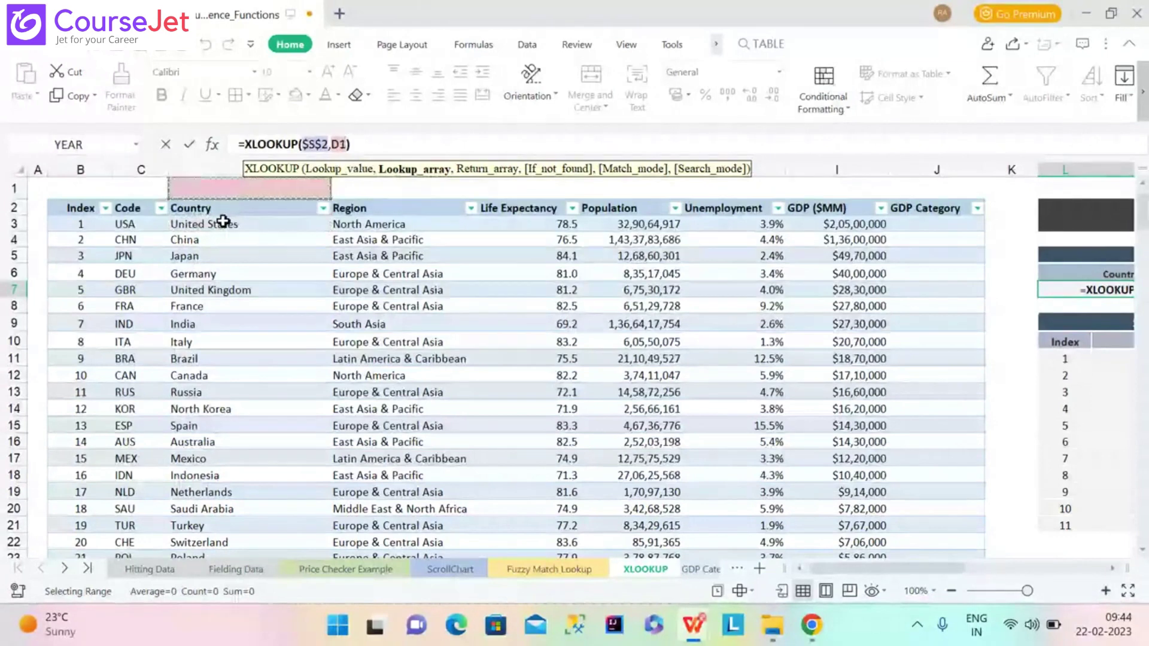
pyautogui.click(223, 222)
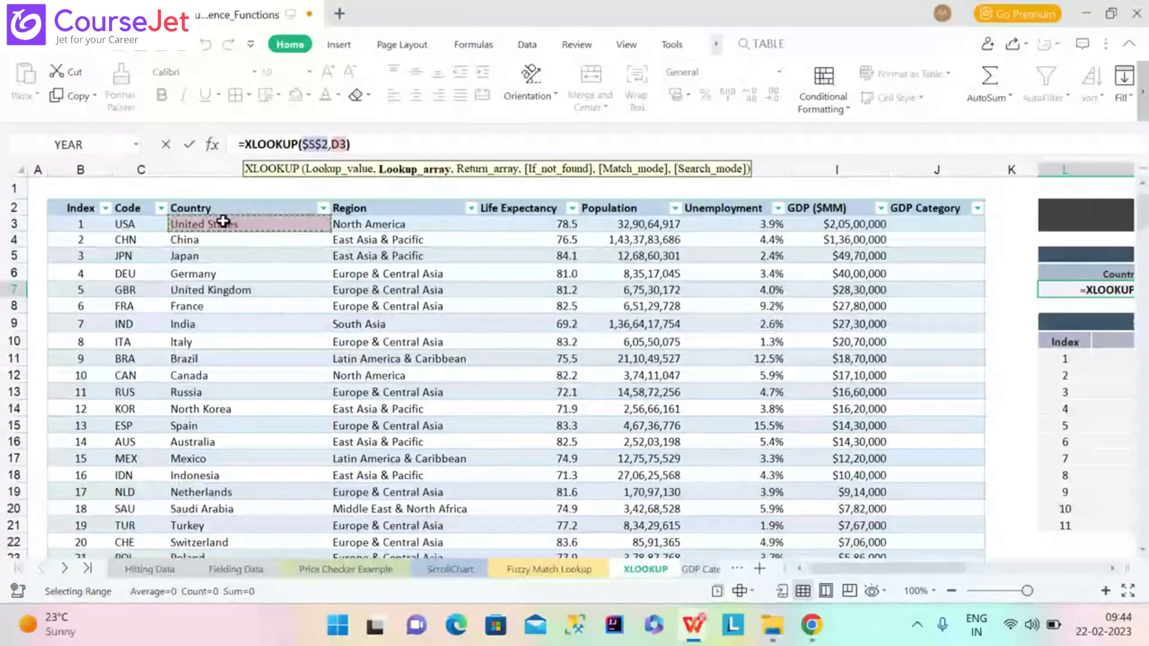
pyautogui.moveTo(223, 221); pyautogui.dragTo(199, 515)
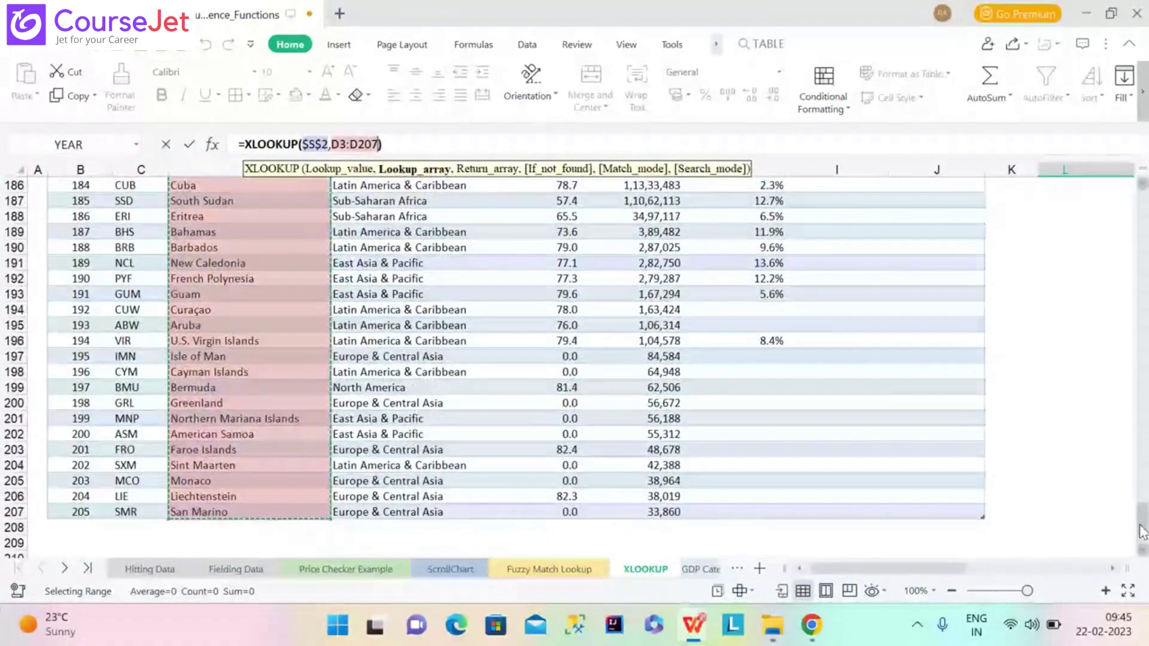
pyautogui.moveTo(1143, 532); pyautogui.dragTo(1137, 199)
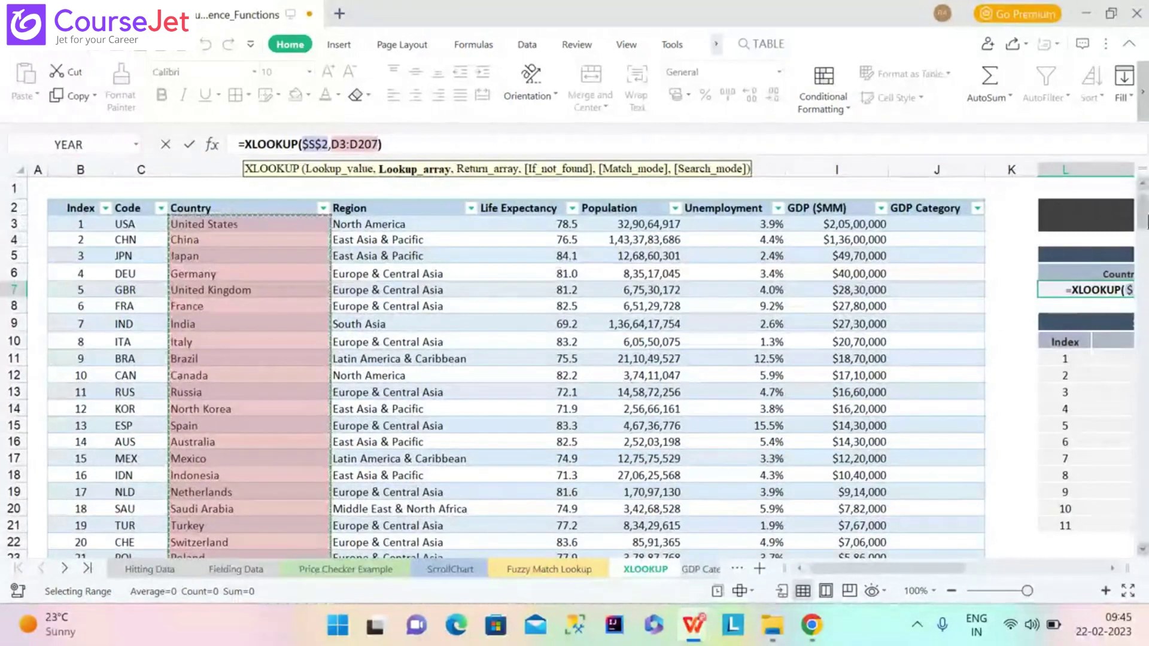
pyautogui.moveTo(1143, 227); pyautogui.dragTo(1124, 177)
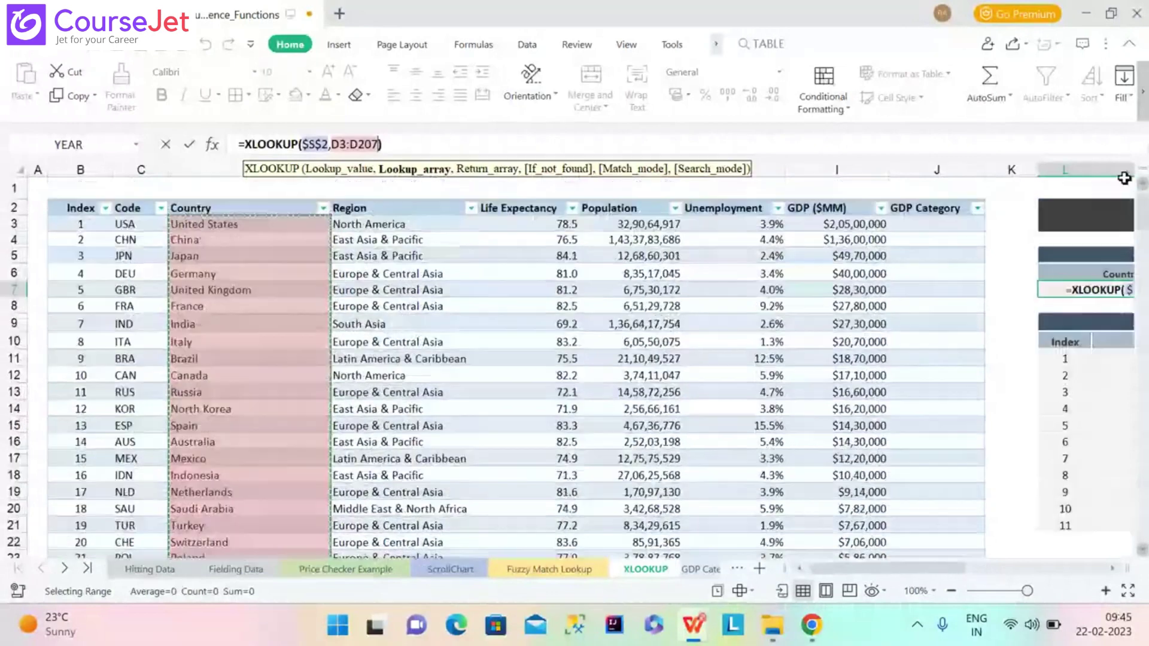
pyautogui.click(289, 297)
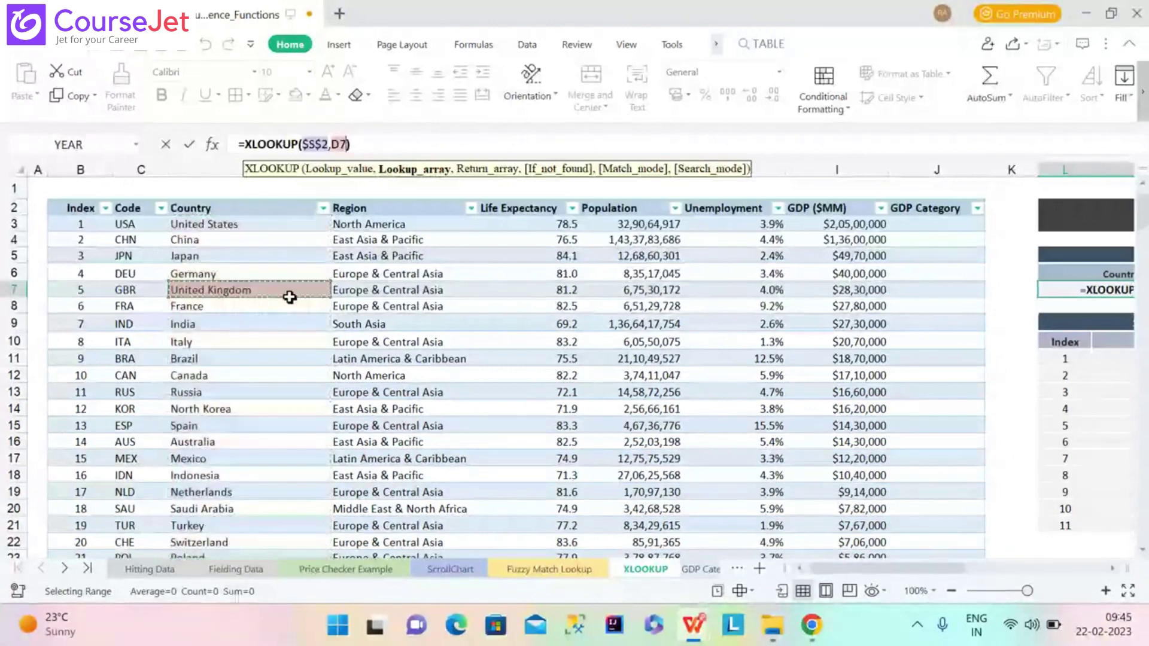
pyautogui.click(240, 223)
pyautogui.press('BackSpace')
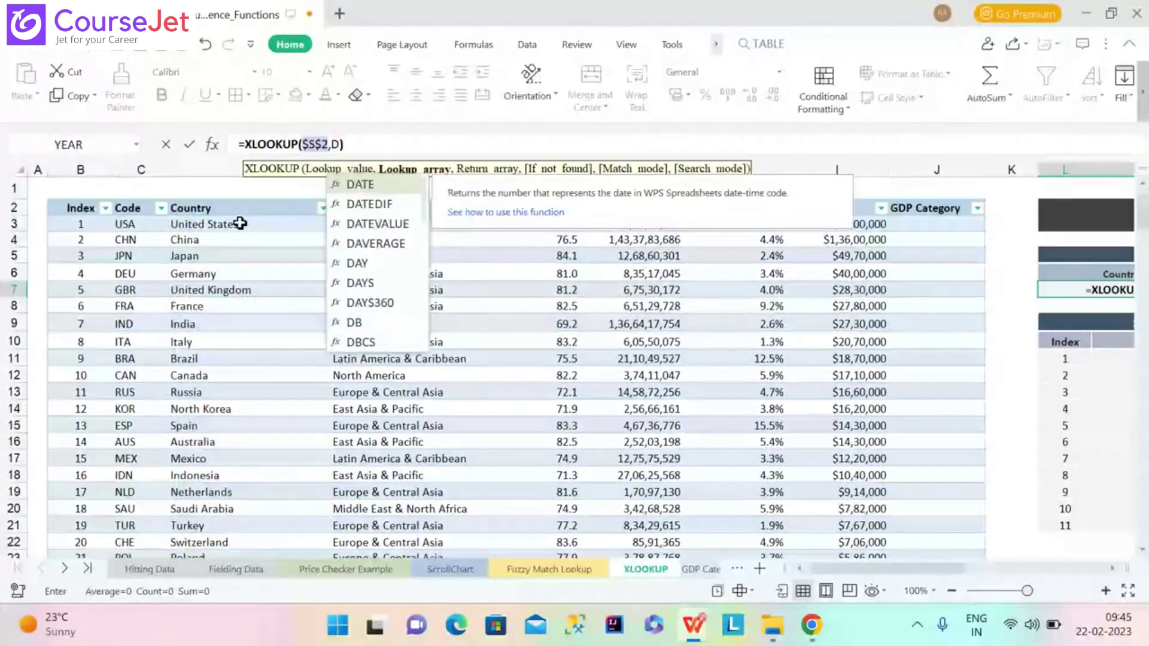
pyautogui.press('BackSpace')
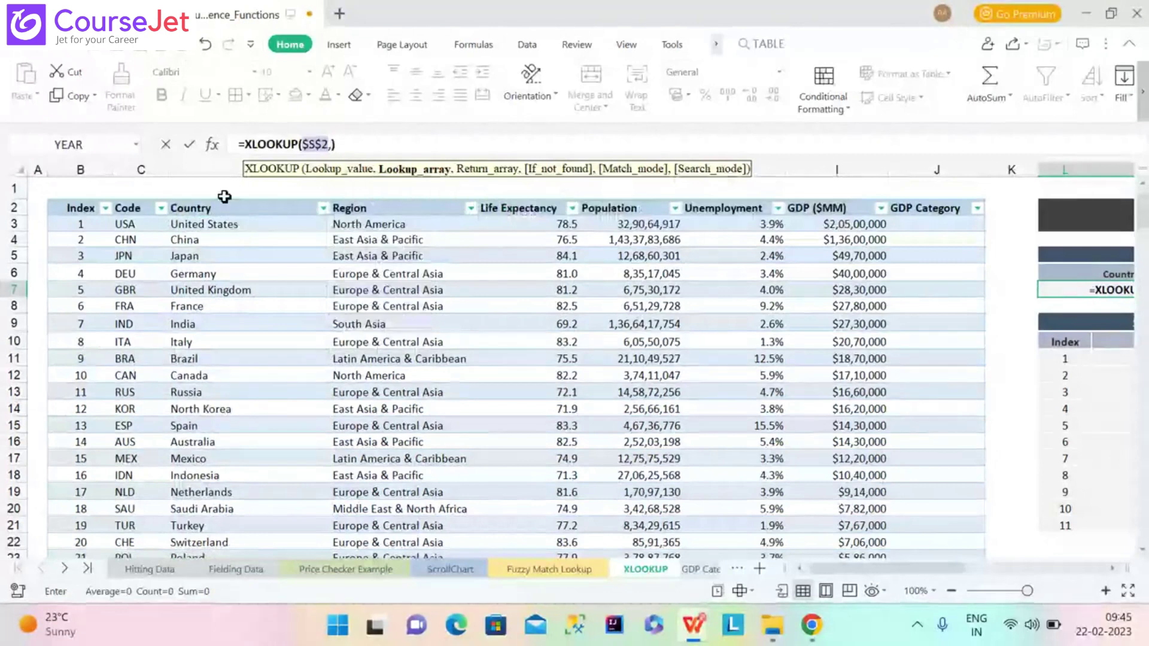
# Try the whole Country column D:D as the lookup array, and replace it with cell D4
pyautogui.click(219, 167)
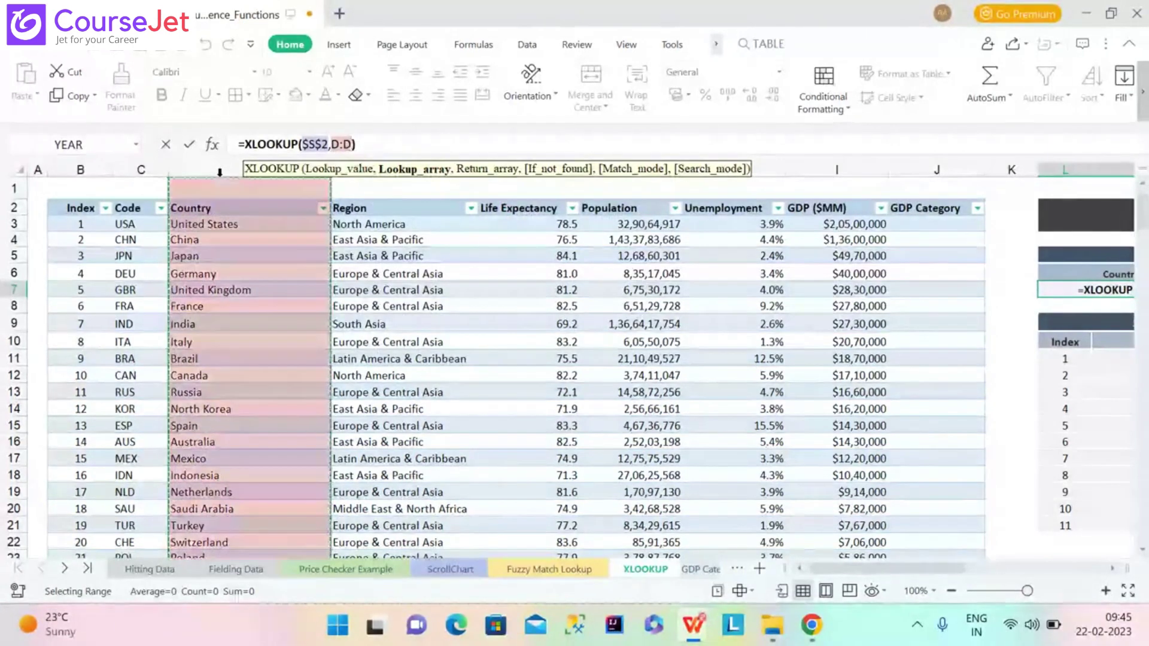
pyautogui.click(218, 221)
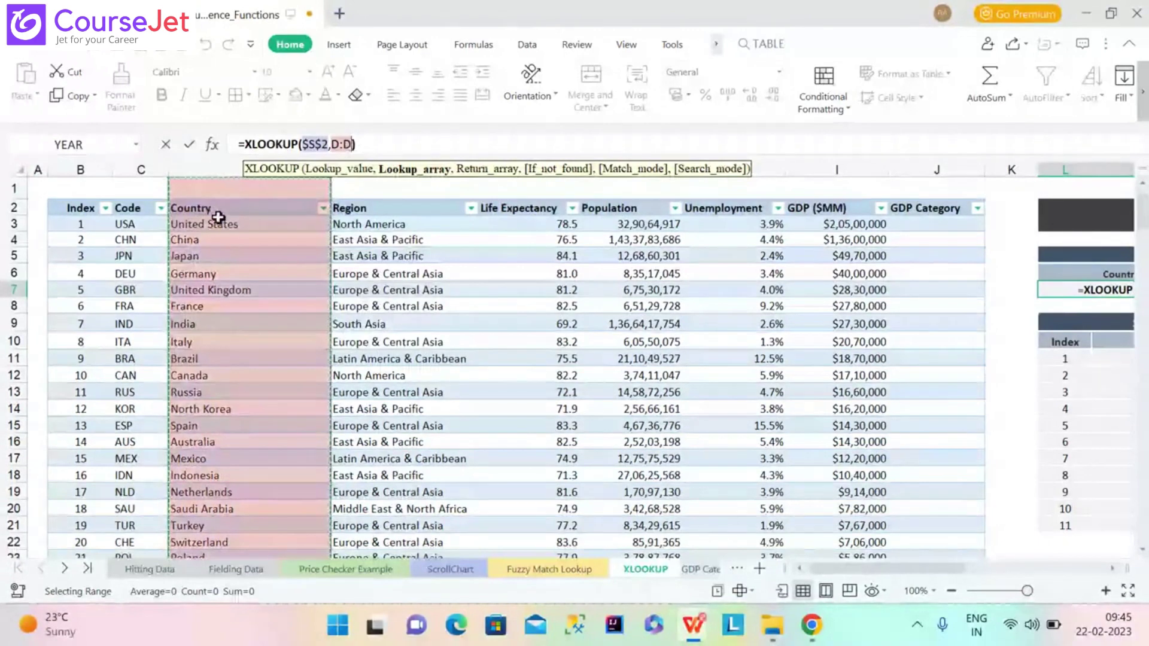
pyautogui.click(223, 234)
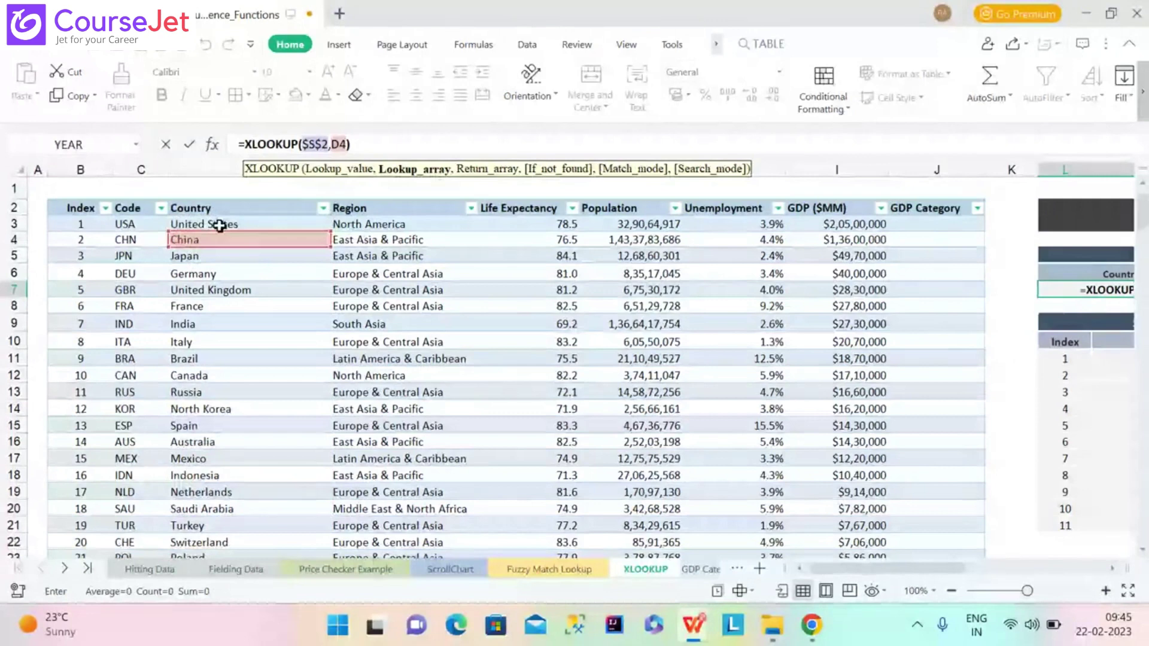
pyautogui.press('BackSpace')
# Try to enter the XLOOKUP formula with the United States cell D3 as the lookup array, dismiss the alert and erase the reference
pyautogui.click(315, 225)
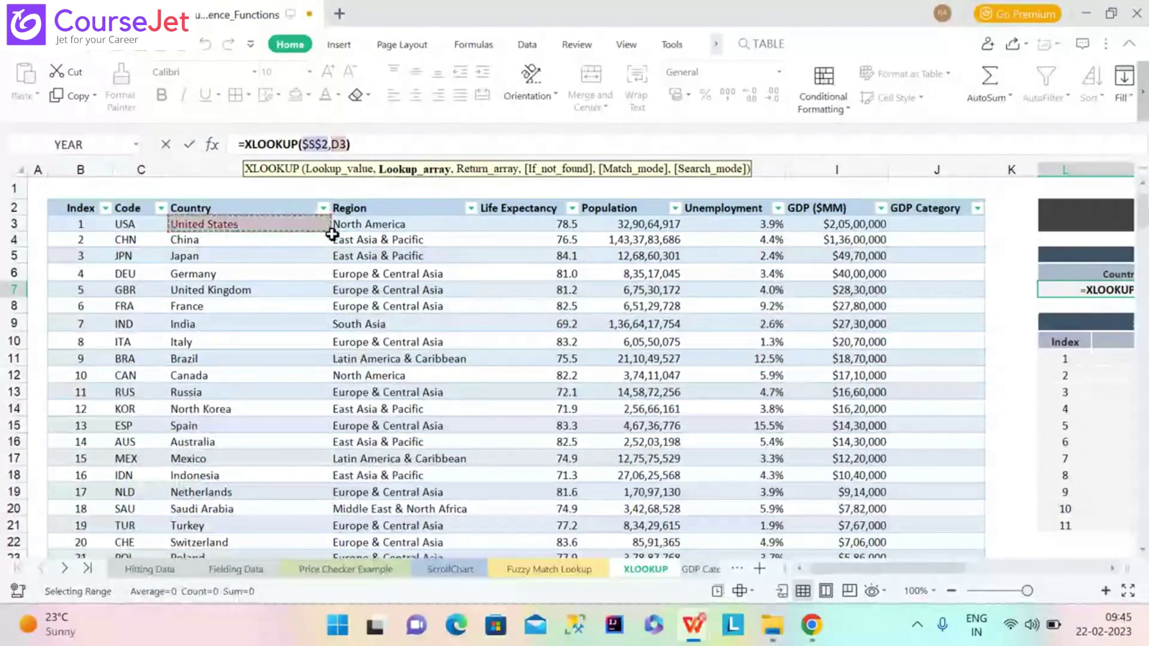
pyautogui.press('BackSpace')
pyautogui.click(296, 222)
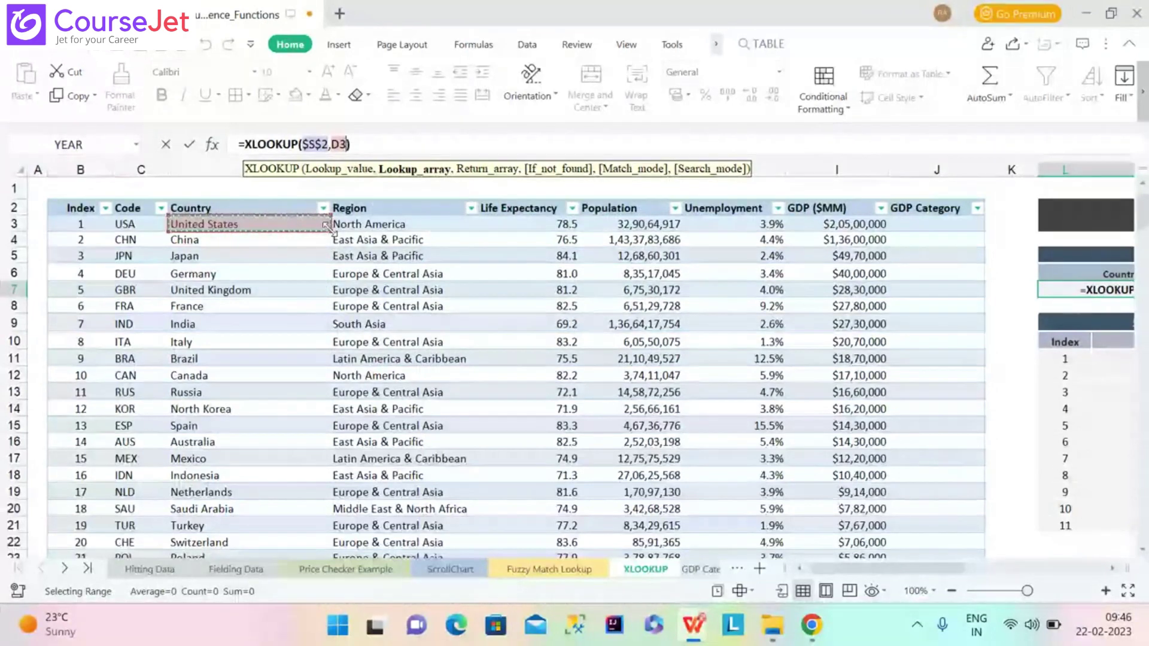
pyautogui.moveTo(328, 226); pyautogui.dragTo(279, 223)
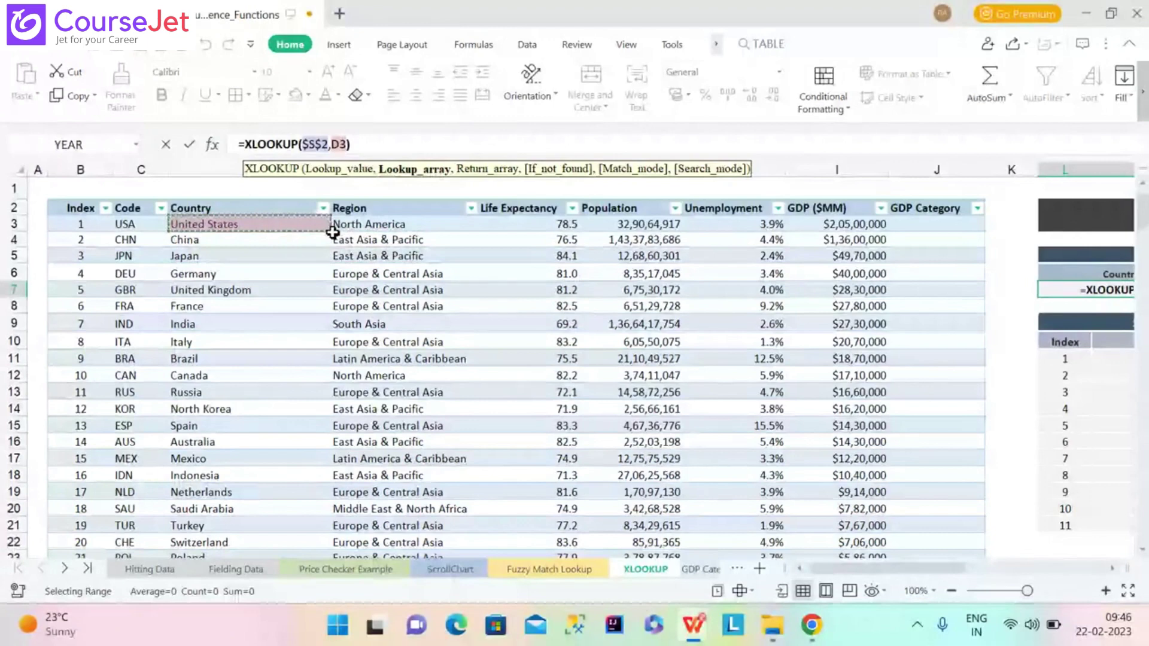
pyautogui.press('Return')
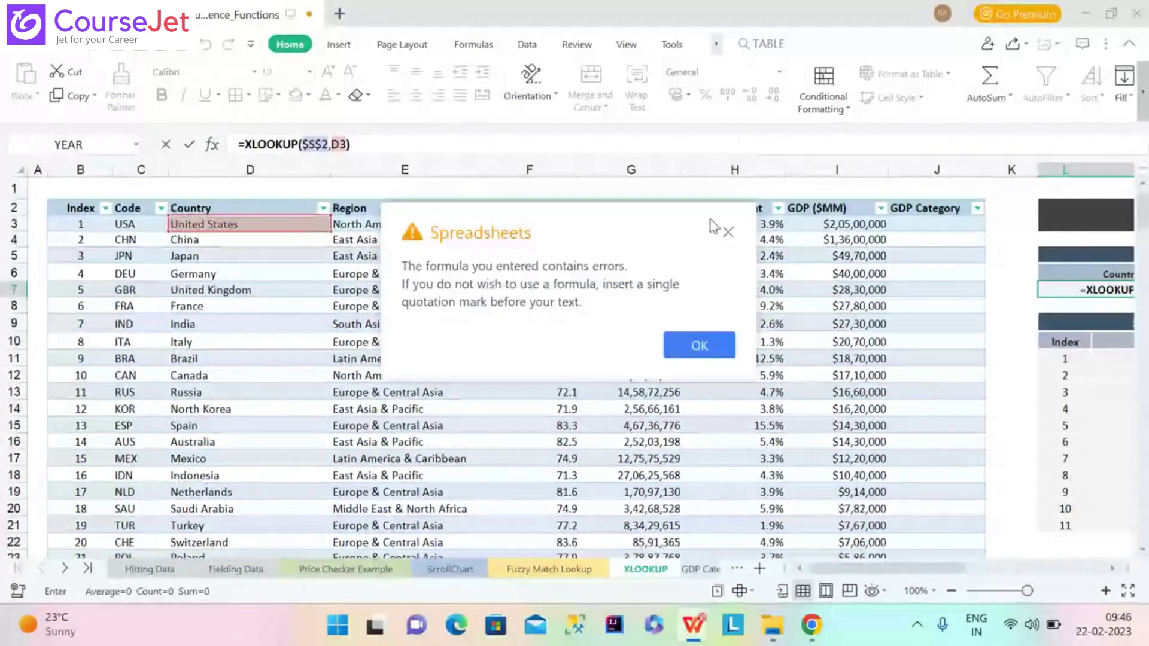
pyautogui.click(730, 233)
pyautogui.press('BackSpace')
pyautogui.press('BackSpace')
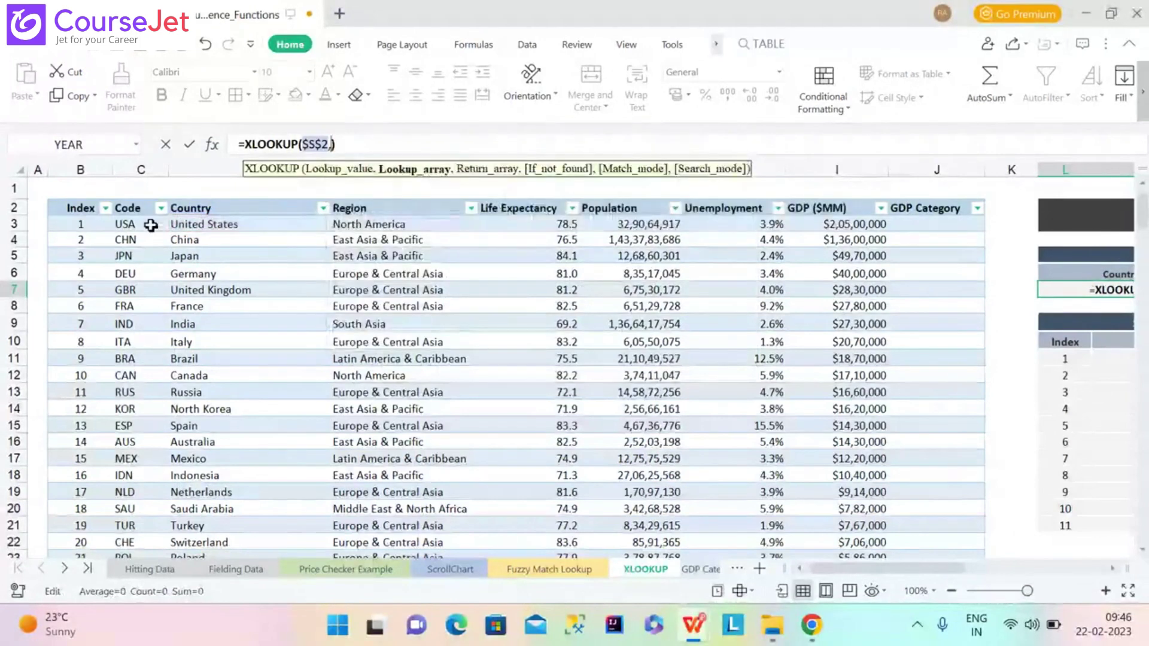
# Try the Country range D4:D17 and the single cell D5 as the lookup array, and erase the reference
pyautogui.click(176, 224)
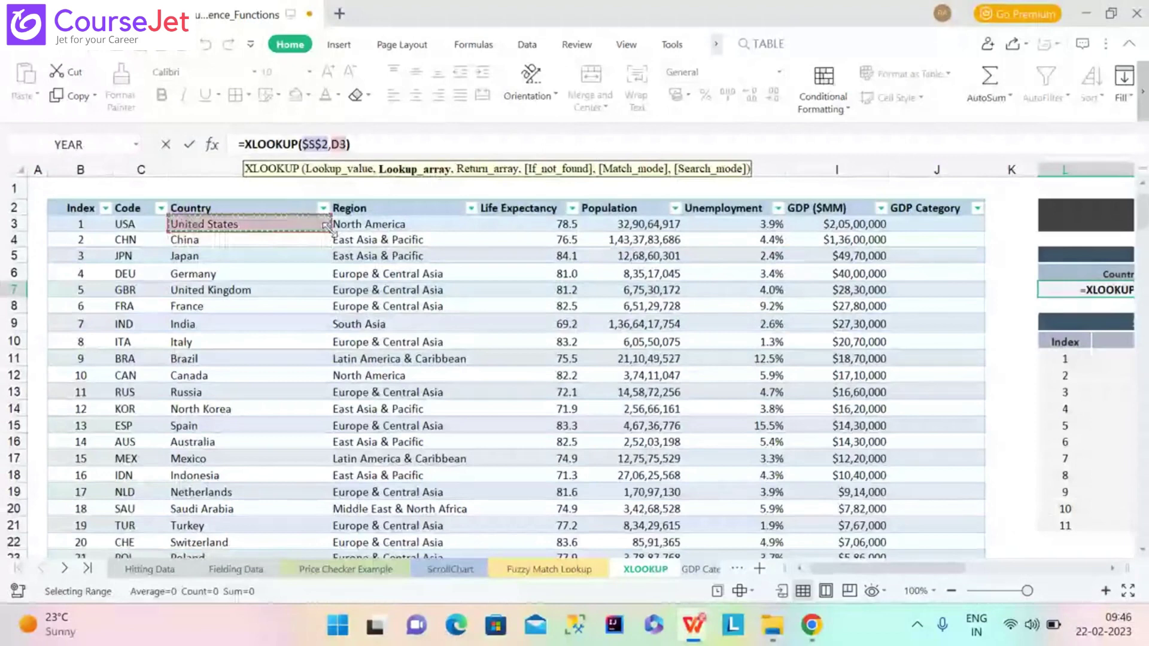
pyautogui.moveTo(326, 239); pyautogui.dragTo(303, 451)
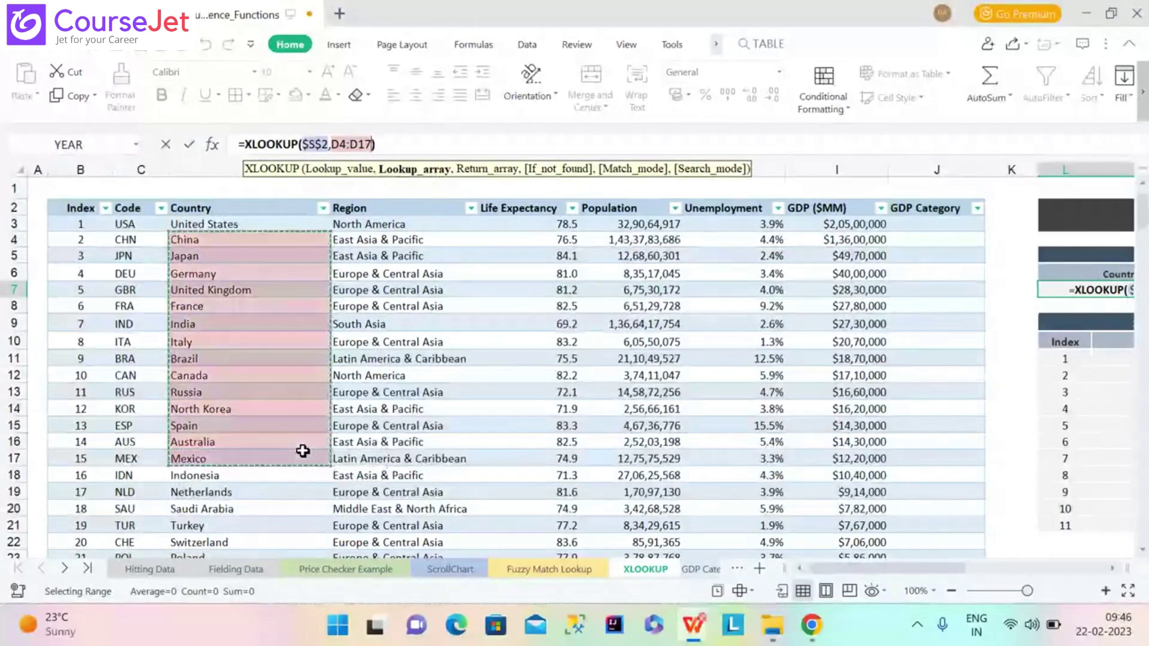
pyautogui.click(201, 222)
pyautogui.moveTo(201, 223); pyautogui.dragTo(327, 227)
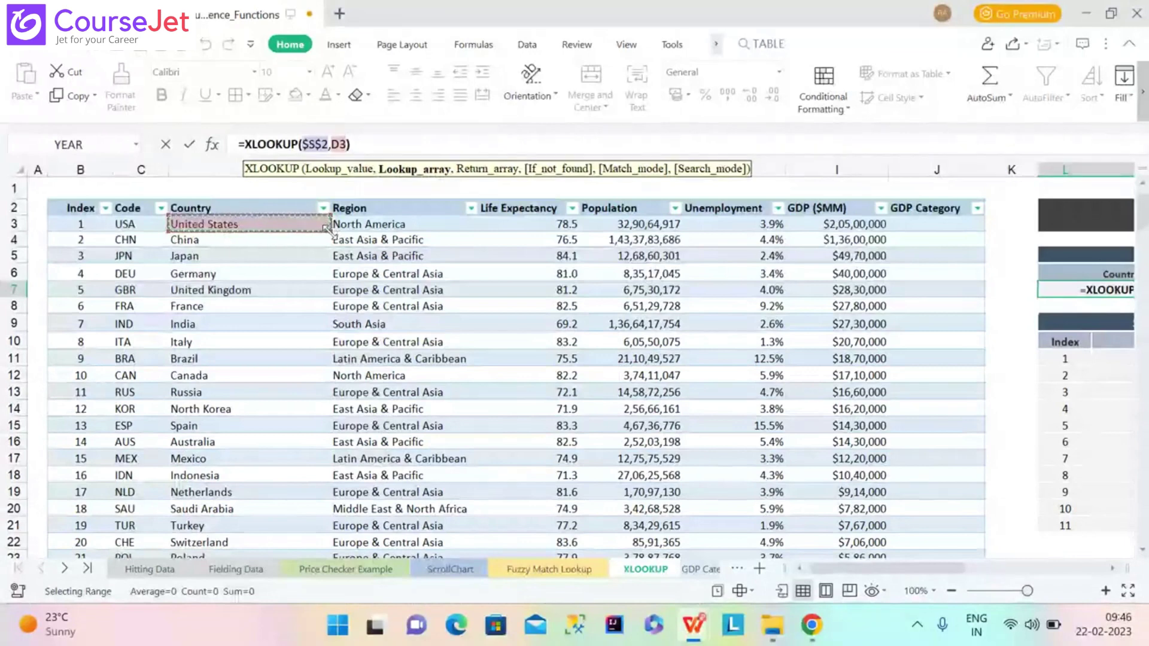
pyautogui.moveTo(327, 227); pyautogui.dragTo(328, 241)
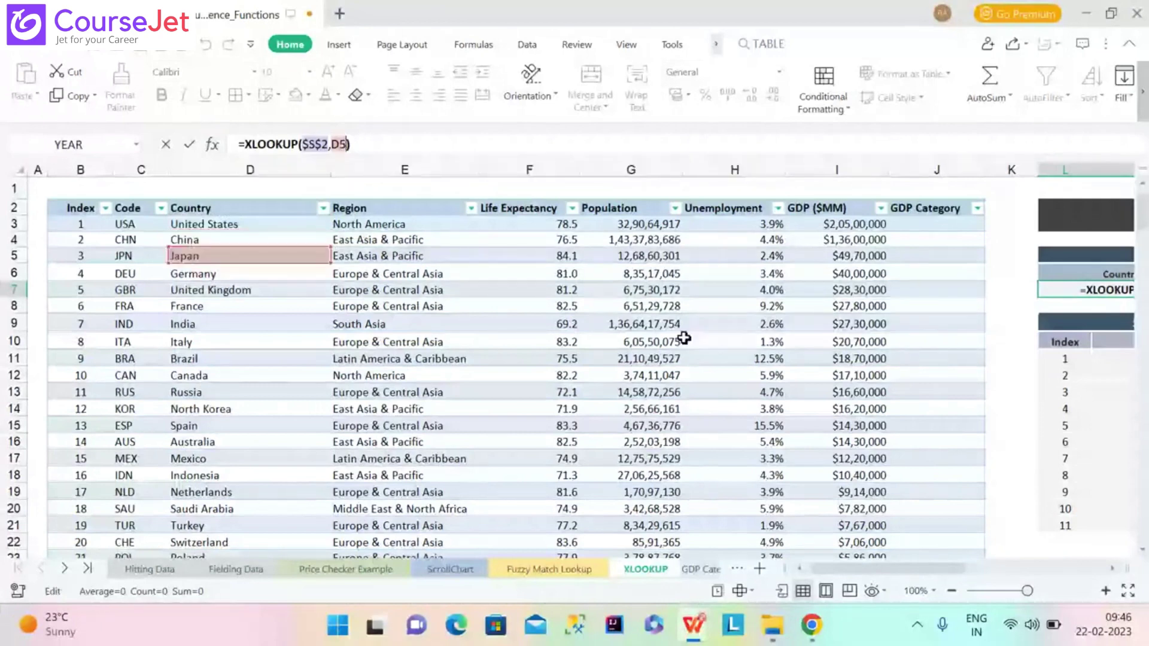
pyautogui.press('BackSpace')
pyautogui.press('BackSpace')
# Try the Country cells D4 and D3 as the starting point of the lookup array, and remove the reference
pyautogui.click(227, 239)
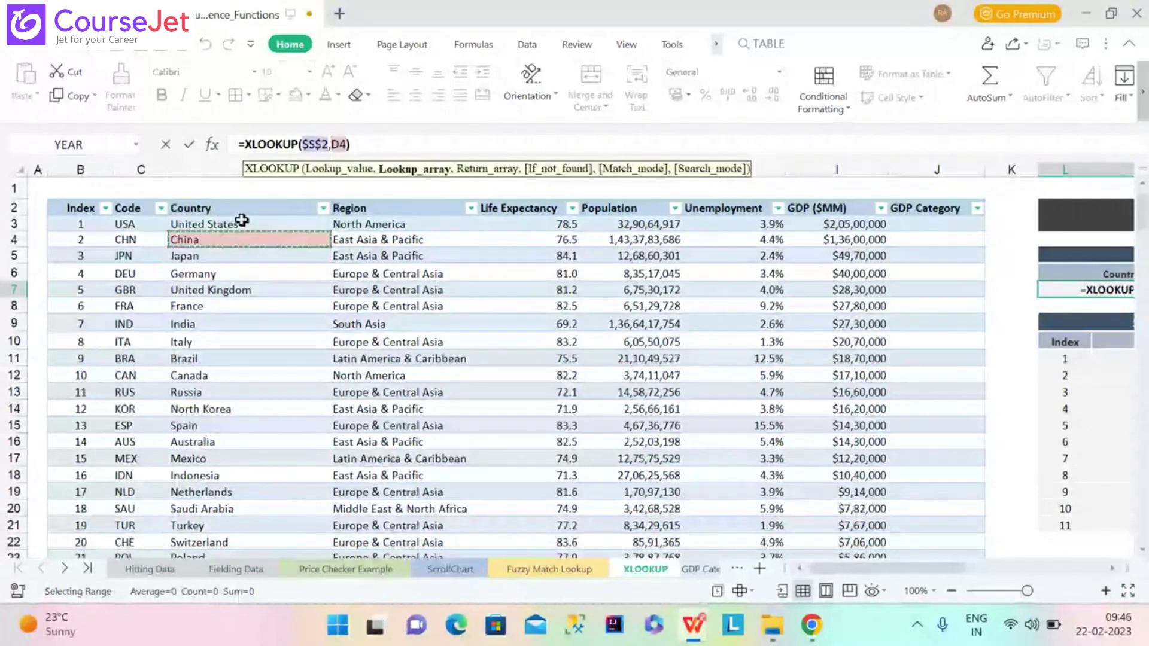
pyautogui.click(242, 220)
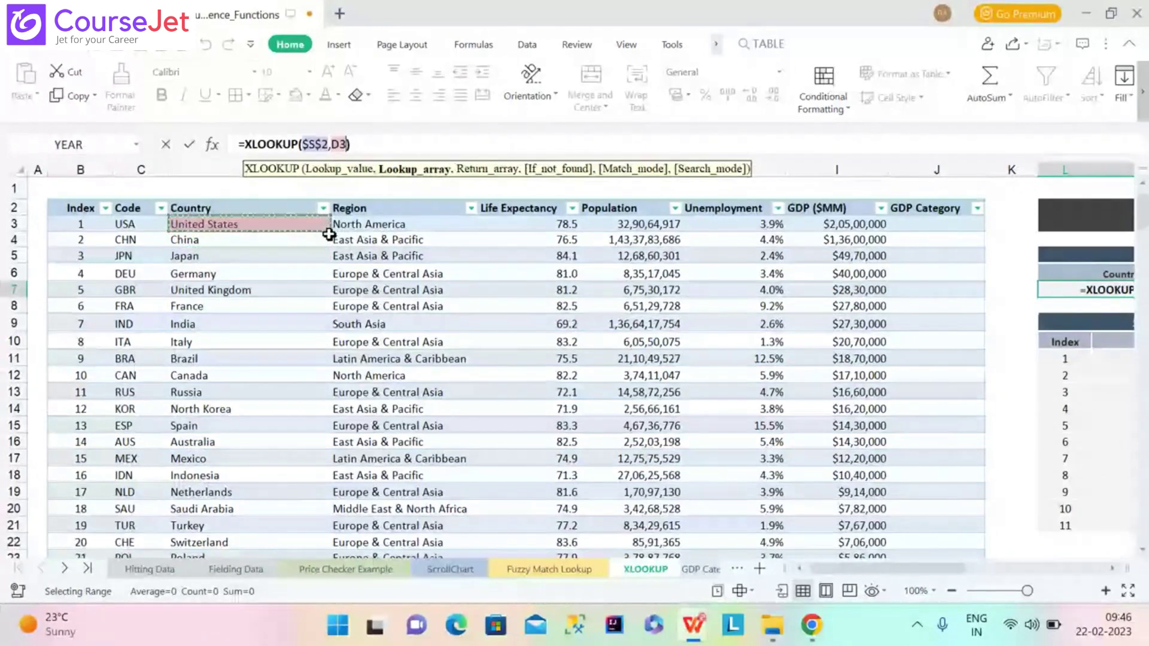
pyautogui.moveTo(329, 232); pyautogui.dragTo(317, 275)
pyautogui.press('BackSpace')
pyautogui.press('BackSpace')
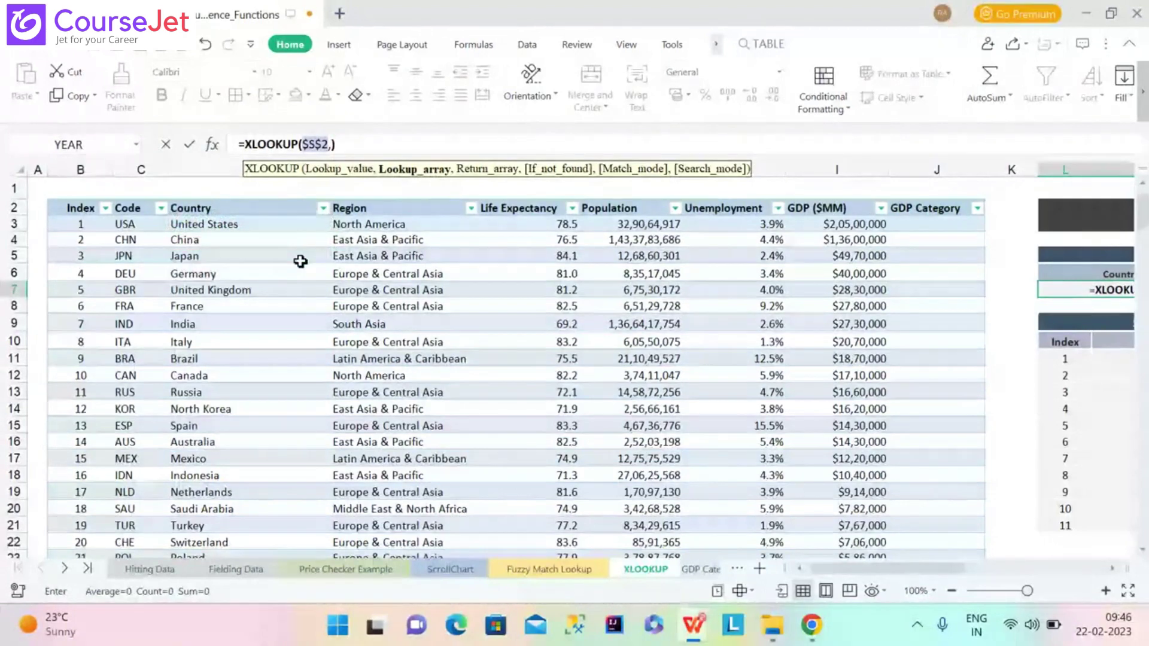
# Try to enter the formula with Japan's cell D5 as the lookup array, dismiss the alert and clear the reference
pyautogui.click(313, 225)
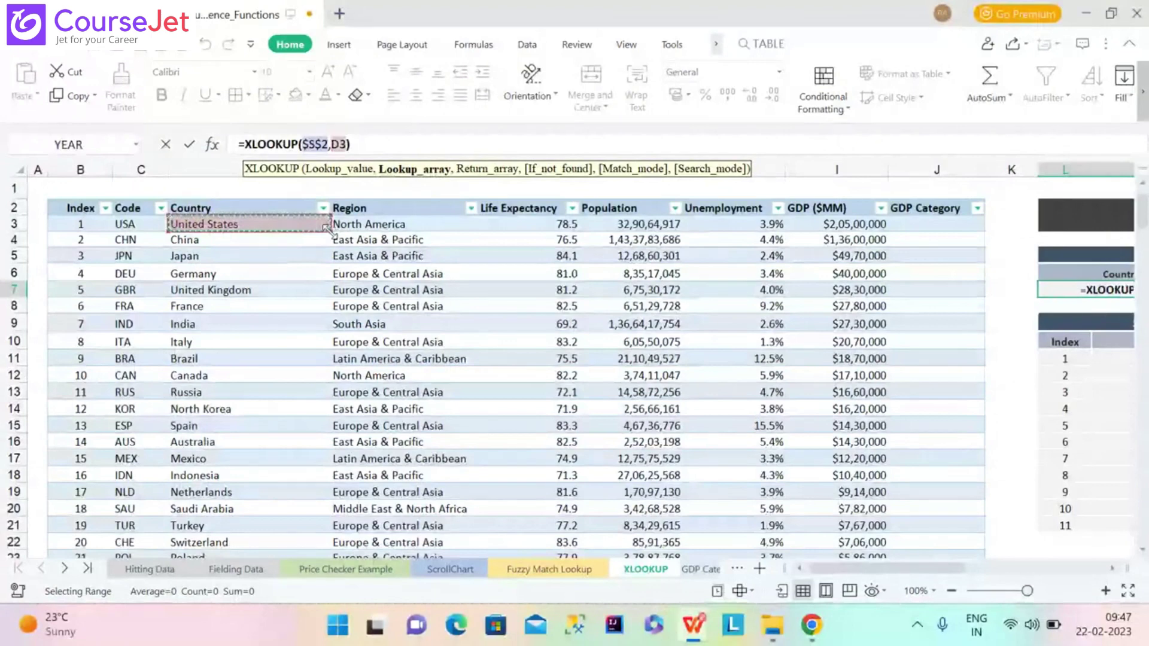
pyautogui.press('Down')
pyautogui.press('Down')
pyautogui.press('Return')
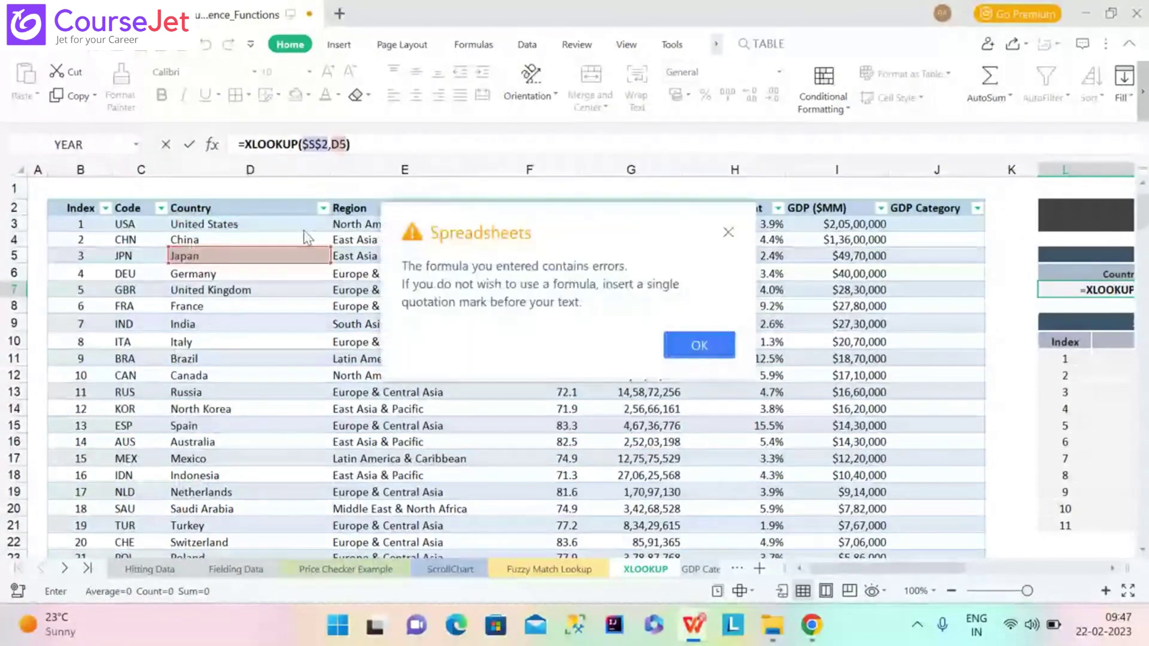
pyautogui.click(678, 337)
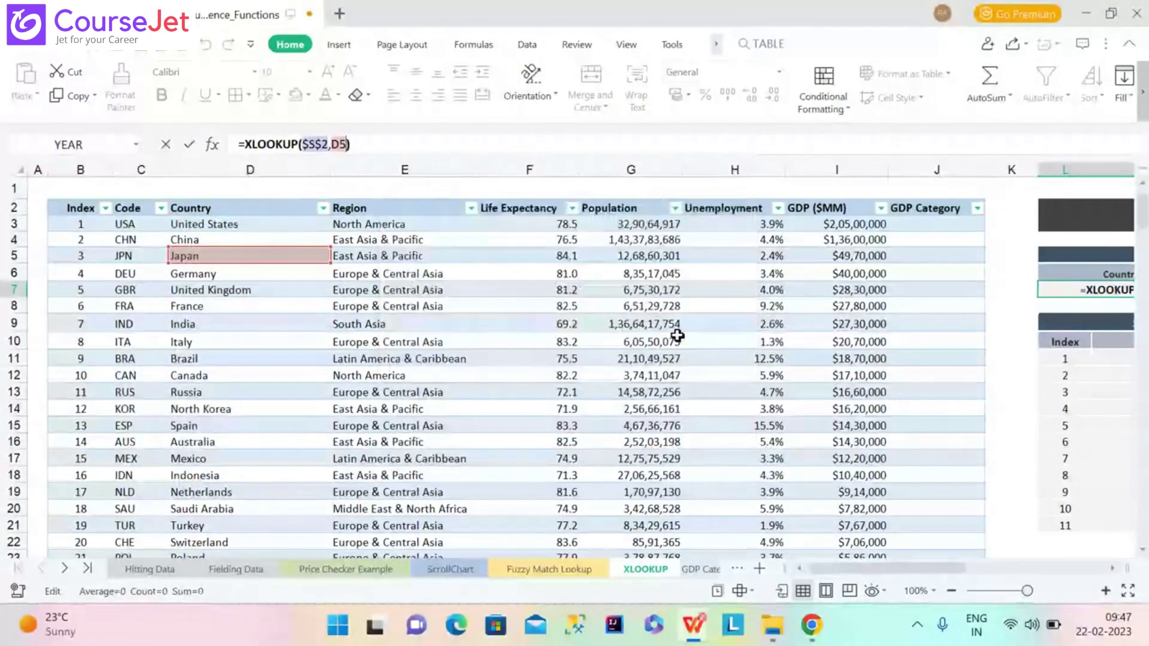
pyautogui.press('BackSpace')
pyautogui.press('BackSpace')
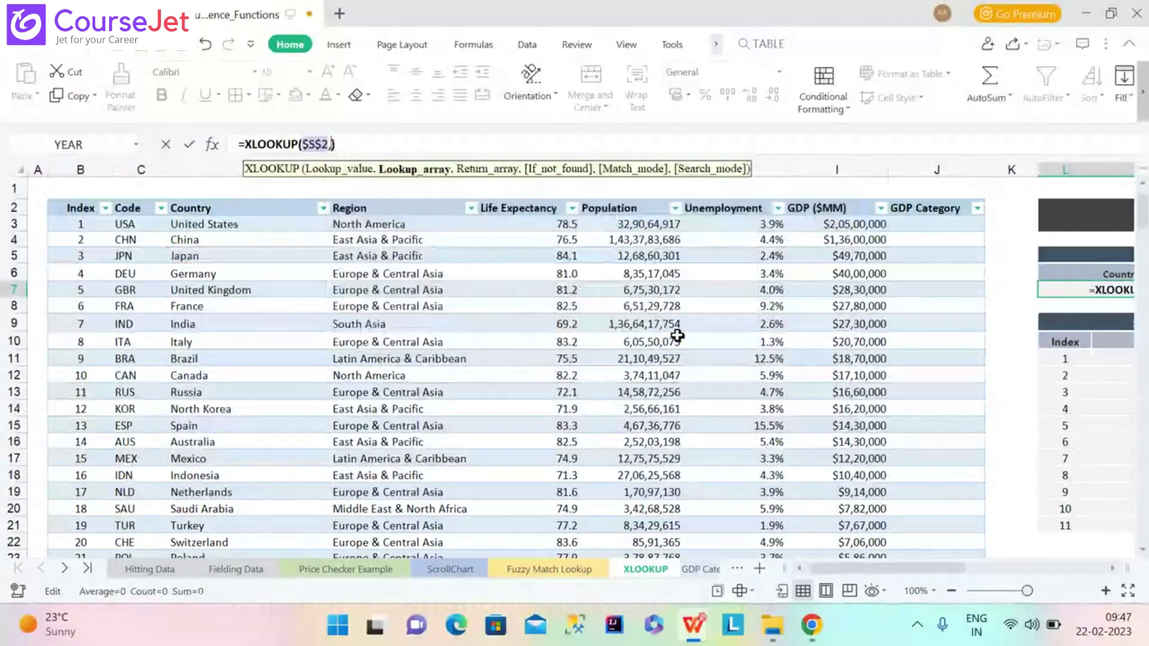
# Try to enter the formula with the United Kingdom cell D7 as the lookup array, and dismiss the alert
pyautogui.click(277, 228)
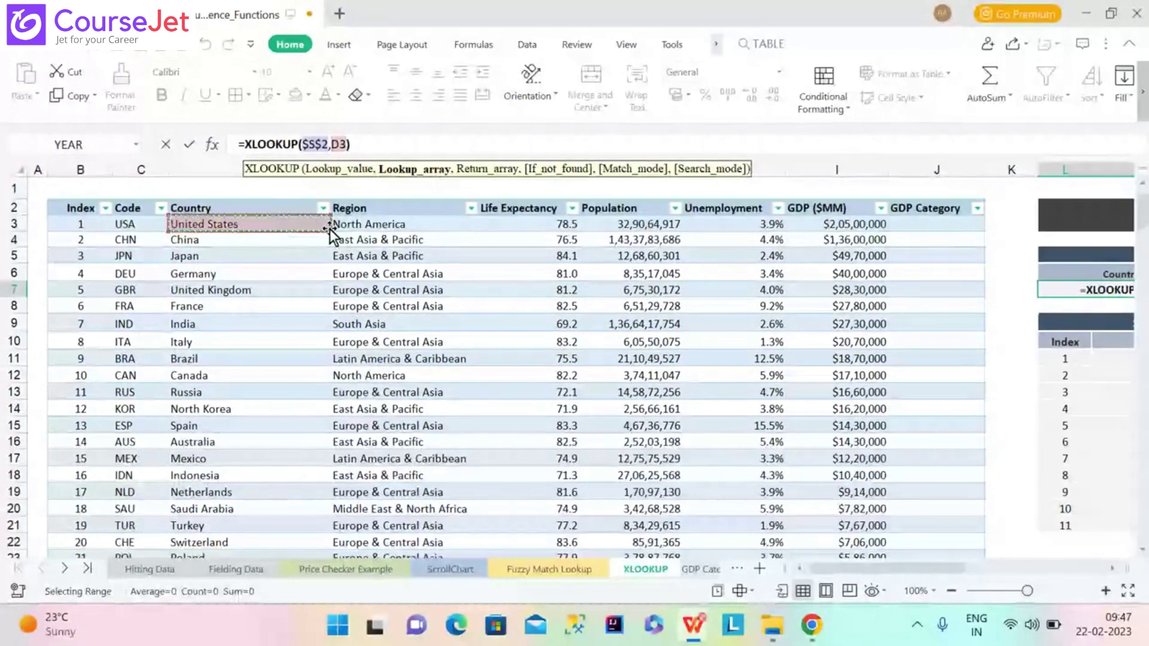
pyautogui.press('Down')
pyautogui.press('Down')
pyautogui.press('Down')
pyautogui.press('Down')
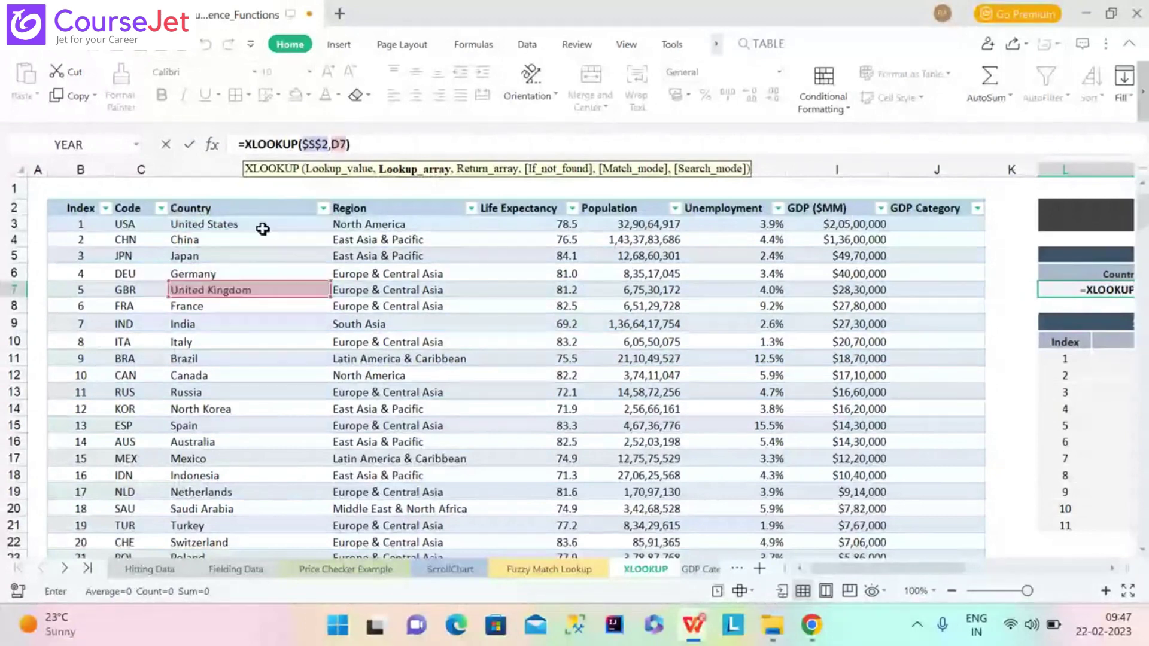
pyautogui.press('Return')
pyautogui.click(683, 350)
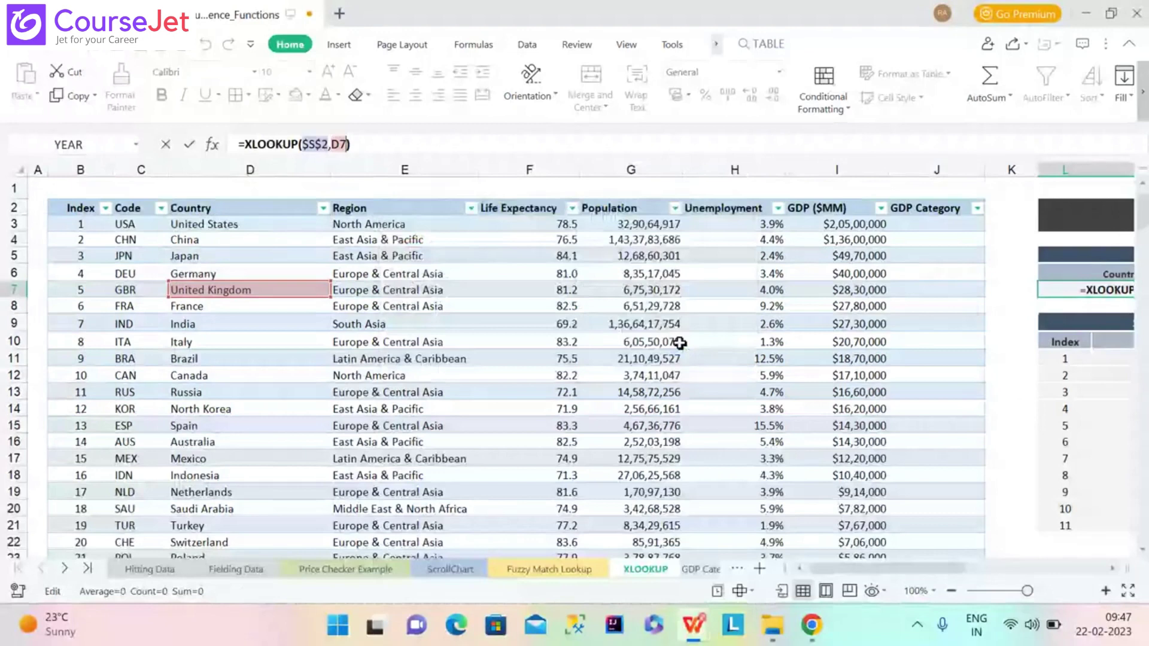
# Try Germany's cell D6 as the lookup array, and delete the reference from the formula
pyautogui.click(290, 231)
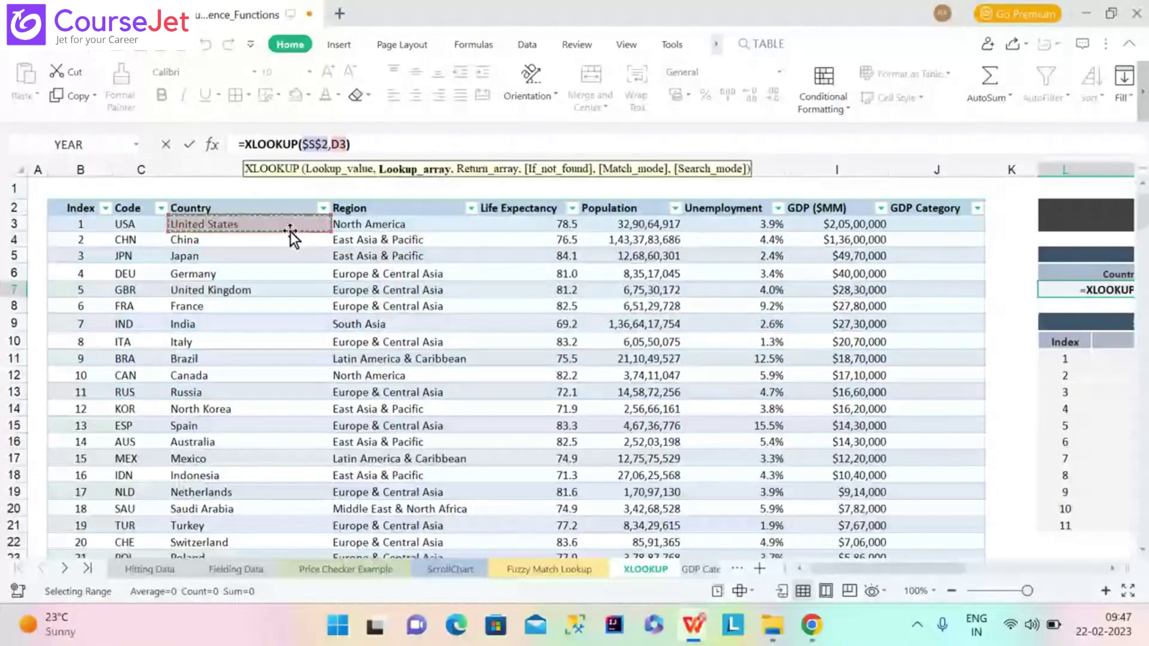
pyautogui.press('BackSpace')
pyautogui.write('6')
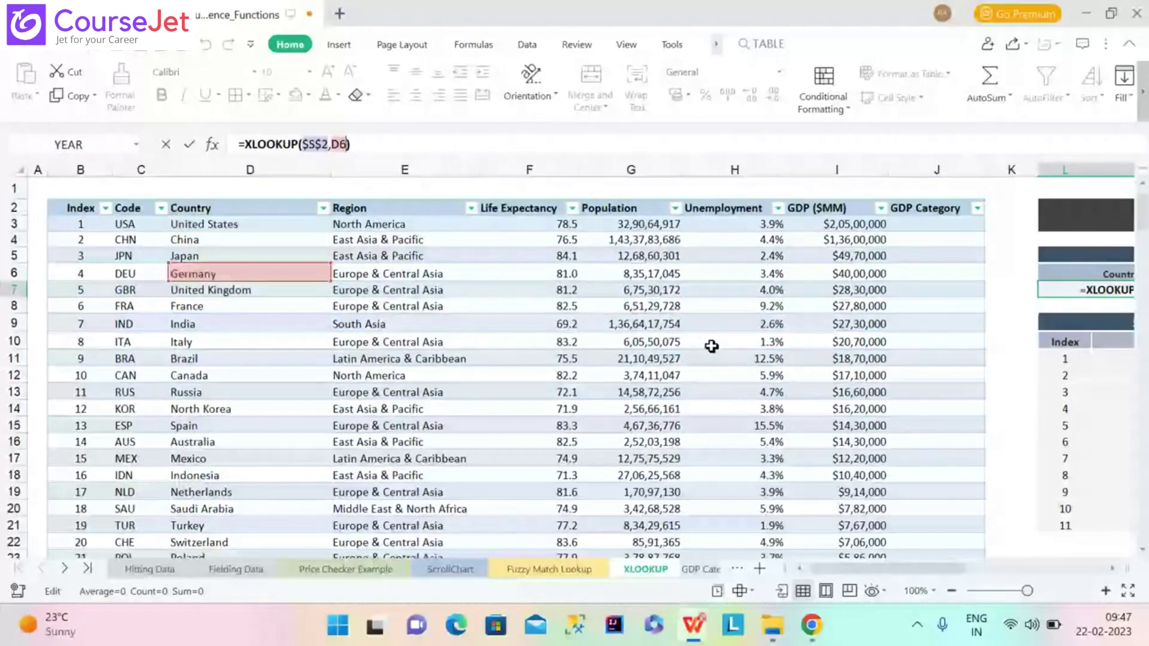
pyautogui.press('BackSpace')
pyautogui.press('BackSpace')
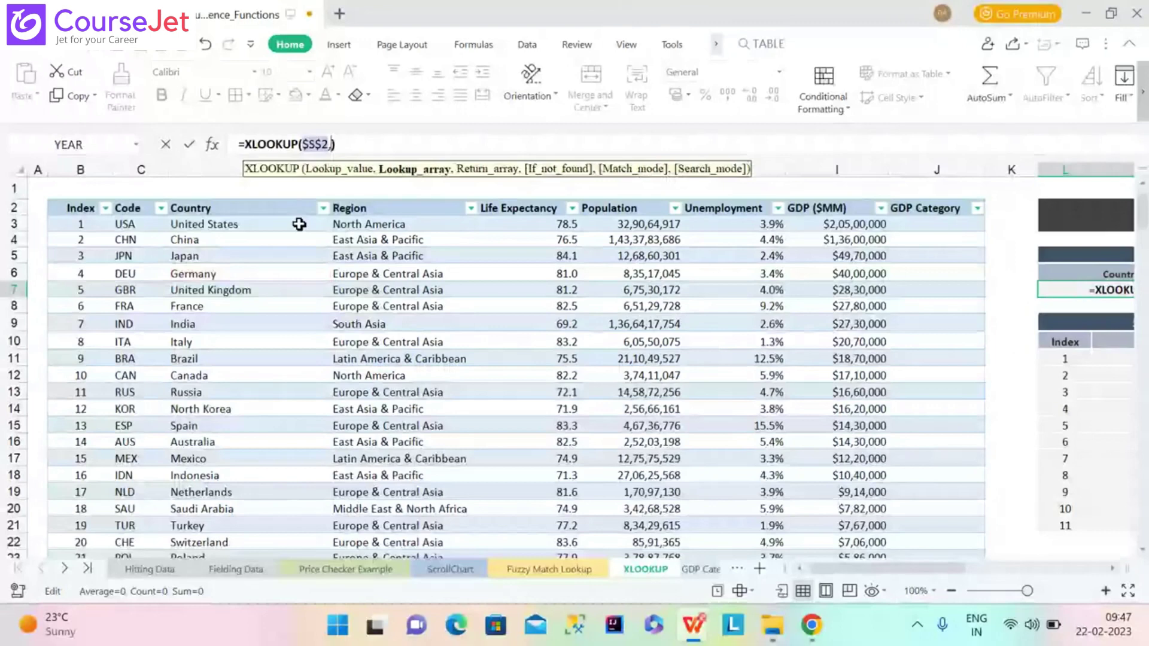
# Set the table's Country column range D3:D207 as the lookup array of the Country Name XLOOKUP formula
pyautogui.moveTo(300, 224); pyautogui.dragTo(300, 256)
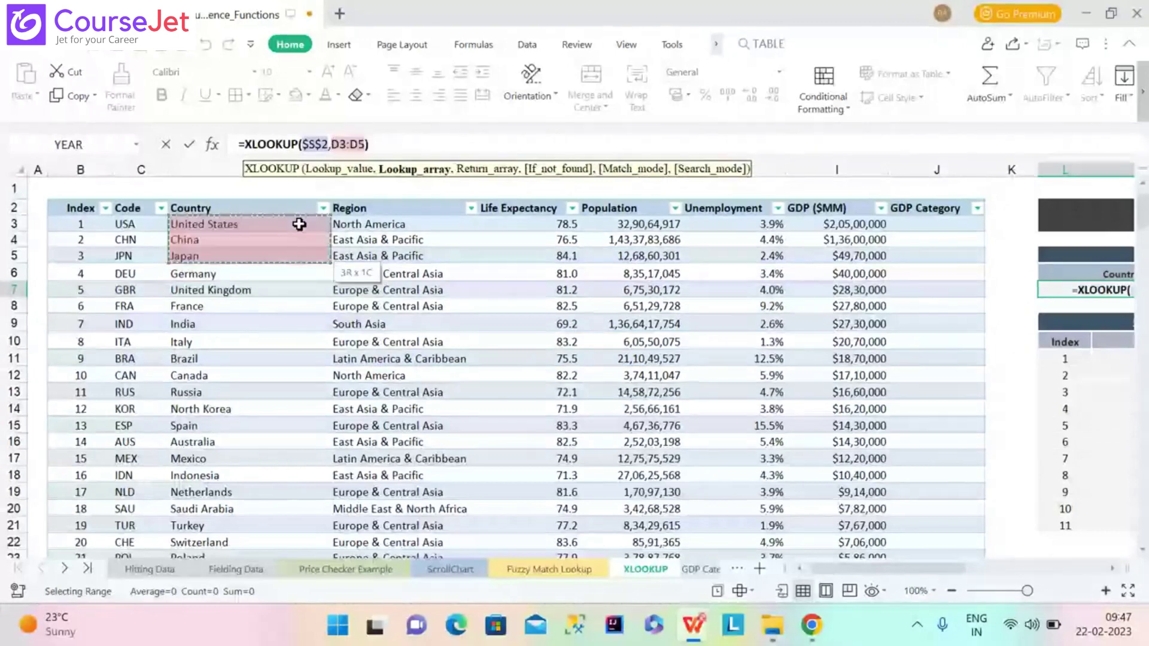
pyautogui.click(299, 224)
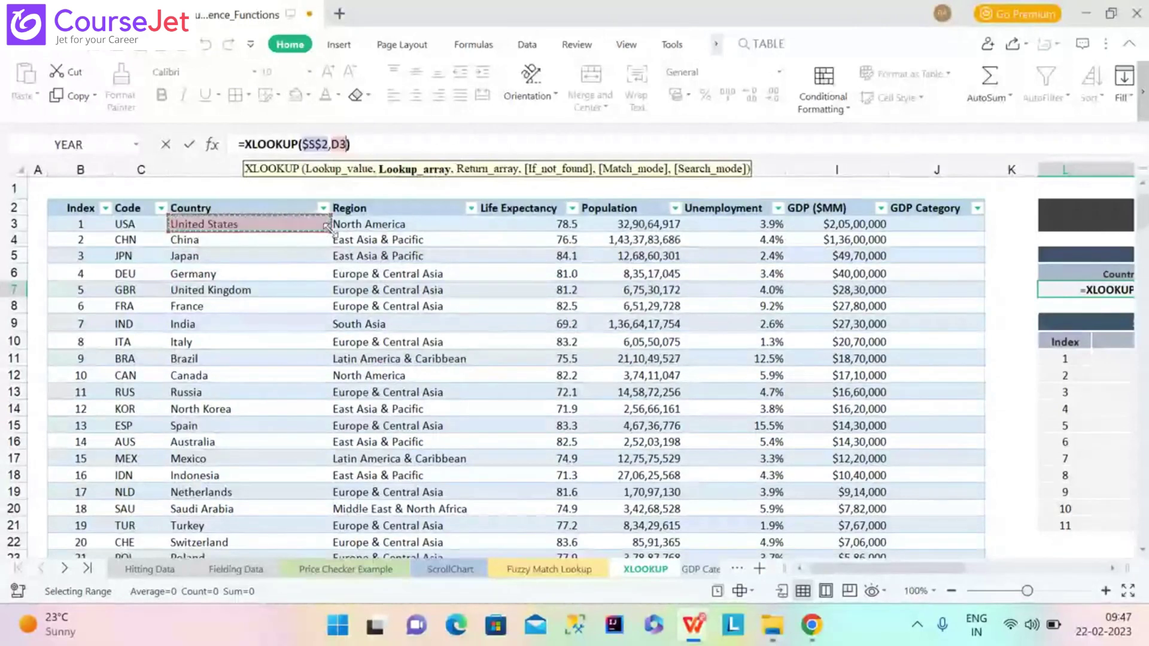
pyautogui.moveTo(327, 227); pyautogui.dragTo(309, 325)
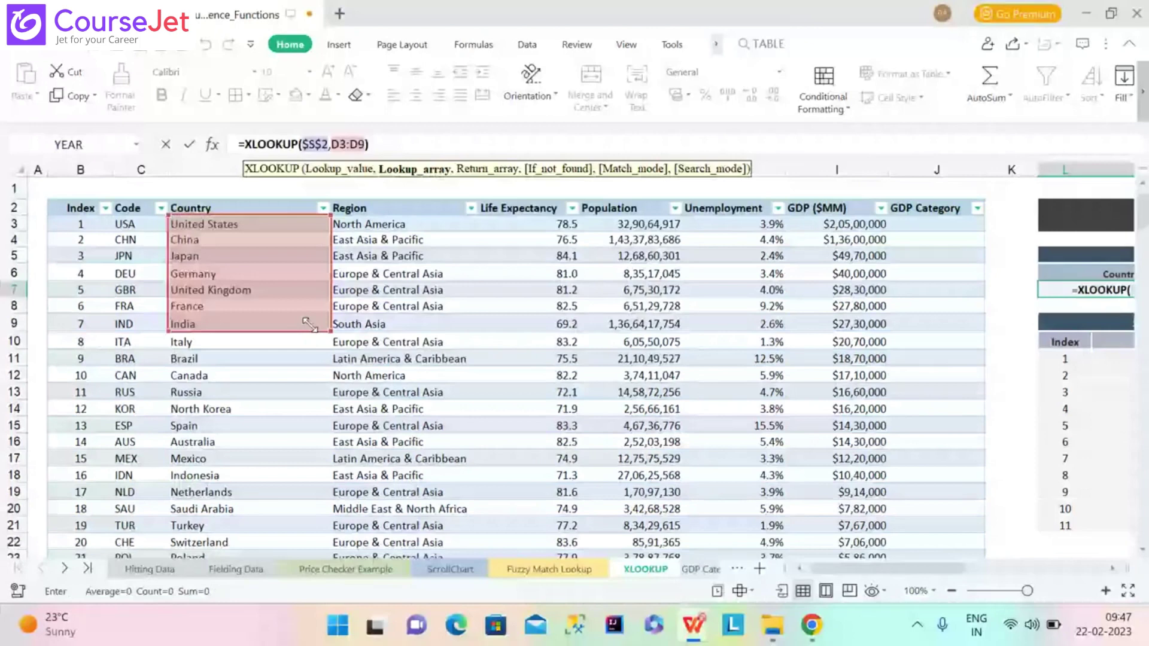
pyautogui.moveTo(309, 325); pyautogui.dragTo(315, 548)
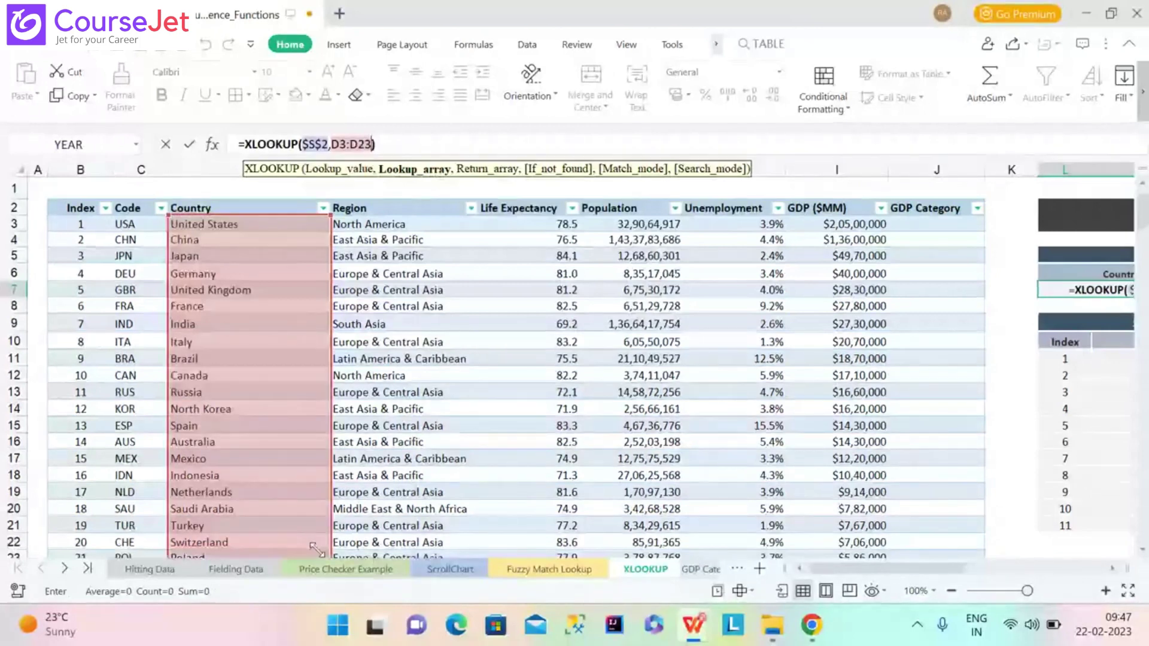
pyautogui.moveTo(315, 548); pyautogui.dragTo(285, 188)
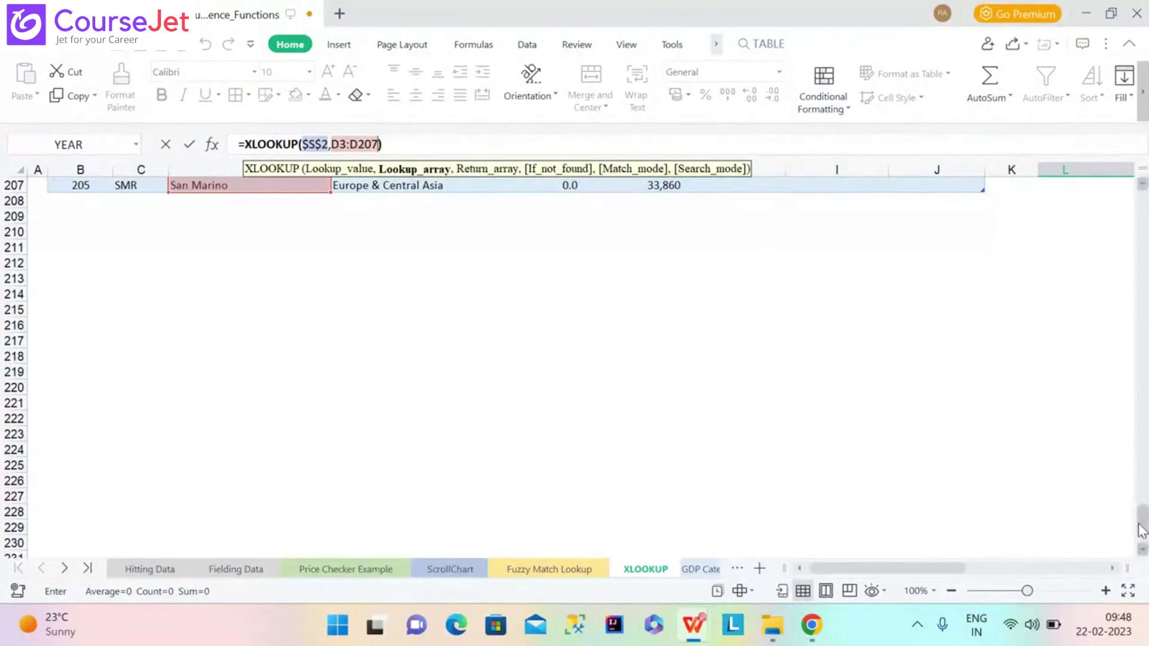
pyautogui.moveTo(1142, 529); pyautogui.dragTo(1144, 191)
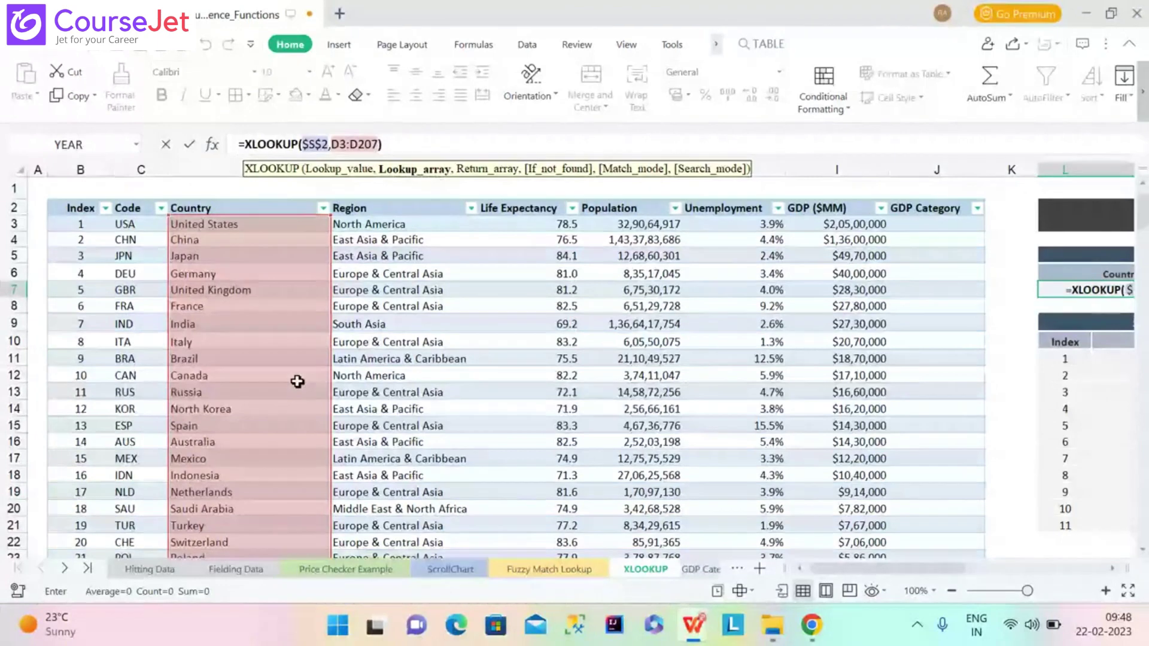
# Add D3:D207 as the return array and enter the Country Name formula
pyautogui.write(',')
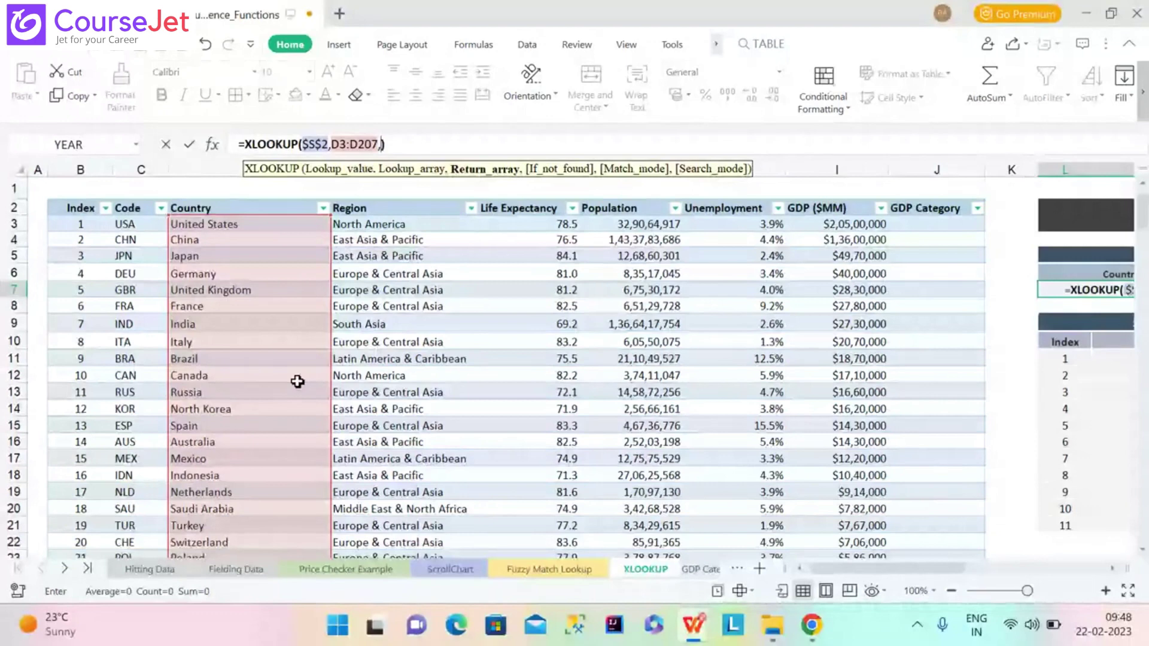
pyautogui.click(270, 228)
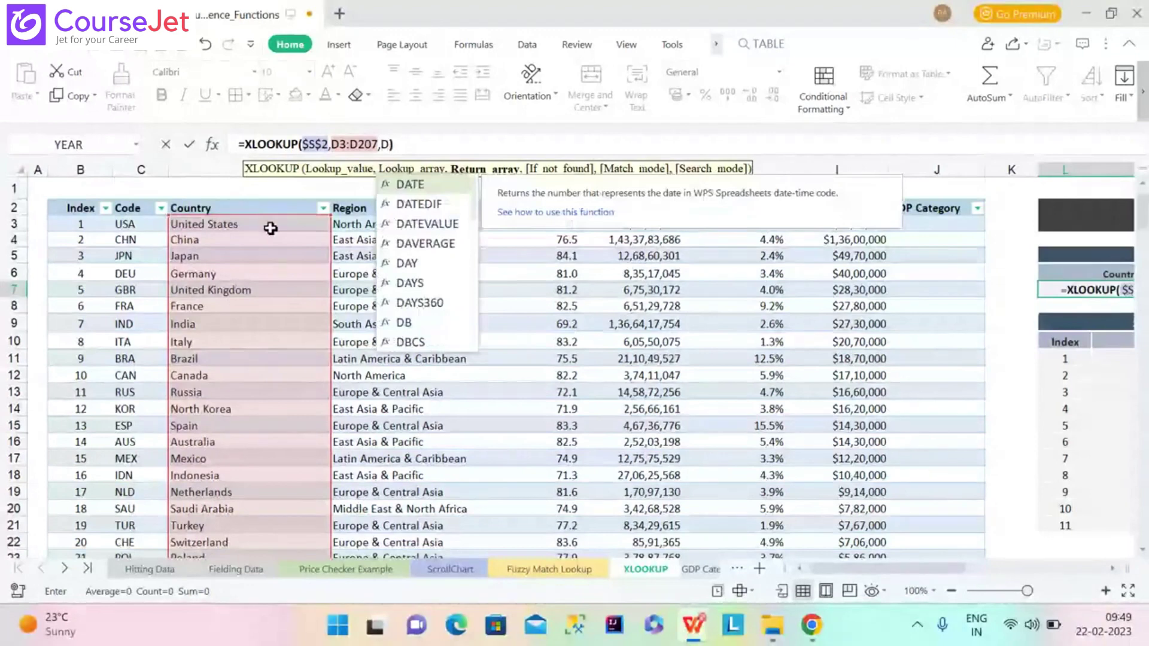
pyautogui.write(':')
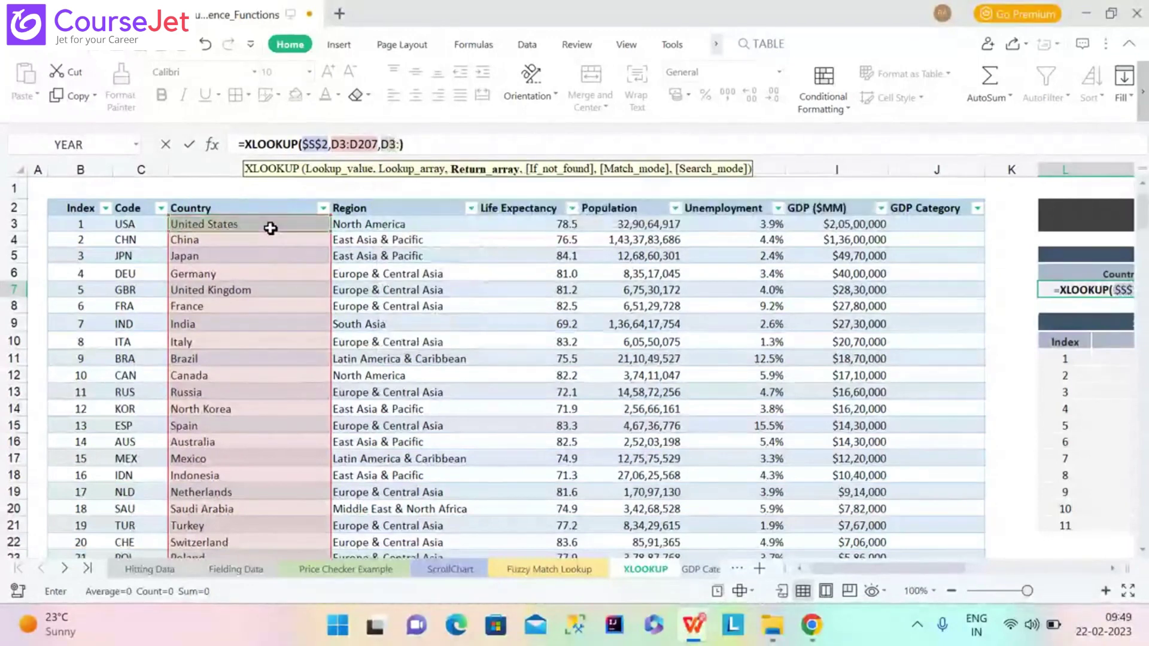
pyautogui.hotkey('shift', 'Up')
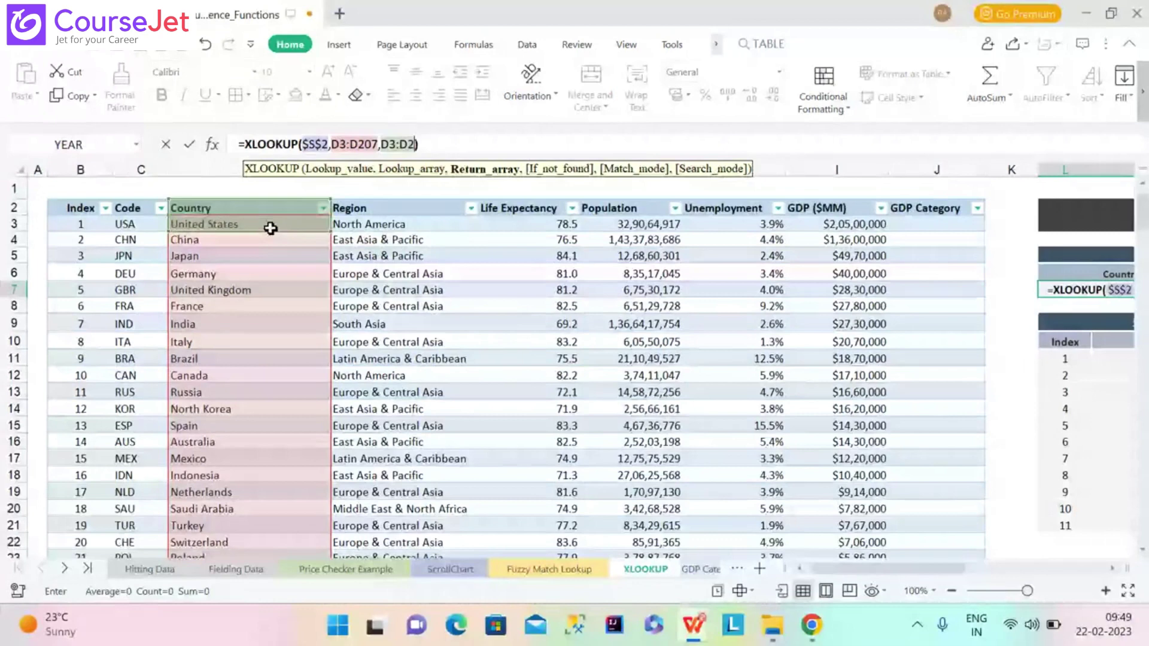
pyautogui.hotkey('ctrl', 'shift', 'Down')
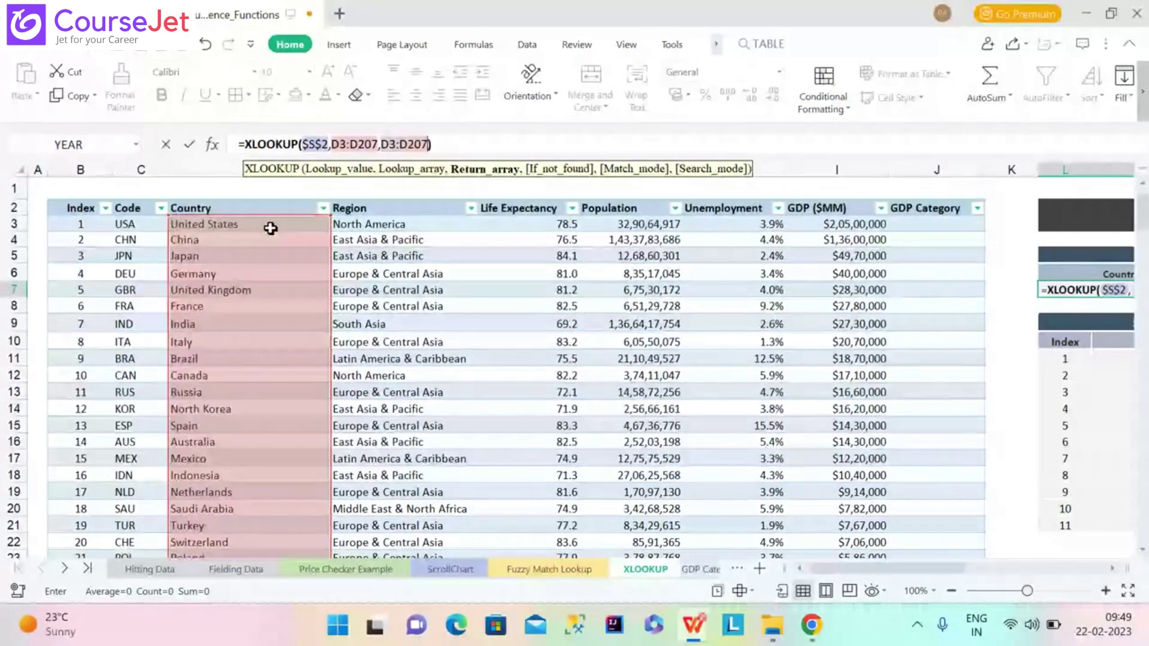
pyautogui.press('Return')
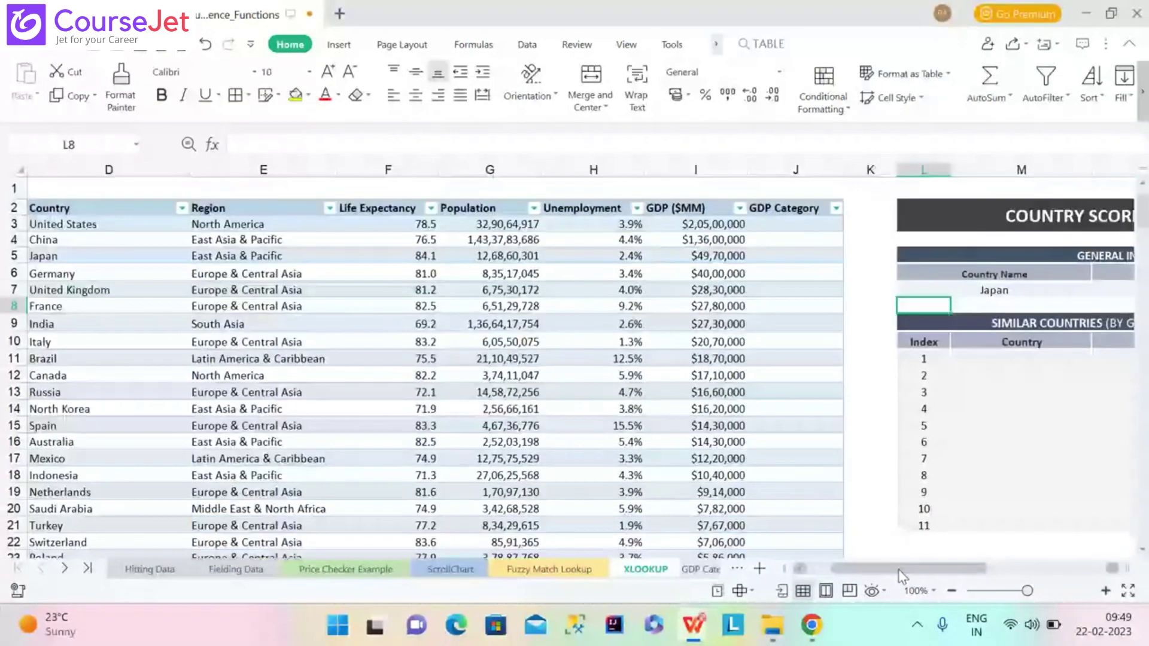
# Start an XLOOKUP formula in the scorecard's Region cell N7 with the selected country cell $S$2 as the absolute lookup value
pyautogui.moveTo(902, 576); pyautogui.dragTo(1018, 541)
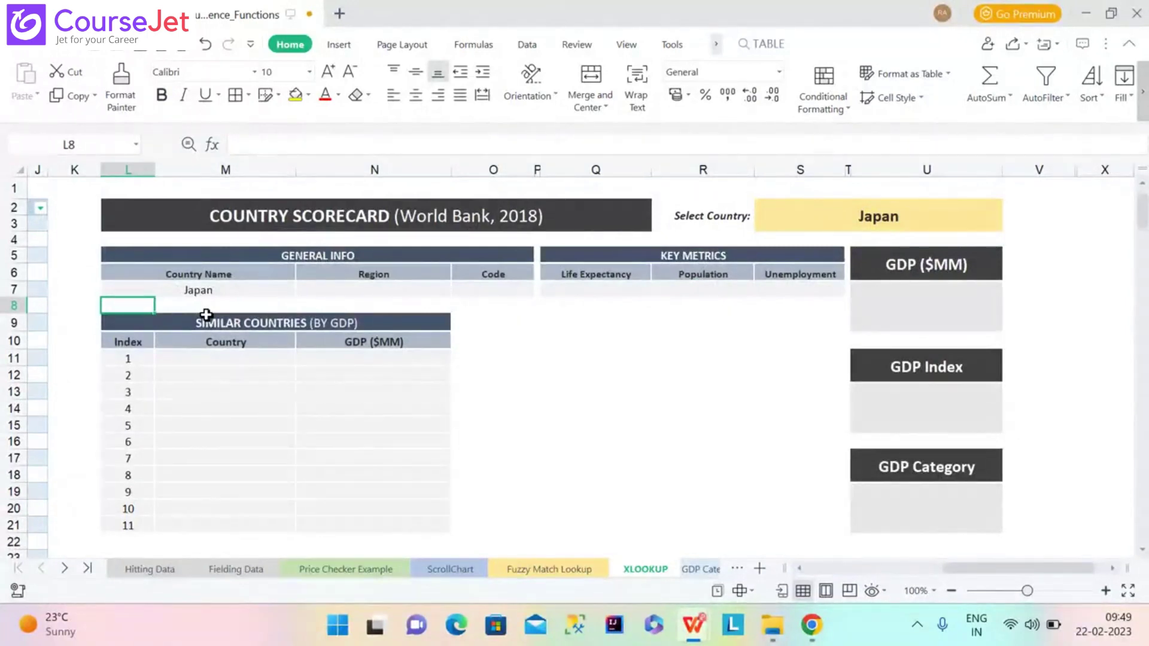
pyautogui.click(356, 288)
pyautogui.write('=XLOO')
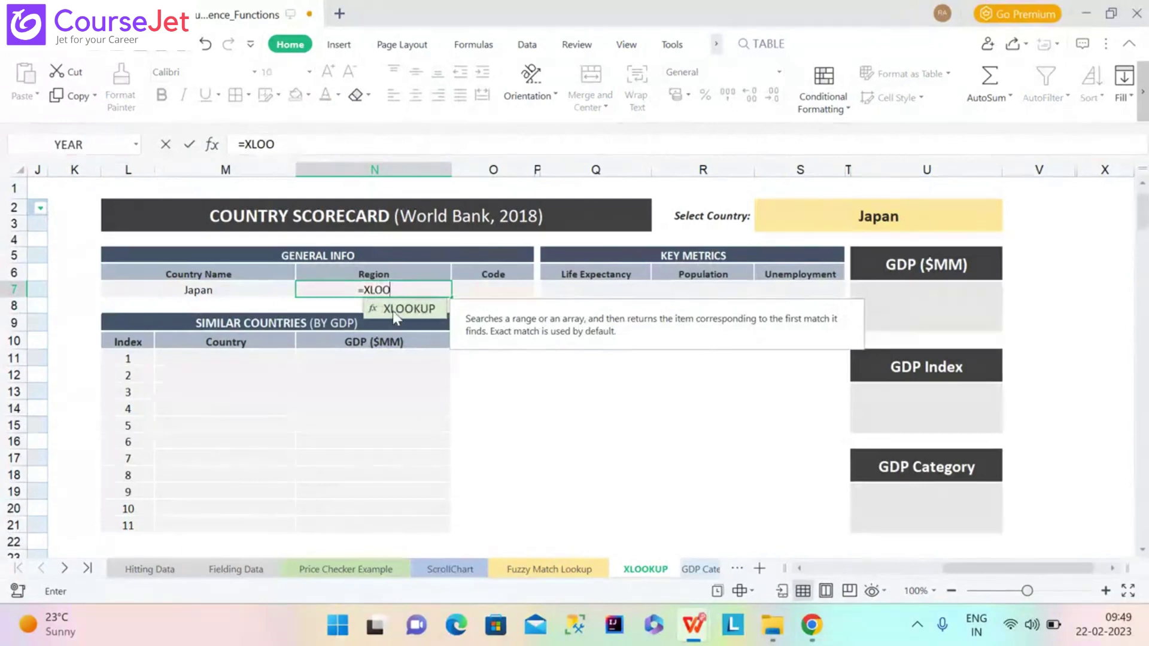
pyautogui.doubleClick(393, 311)
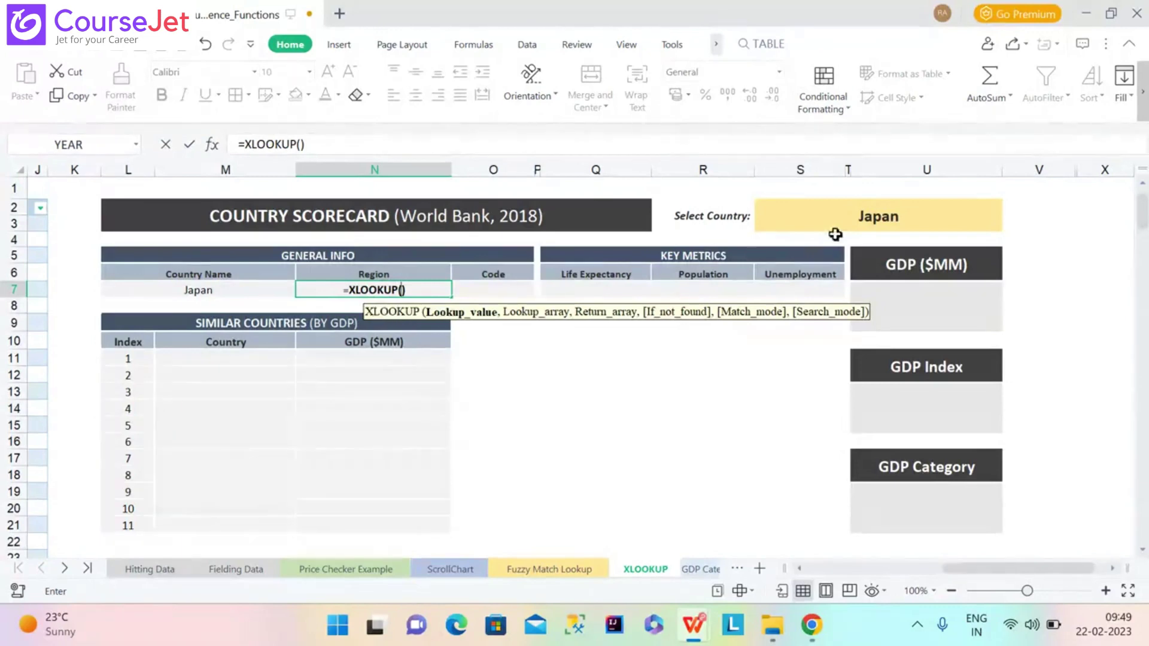
pyautogui.click(850, 217)
pyautogui.write('4')
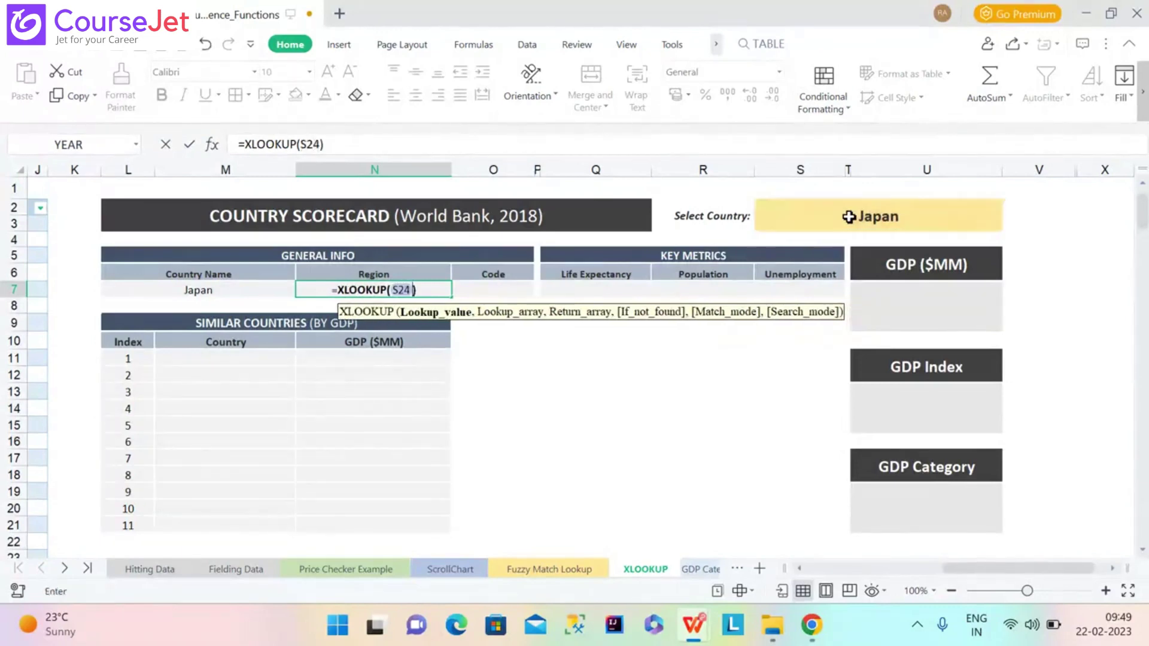
pyautogui.press('BackSpace')
pyautogui.press('F4')
pyautogui.write(',')
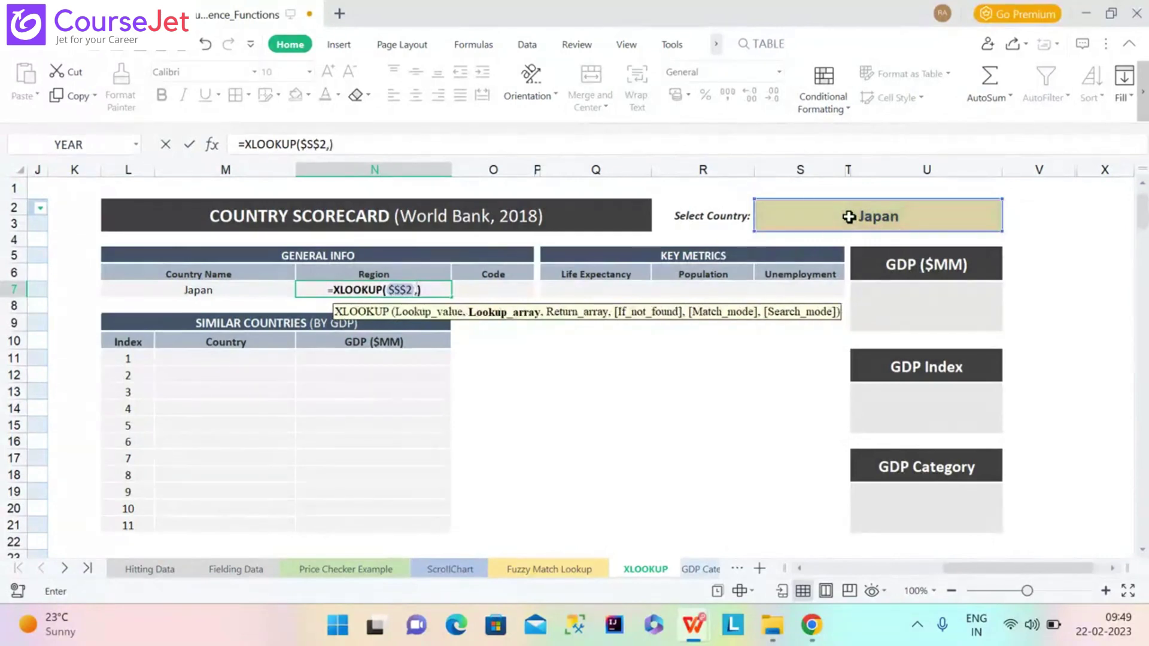
# Try to enter the Region formula with Germany's region cell E6 as the lookup array, dismiss the alerts and delete the reference
pyautogui.moveTo(986, 570); pyautogui.dragTo(844, 574)
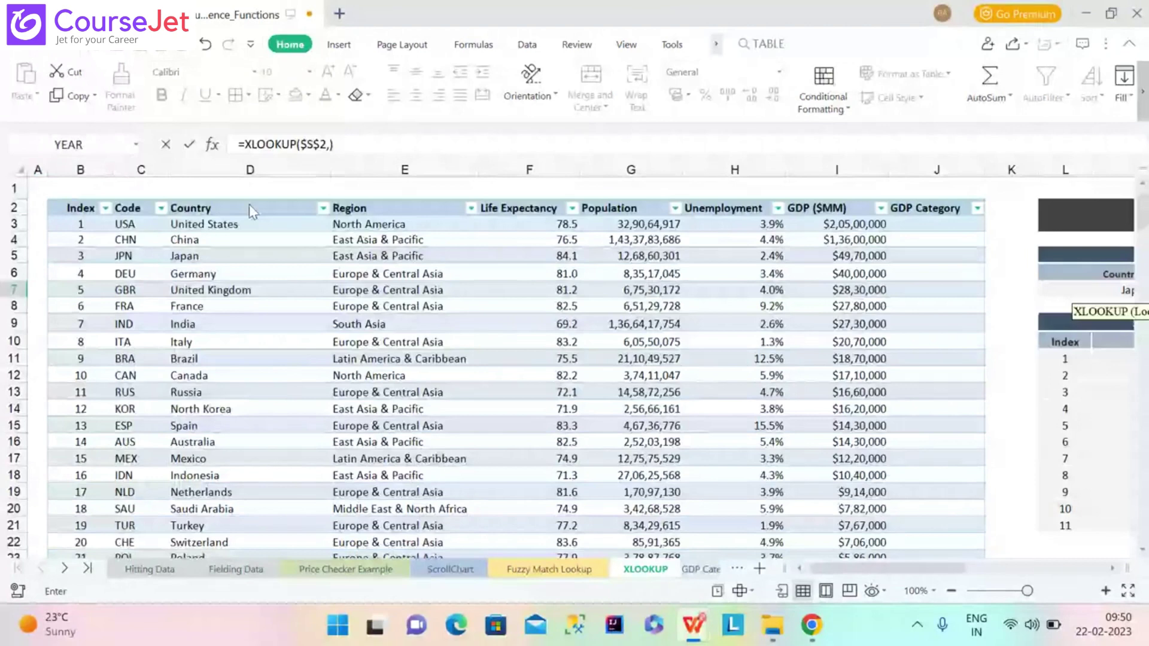
pyautogui.click(311, 226)
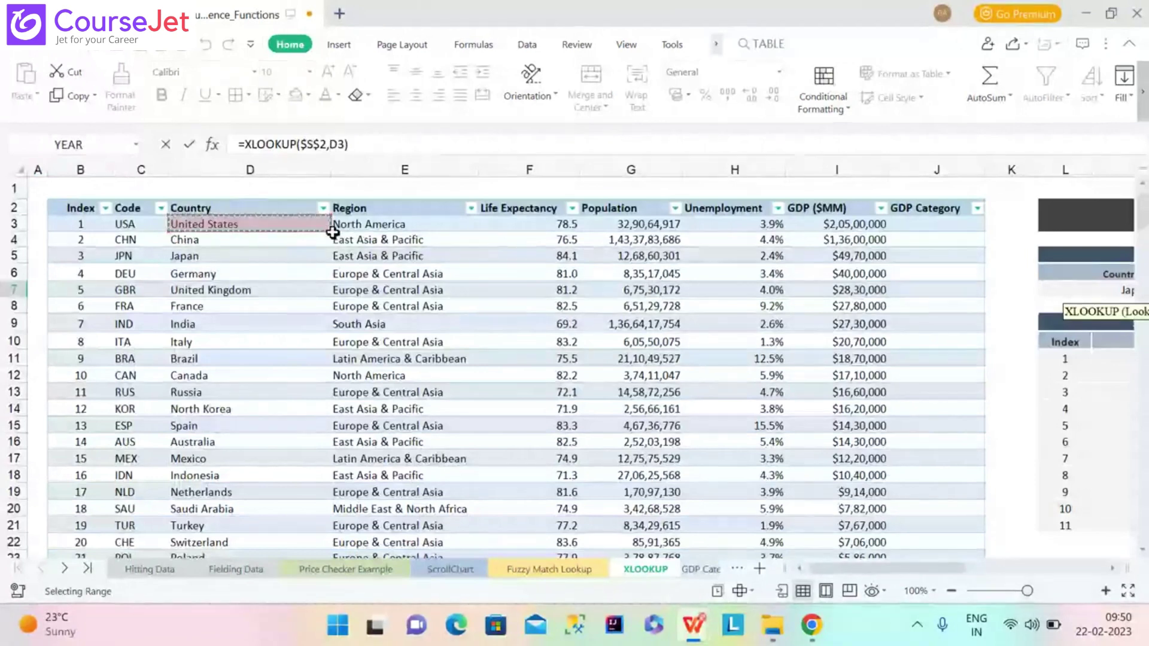
pyautogui.click(379, 224)
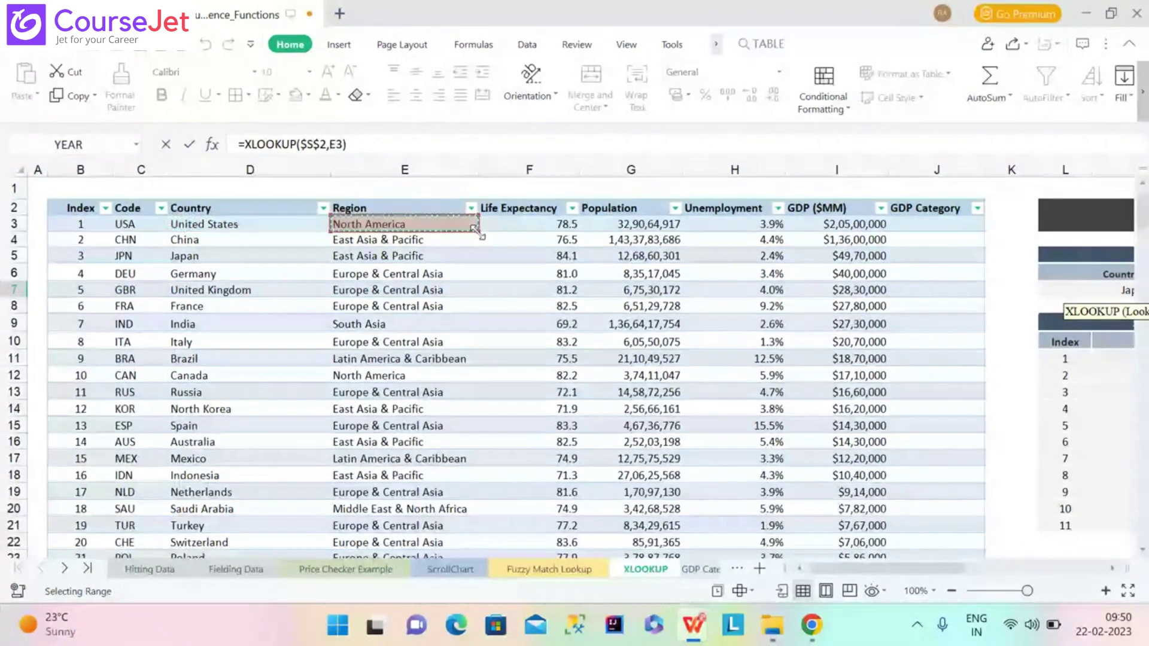
pyautogui.moveTo(474, 229); pyautogui.dragTo(474, 278)
pyautogui.press('Return')
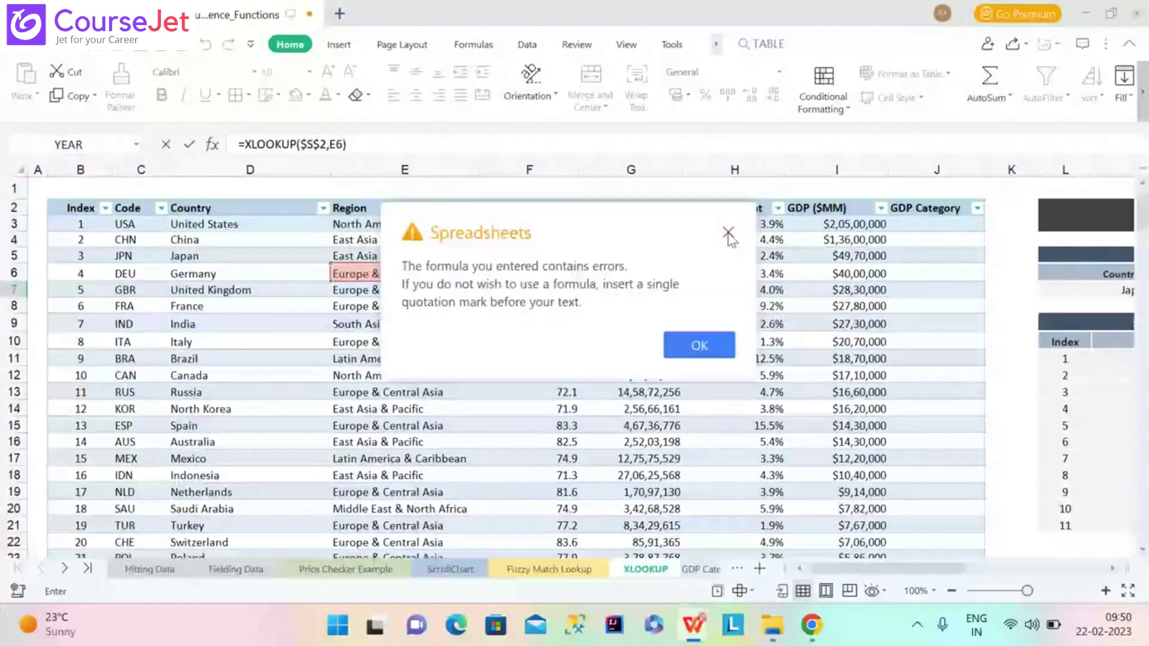
pyautogui.click(729, 235)
pyautogui.press('Return')
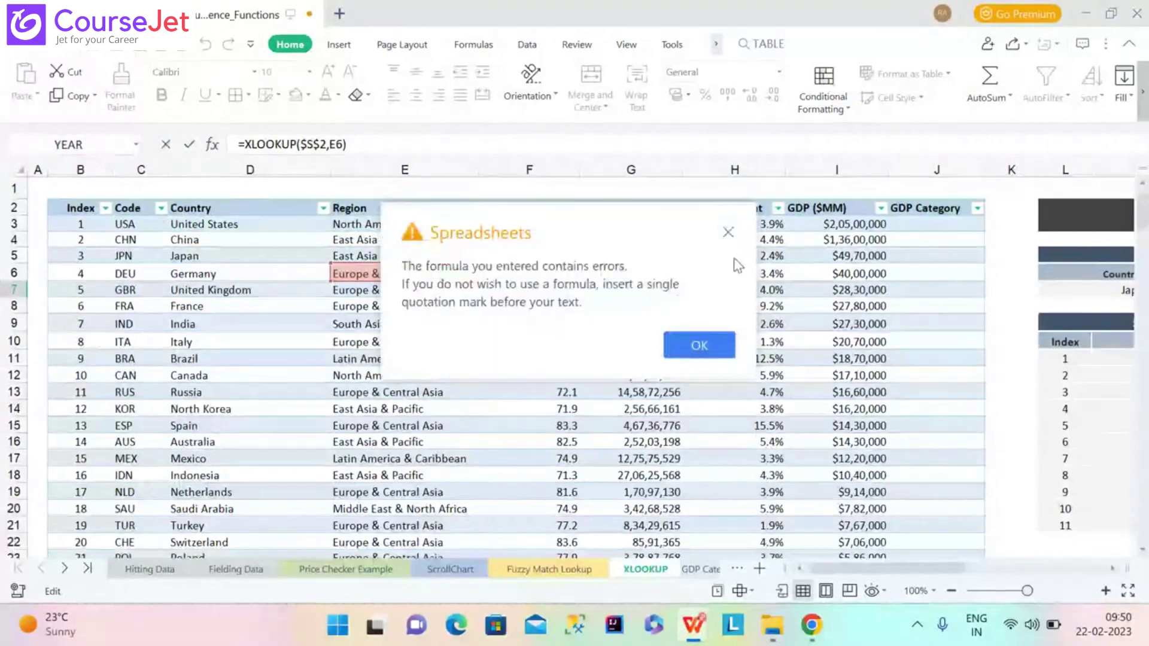
pyautogui.click(698, 346)
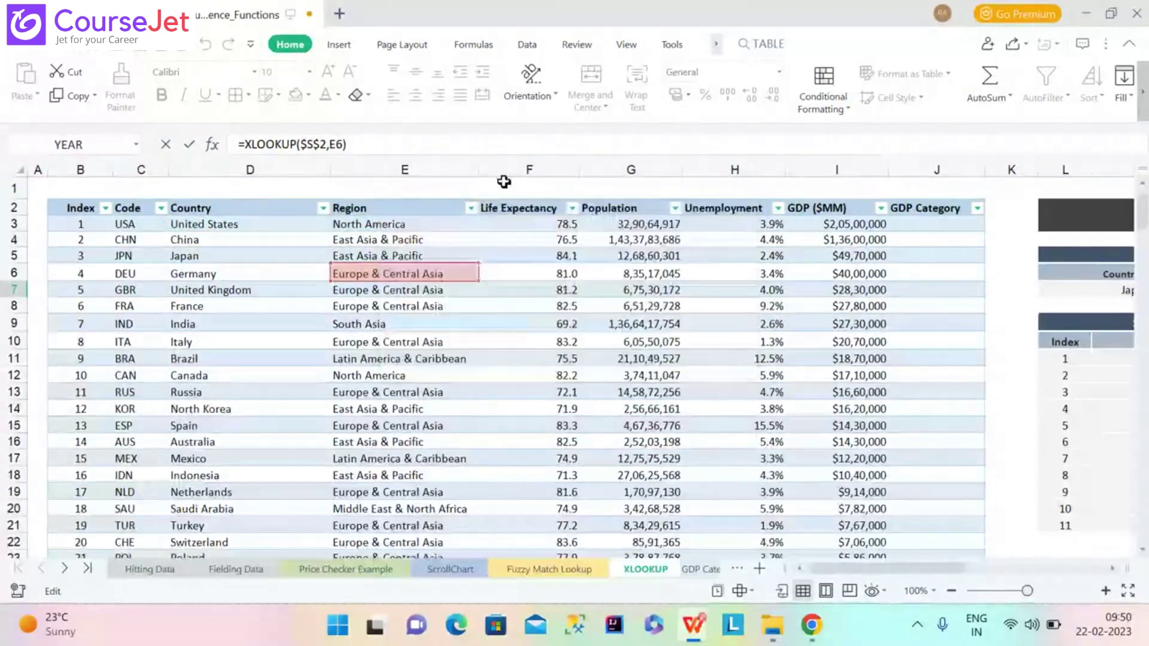
pyautogui.click(480, 162)
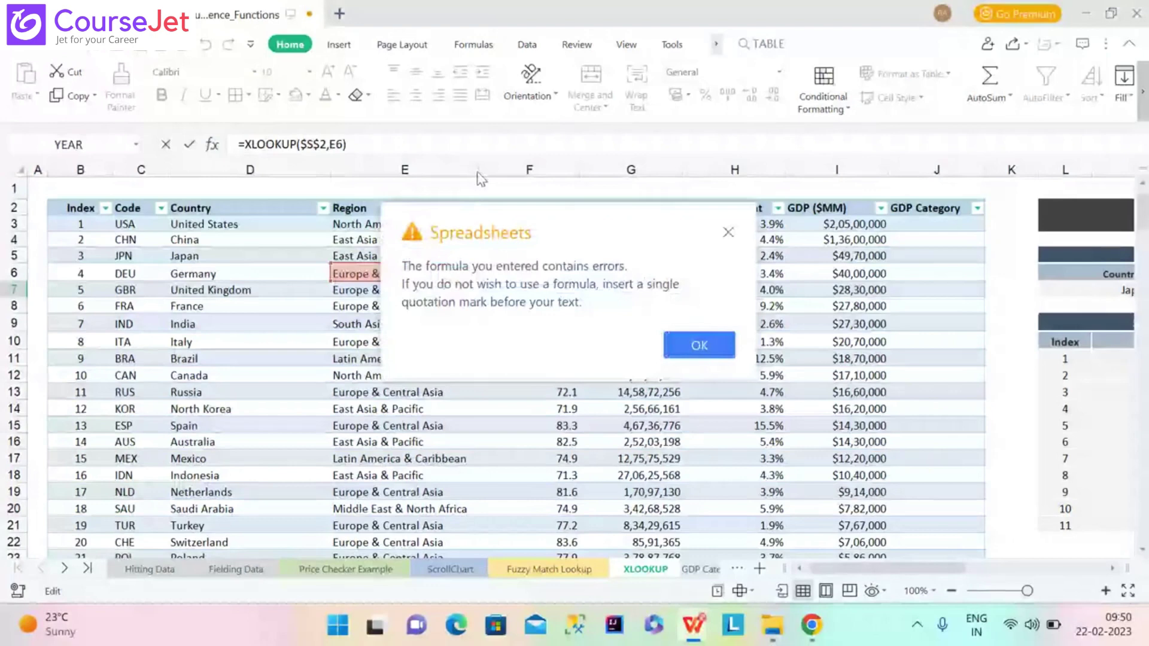
pyautogui.press('Return')
pyautogui.press('BackSpace')
pyautogui.press('BackSpace')
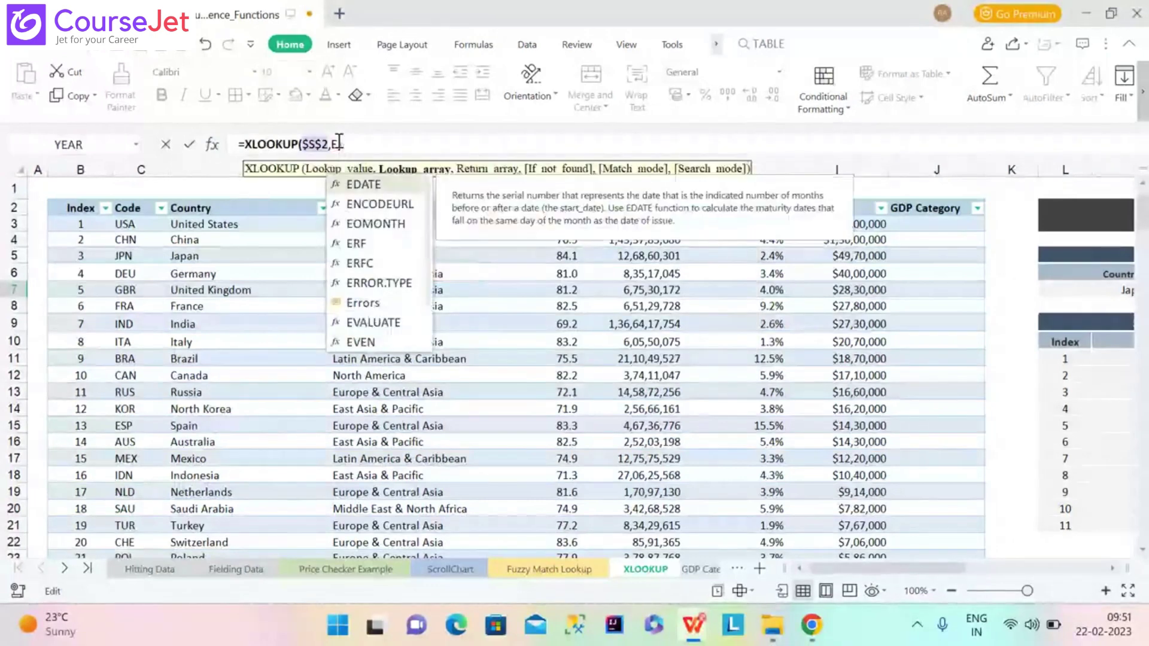
# Try extending the lookup array from the first Region cell E3, and remove the reference from the formula
pyautogui.click(477, 228)
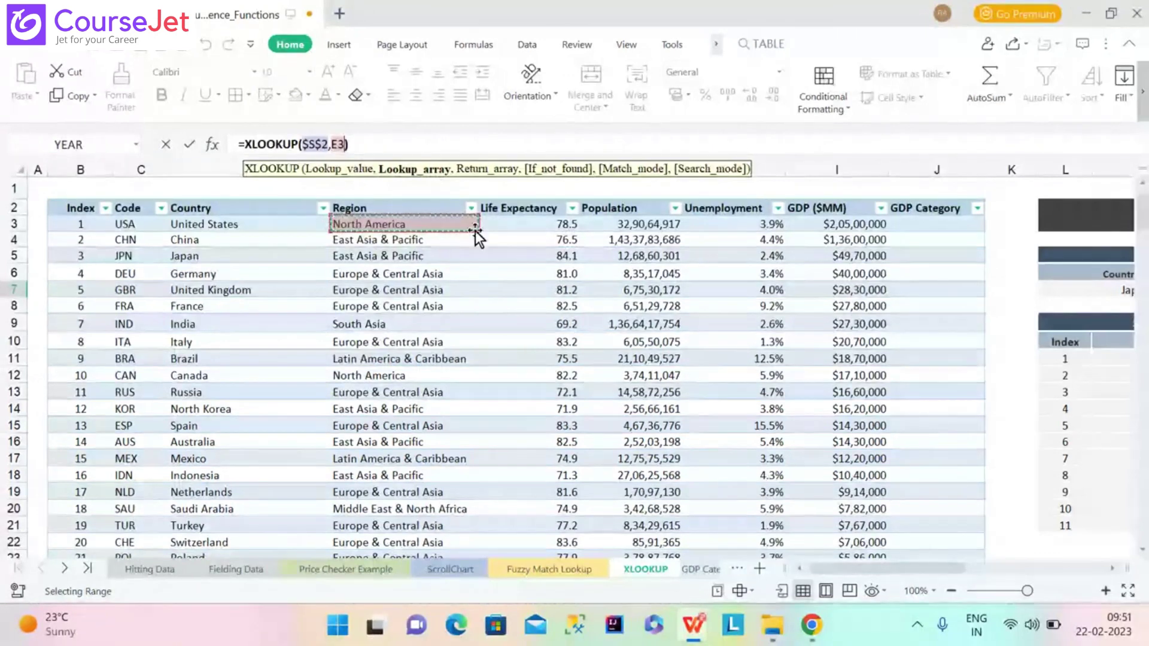
pyautogui.moveTo(475, 231); pyautogui.dragTo(472, 279)
pyautogui.press('BackSpace')
pyautogui.press('BackSpace')
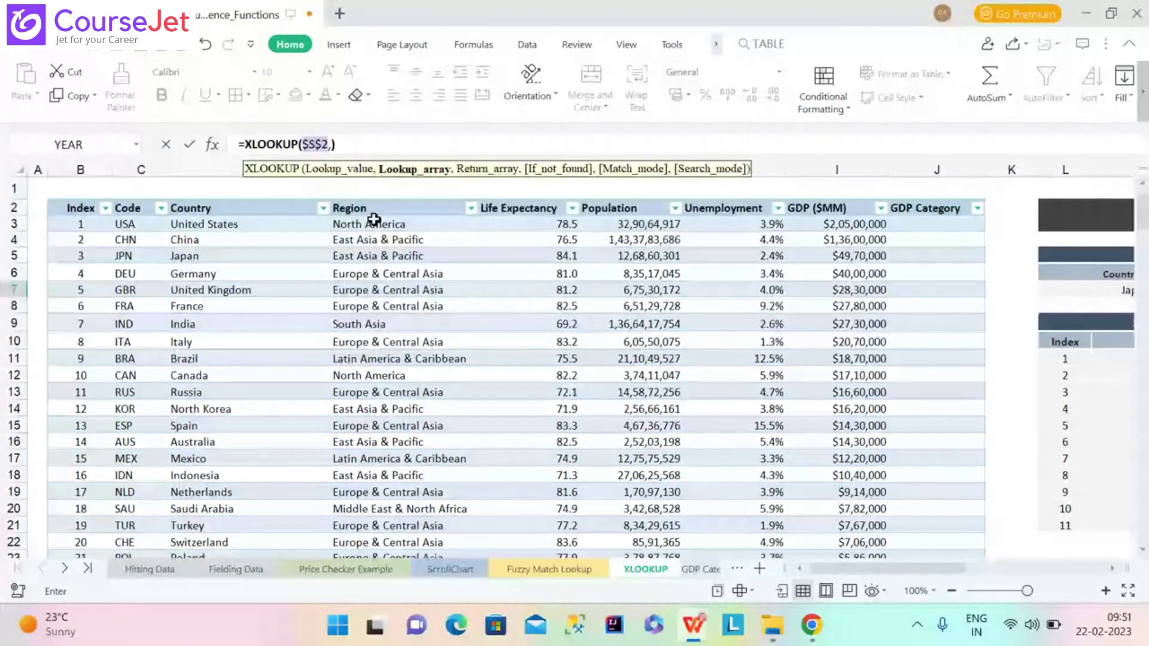
# Try to enter the formula with France's region cell E8 as the lookup array, dismiss the alert and clear the reference
pyautogui.click(356, 306)
pyautogui.press('Return')
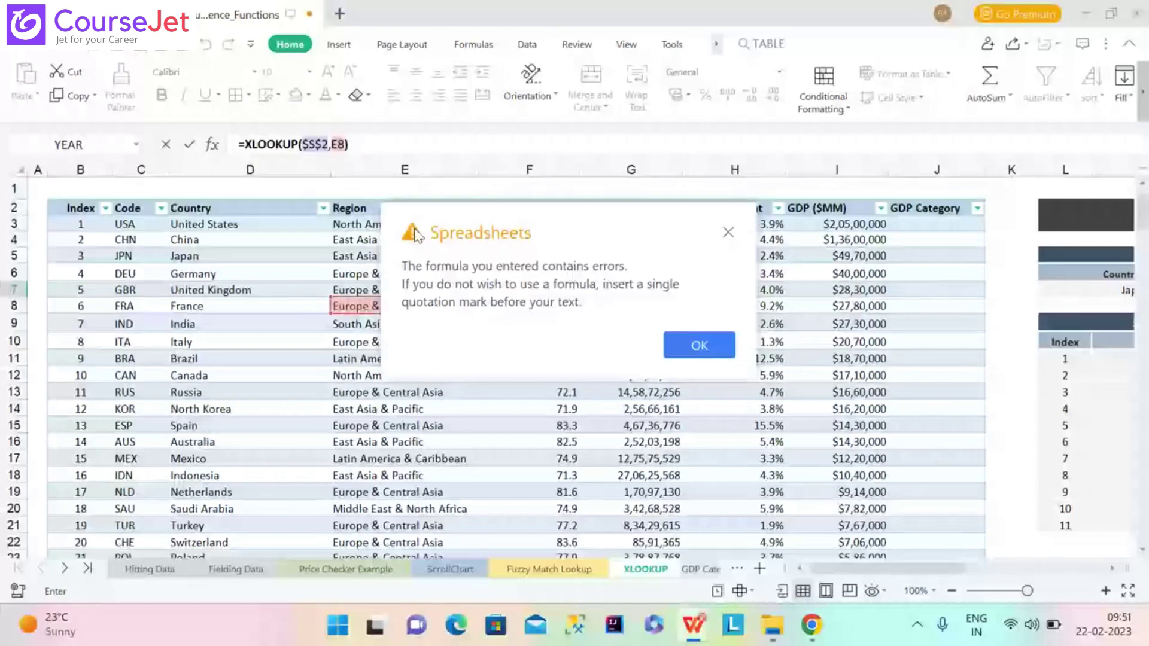
pyautogui.press('Return')
pyautogui.press('BackSpace')
pyautogui.press('BackSpace')
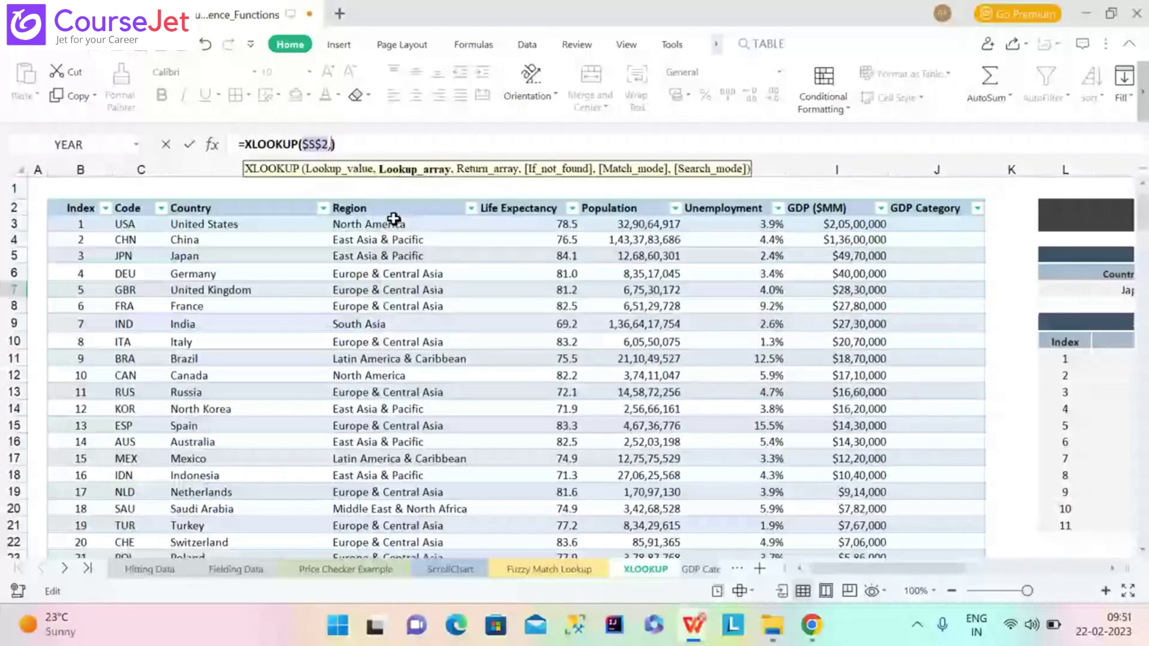
# Set the table's Region column range E3:E207 as the lookup array of the Region formula
pyautogui.click(394, 219)
pyautogui.moveTo(470, 234); pyautogui.dragTo(476, 539)
pyautogui.moveTo(471, 234); pyautogui.dragTo(471, 234)
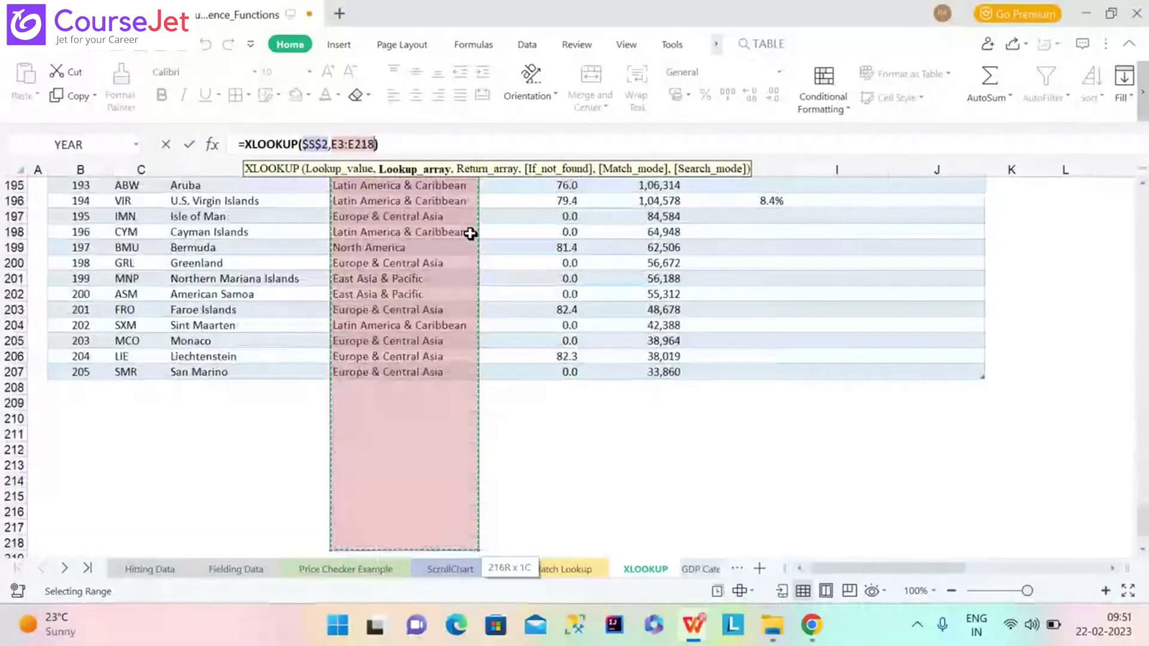
pyautogui.moveTo(470, 234); pyautogui.dragTo(470, 234)
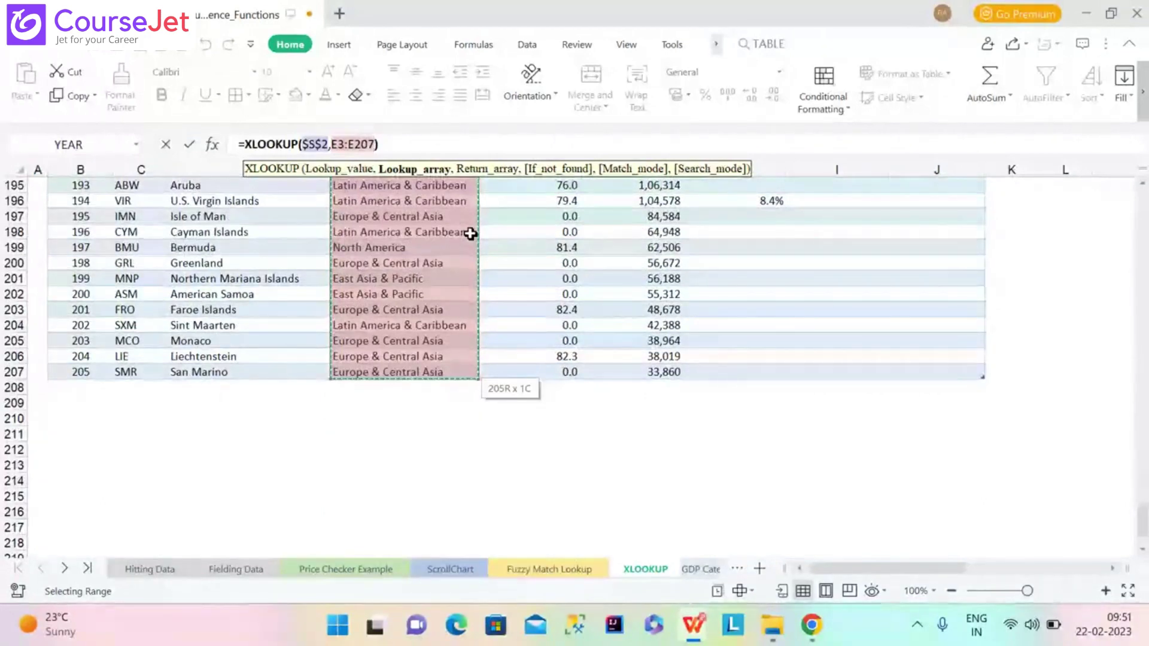
pyautogui.moveTo(471, 234); pyautogui.dragTo(471, 234)
# Add E3:E207 as the return array and enter the Region formula
pyautogui.write(',')
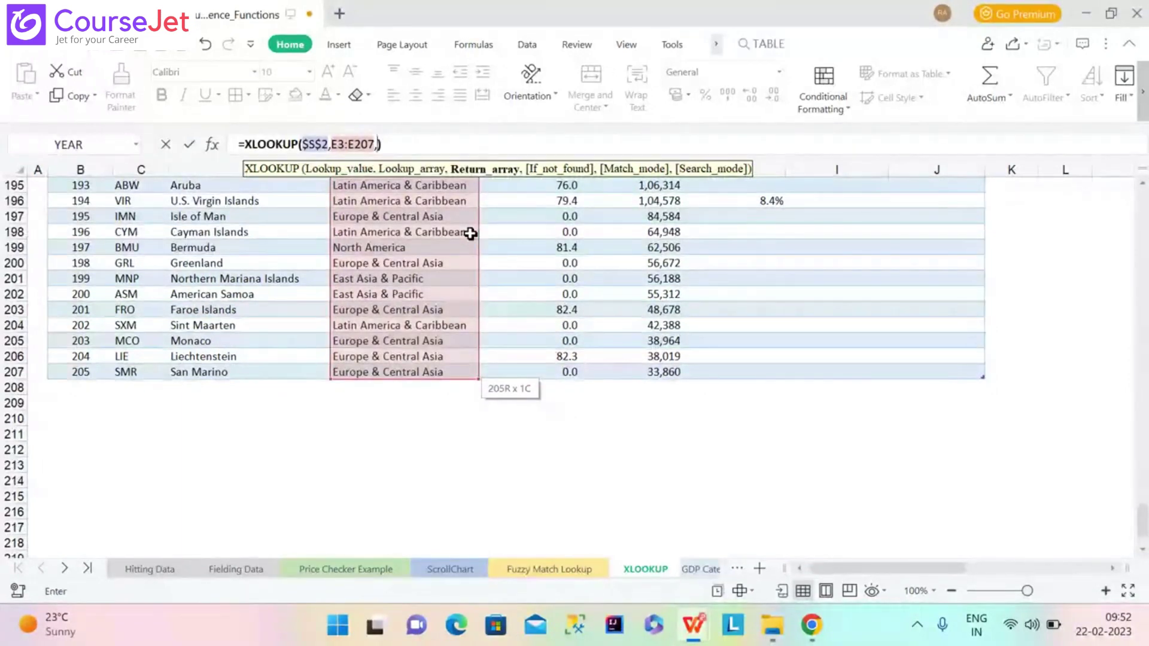
pyautogui.write('E3:')
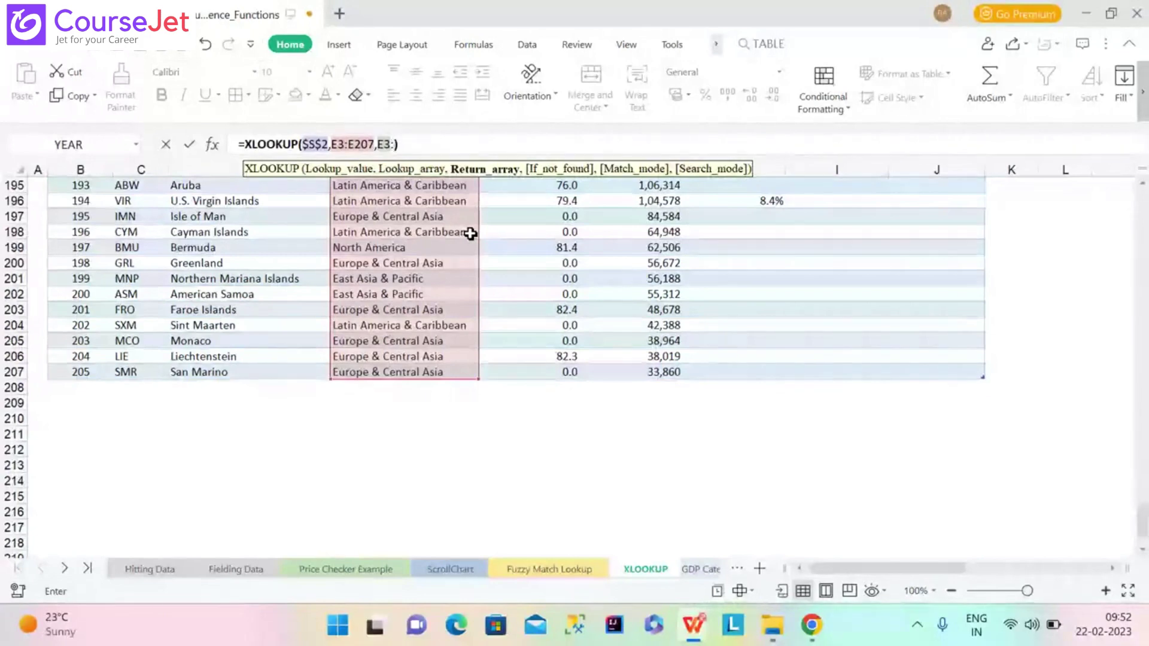
pyautogui.write('E207')
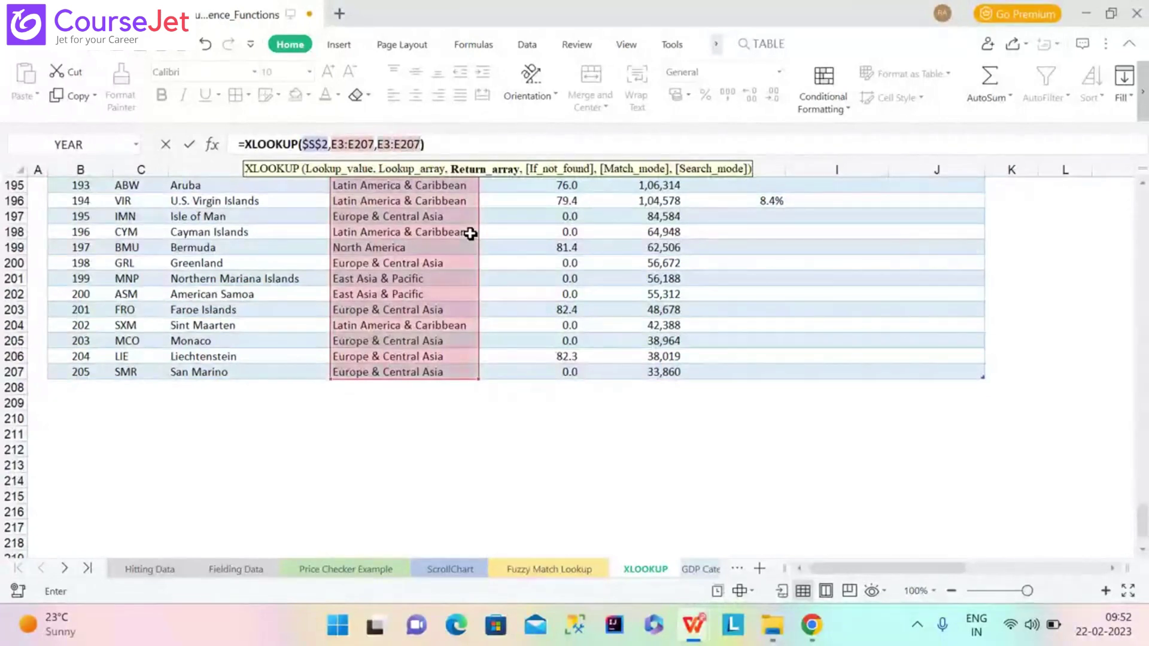
pyautogui.press('Return')
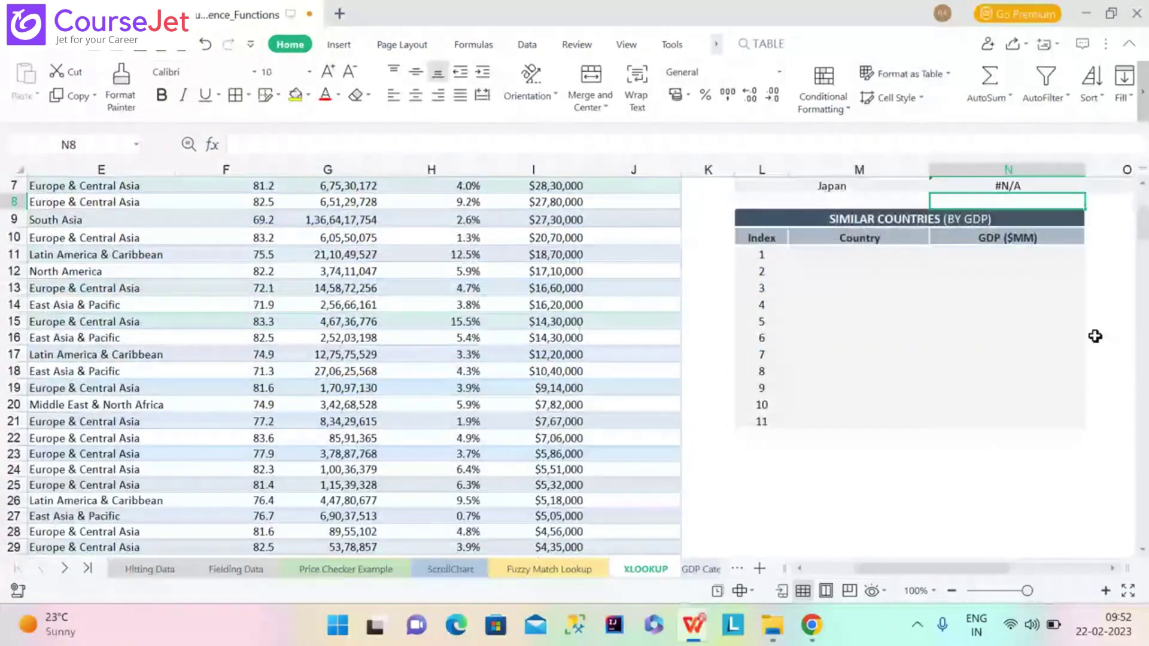
# Remove the lookup array E3:E207 from the XLOOKUP formula in the Region cell N7
pyautogui.scroll(2, 1095, 337)
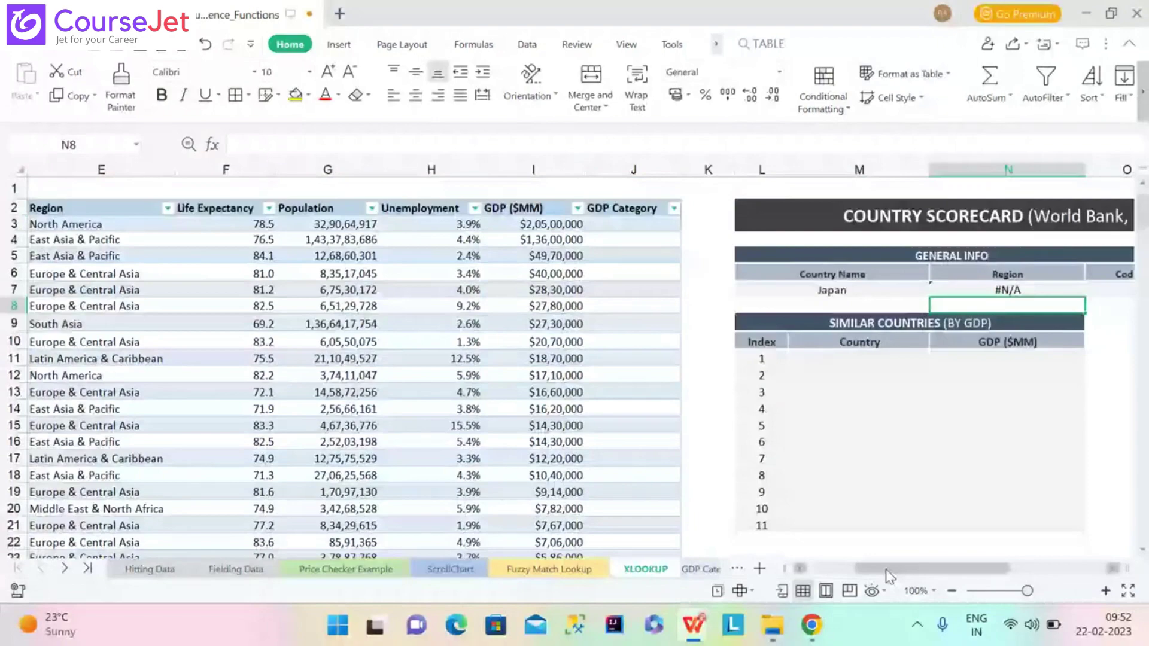
pyautogui.moveTo(890, 572); pyautogui.dragTo(822, 586)
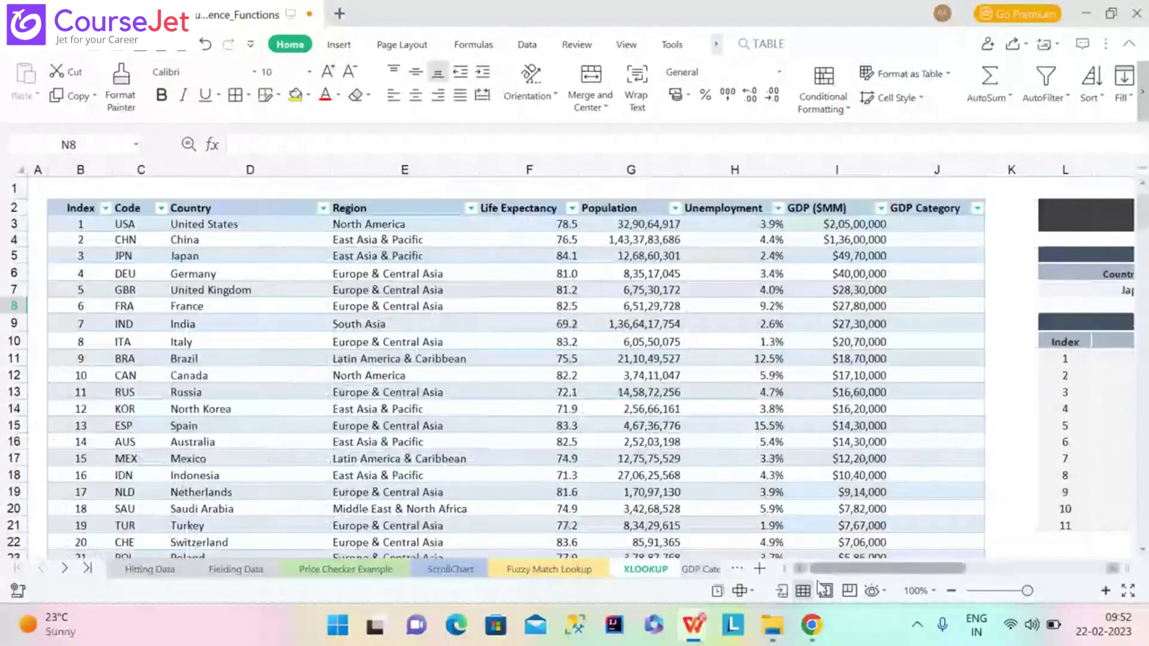
pyautogui.moveTo(822, 585); pyautogui.dragTo(892, 576)
pyautogui.click(963, 286)
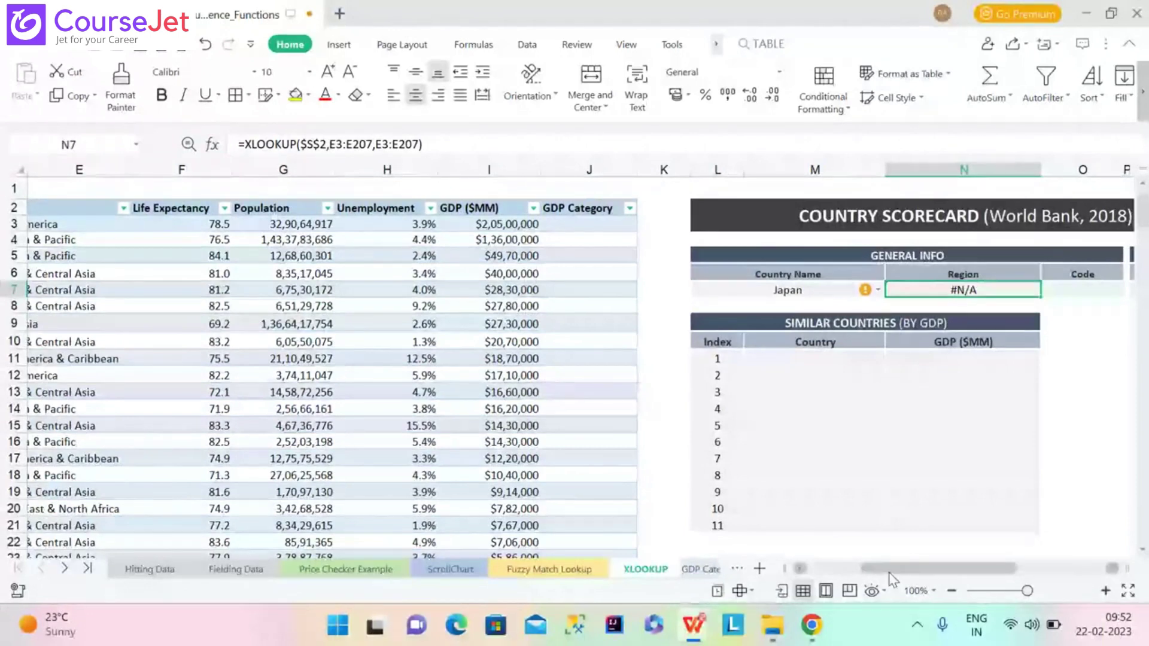
pyautogui.moveTo(892, 572); pyautogui.dragTo(759, 571)
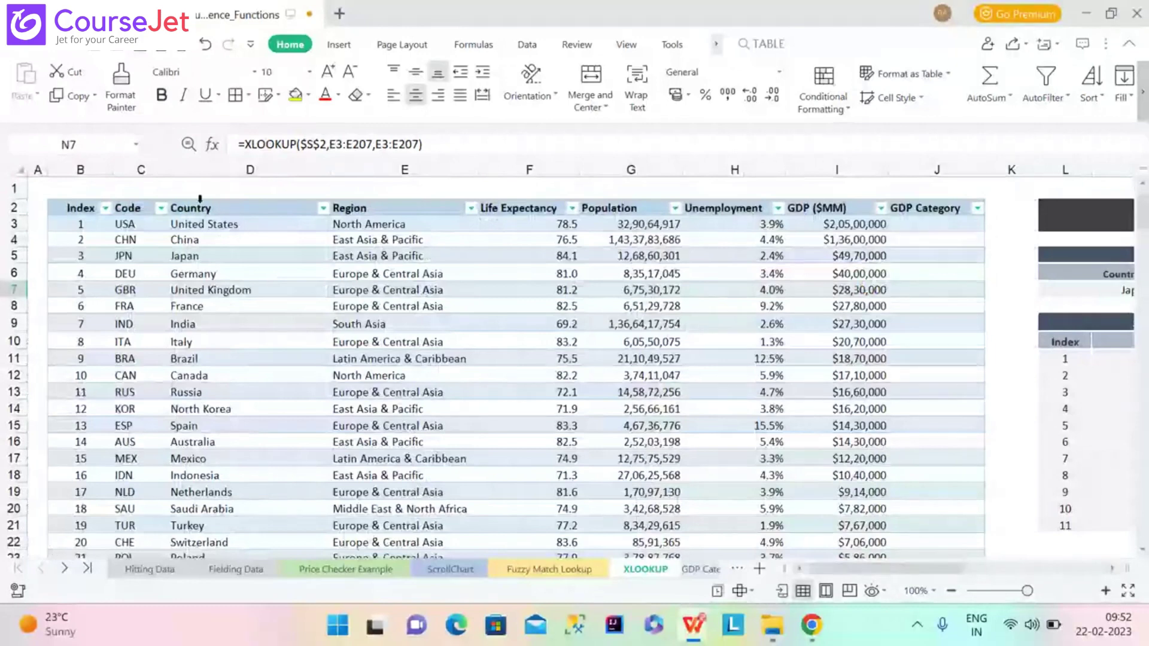
pyautogui.click(371, 144)
pyautogui.doubleClick(371, 144)
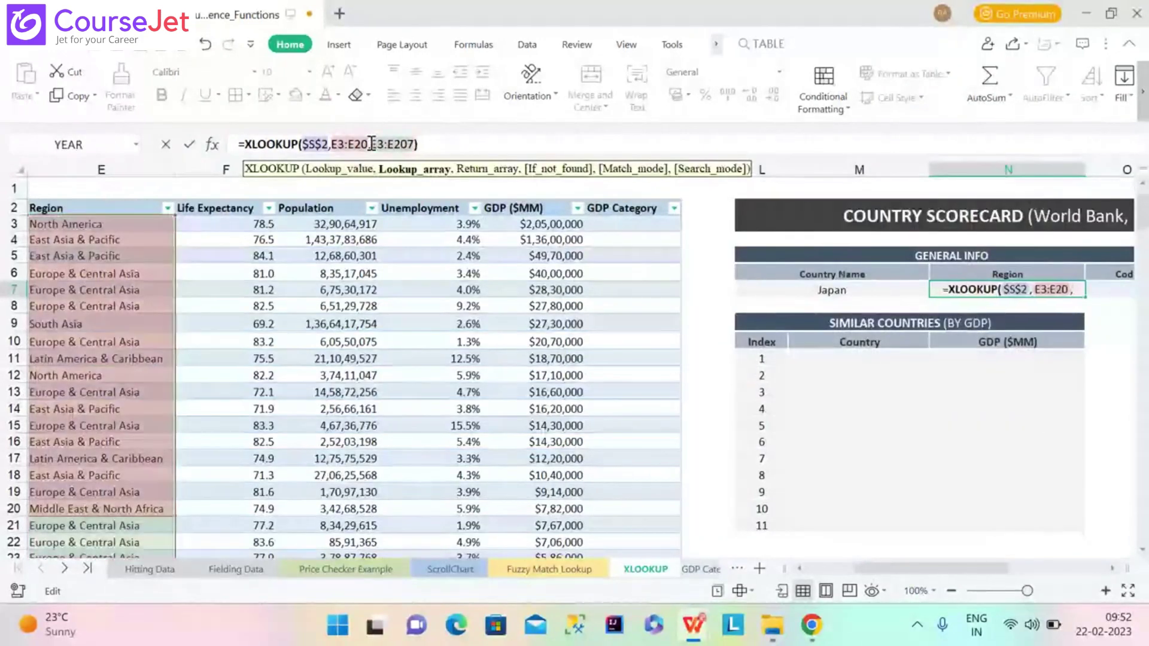
pyautogui.press('BackSpace')
pyautogui.press('BackSpace')
pyautogui.press('BackSpace')
pyautogui.press('BackSpace')
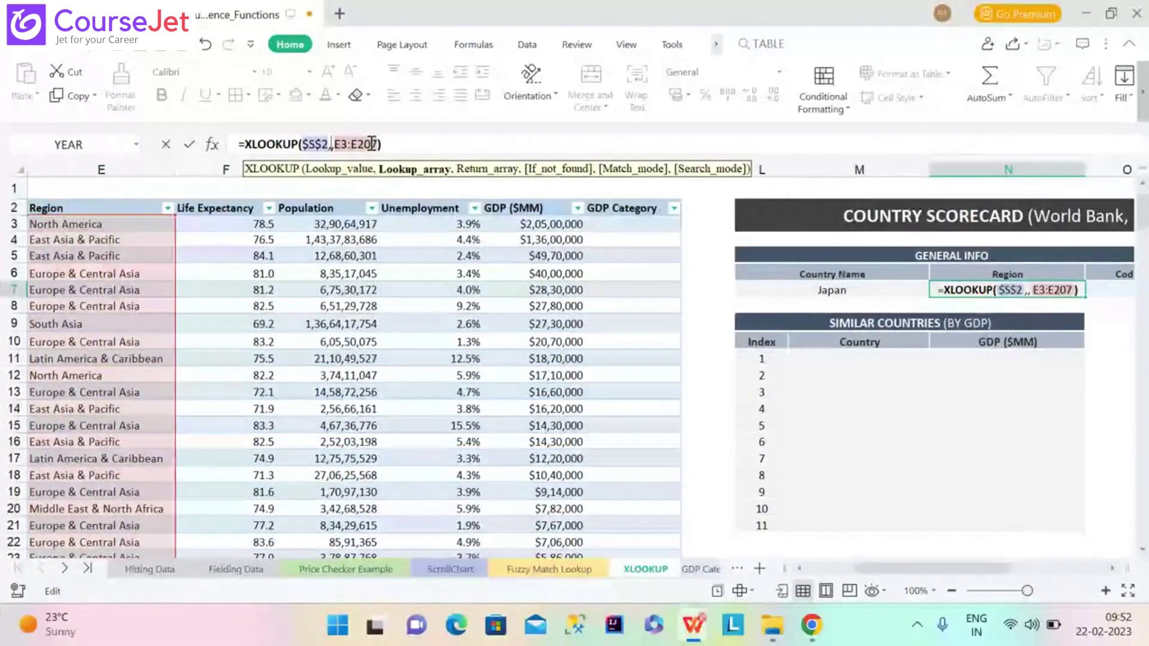
# Set the table's Country column range D3:D207 as the Region formula's lookup array and enter the formula
pyautogui.moveTo(903, 575); pyautogui.dragTo(857, 575)
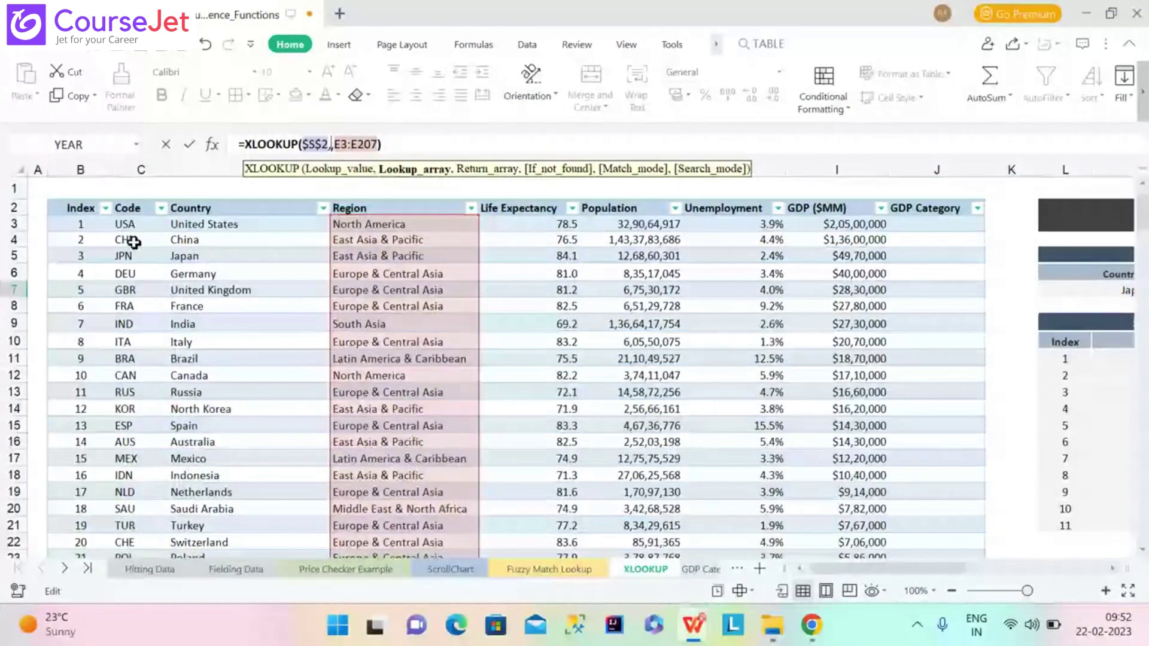
pyautogui.click(191, 228)
pyautogui.write(':')
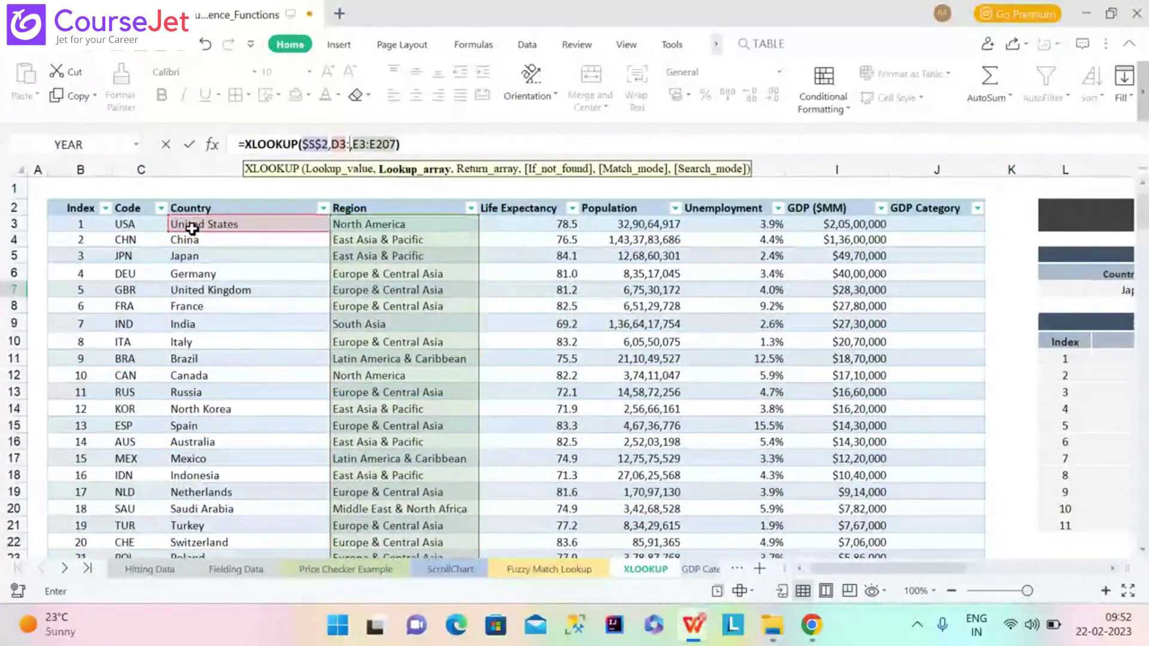
pyautogui.write('D207')
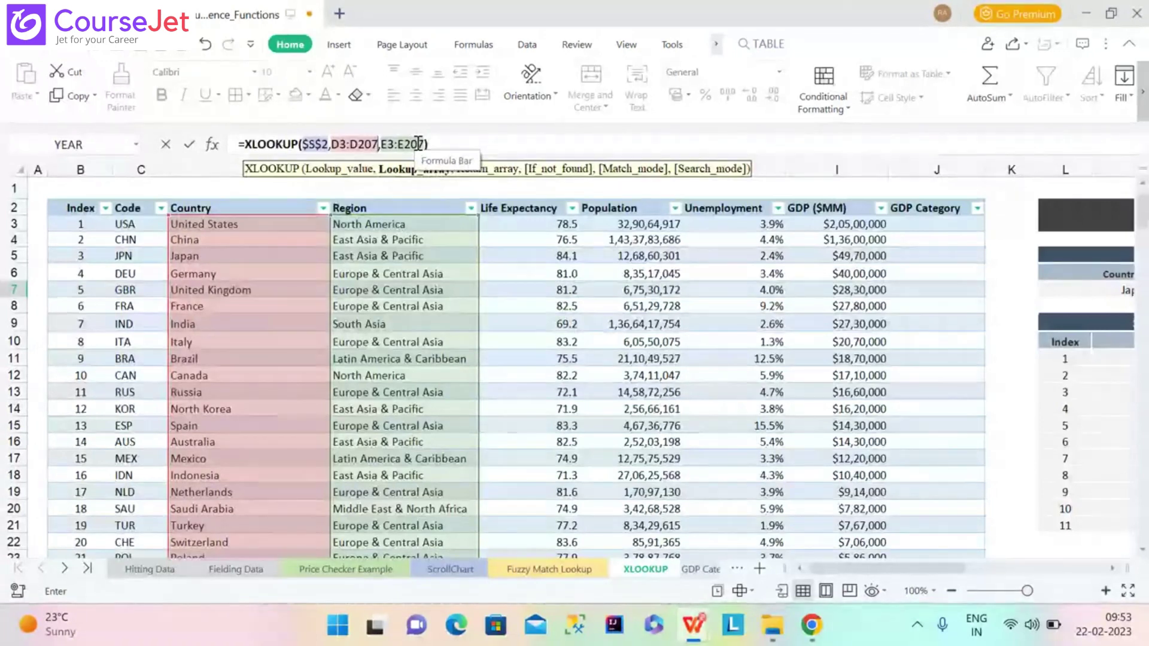
pyautogui.press('Return')
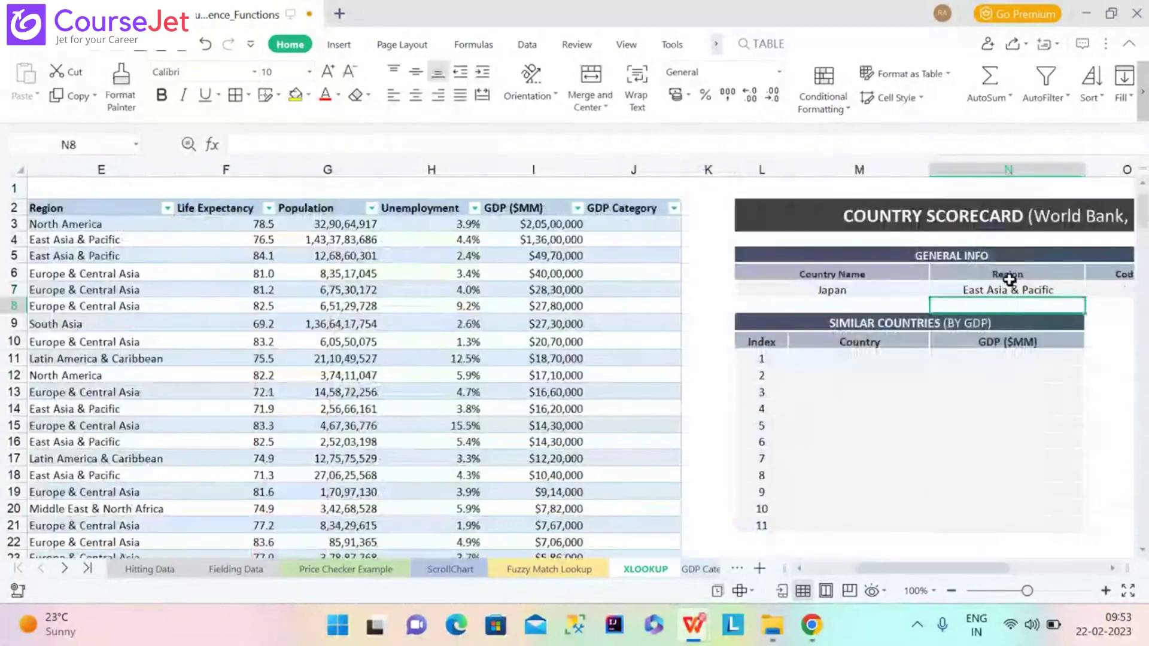
pyautogui.click(994, 290)
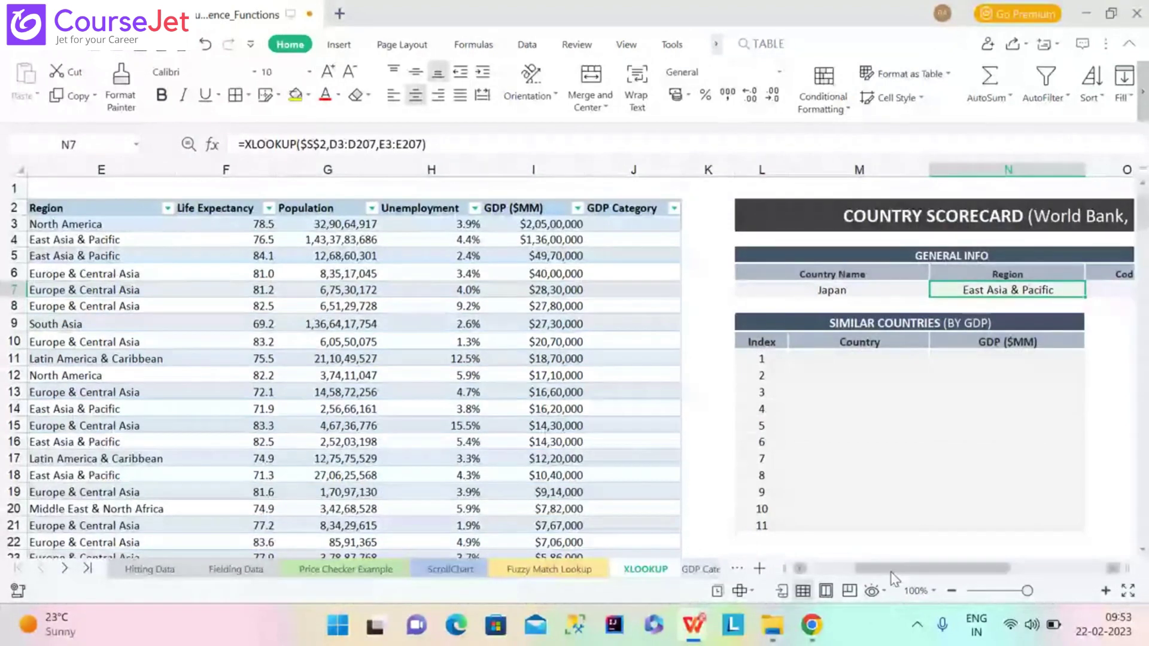
pyautogui.moveTo(892, 573); pyautogui.dragTo(909, 568)
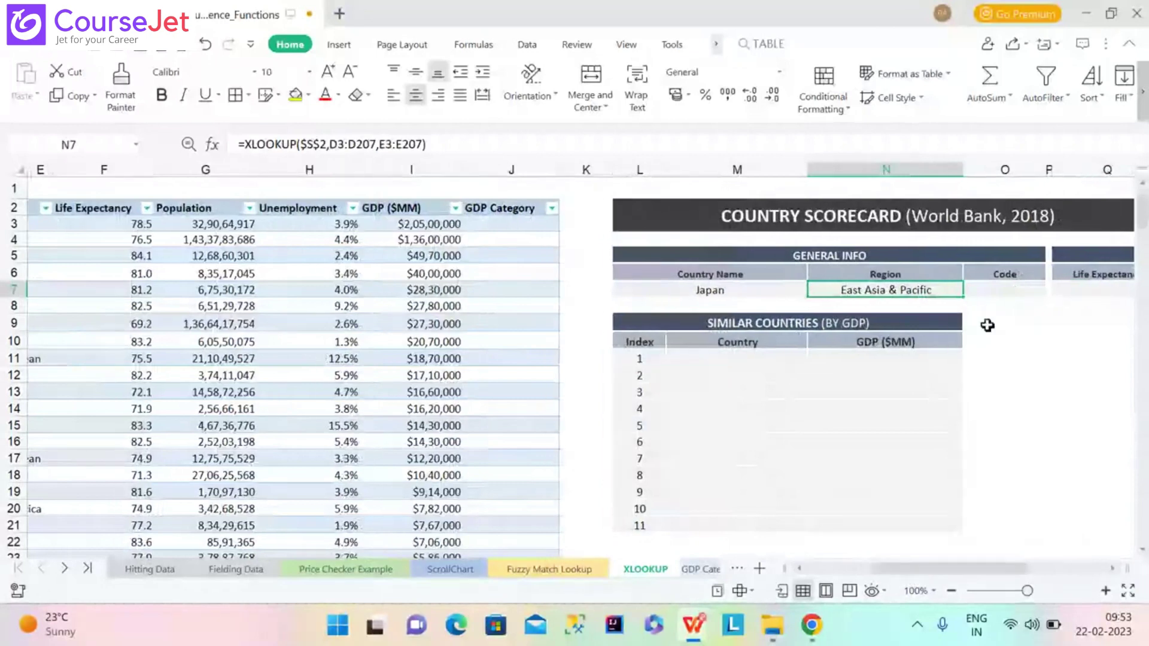
pyautogui.click(1001, 293)
pyautogui.moveTo(919, 574); pyautogui.dragTo(852, 574)
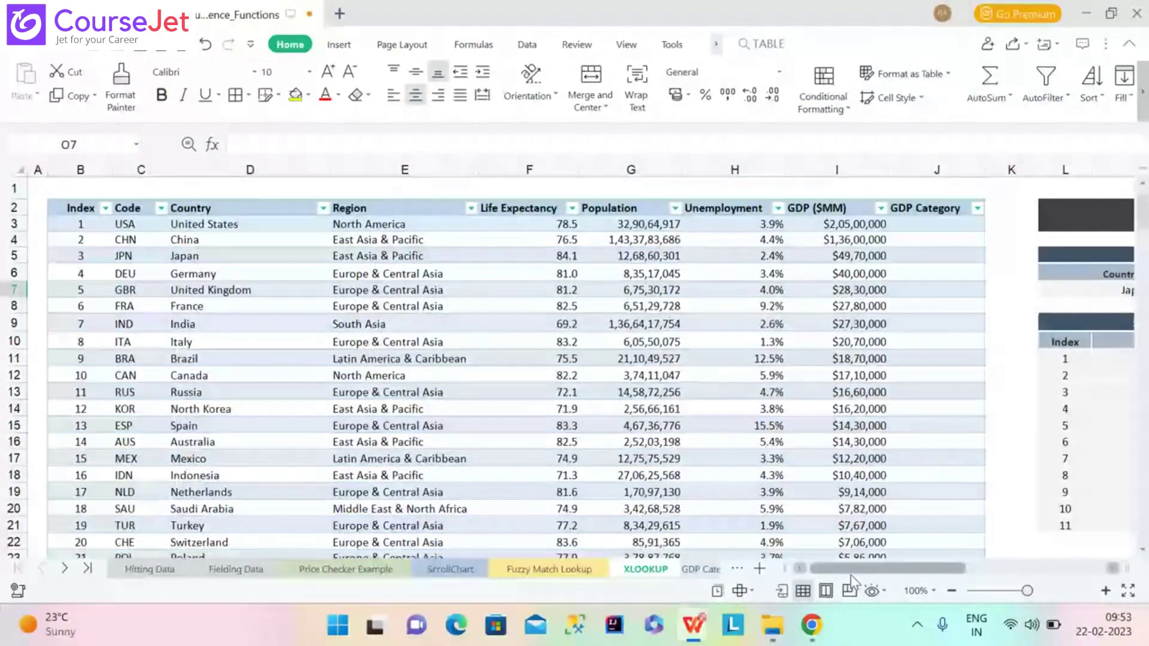
pyautogui.moveTo(850, 576); pyautogui.dragTo(898, 576)
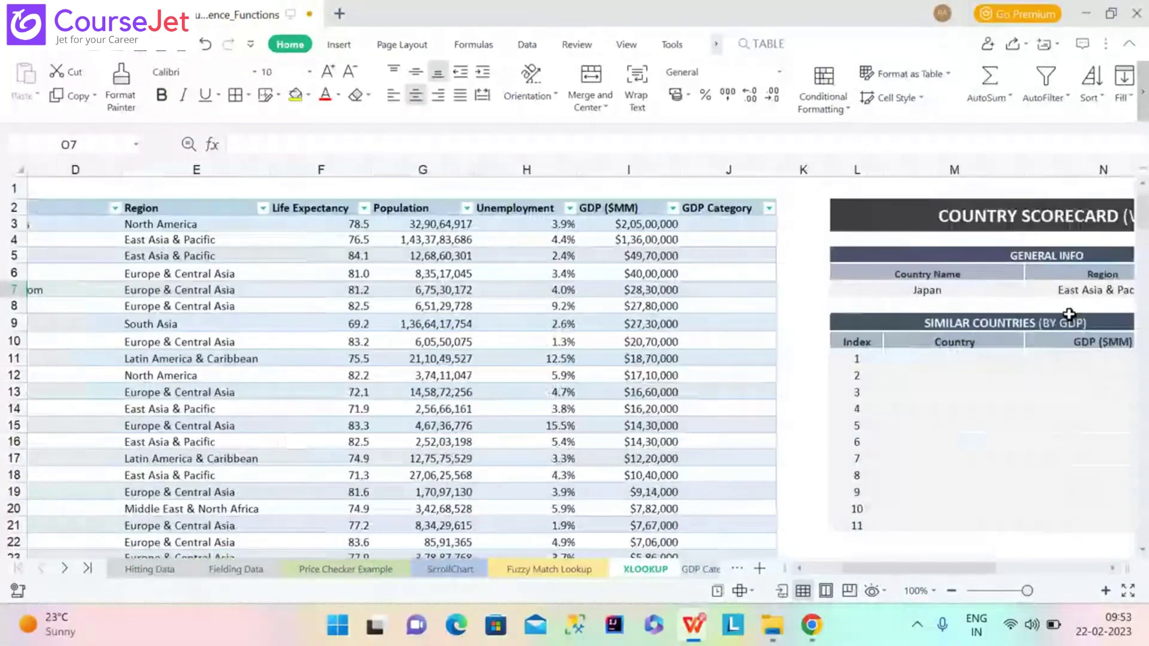
# Try the Code column range C3:C207 as the return array of the Region cell's formula, and undo the change
pyautogui.click(1077, 289)
pyautogui.hscroll(-3, 1020, 531)
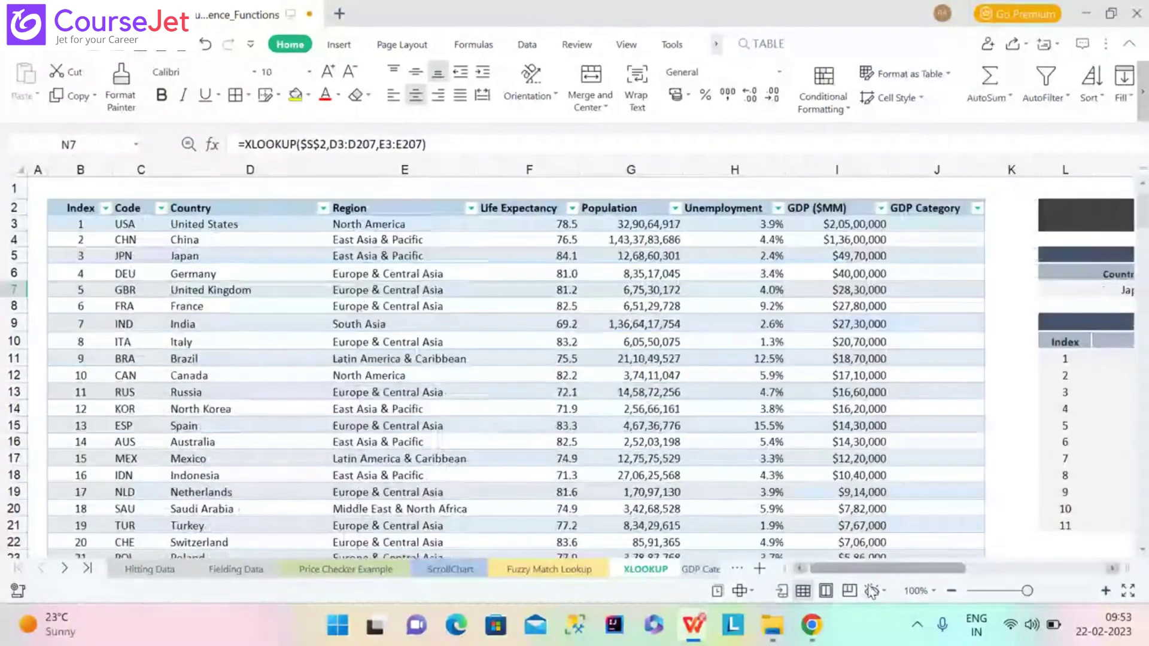
pyautogui.click(388, 145)
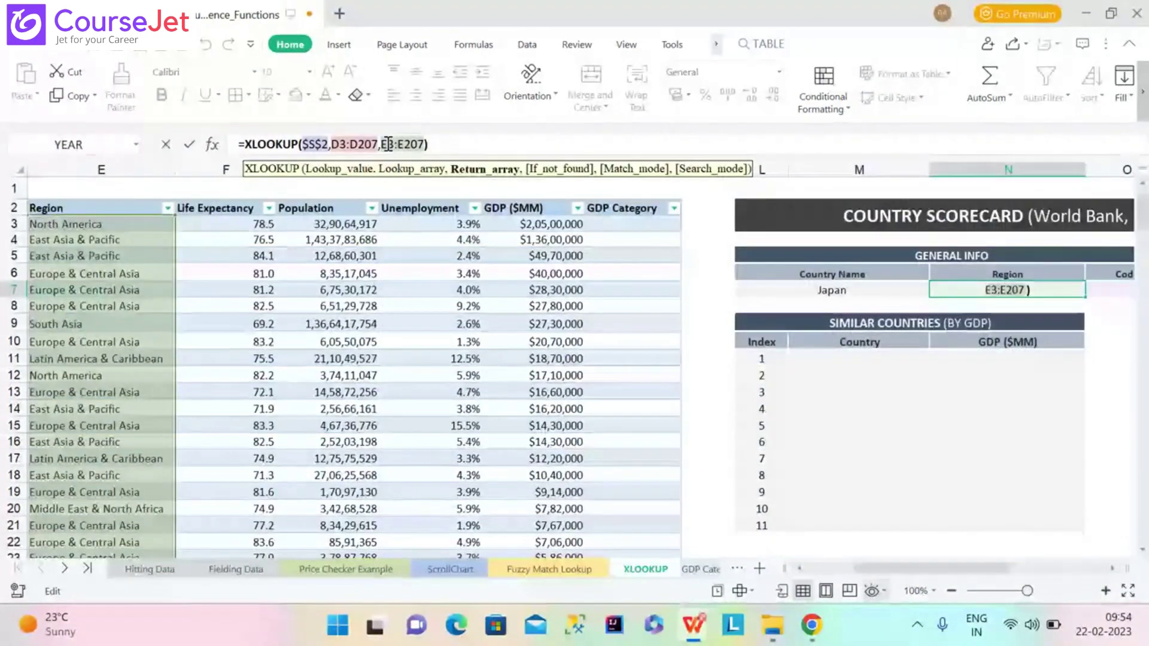
pyautogui.moveTo(857, 569); pyautogui.dragTo(815, 572)
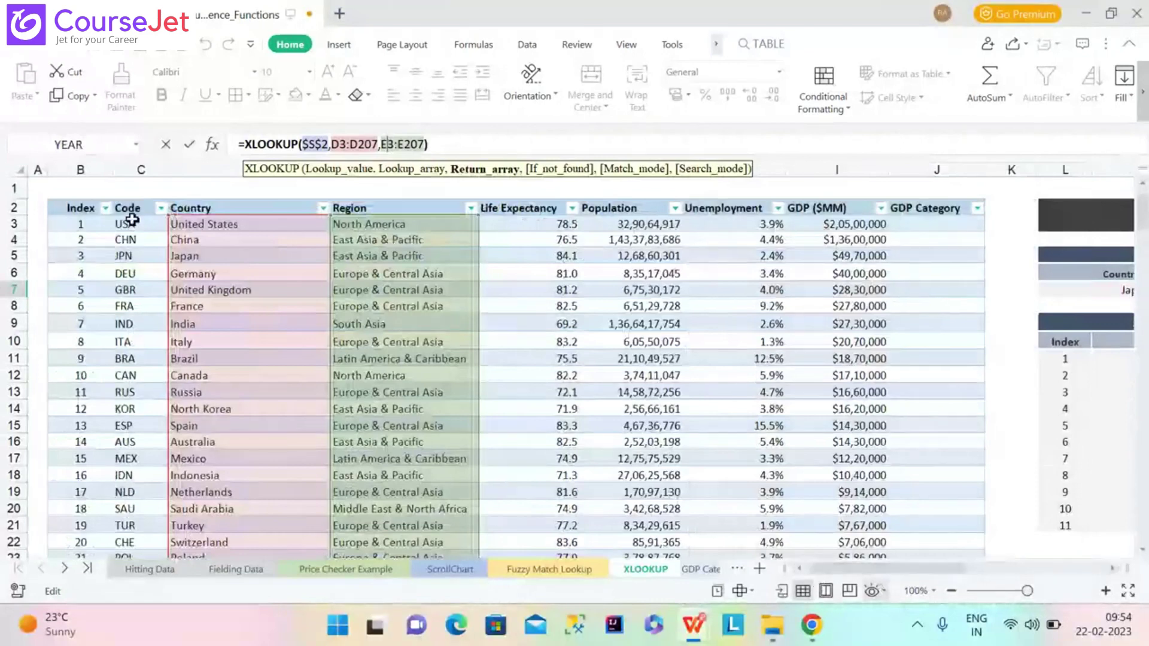
pyautogui.write('C')
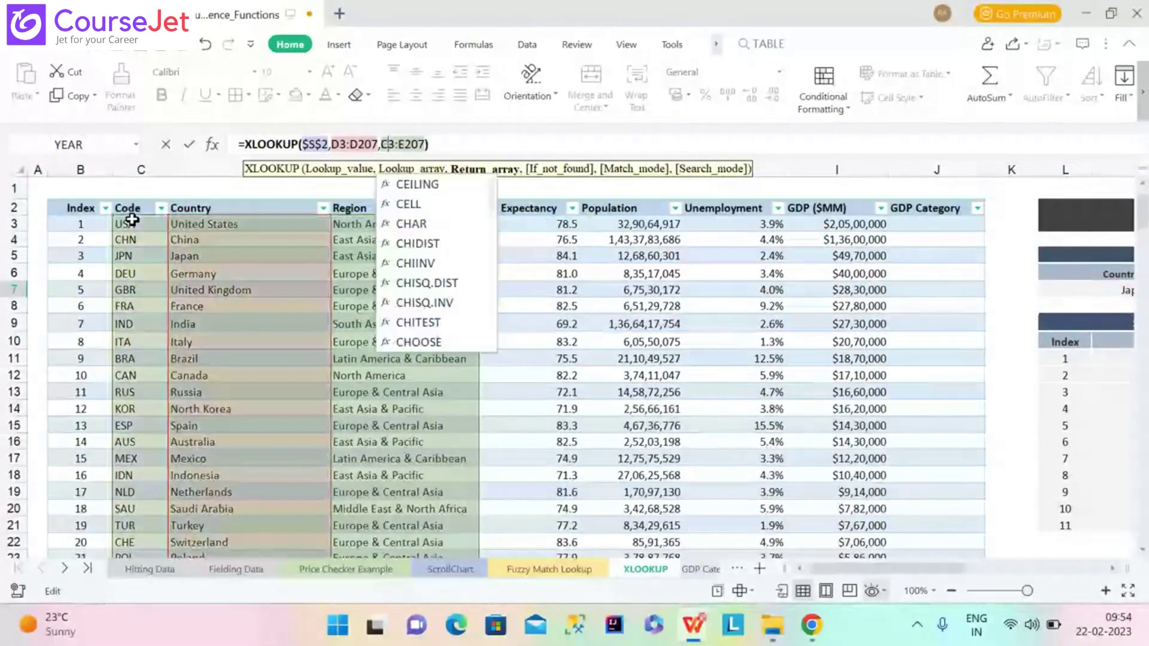
pyautogui.click(406, 145)
pyautogui.press('BackSpace')
pyautogui.write('C')
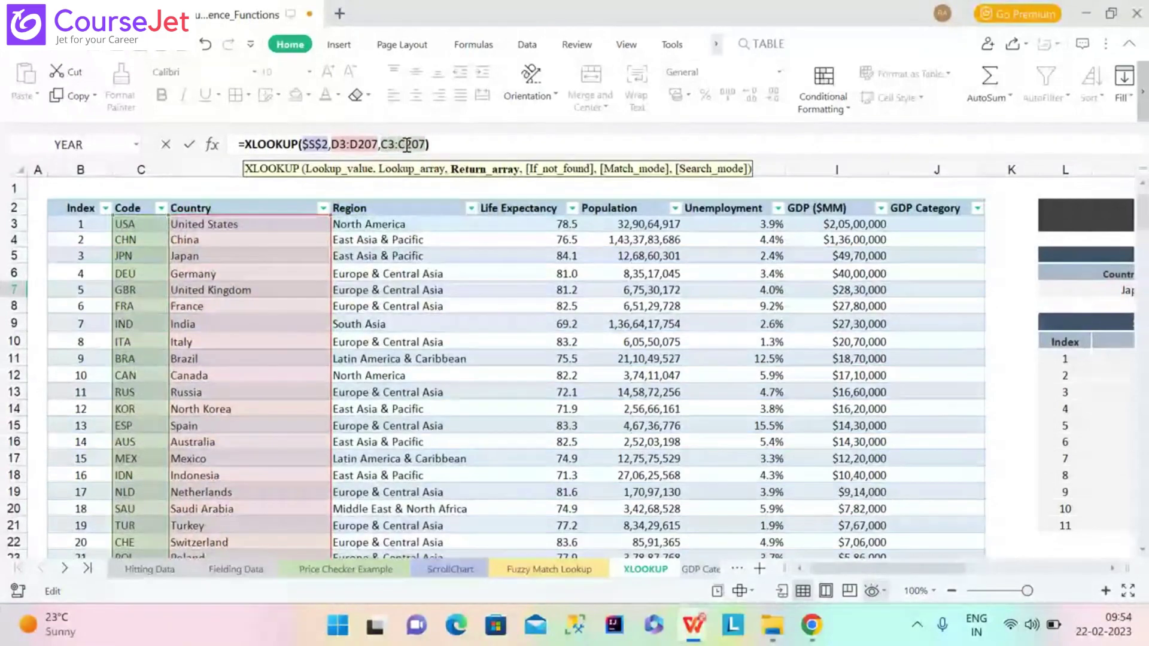
pyautogui.press('Return')
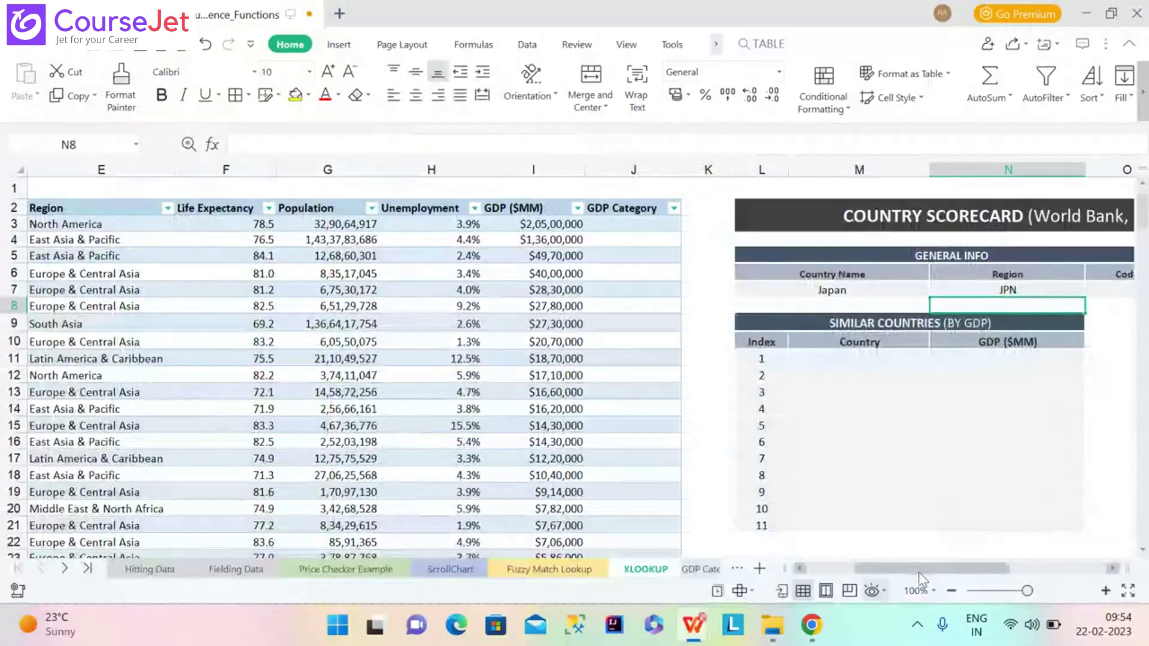
pyautogui.moveTo(918, 572); pyautogui.dragTo(953, 573)
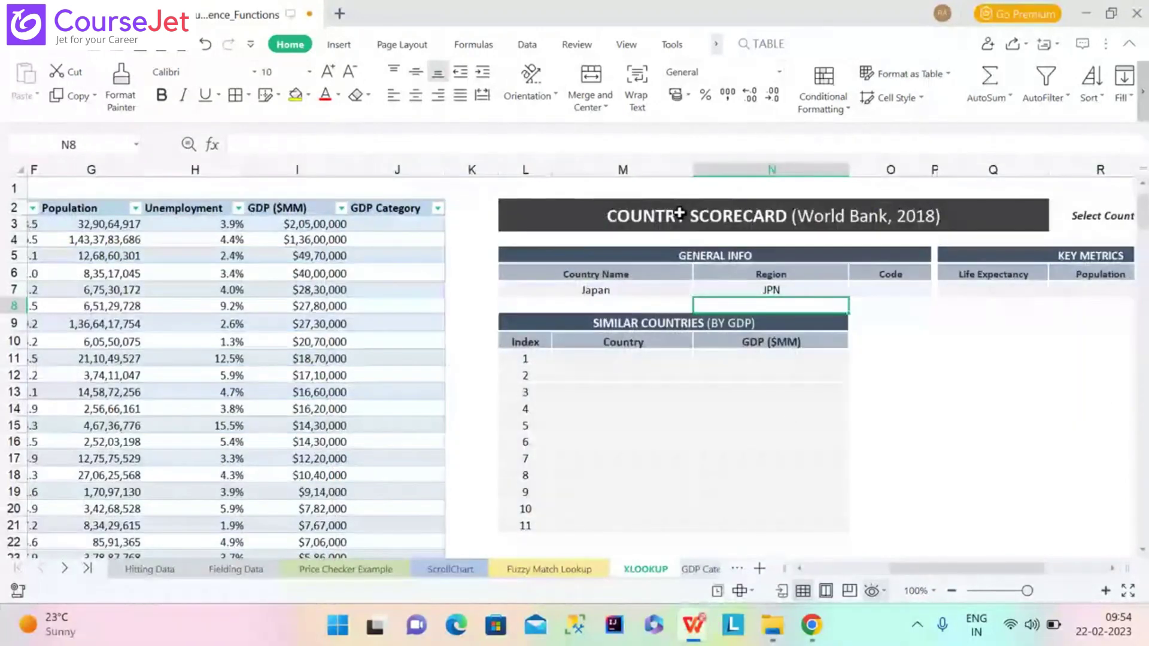
pyautogui.hotkey('ctrl', 'z')
# Try copying the Region cell N7 into the Code cell O7, and clear the pasted formula
pyautogui.click(879, 291)
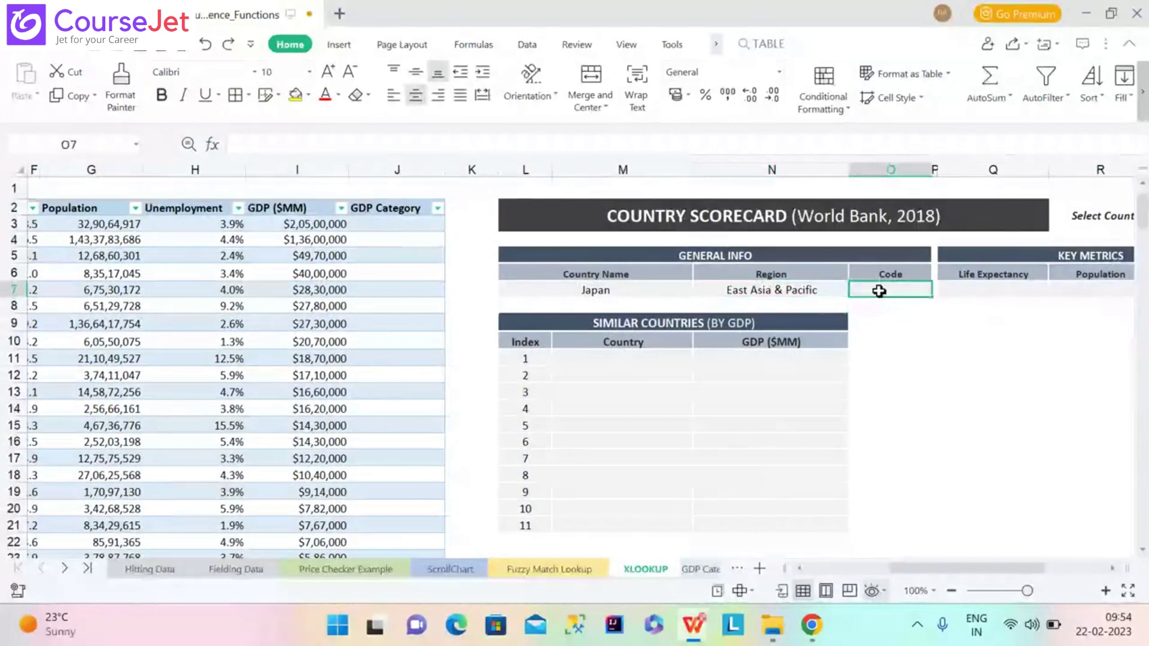
pyautogui.click(804, 291)
pyautogui.hotkey('ctrl', 'c')
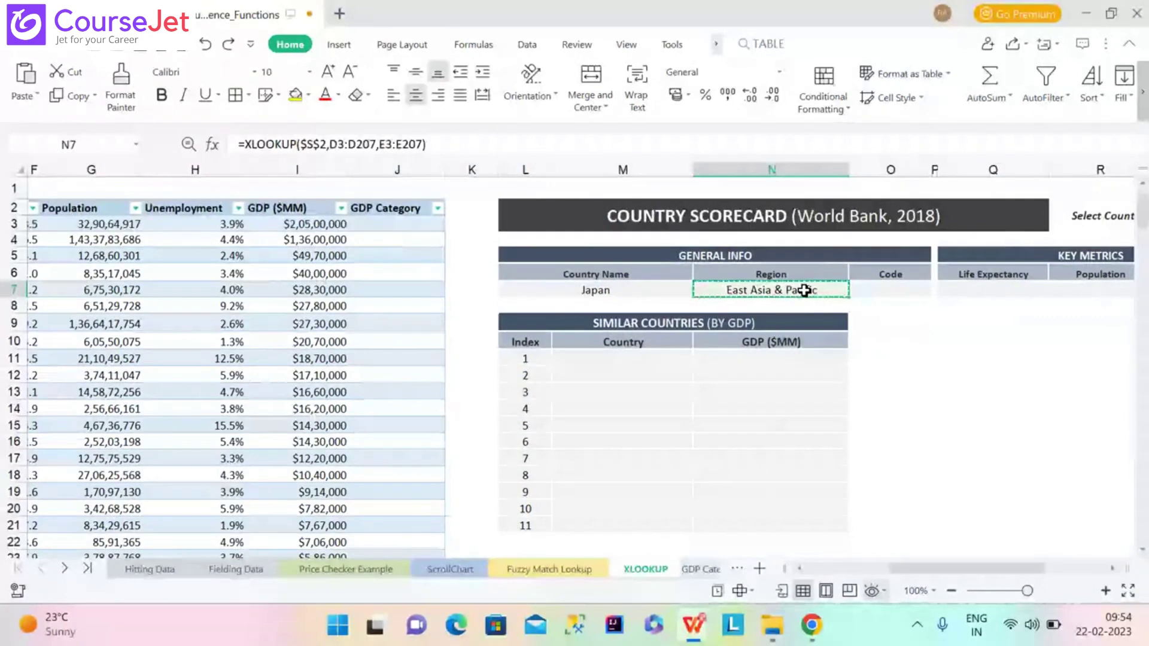
pyautogui.click(920, 294)
pyautogui.hotkey('ctrl', 'v')
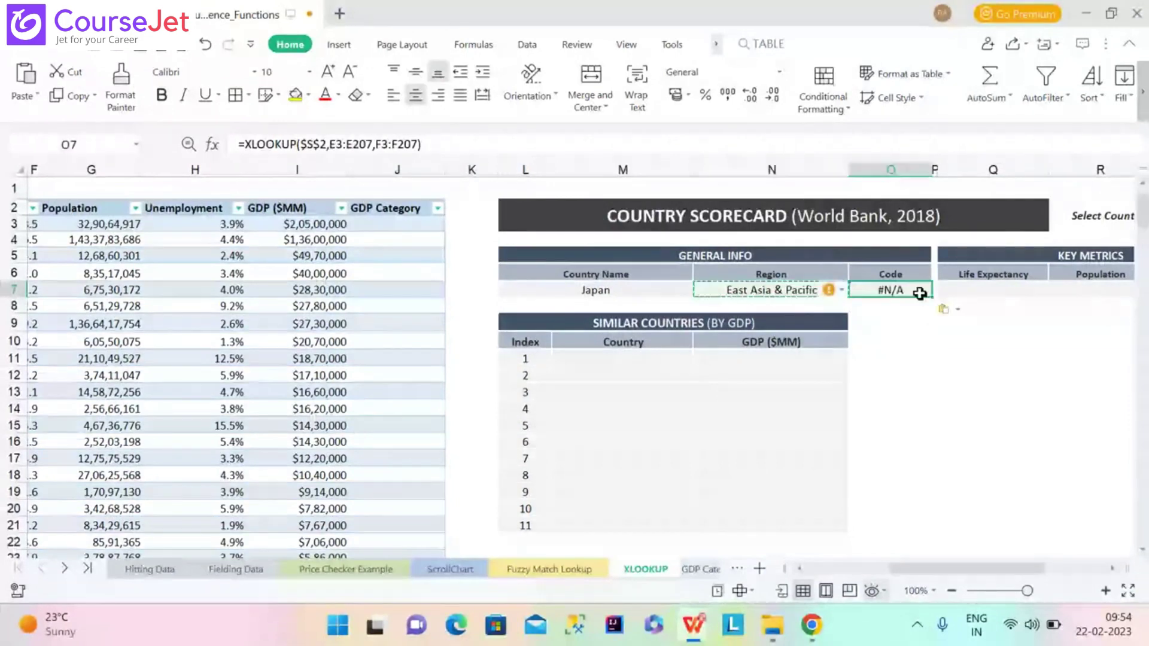
pyautogui.press('Delete')
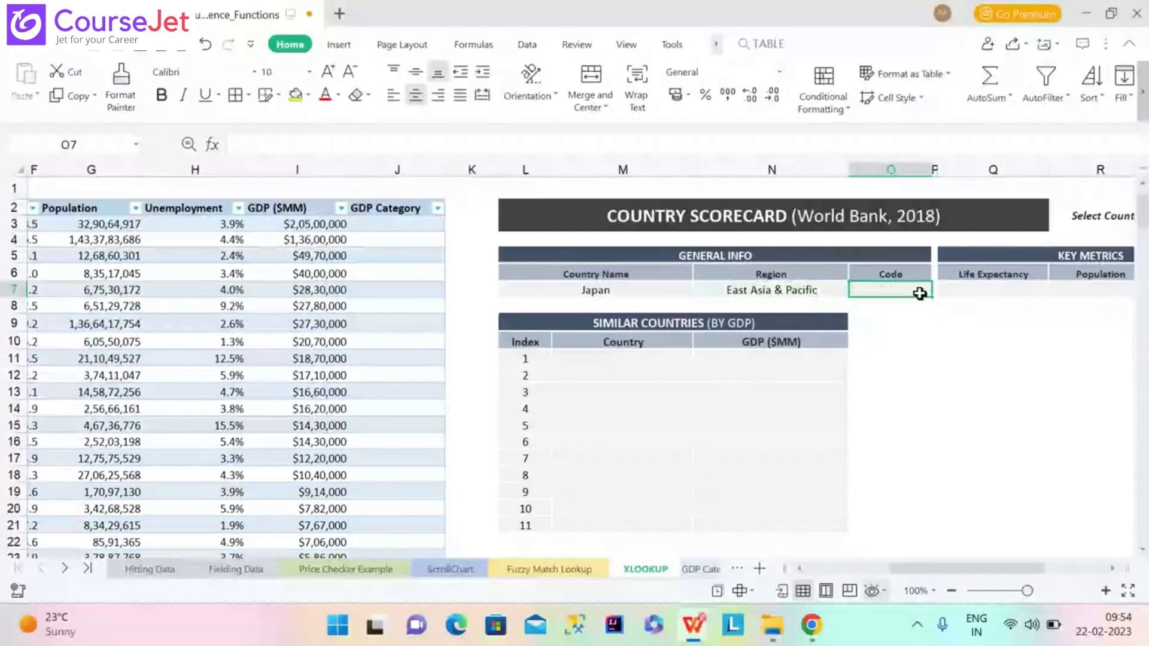
# Copy the Region formula's text =XLOOKUP($S$2,D3:D207,E3:E207) with its references intact into the Code cell O7
pyautogui.click(772, 290)
pyautogui.moveTo(238, 144); pyautogui.dragTo(427, 145)
pyautogui.hotkey('ctrl', 'c')
pyautogui.click(903, 288)
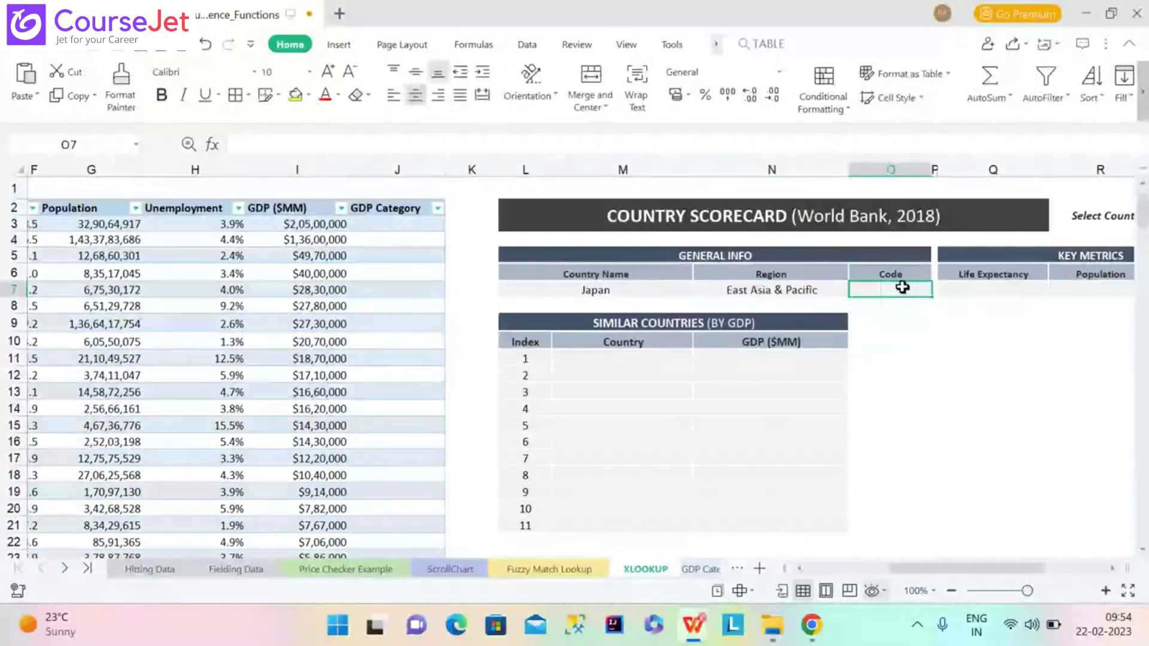
pyautogui.hotkey('ctrl', 'v')
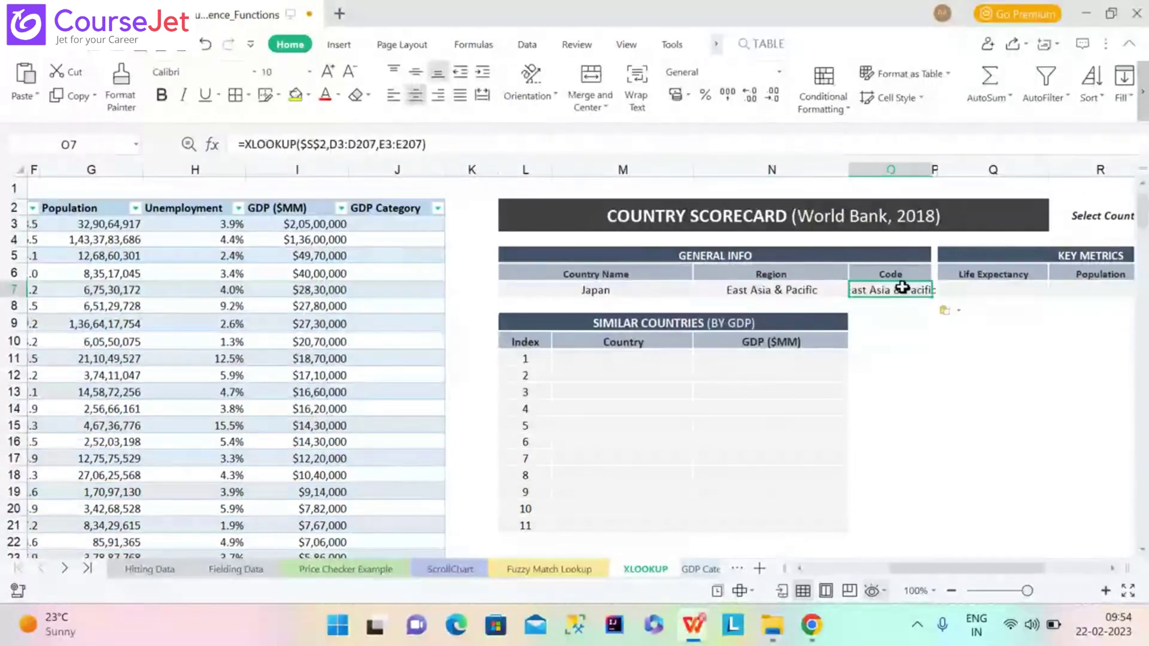
# Change the return array of the Code cell's formula to C3:C207 and enter it
pyautogui.click(384, 144)
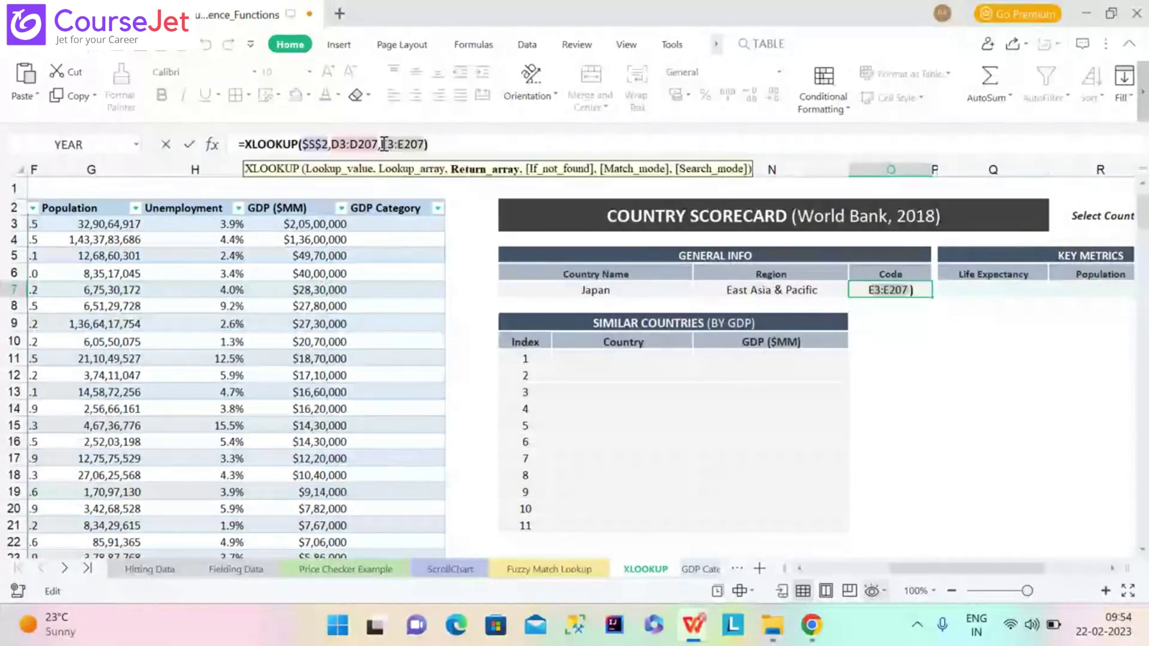
pyautogui.press('Delete')
pyautogui.write('C')
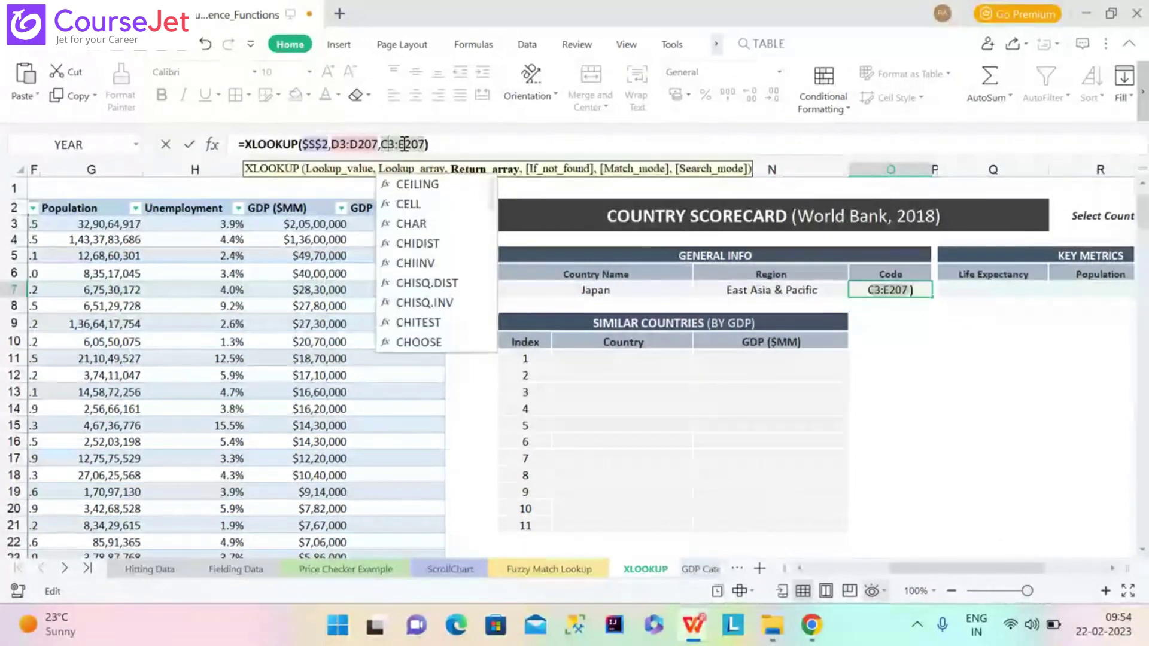
pyautogui.press('Delete')
pyautogui.write('C')
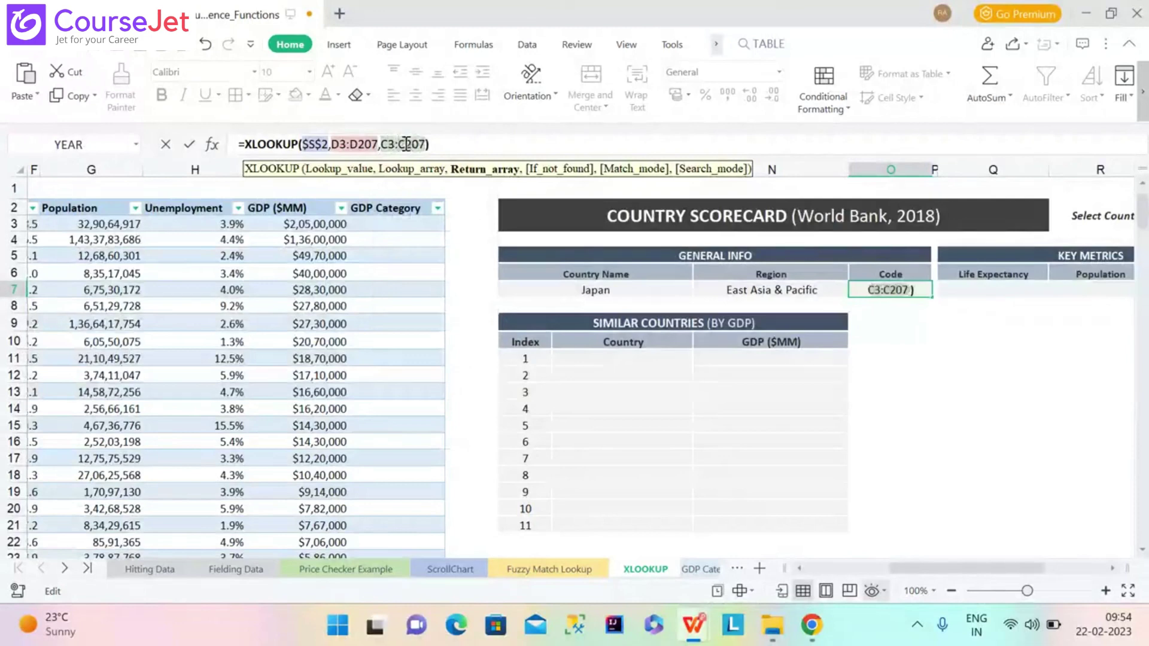
pyautogui.press('Return')
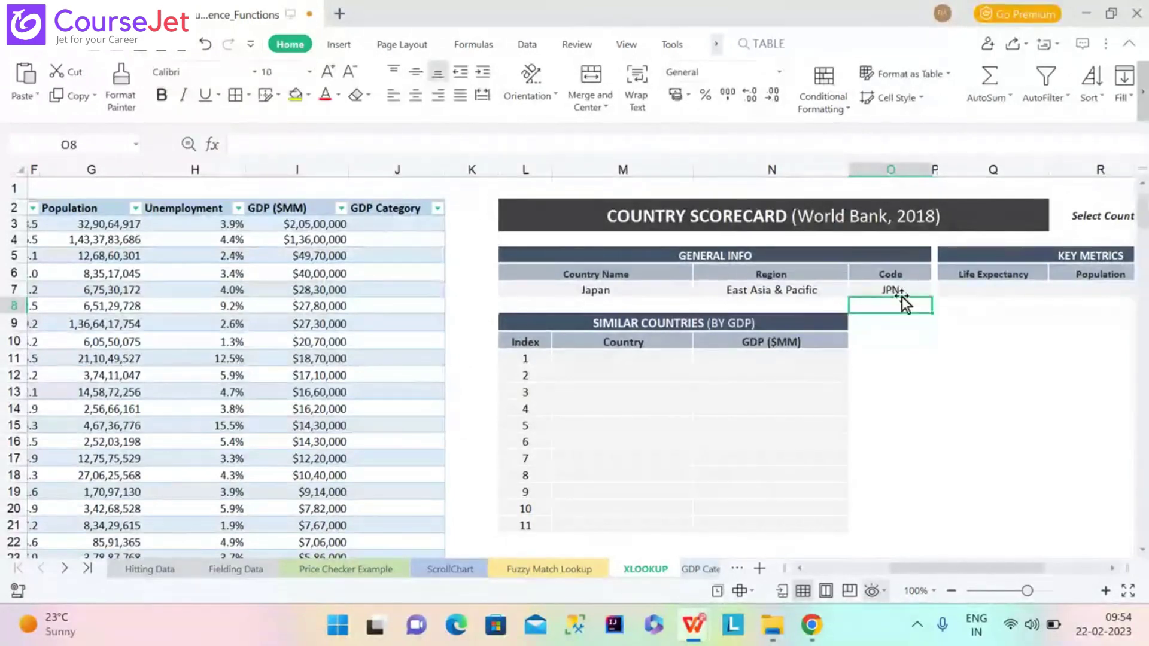
# Paste the copied XLOOKUP formula into the Life Expectancy cell Q7 and enter it with return array F3:F207: =XLOOKUP($S$2,D3:D207,F3:F207)
pyautogui.click(982, 290)
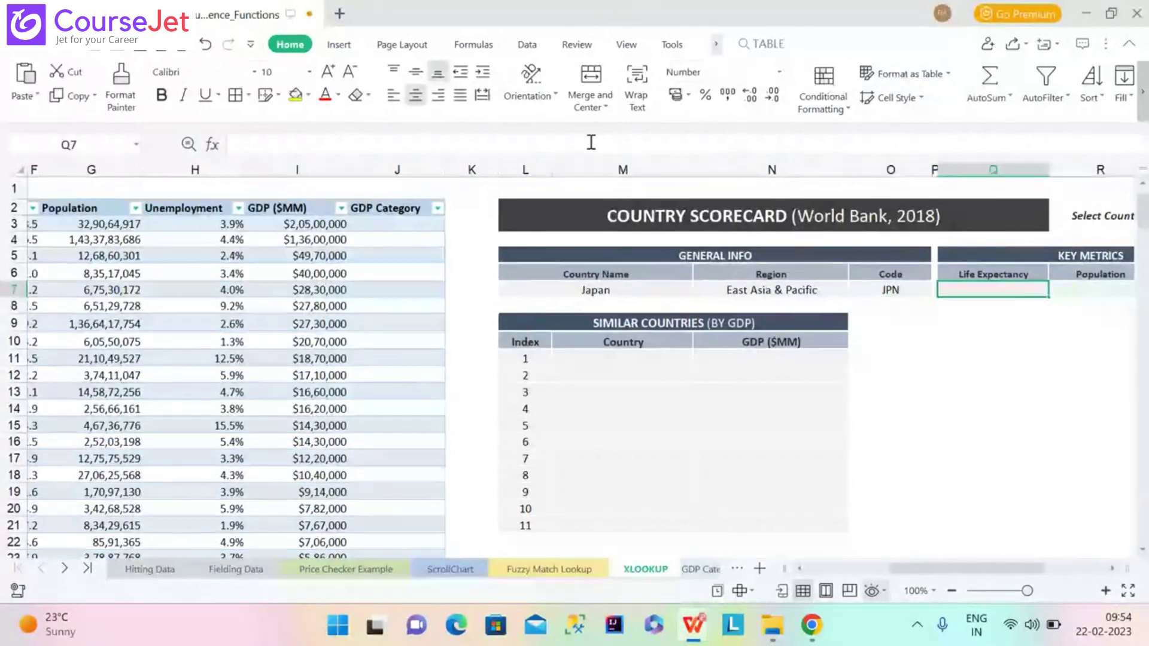
pyautogui.click(591, 142)
pyautogui.write('=XLOOKUP($S$2,D3:D207,E3:E207)')
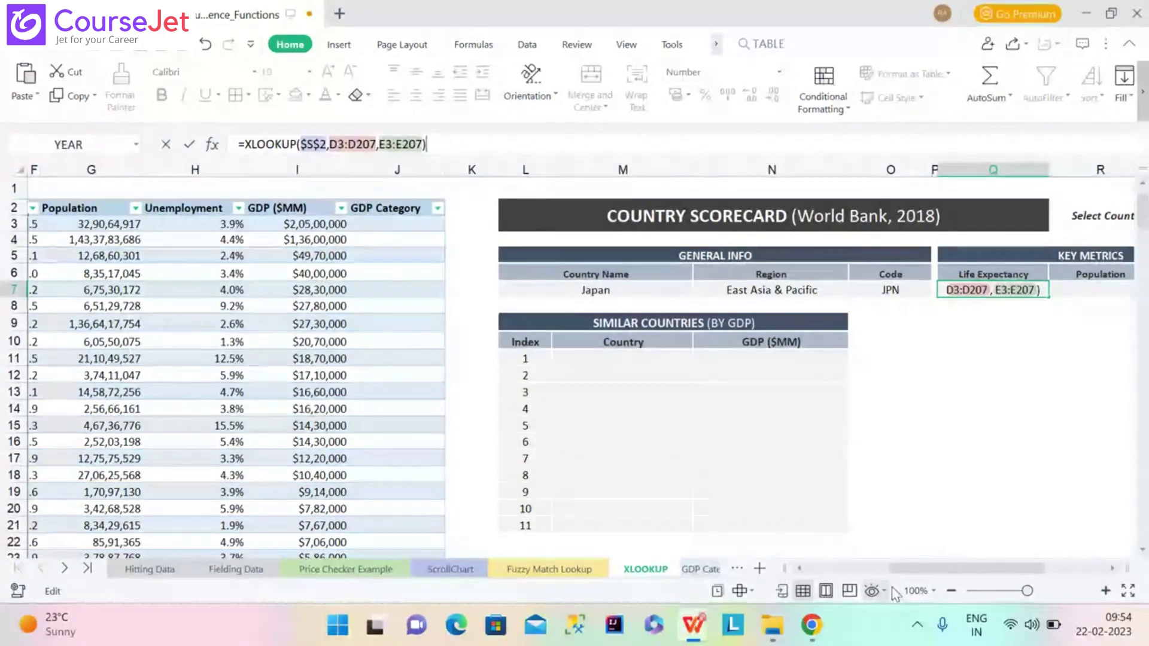
pyautogui.hscroll(-2, 886, 582)
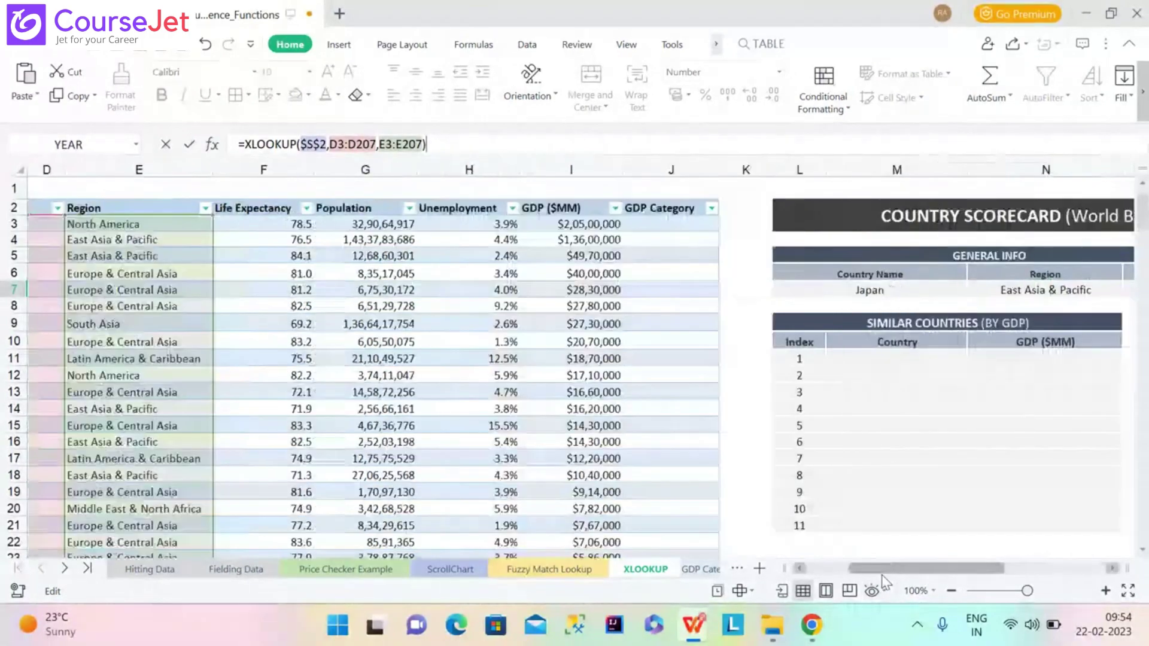
pyautogui.hscroll(-2, 884, 580)
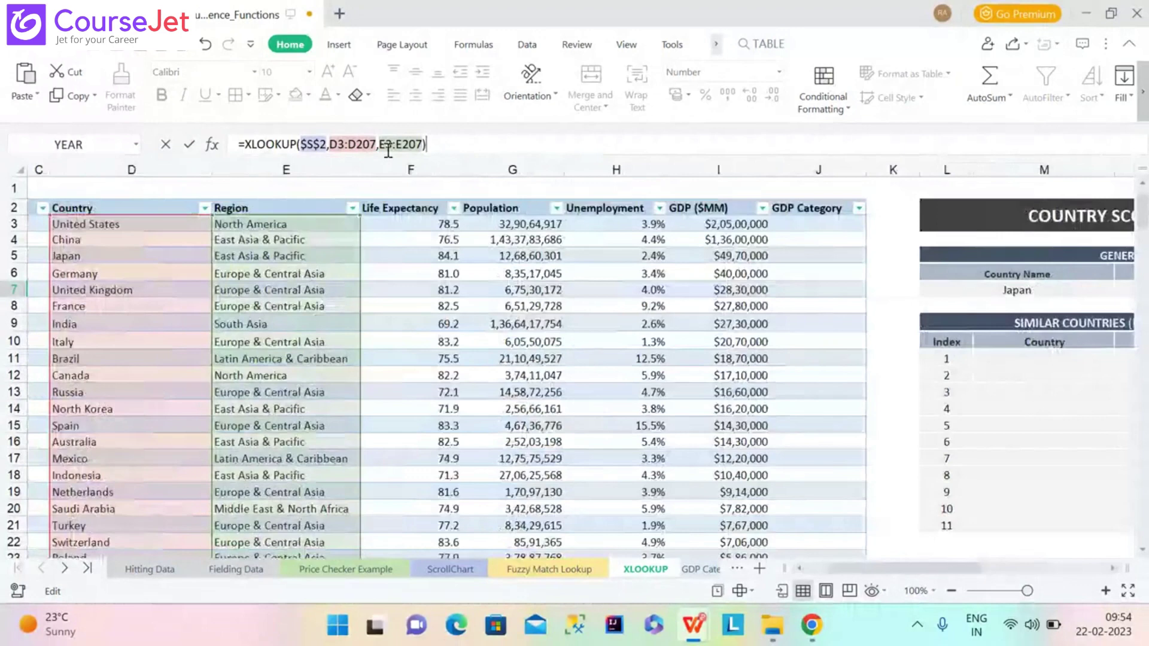
pyautogui.click(387, 146)
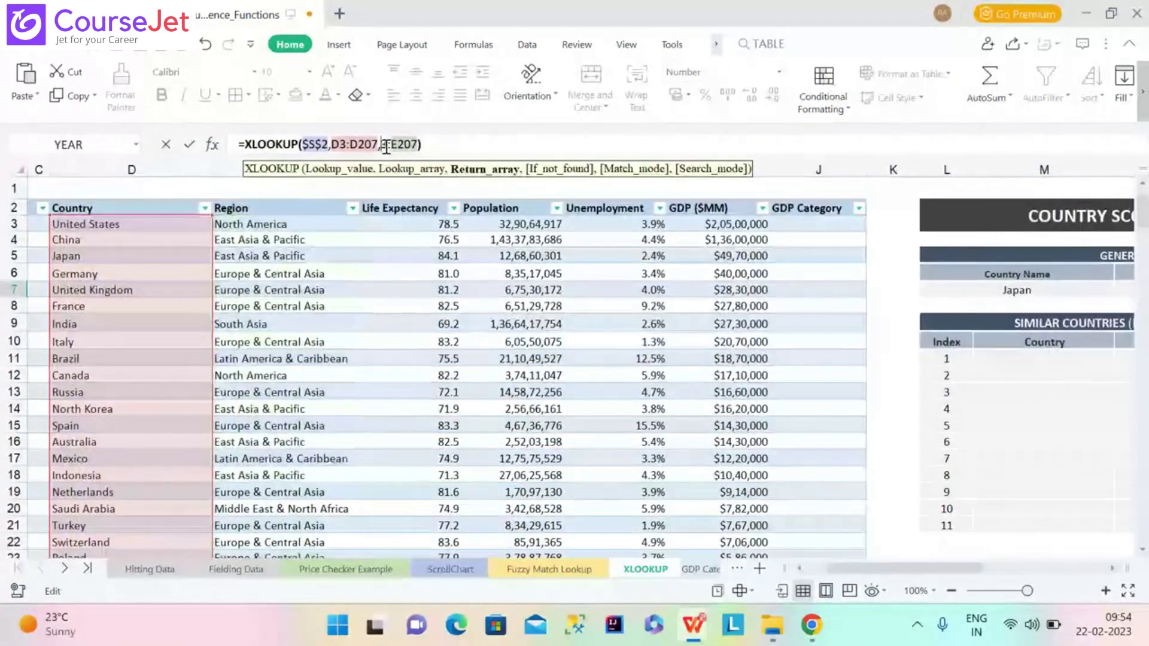
pyautogui.press('Delete')
pyautogui.write('F')
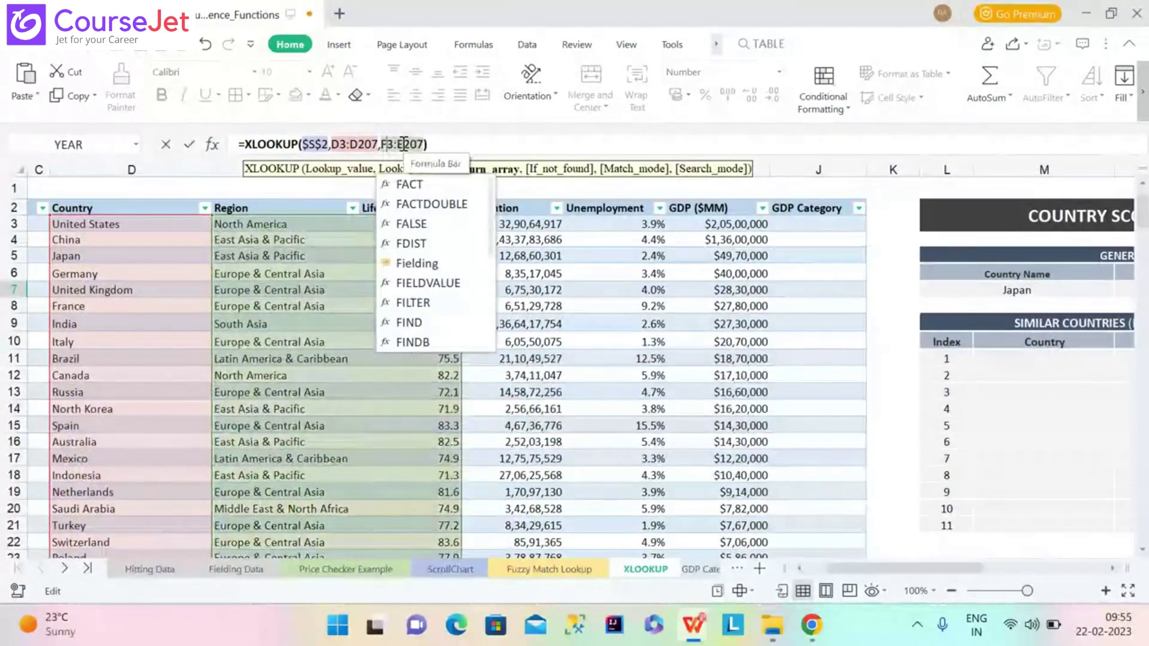
pyautogui.press('Escape')
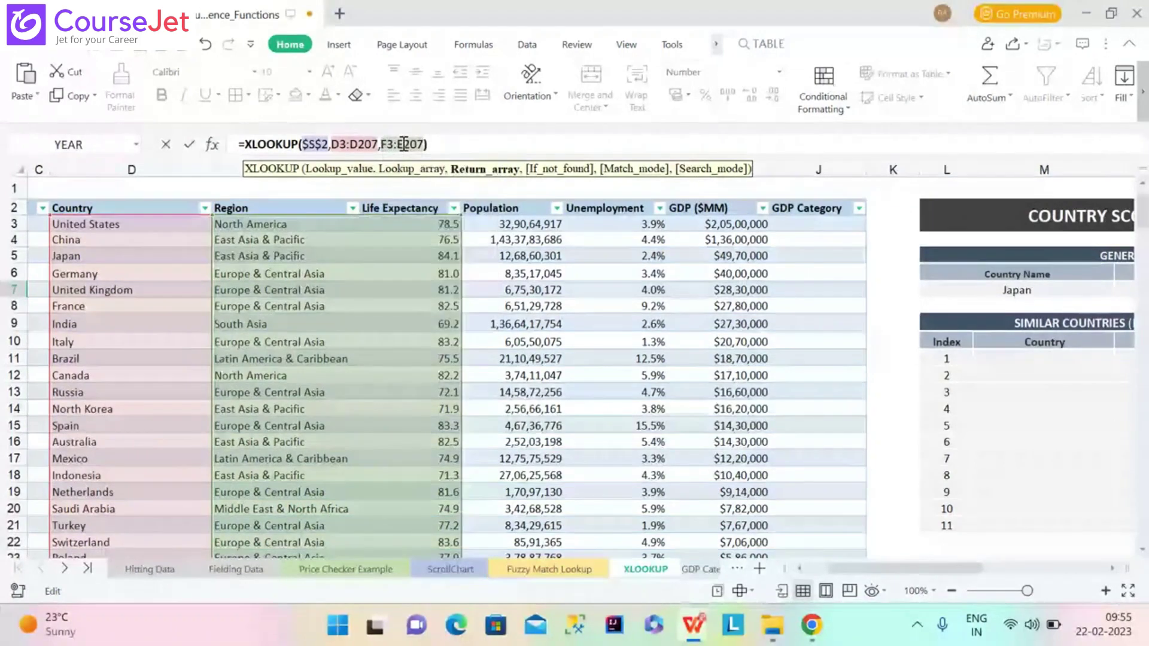
pyautogui.press('Delete')
pyautogui.write('F')
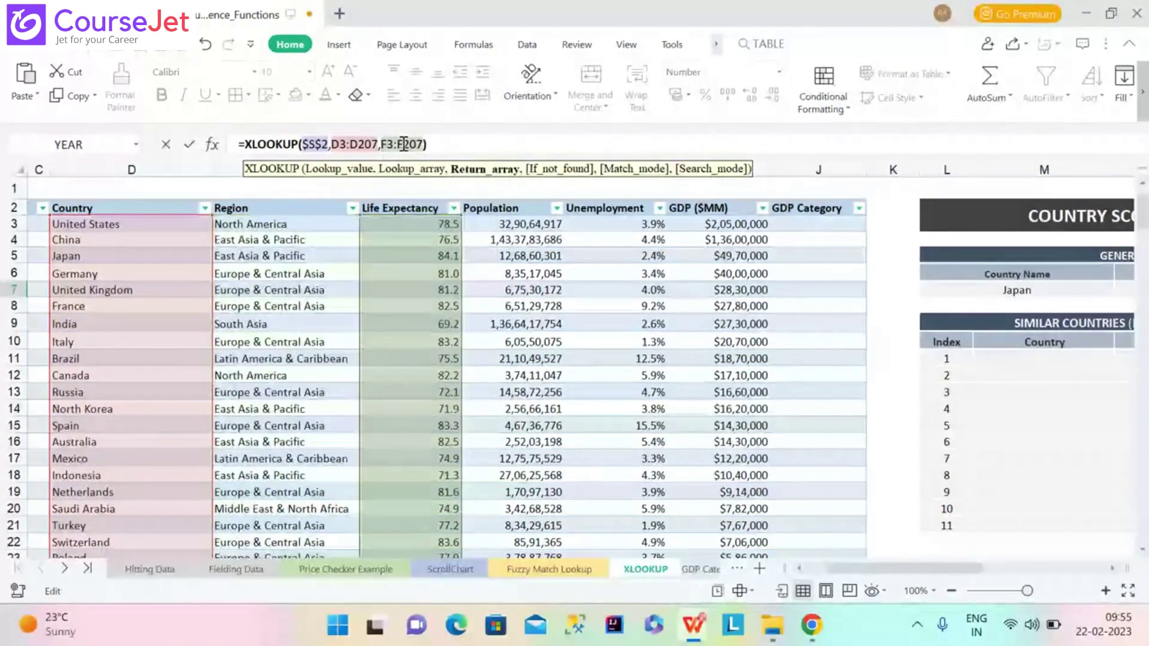
pyautogui.press('Return')
# Fill the Population cell R7 with the copied XLOOKUP formula, changing its return array from column E to the Population column G
pyautogui.click(1060, 290)
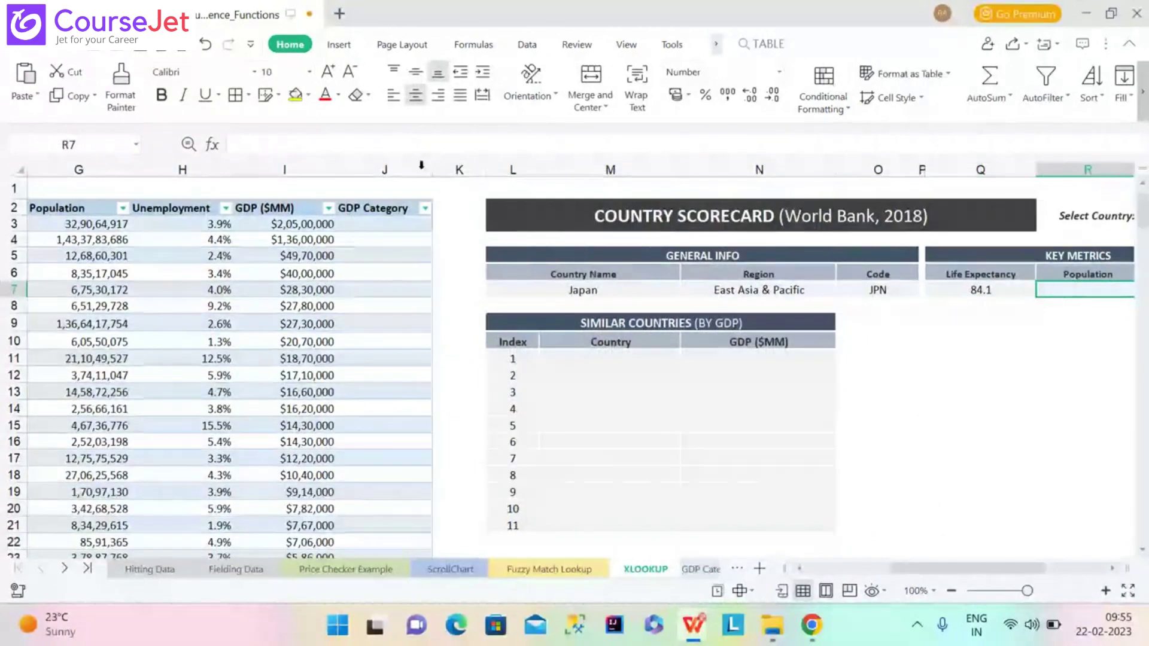
pyautogui.click(407, 142)
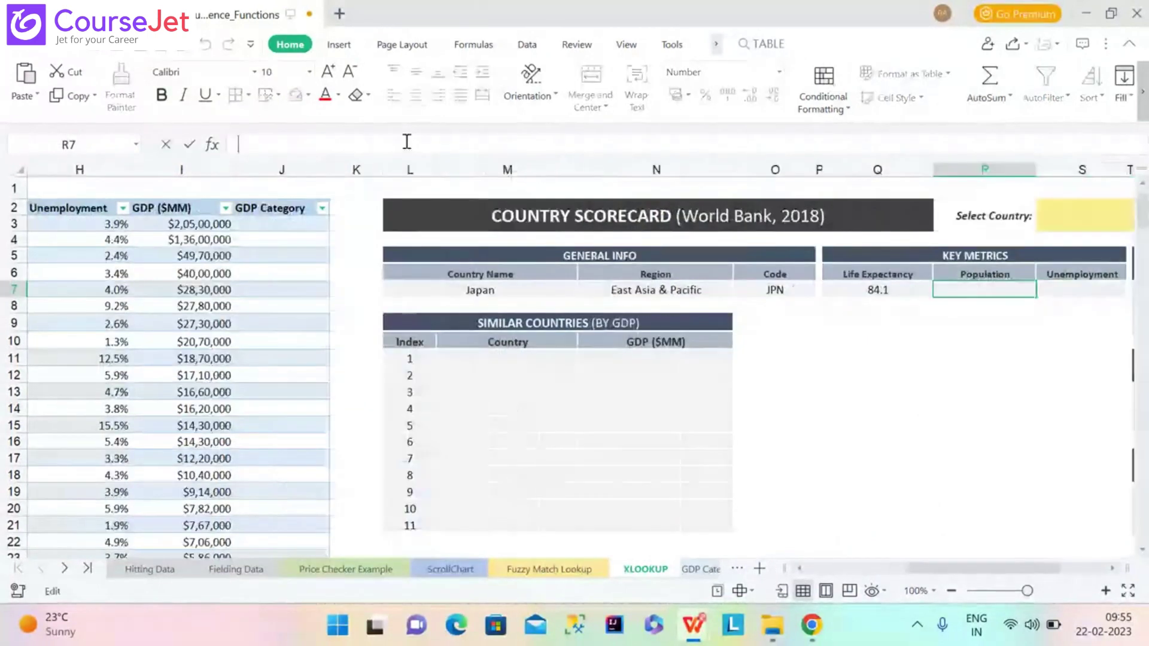
pyautogui.write('=XLOOKUP($S$2,D3:D207,E3:E207)')
pyautogui.click(387, 144)
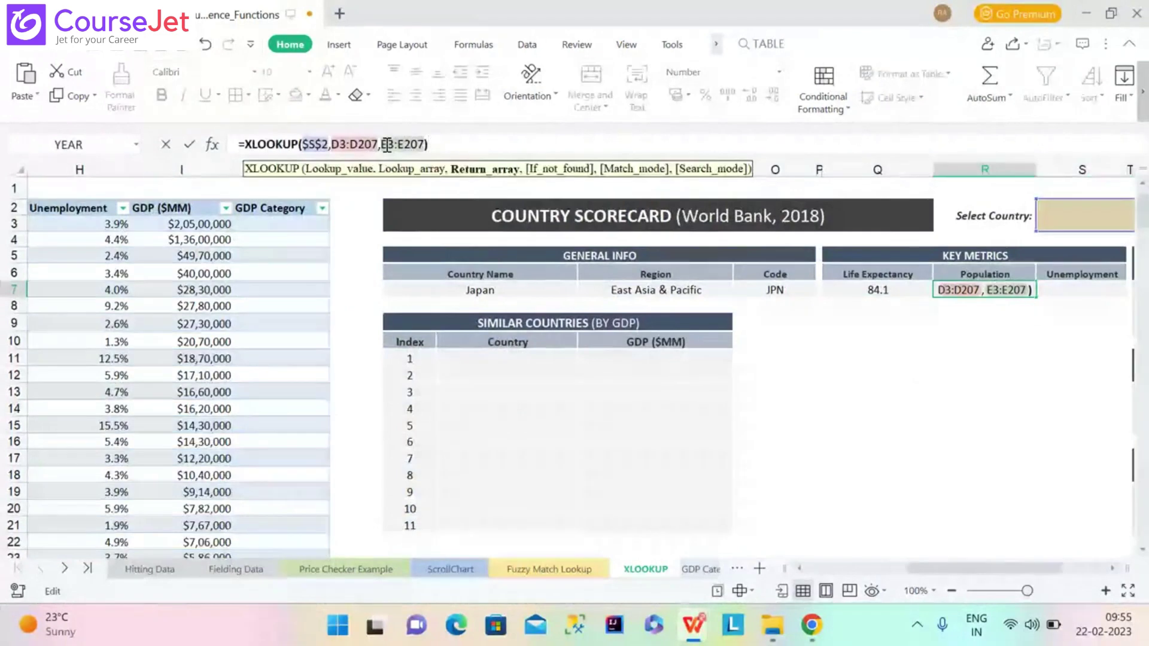
pyautogui.press('BackSpace')
pyautogui.write('G')
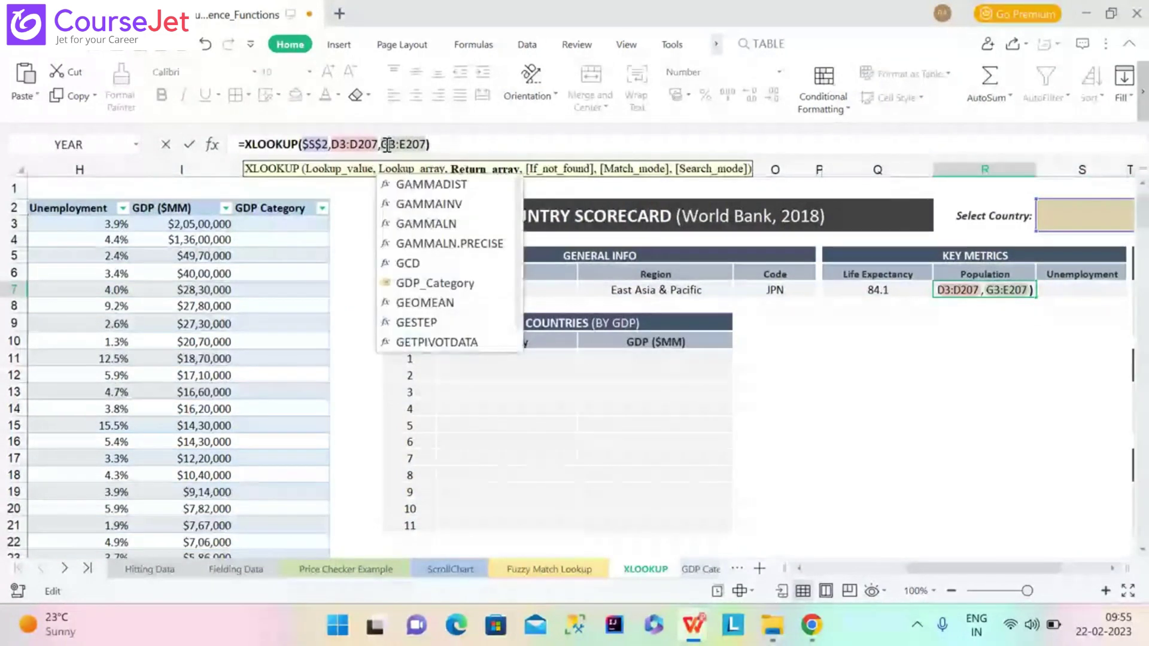
pyautogui.press('Return')
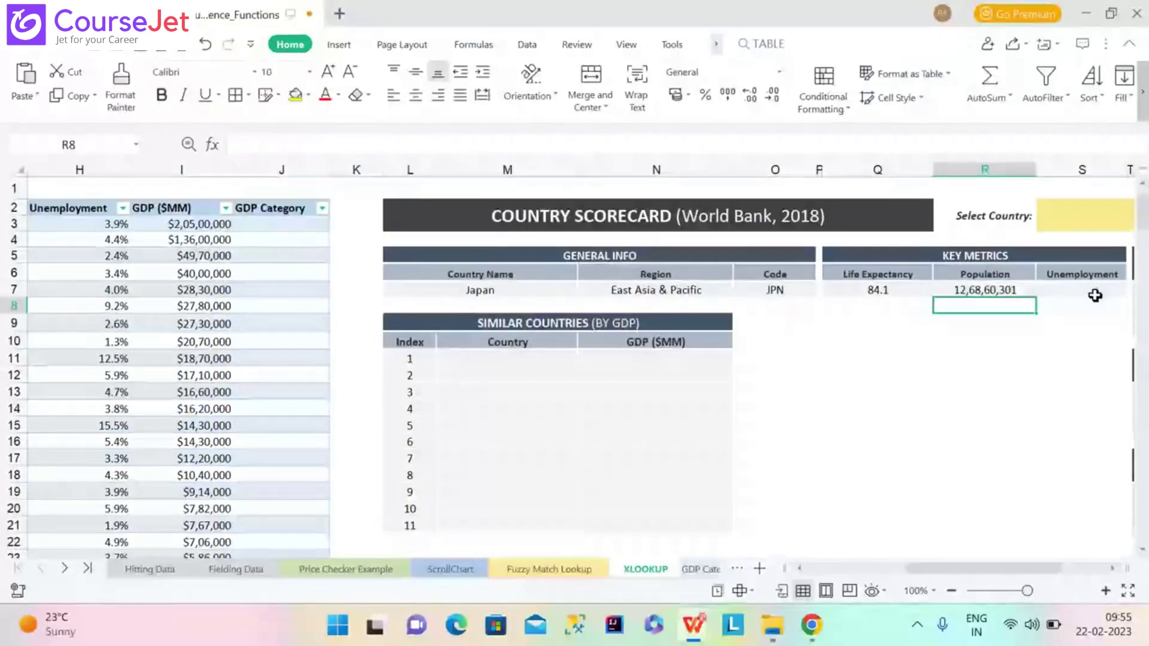
# Fill the Unemployment cell S7 with the copied XLOOKUP formula, changing its return array from column E to the Unemployment column H
pyautogui.click(1085, 293)
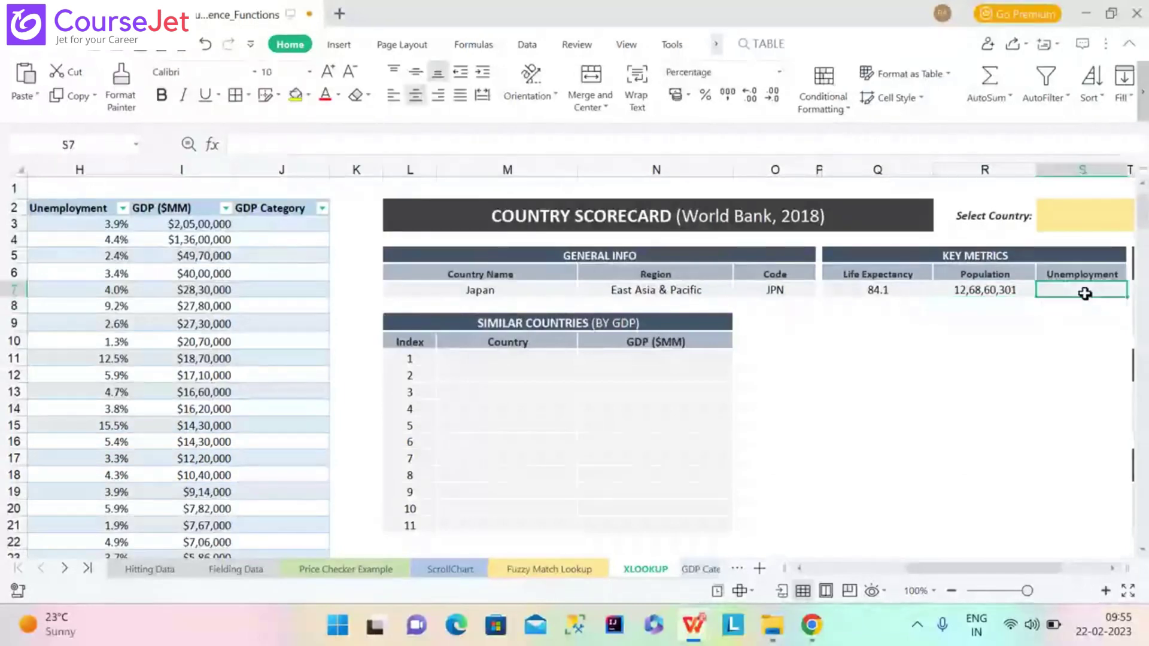
pyautogui.click(721, 146)
pyautogui.write('=XLOOKUP($S$2,D3:D207,E3:E207)')
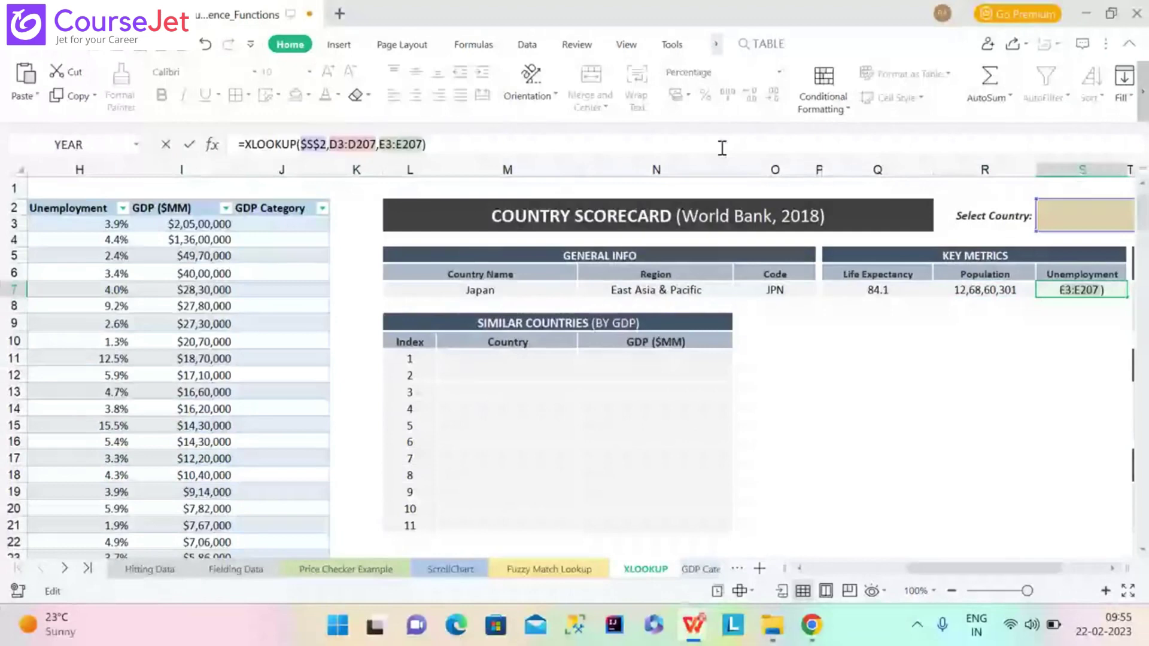
pyautogui.click(387, 144)
pyautogui.press('BackSpace')
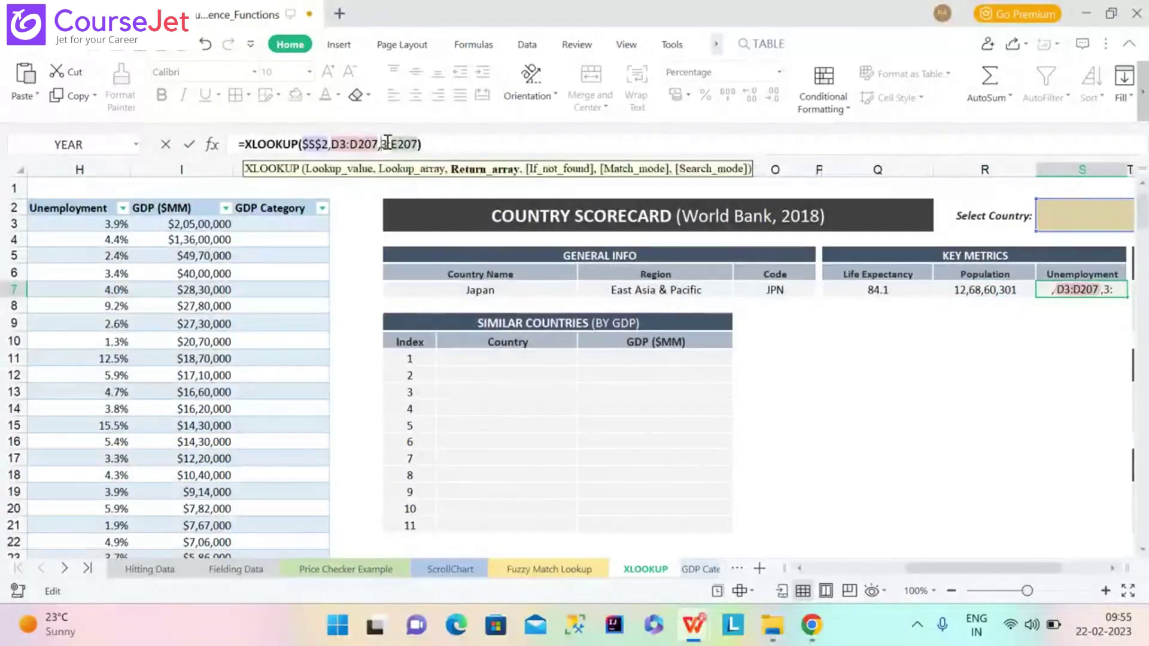
pyautogui.write('h')
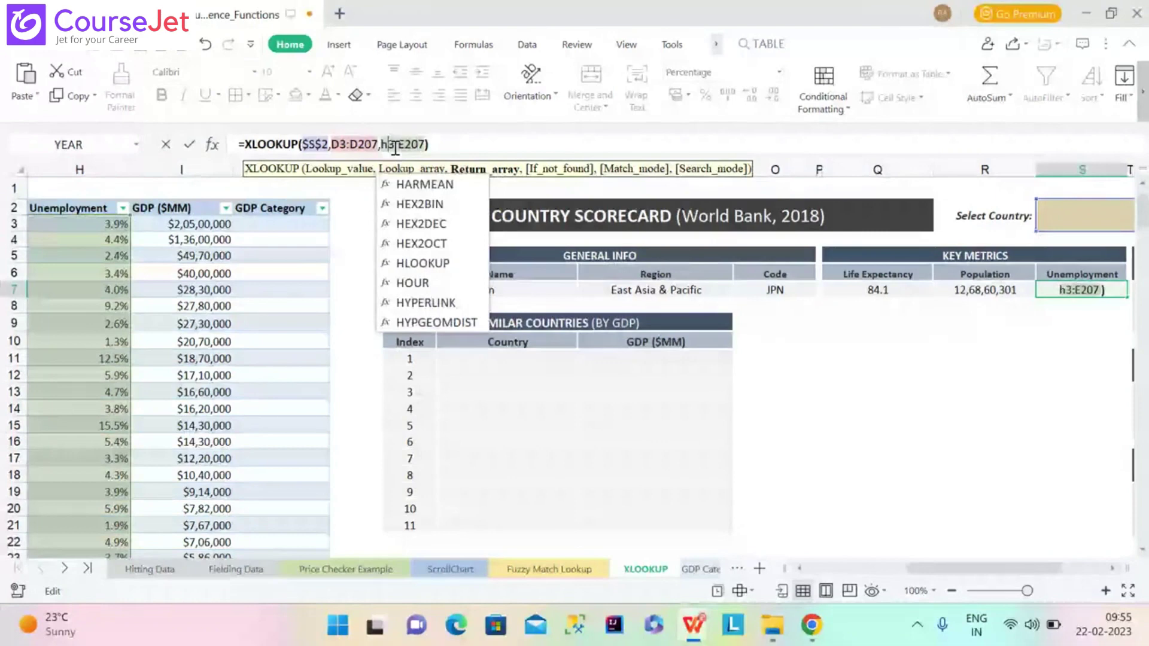
pyautogui.click(405, 144)
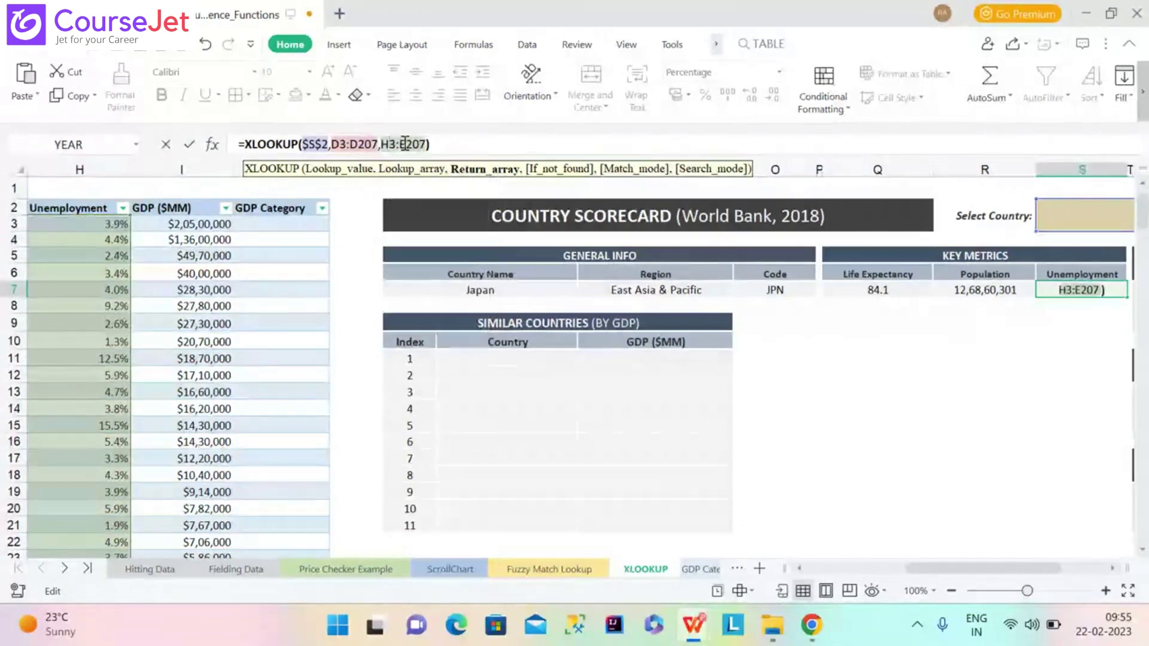
pyautogui.press('Return')
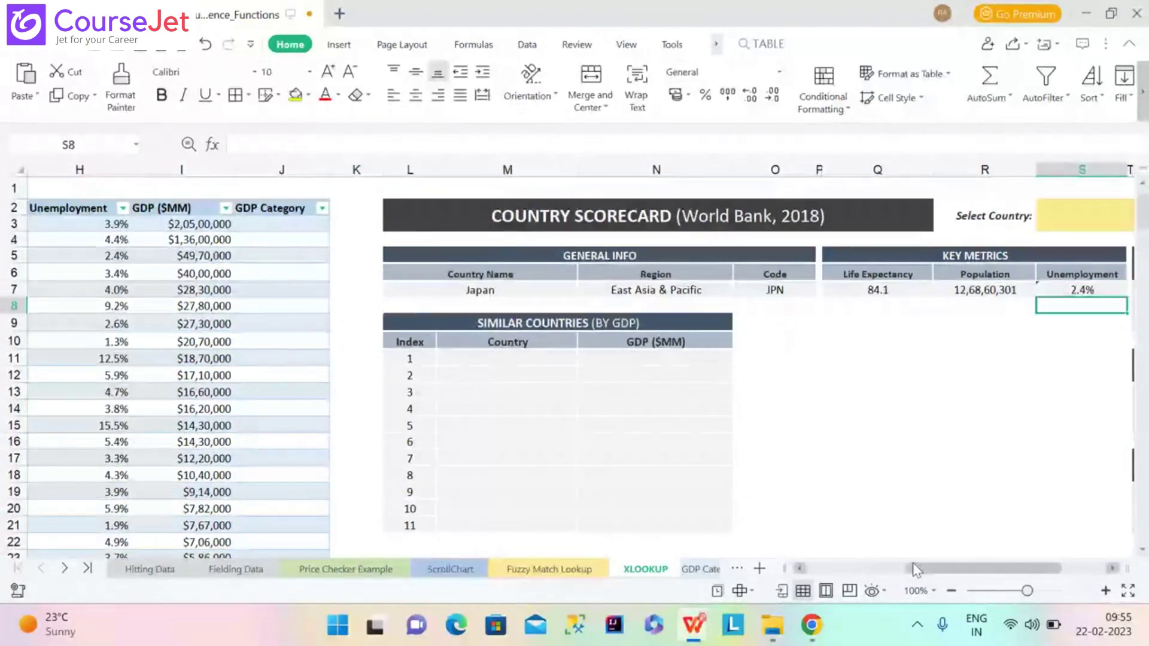
pyautogui.moveTo(914, 568); pyautogui.dragTo(947, 570)
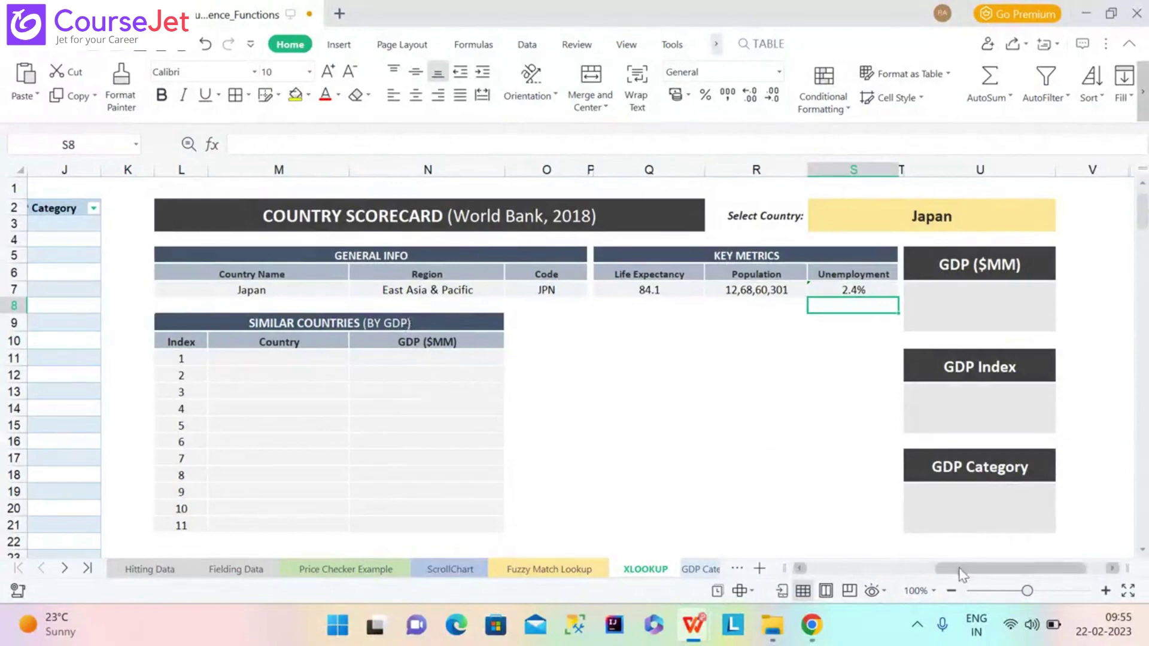
pyautogui.moveTo(961, 573); pyautogui.dragTo(808, 573)
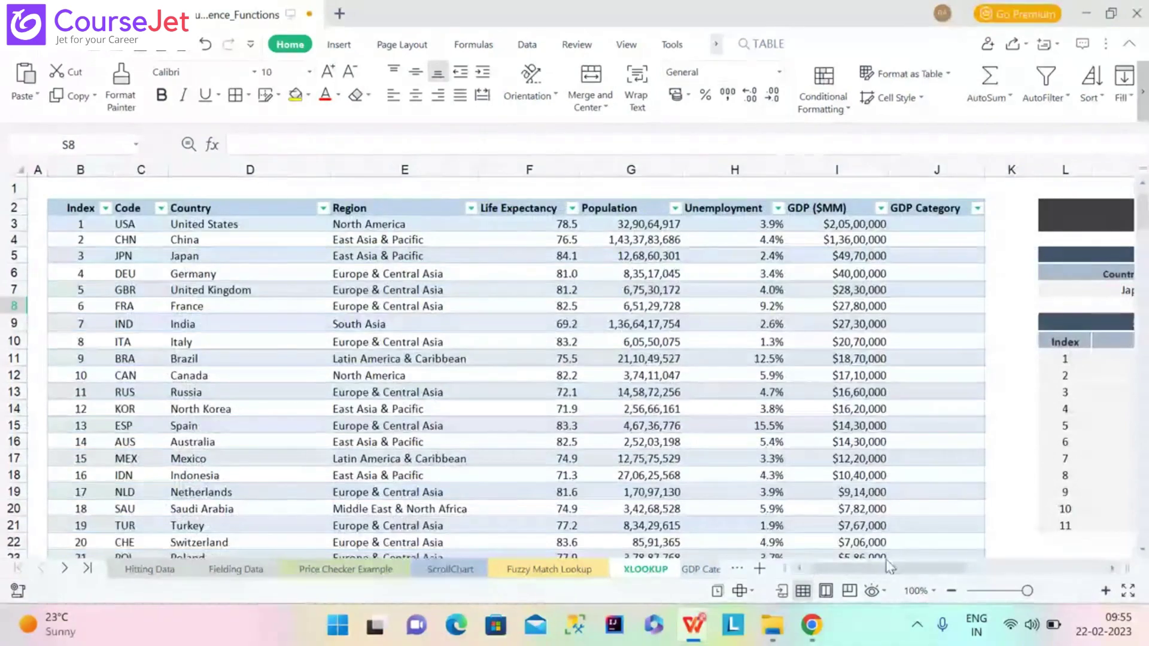
pyautogui.moveTo(807, 572); pyautogui.dragTo(975, 567)
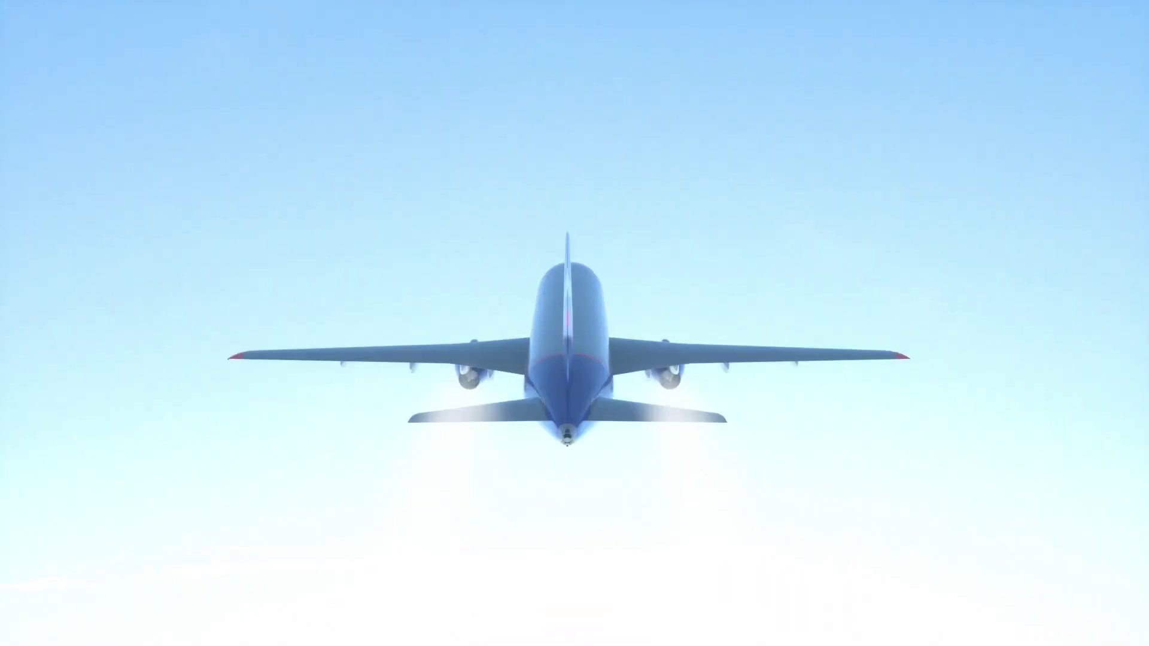